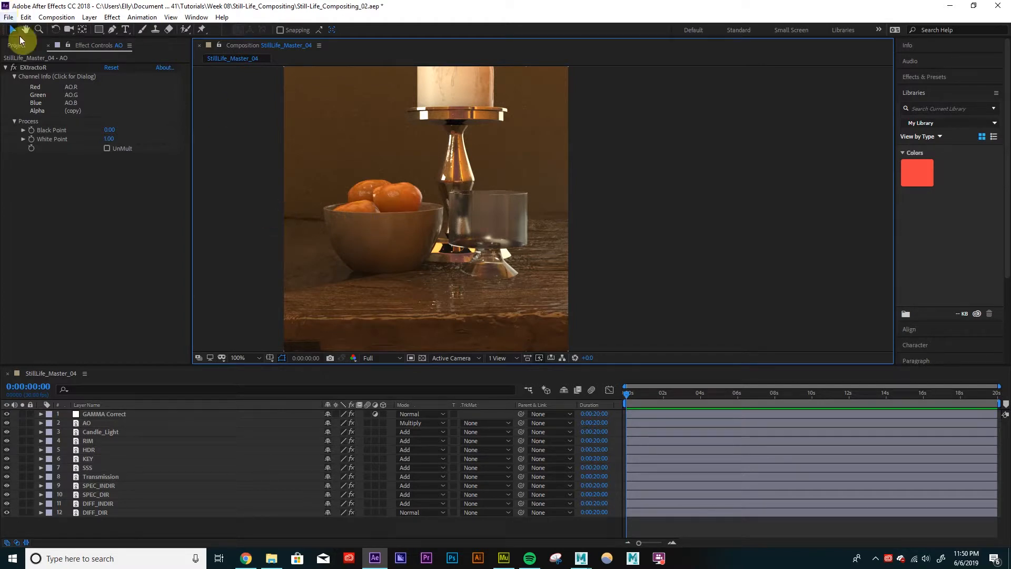
Step: Duplicate the AO layer and move the copy above the GAMMA Correct layer
click(46, 45)
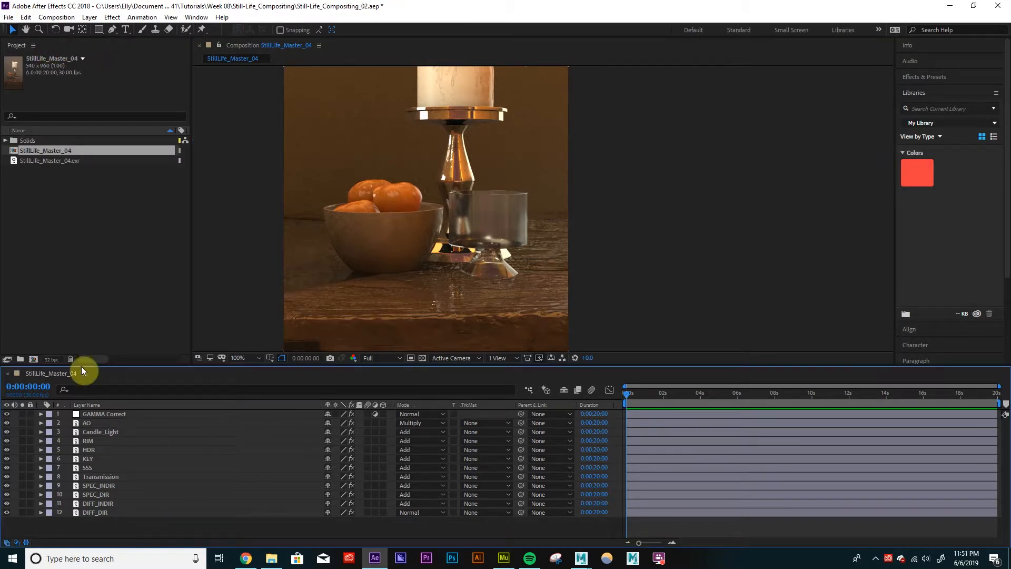
click(97, 421)
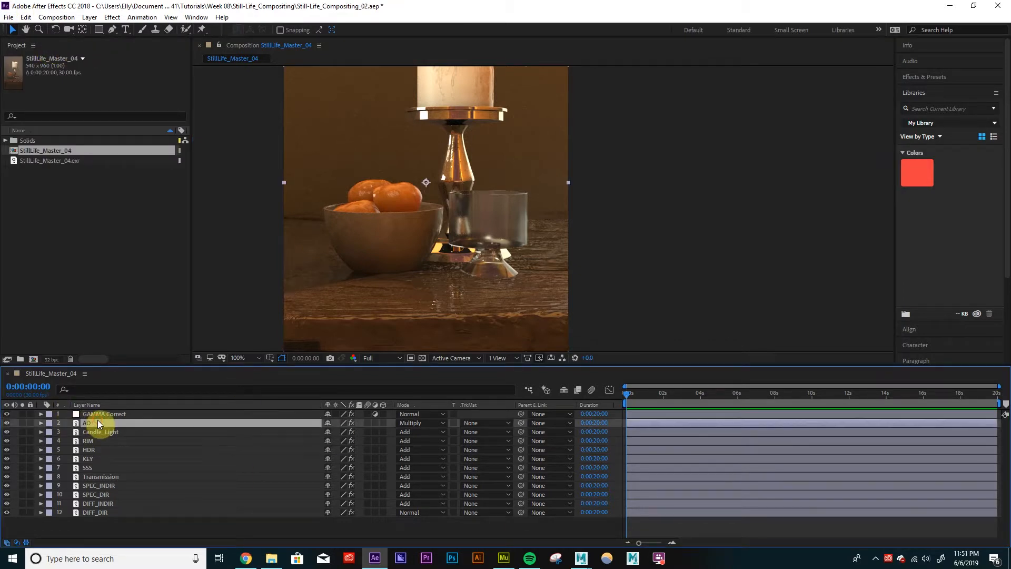
key(ctrl+d)
drag(94, 422, 97, 412)
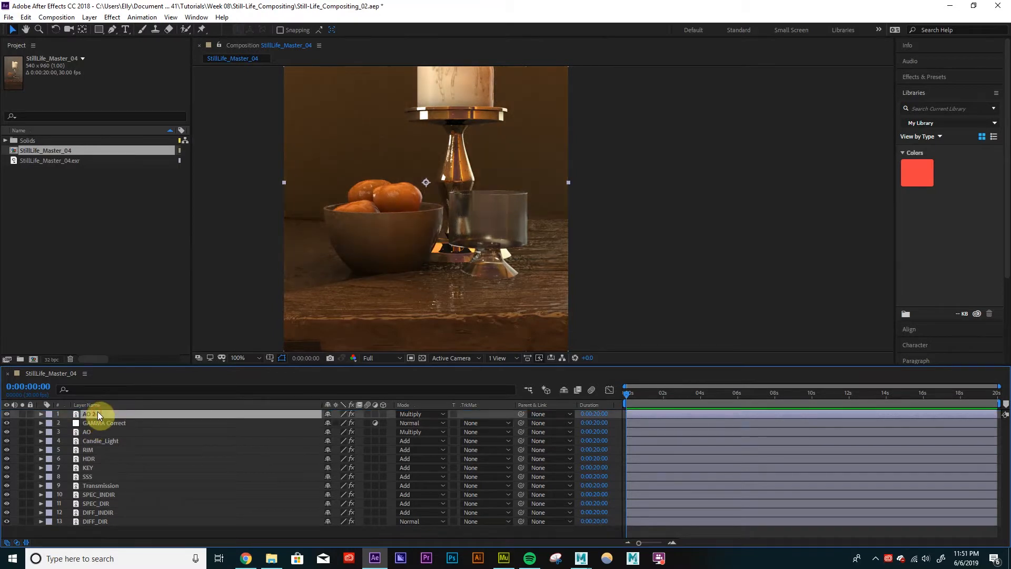
Step: Rename the duplicated AO layer at the head of the layer stack as Object ID
key(Return)
key(BackSpace)
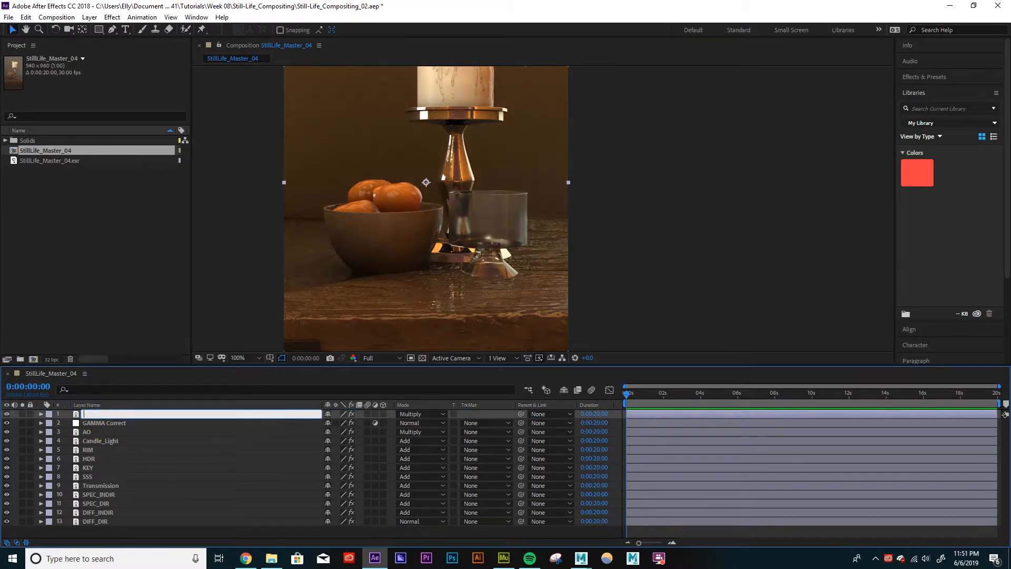
text(Object ID)
key(Return)
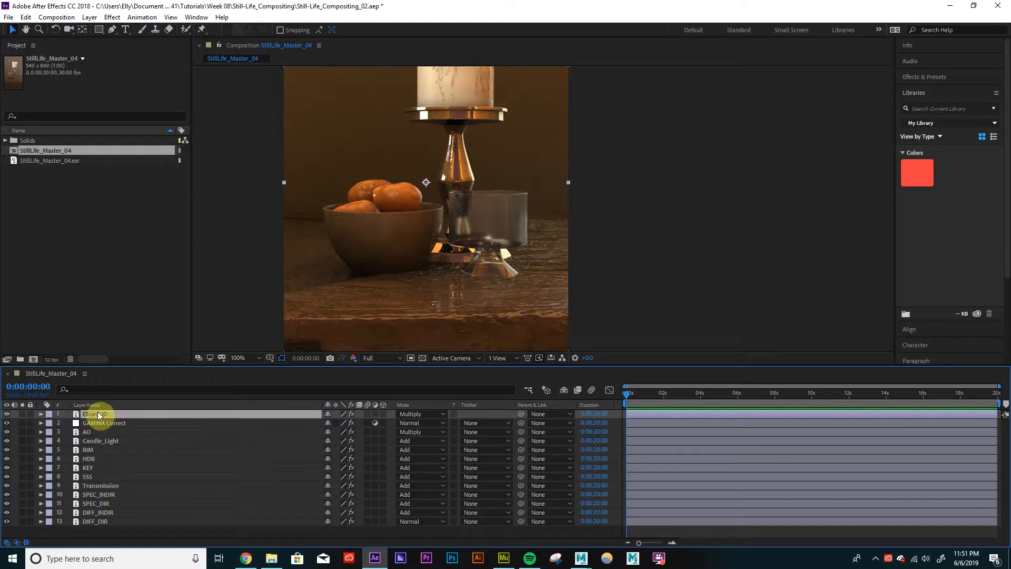
Step: Set the EXtractoR effect on the Object ID layer to read the Object_ID channels
key(e)
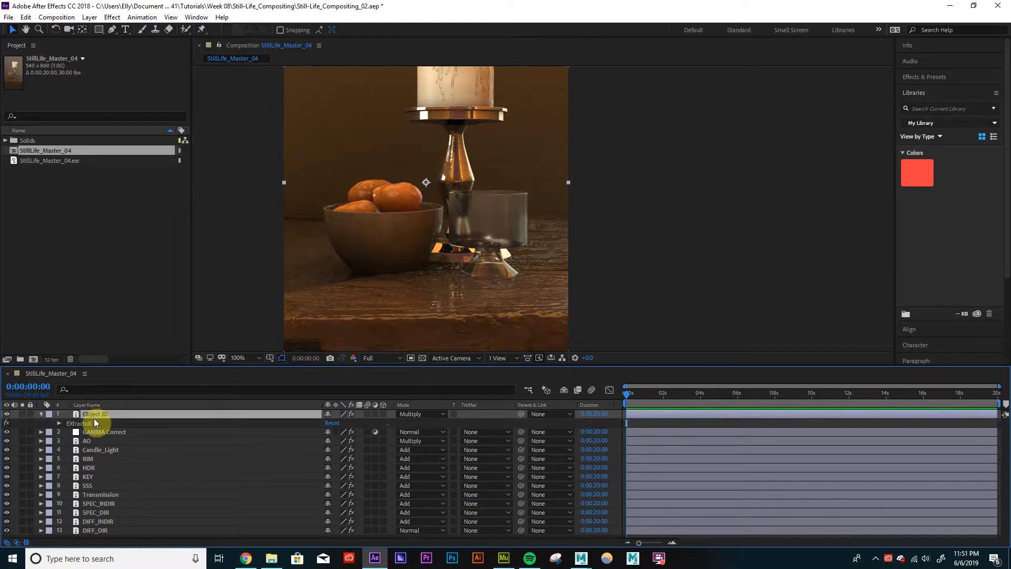
double_click(94, 422)
click(74, 98)
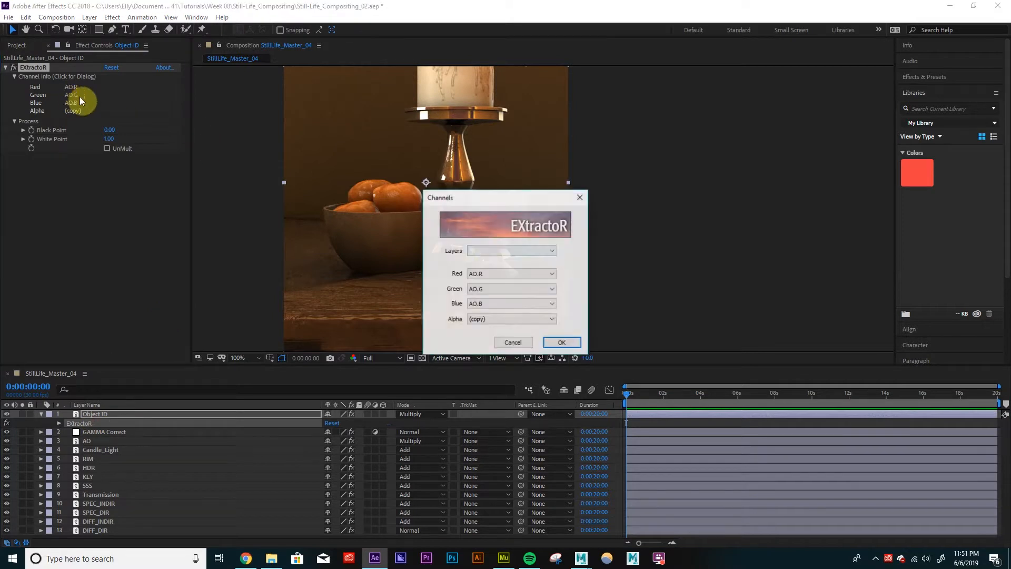
click(484, 247)
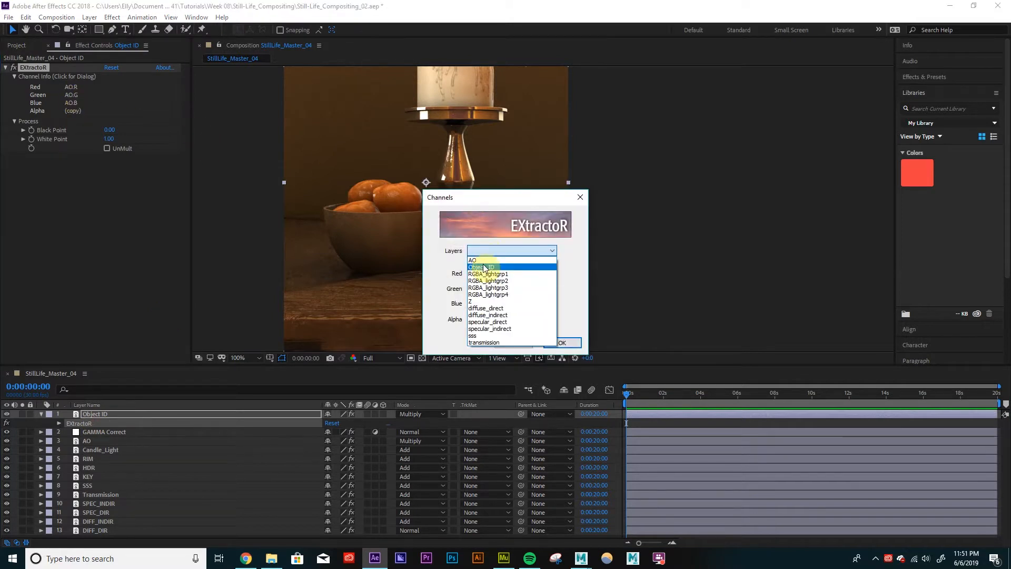
click(482, 267)
click(562, 343)
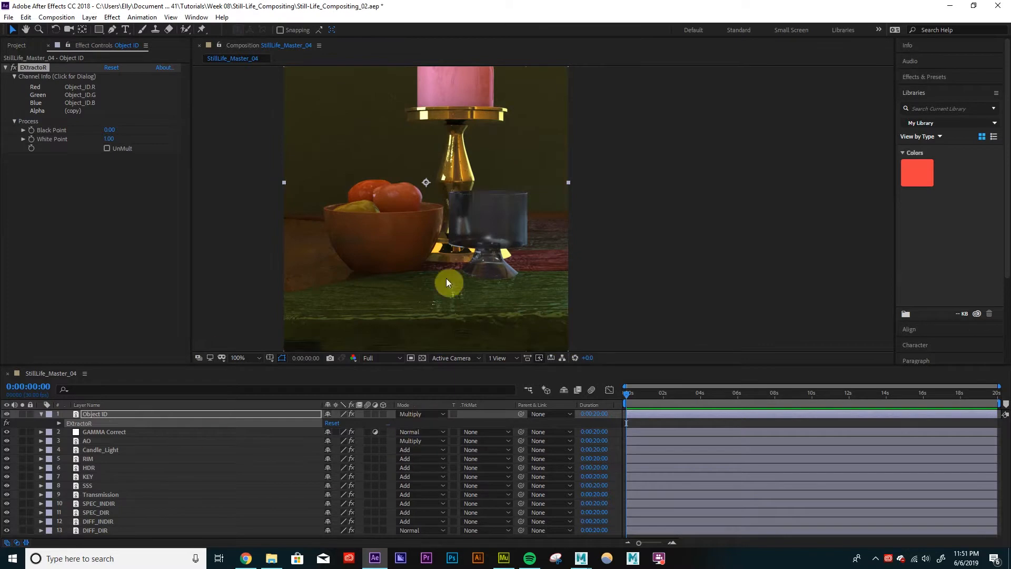
Step: Change the Object ID layer's blending mode to Normal and fit more of the composition in view
scroll(458, 269, down, 2)
scroll(497, 266, up, 2)
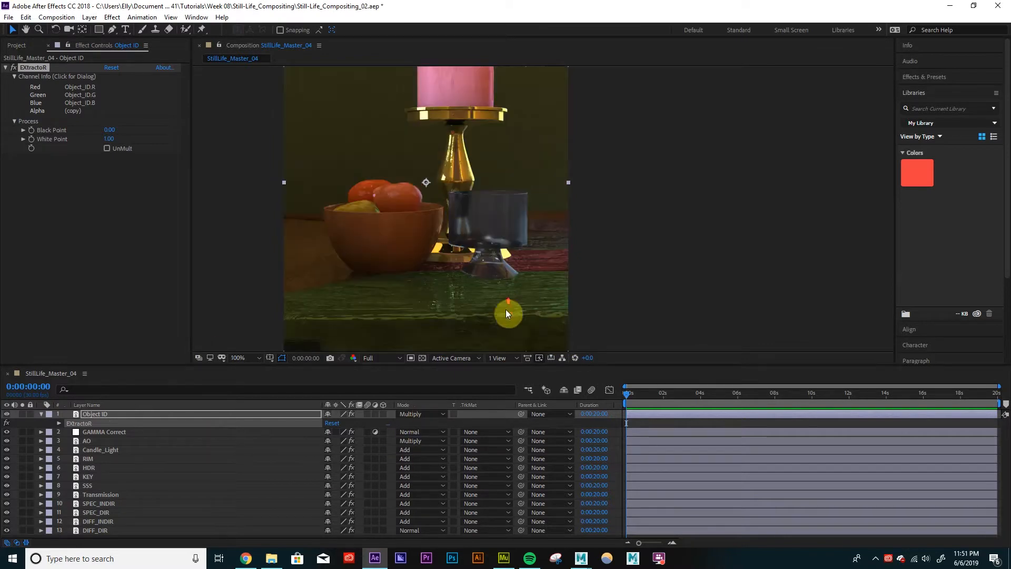
click(419, 414)
click(474, 81)
key(comma)
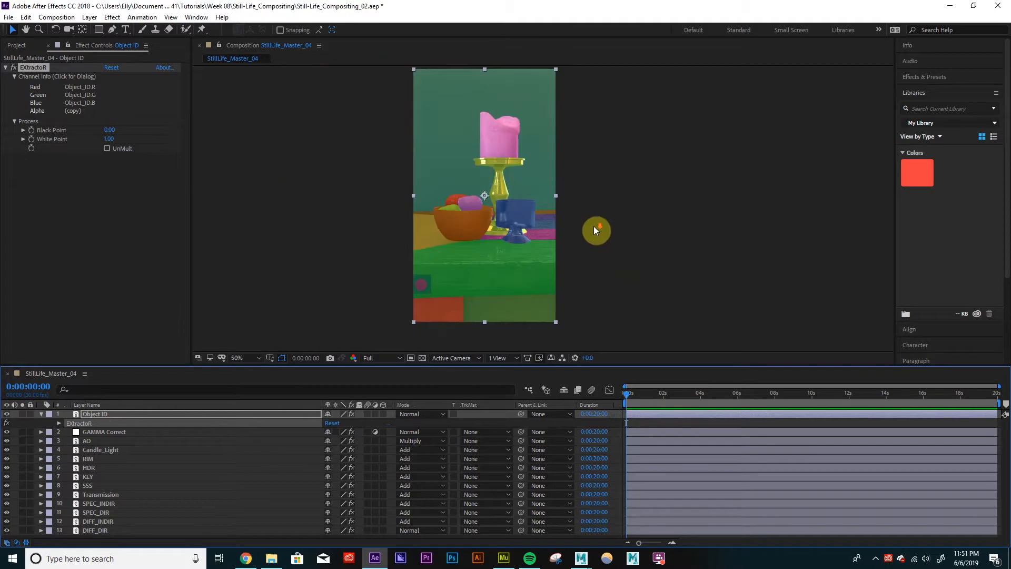
Step: Raise the Object ID layer's opacity to 100% and collapse its properties
key(t)
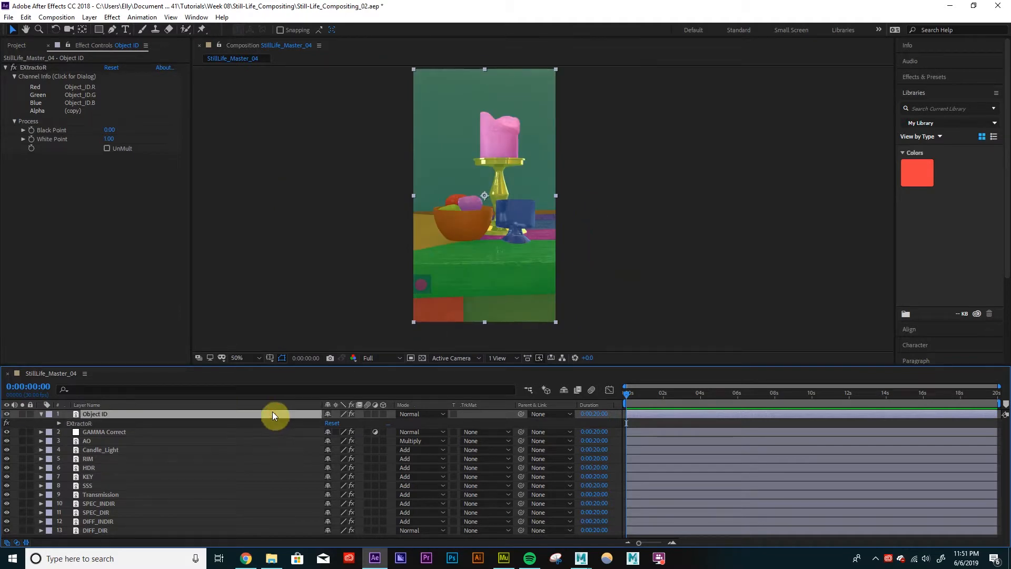
drag(326, 427, 520, 433)
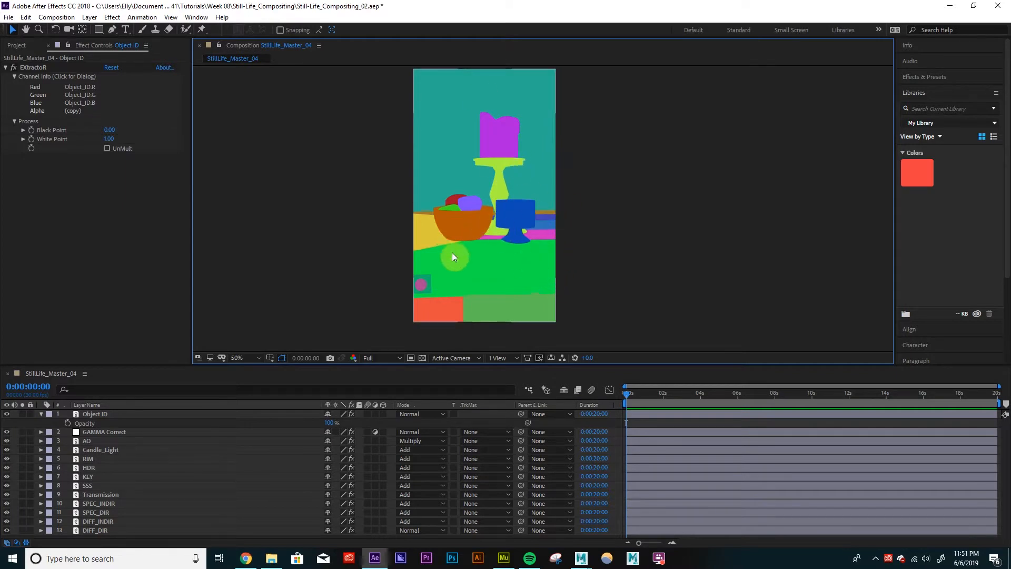
key(slash)
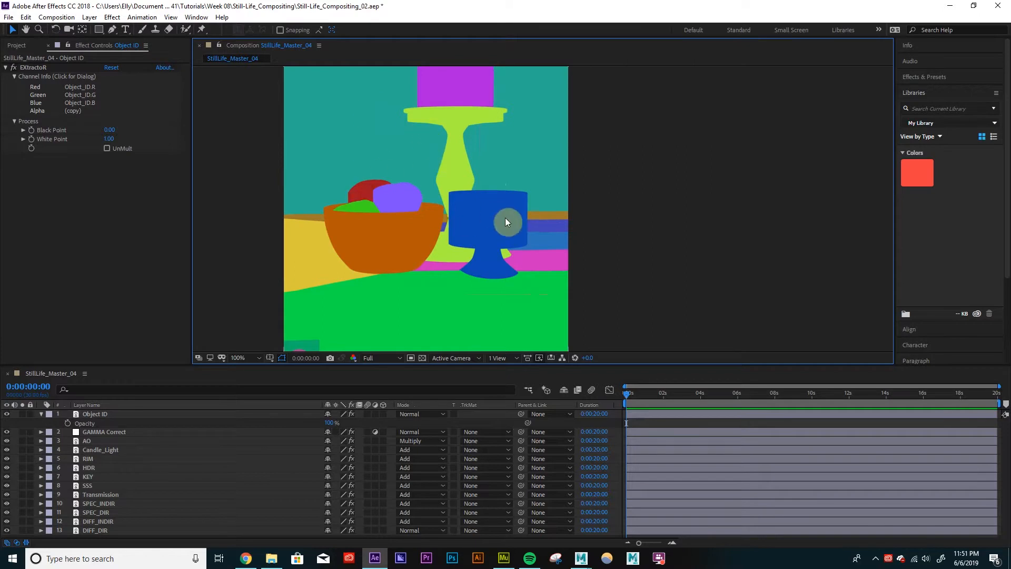
click(41, 414)
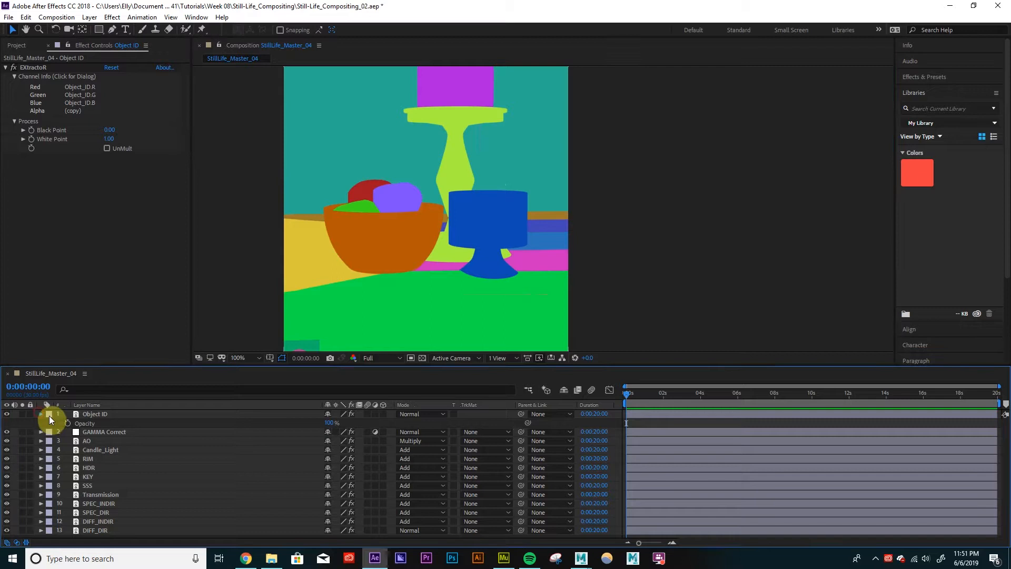
Step: Duplicate the Object ID layer and hide the original
click(99, 414)
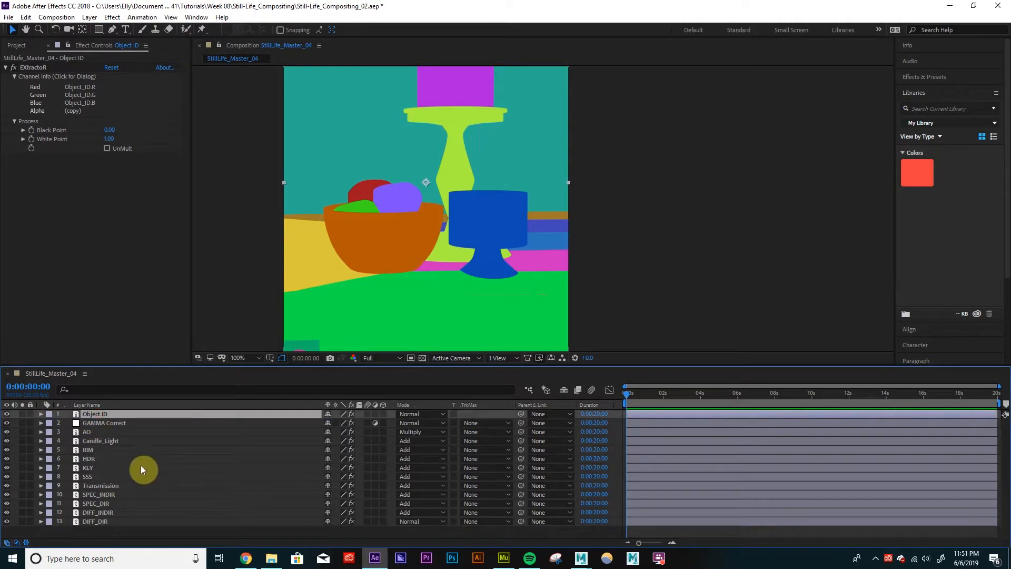
key(ctrl+d)
click(6, 423)
click(100, 423)
Step: Rename the visible Object ID copy as CLEM_BACK_MATTE
click(119, 414)
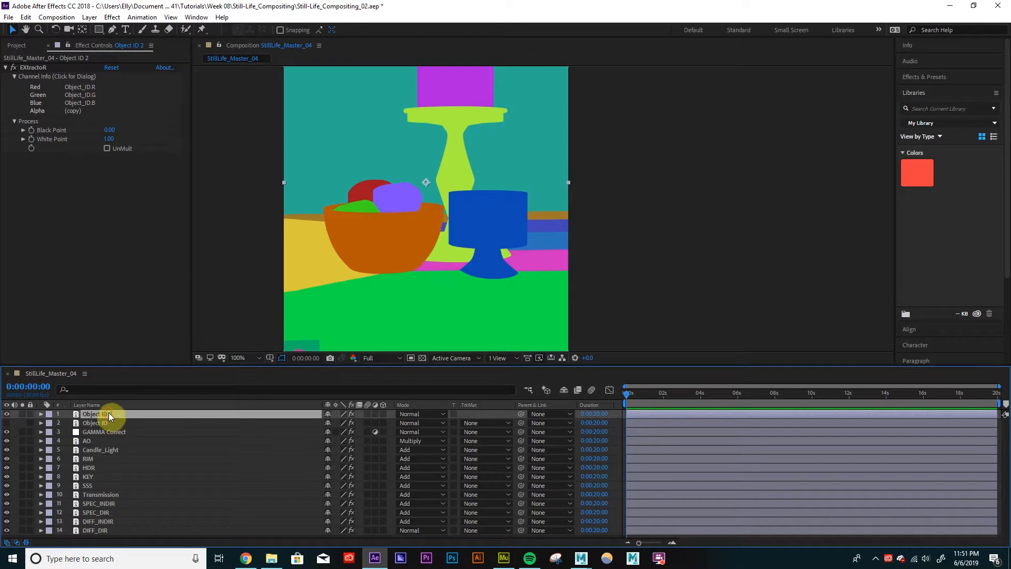
key(Return)
text(B)
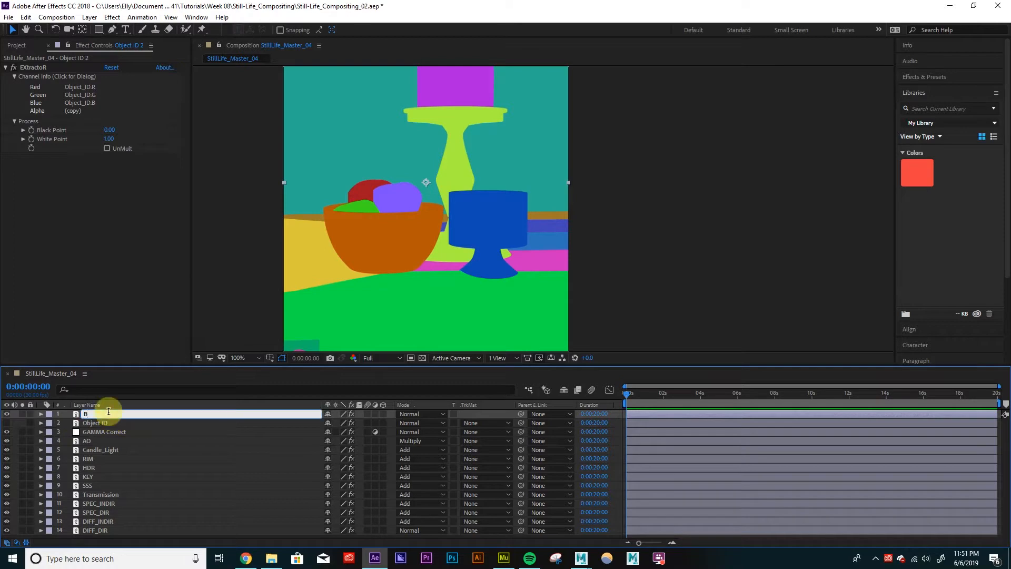
text(CLEM_BA)
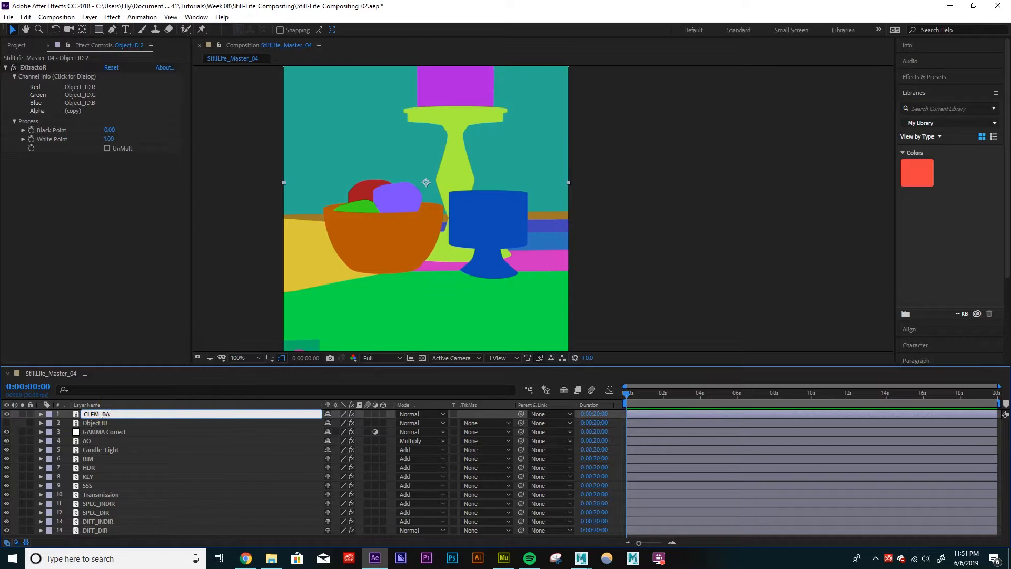
text(CK_MATTE)
key(Return)
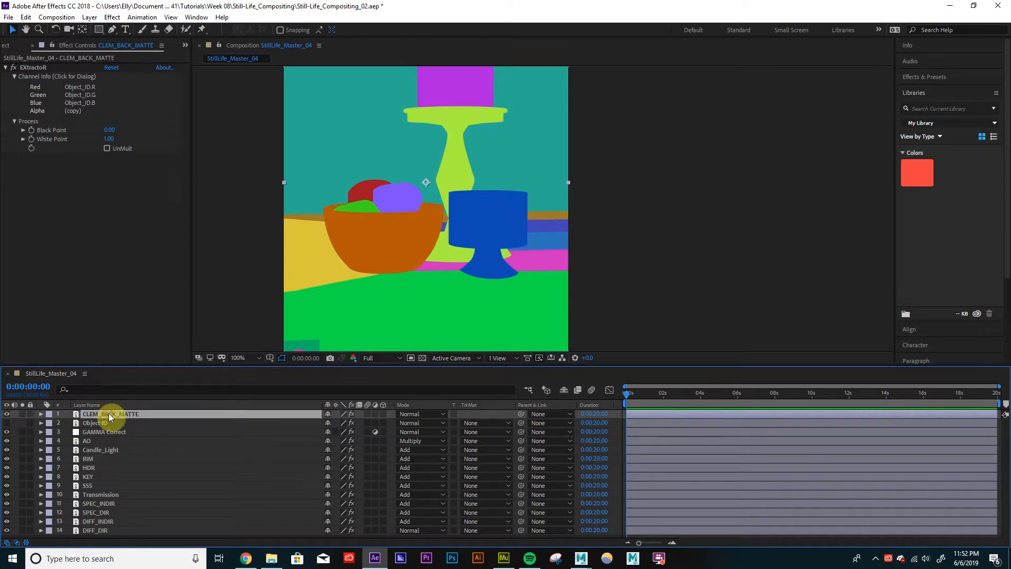
click(5, 68)
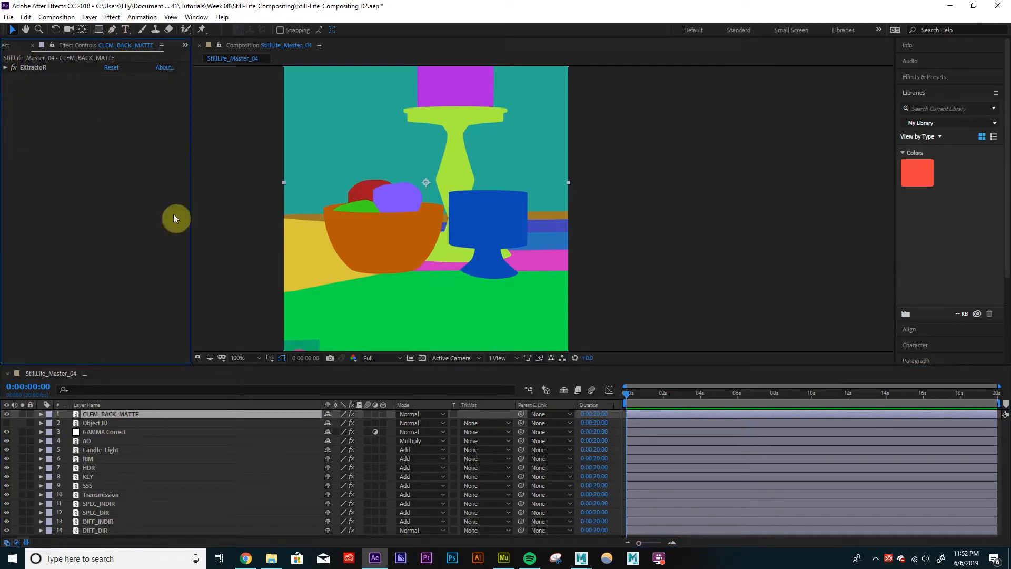
click(130, 415)
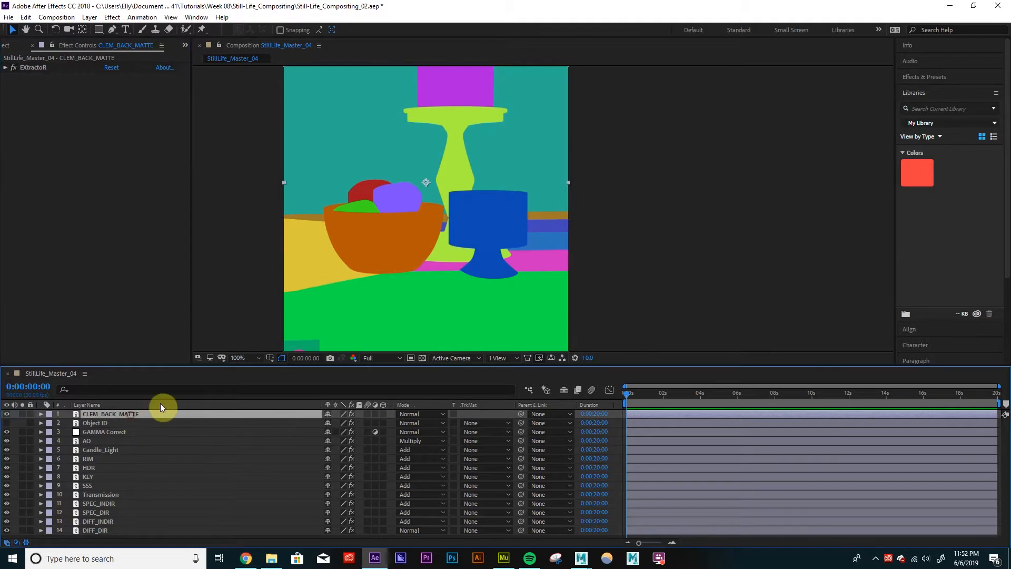
click(112, 18)
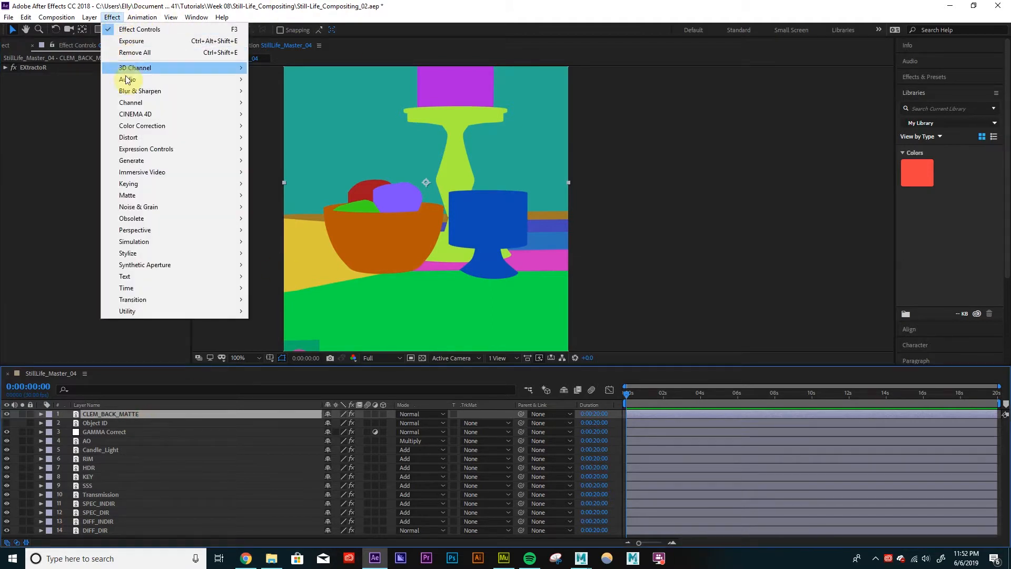
mouse_move(147, 183)
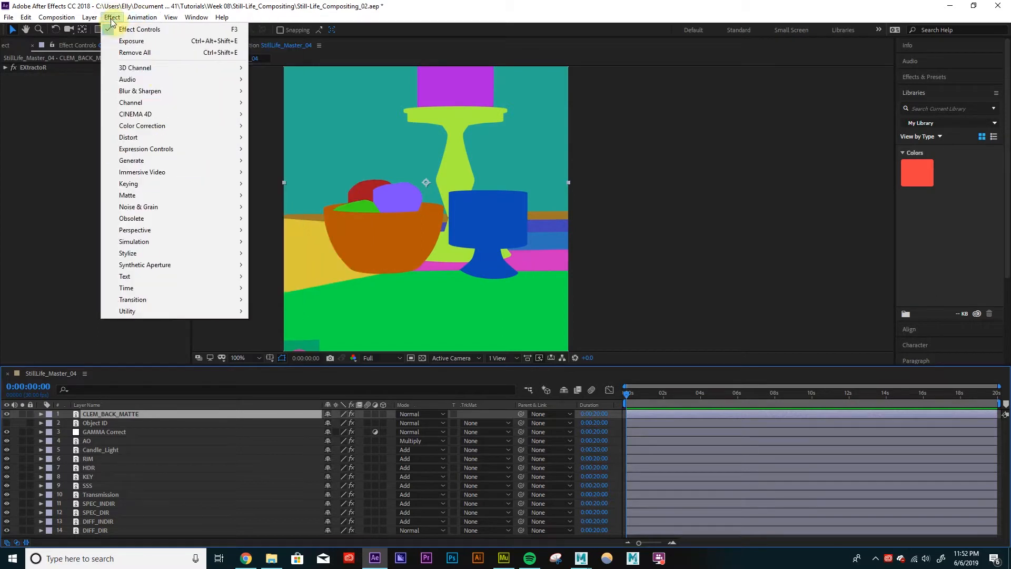
mouse_move(184, 188)
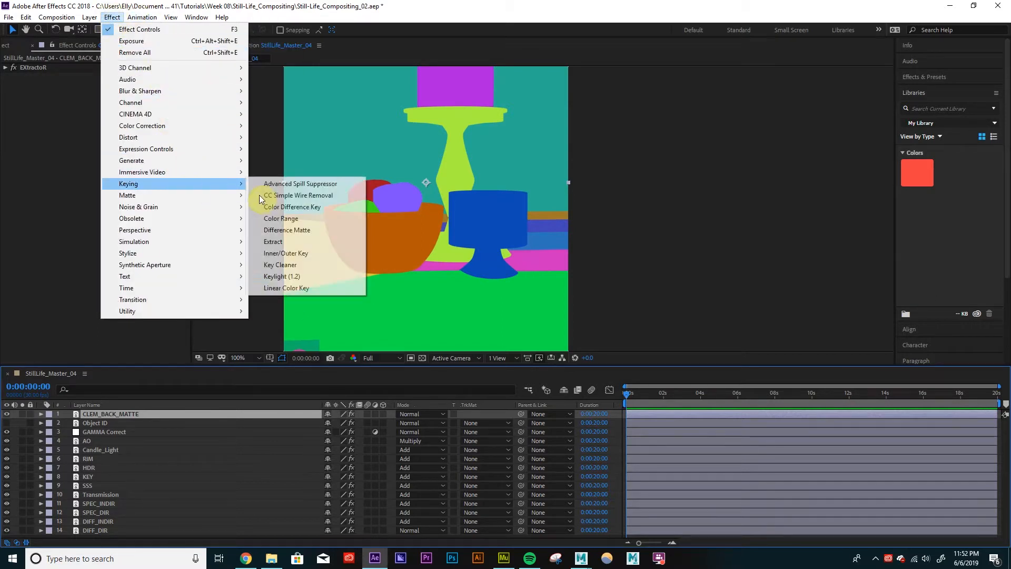
click(281, 281)
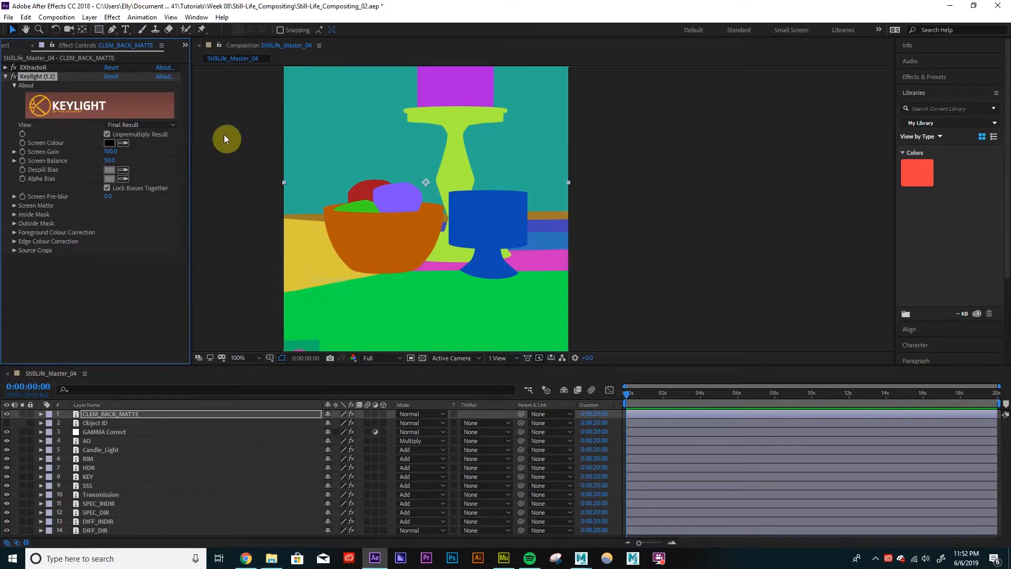
click(46, 74)
key(Delete)
Step: Apply the Linear Color Key effect to CLEM_BACK_MATTE and sample the red of the rear clementine as its key color
click(112, 17)
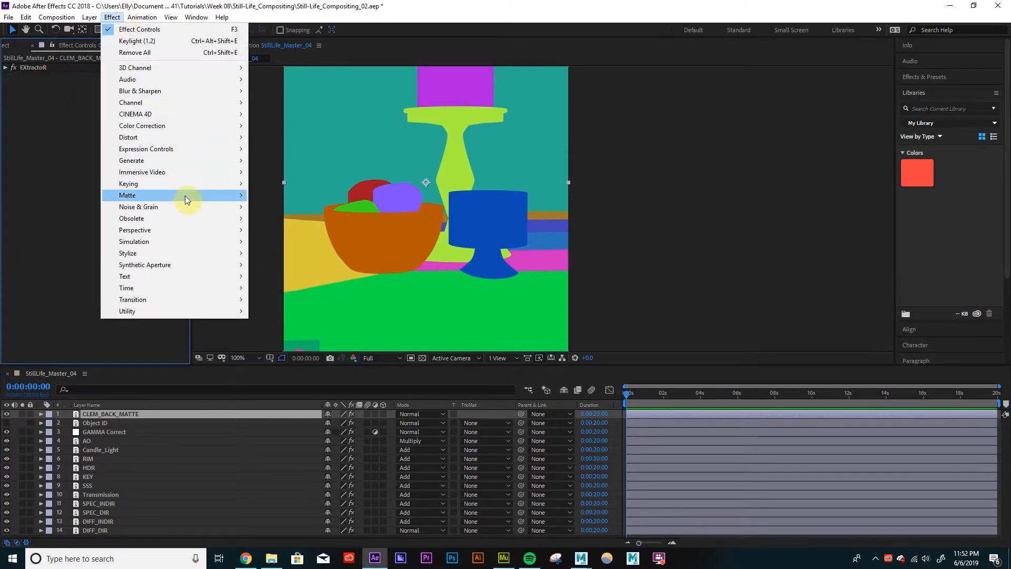
mouse_move(195, 184)
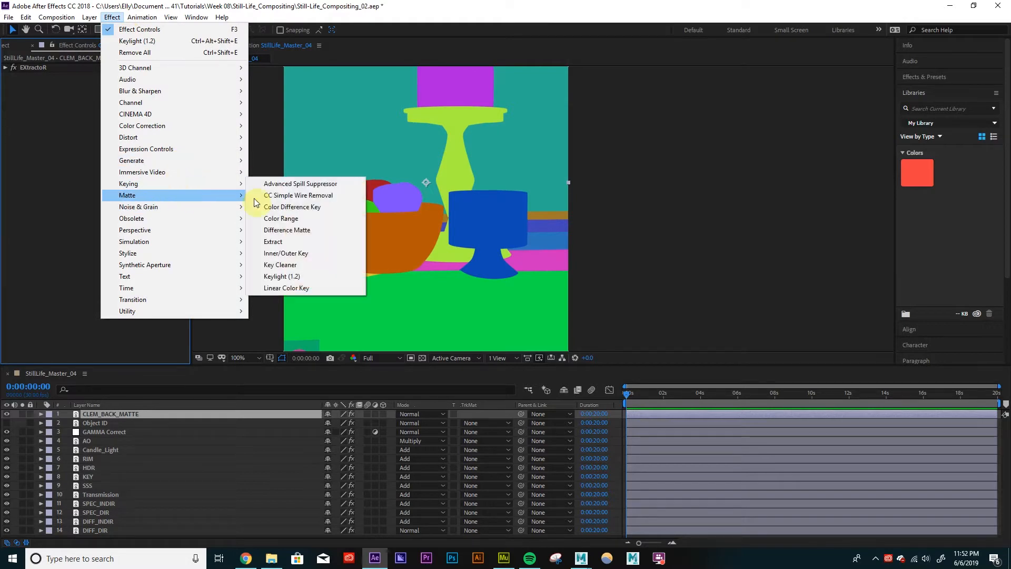
click(285, 288)
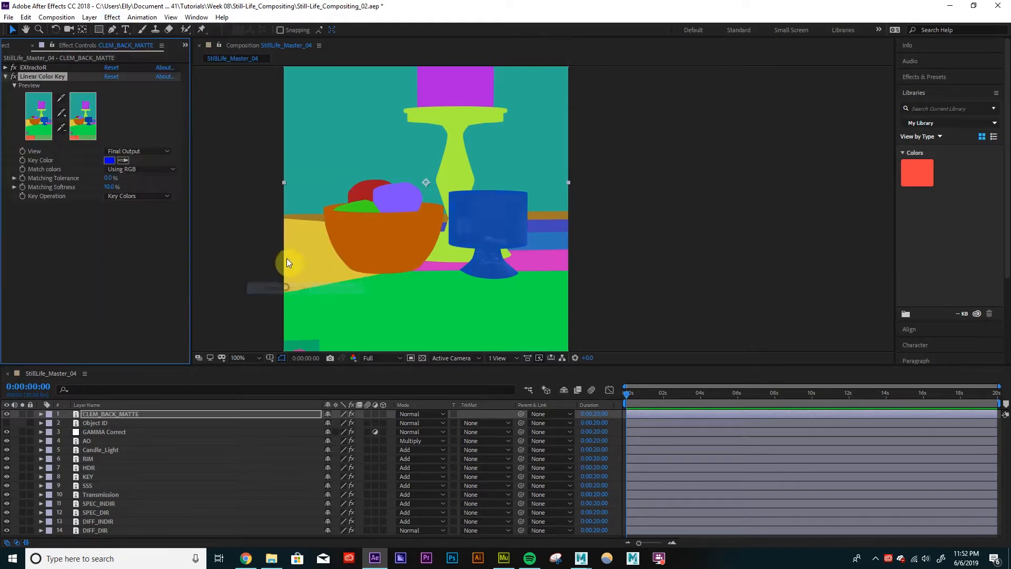
click(123, 160)
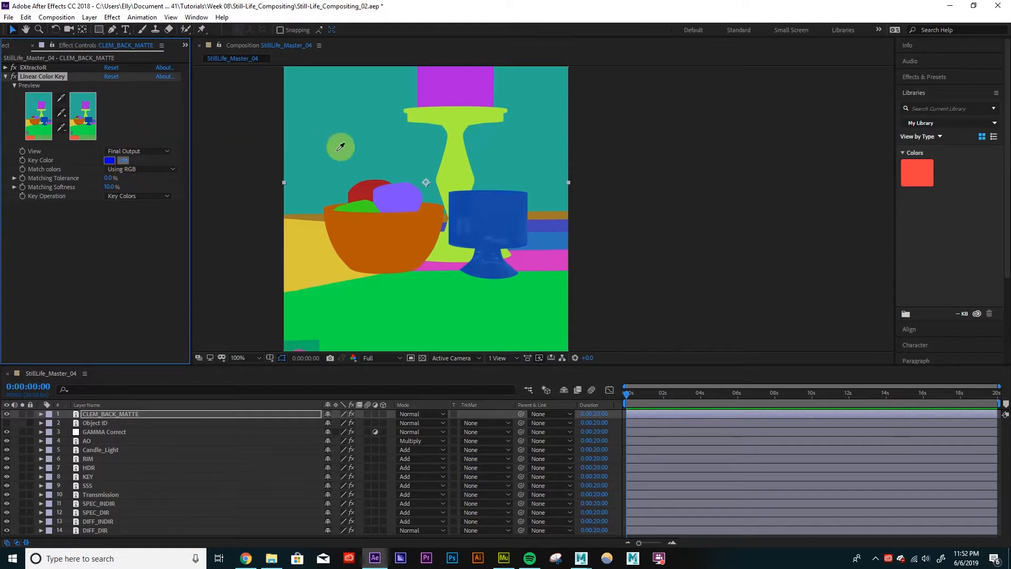
click(366, 188)
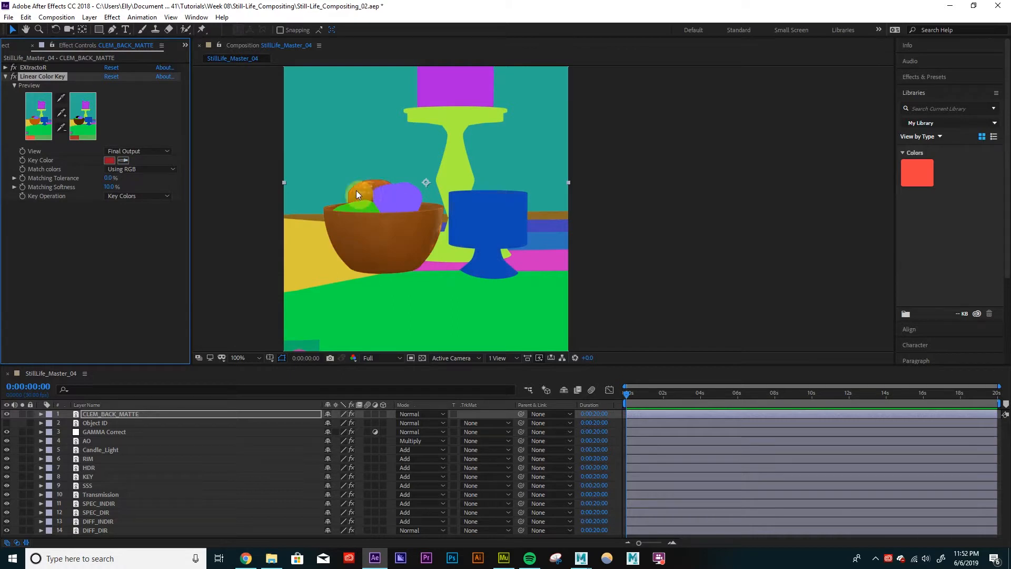
Step: Switch the Linear Color Key view to Matte Only and inspect the matte across the whole frame
click(132, 152)
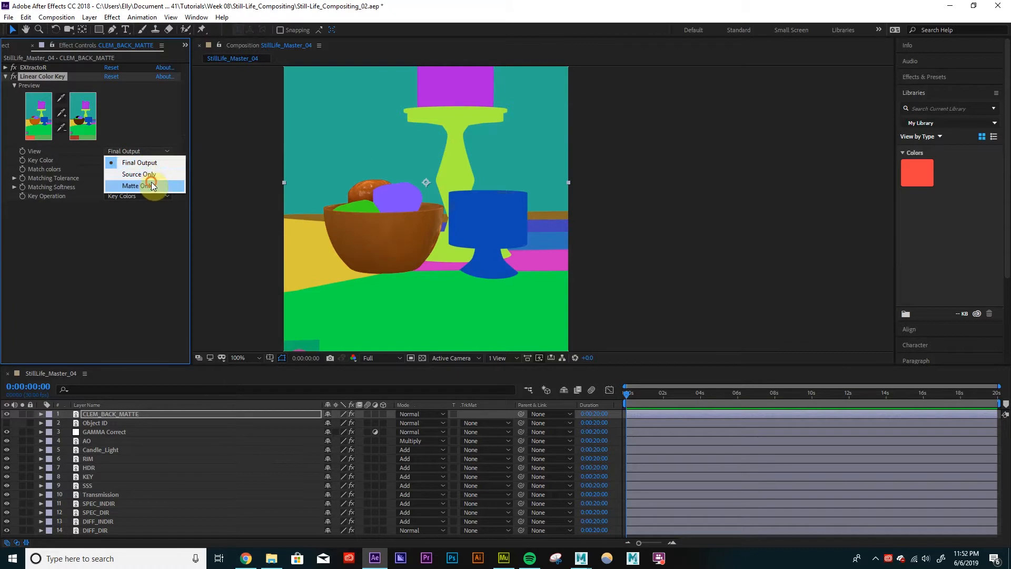
click(152, 184)
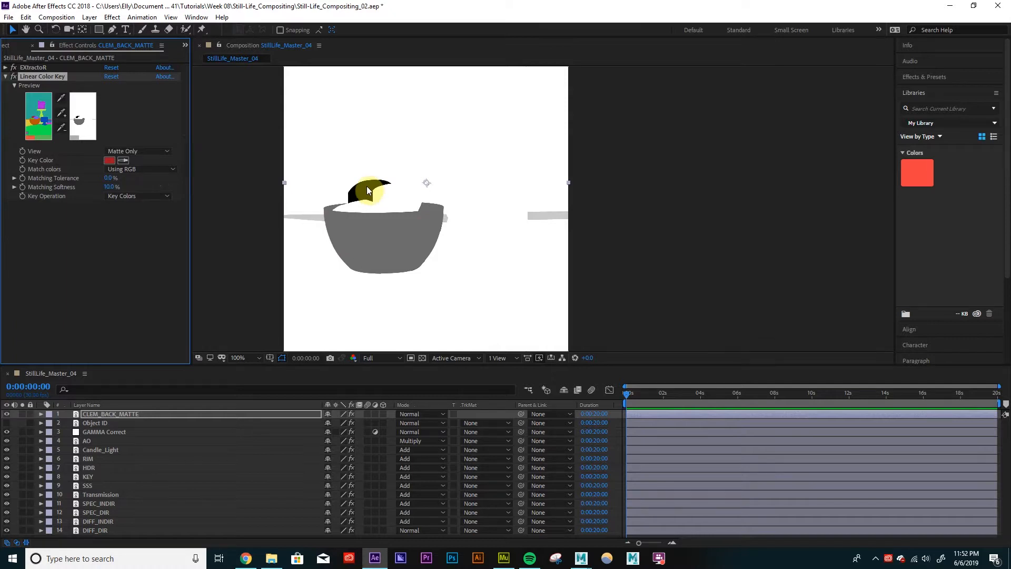
key(comma)
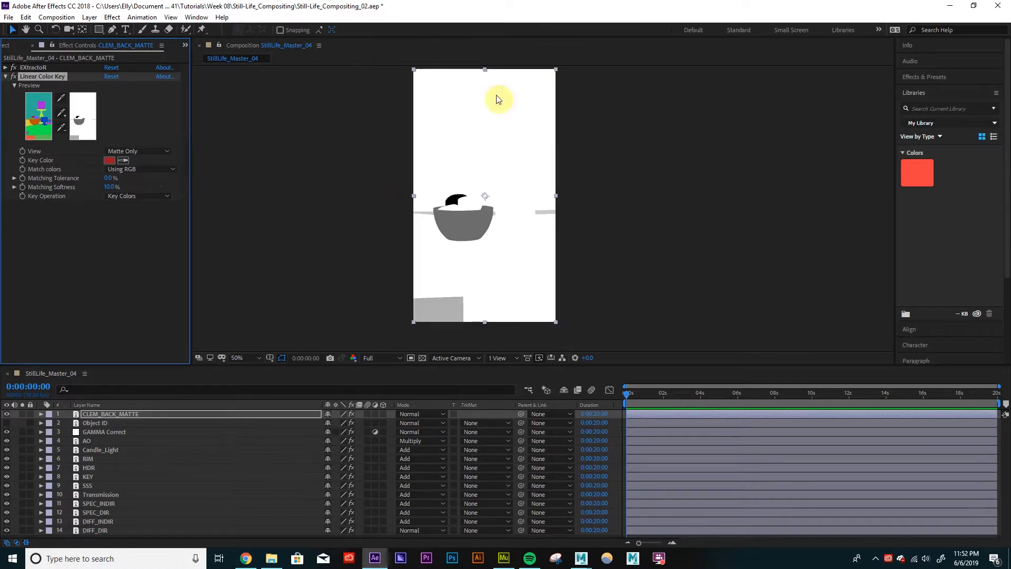
key(period)
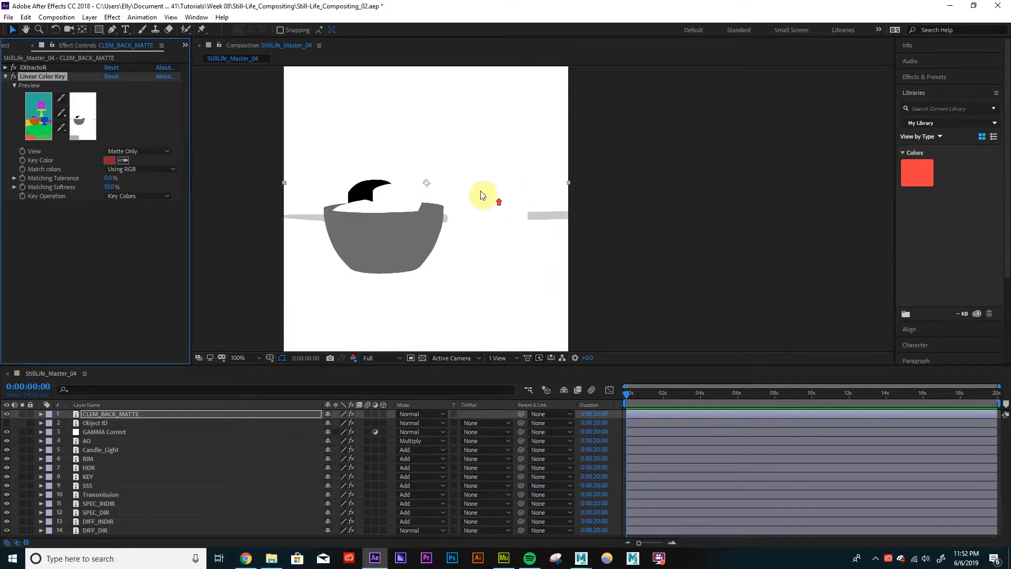
Step: Set the Linear Color Key's Matching Softness to 3% on CLEM_BACK_MATTE and collapse the effect's settings
click(107, 188)
text(2)
key(Return)
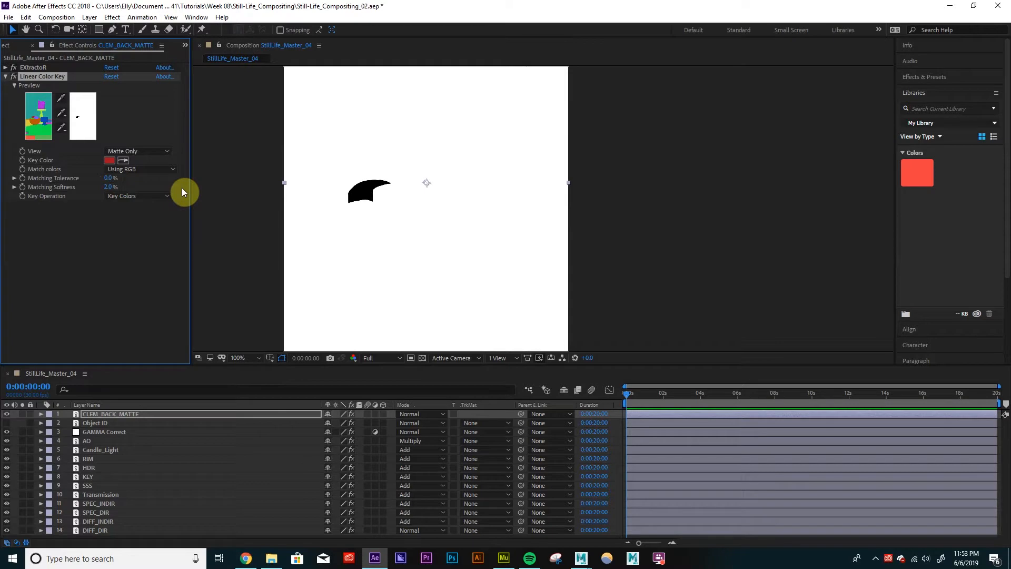
key(comma)
drag(108, 187, 111, 191)
scroll(504, 275, up, 1)
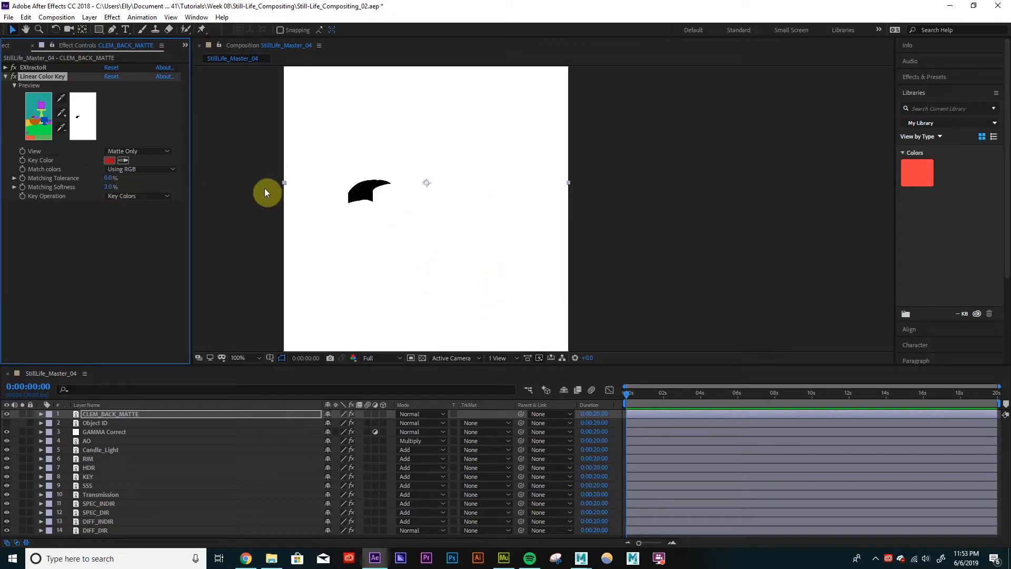
drag(113, 186, 110, 188)
scroll(441, 201, down, 3)
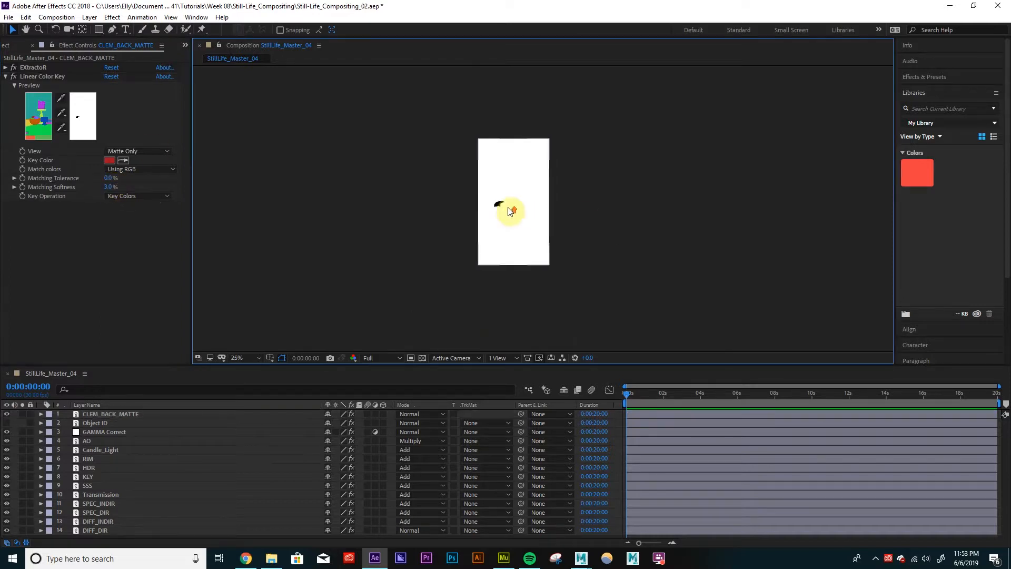
scroll(510, 210, up, 1)
click(136, 415)
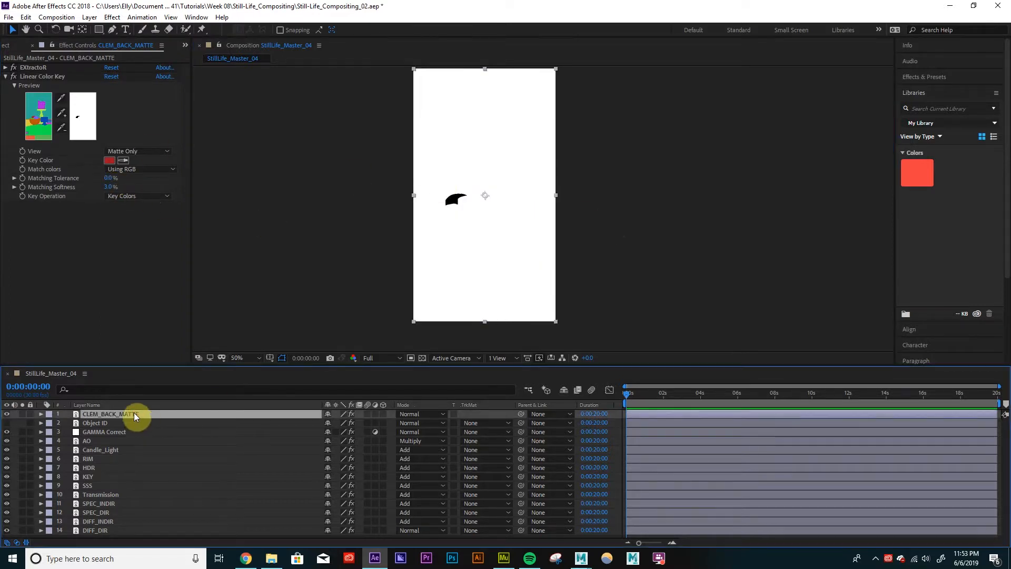
click(5, 77)
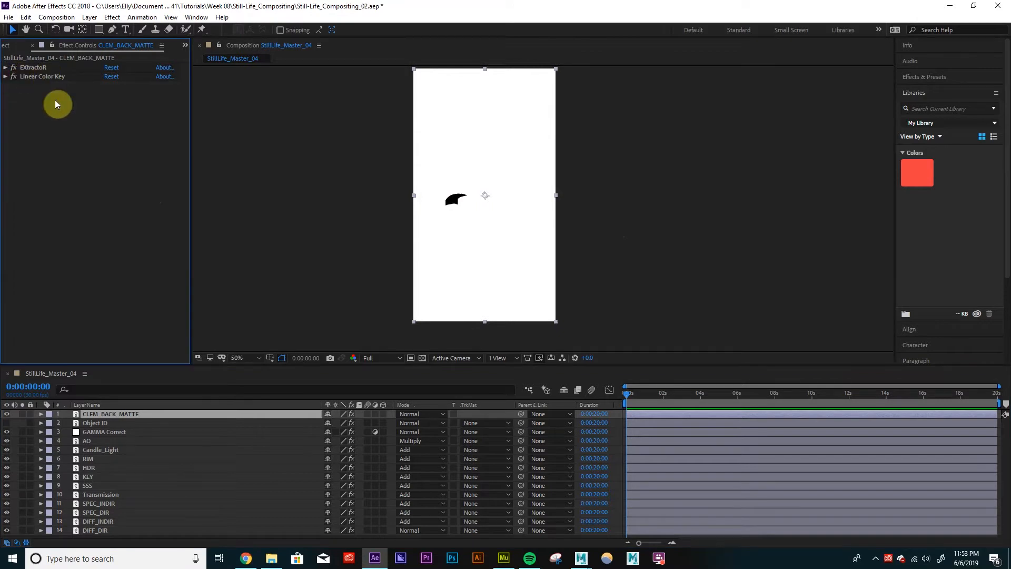
Step: Create a new adjustment layer at the top of the layer stack
click(698, 198)
scroll(432, 179, up, 2)
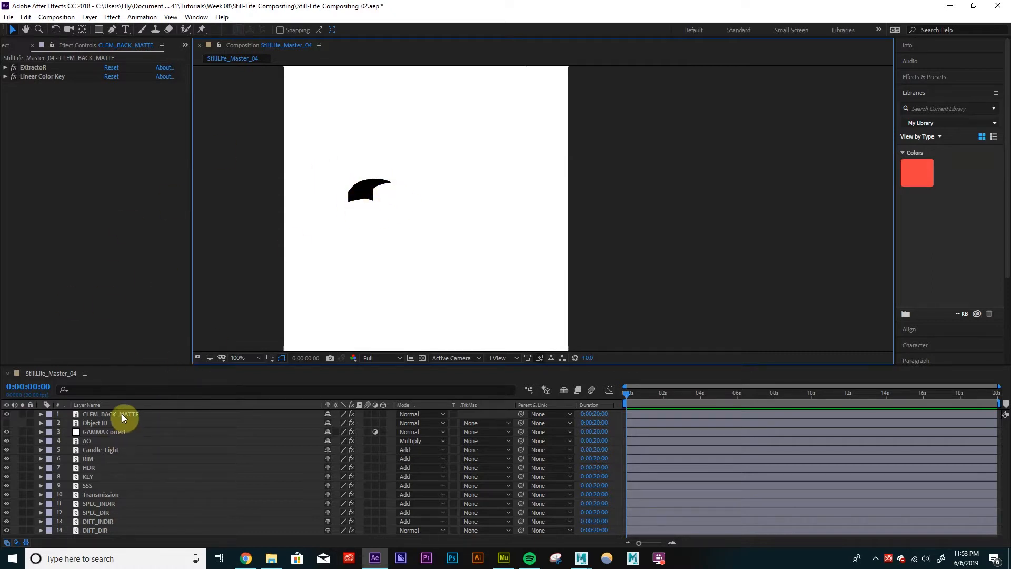
click(88, 19)
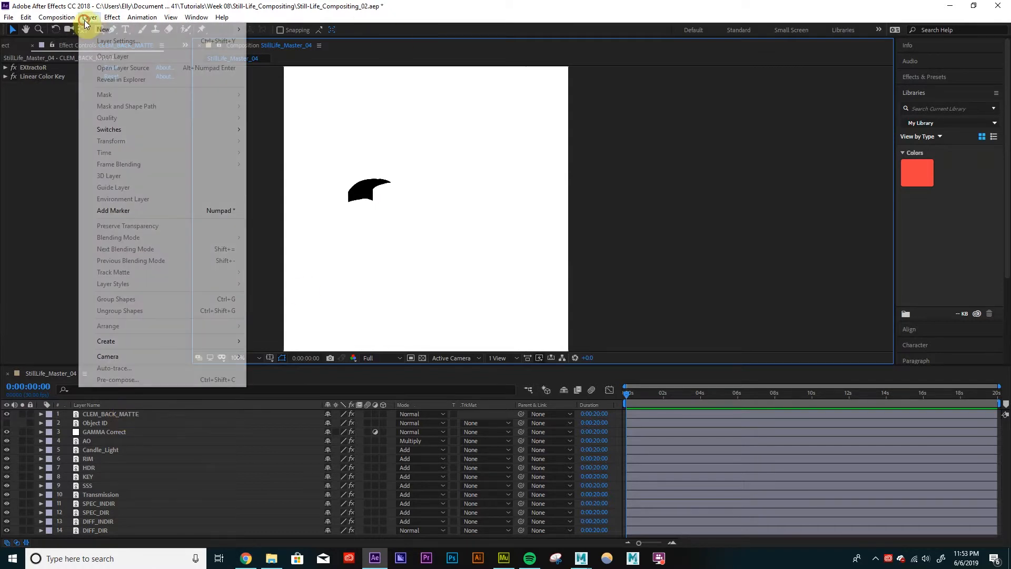
mouse_move(98, 31)
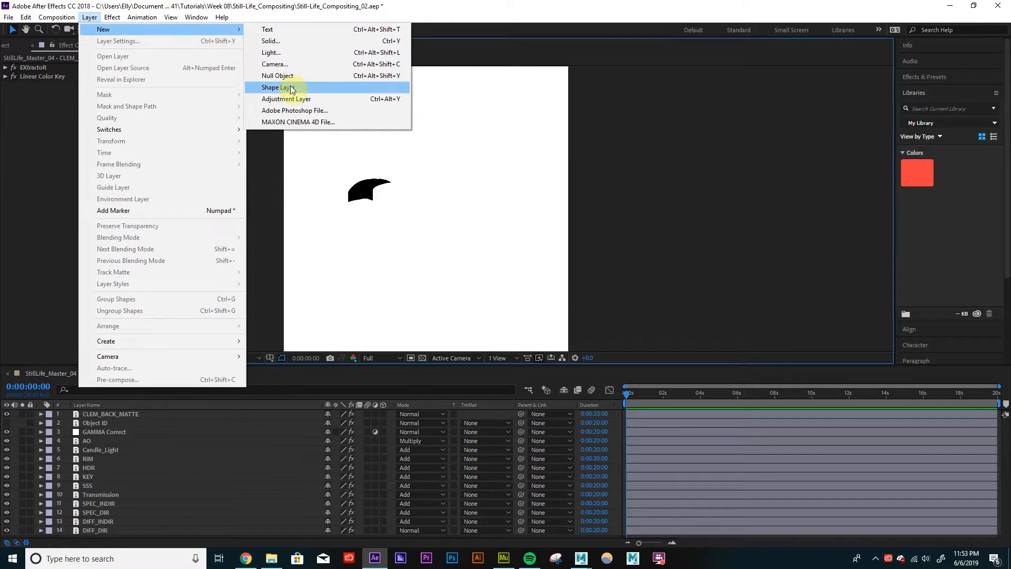
click(292, 98)
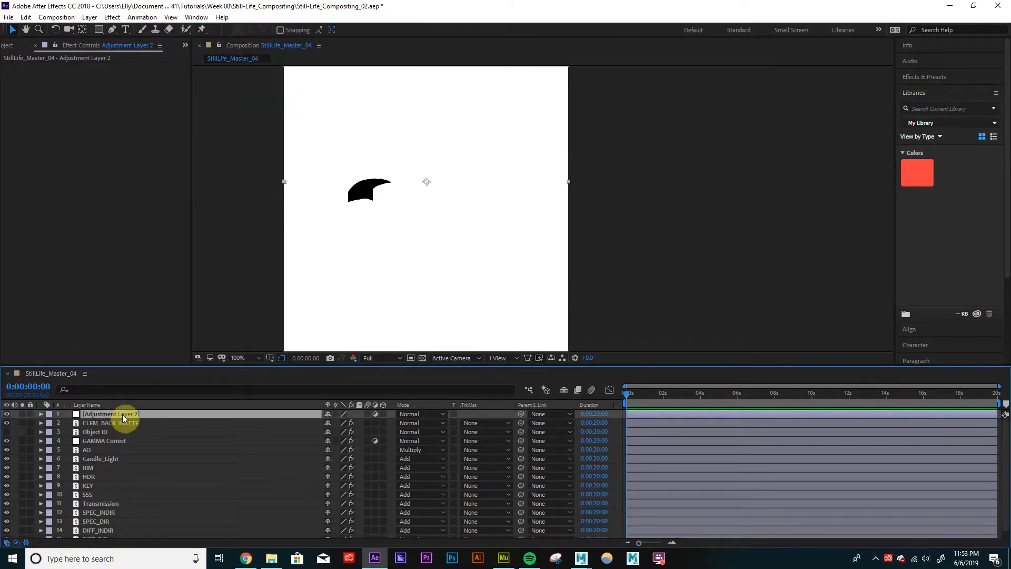
Step: Rename the new adjustment layer as CLEM_BACK_CC
key(Return)
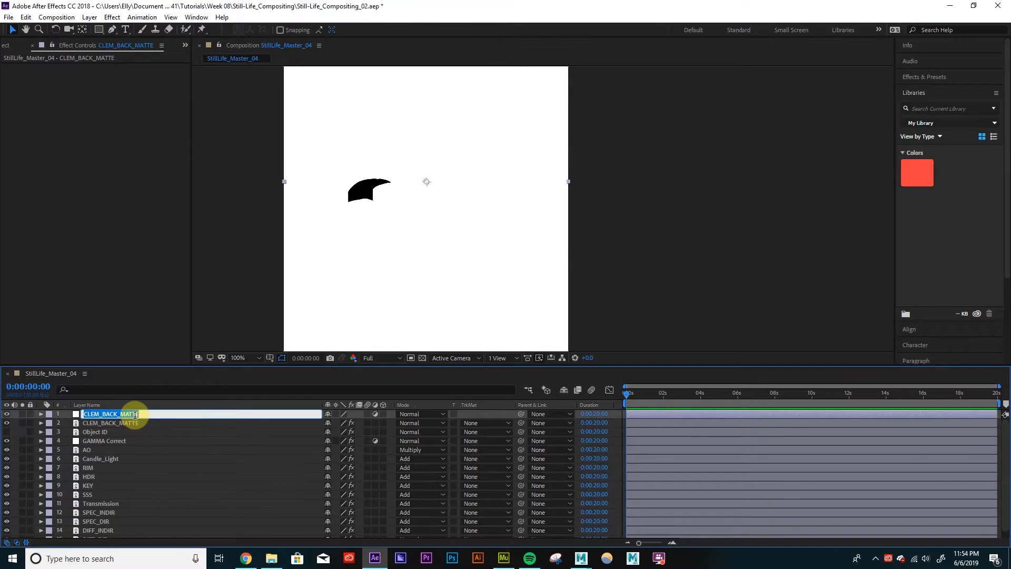
click(135, 414)
click(120, 415)
key(shift+End)
text(CC)
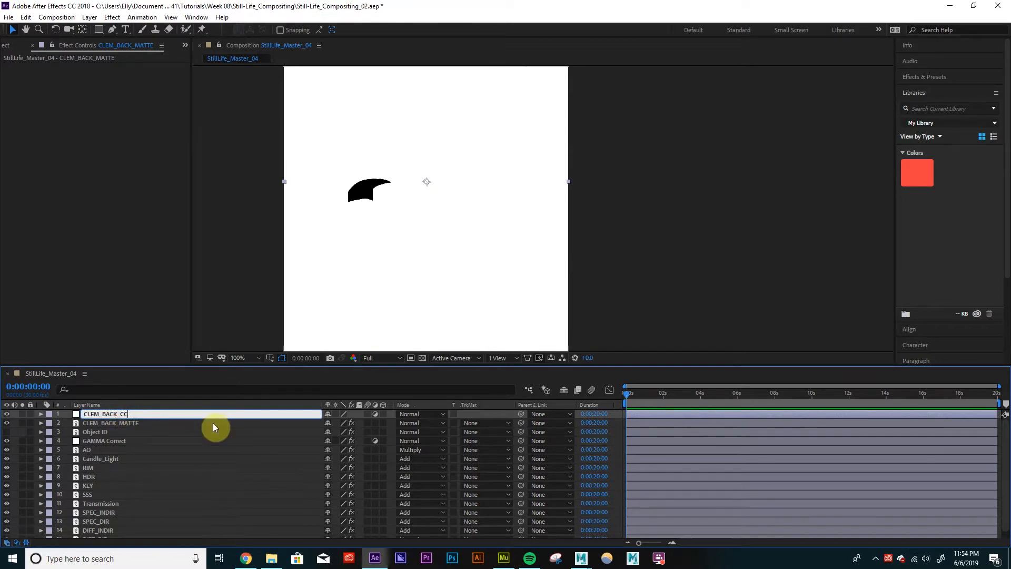
key(Return)
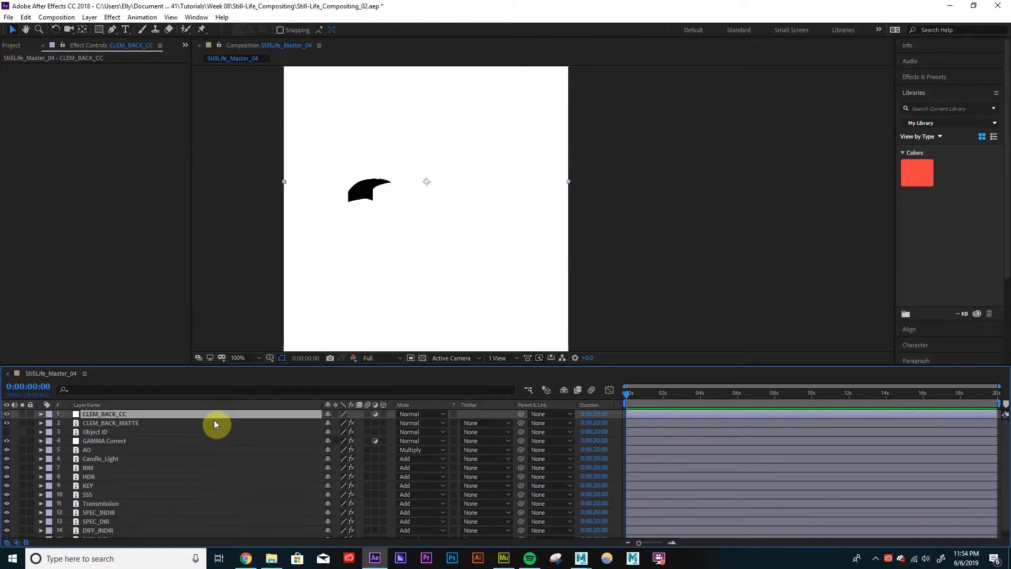
Step: Apply the Hue/Saturation color correction effect to CLEM_BACK_CC
click(113, 17)
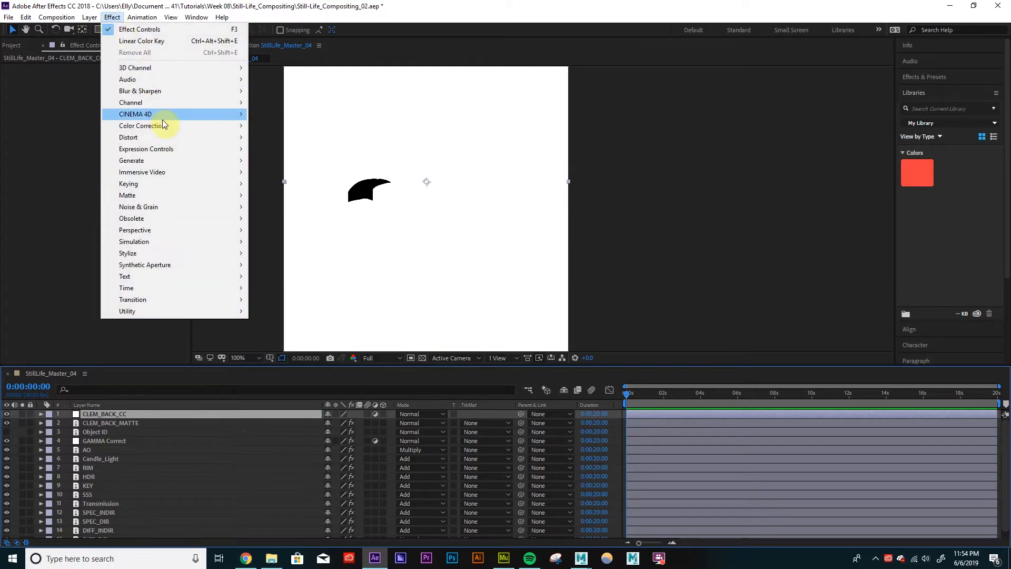
mouse_move(166, 127)
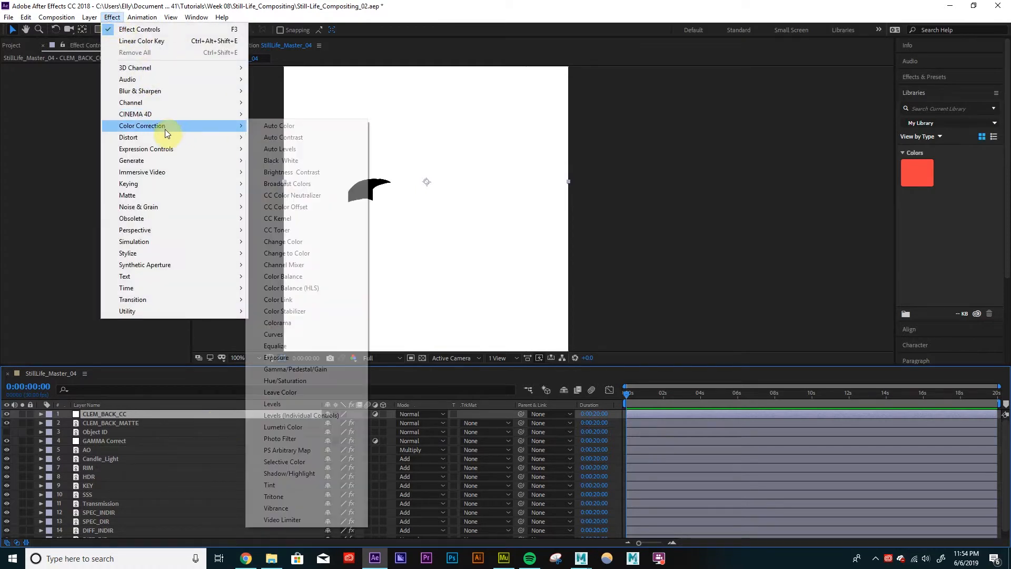
click(303, 380)
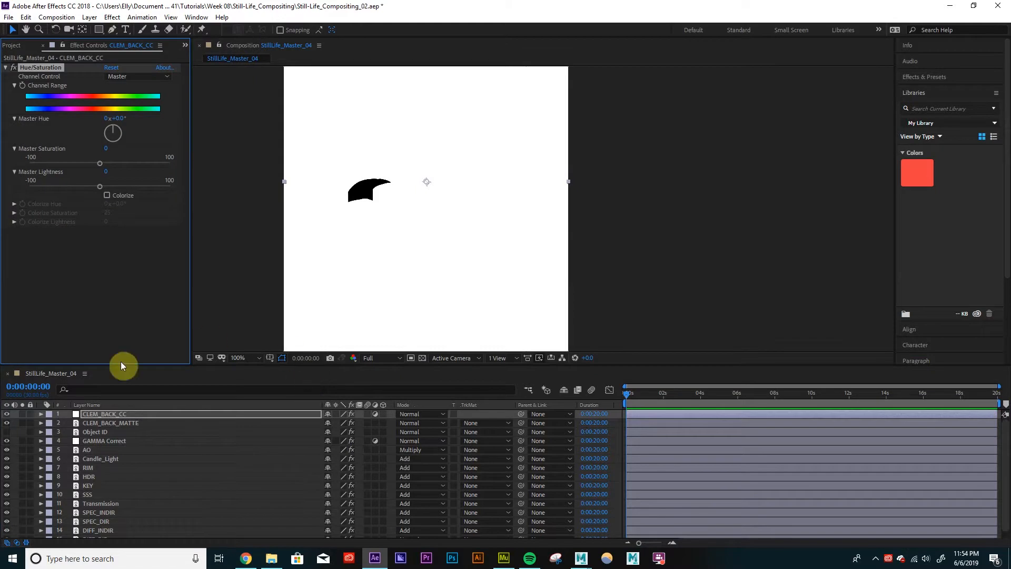
Step: Move the CLEM_BACK_CC layer directly beneath CLEM_BACK_MATTE in the layer stack
click(109, 413)
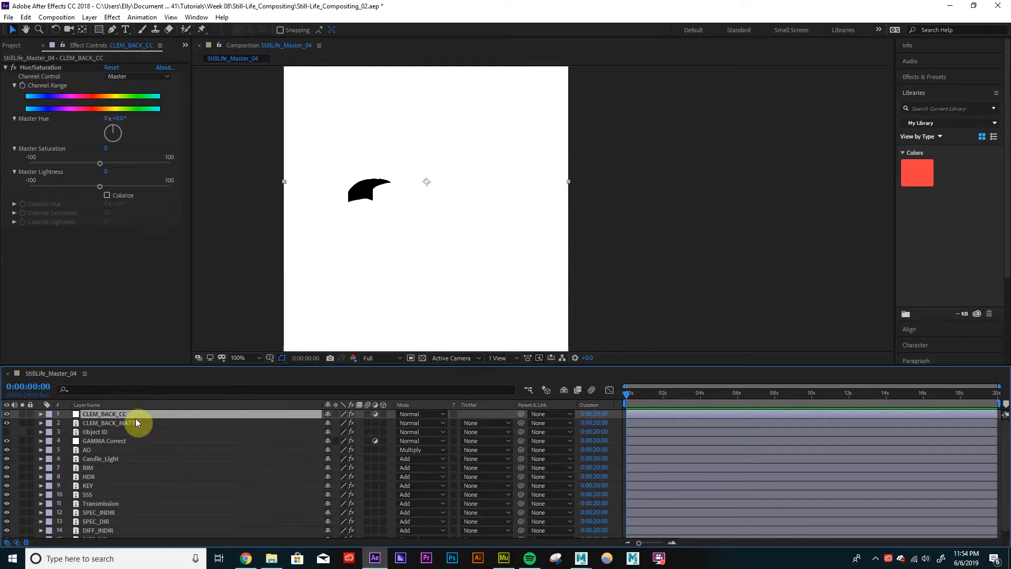
click(120, 422)
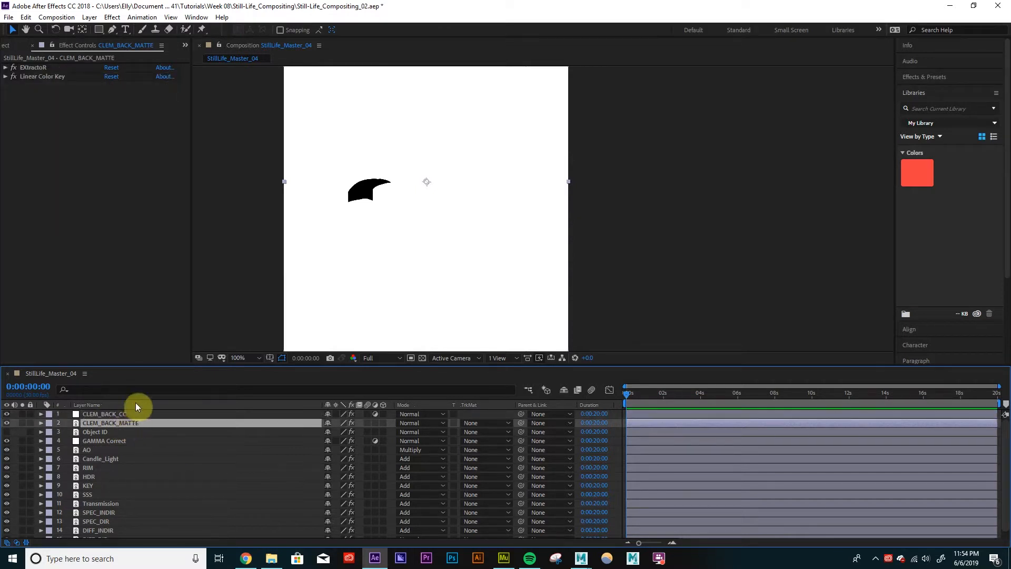
drag(137, 415, 138, 426)
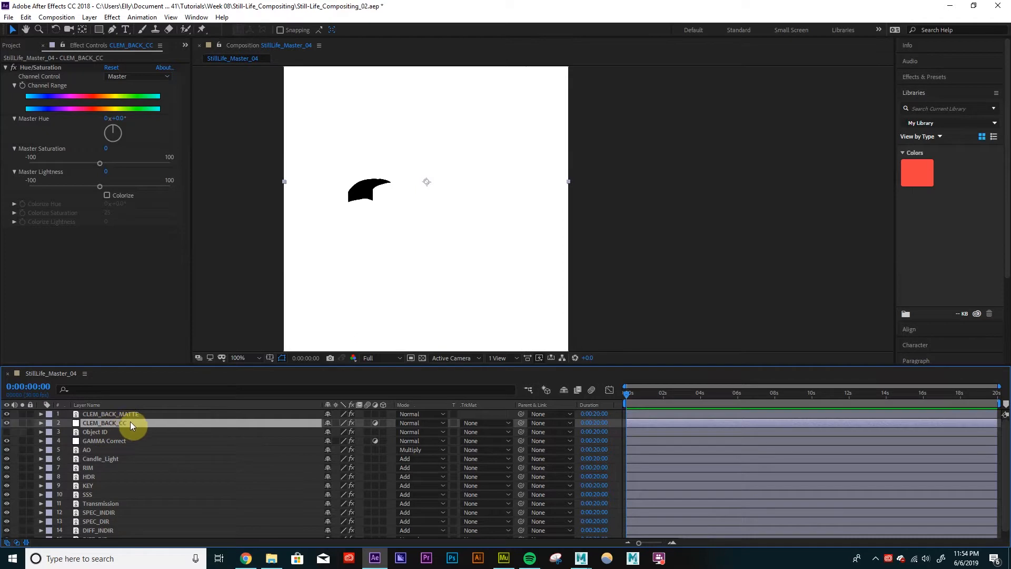
click(135, 414)
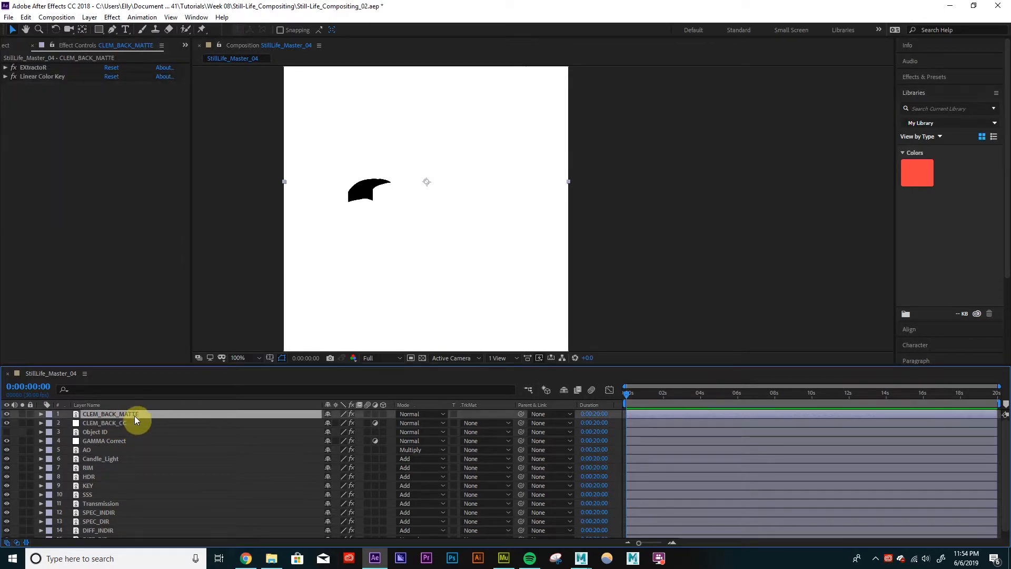
click(126, 423)
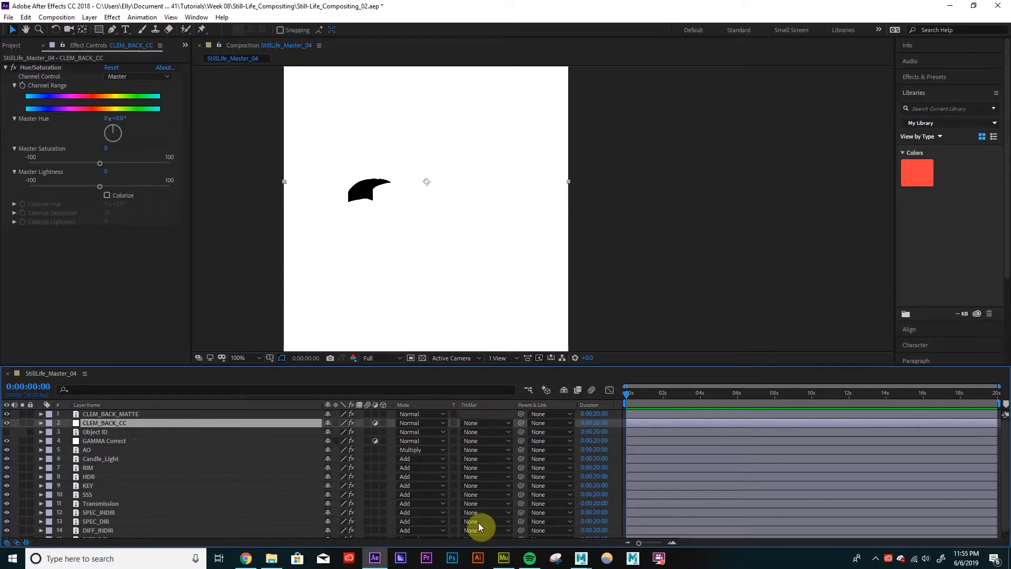
Step: Hide the timeline's Modes column and show it again
right_click(476, 406)
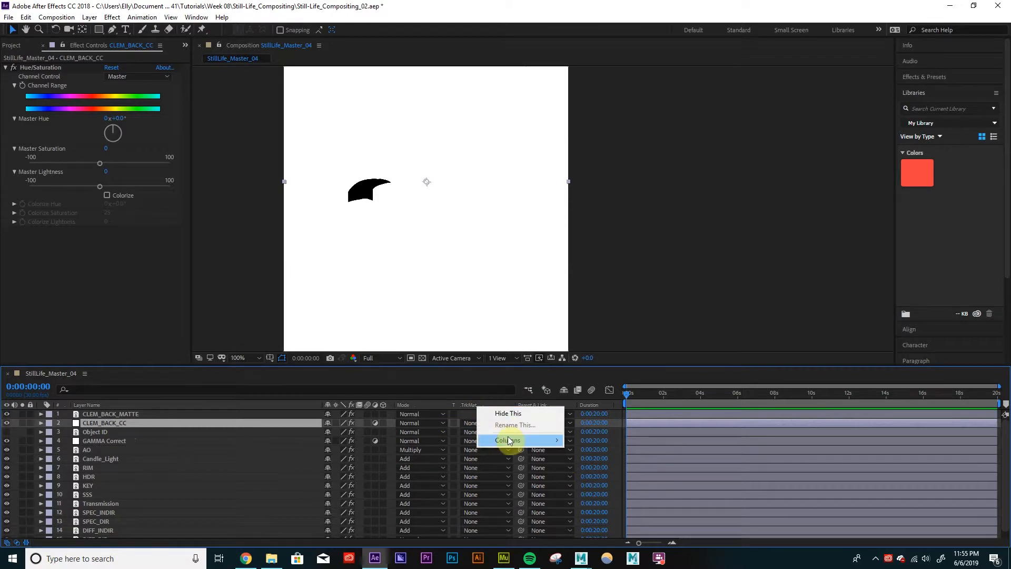
mouse_move(509, 441)
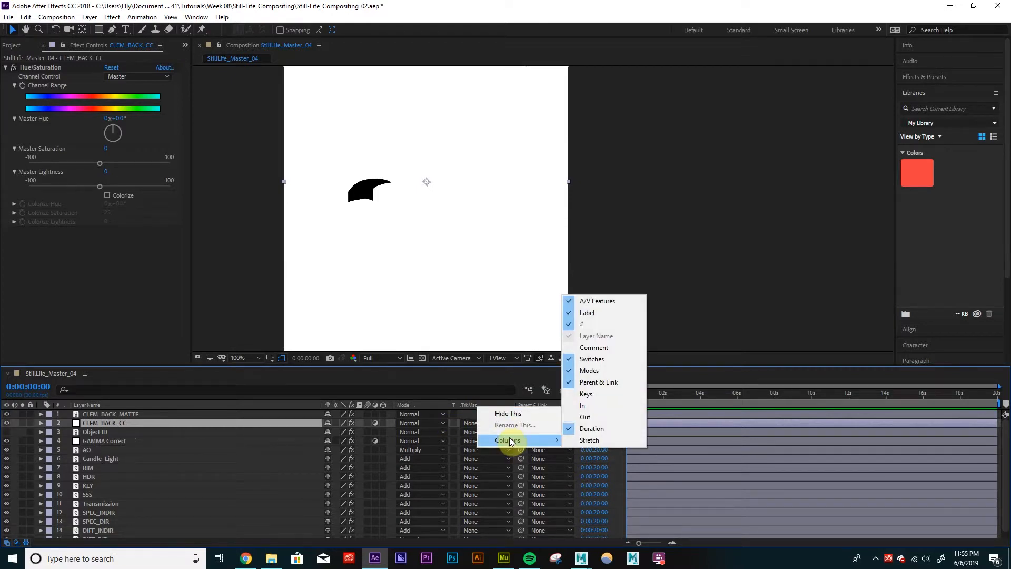
click(592, 370)
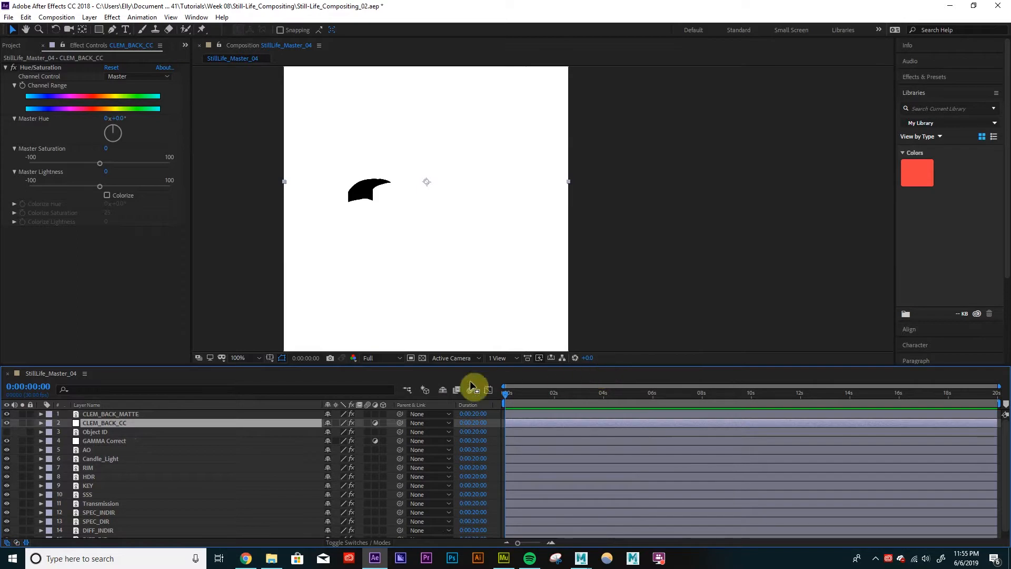
right_click(432, 403)
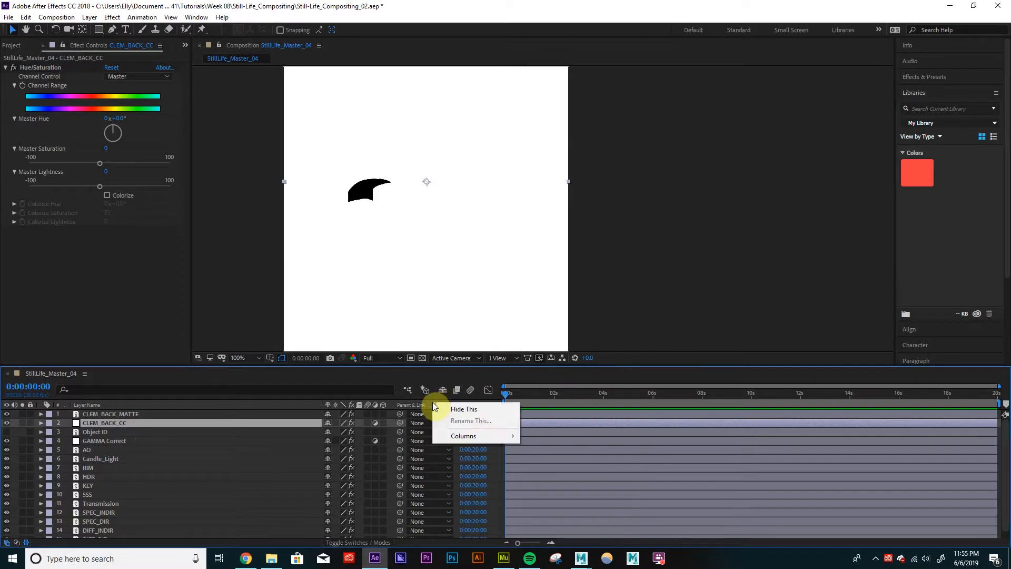
mouse_move(487, 435)
click(547, 368)
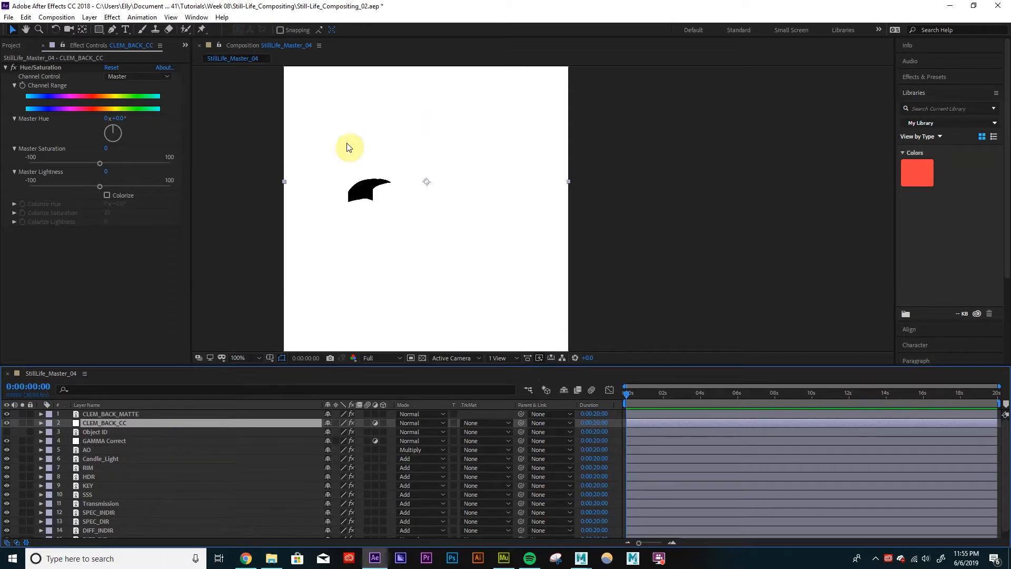
Step: Set the track matte of CLEM_BACK_CC to Luma Inverted Matte using CLEM_BACK_MATTE
key(comma)
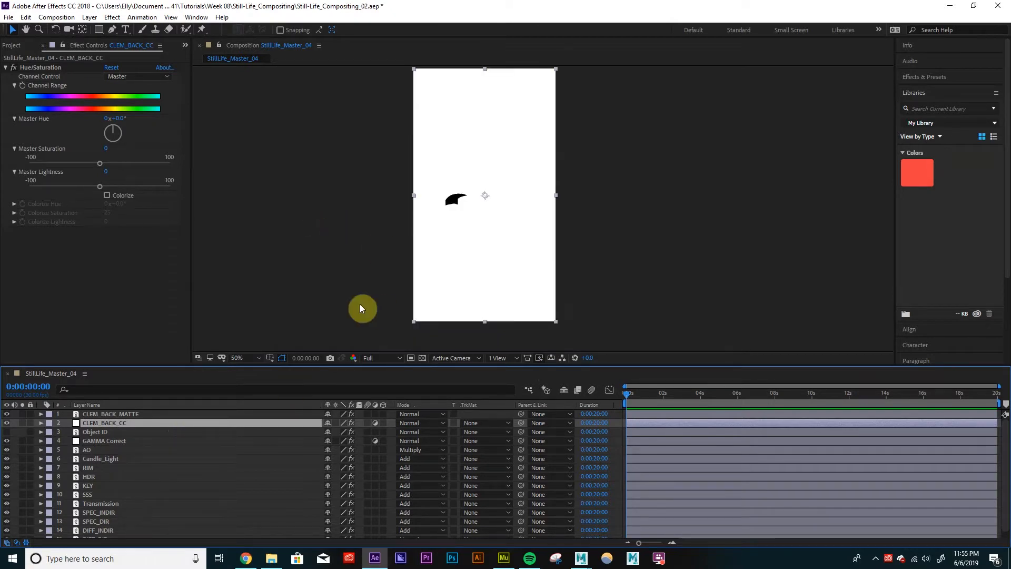
click(164, 423)
key(period)
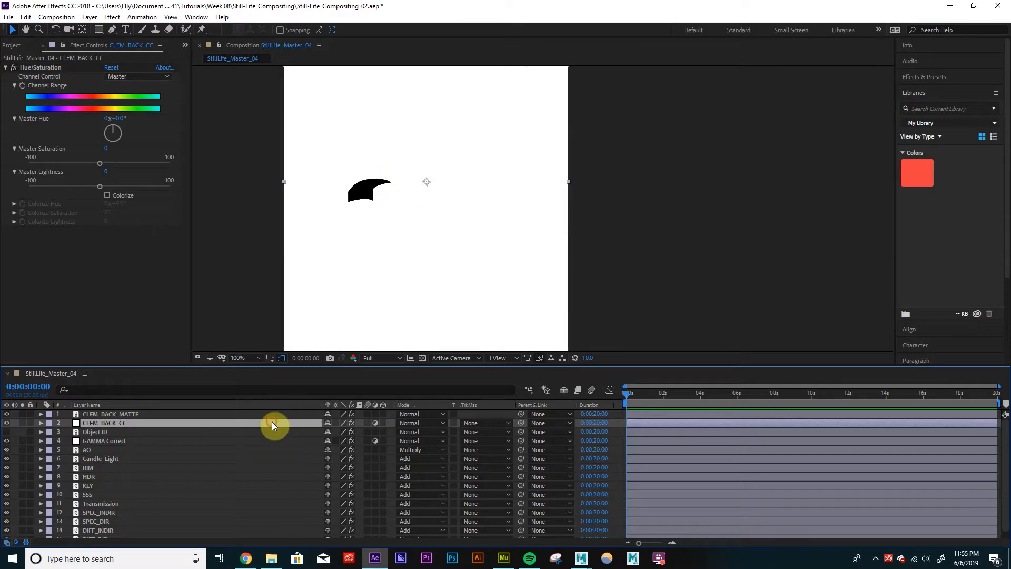
click(477, 424)
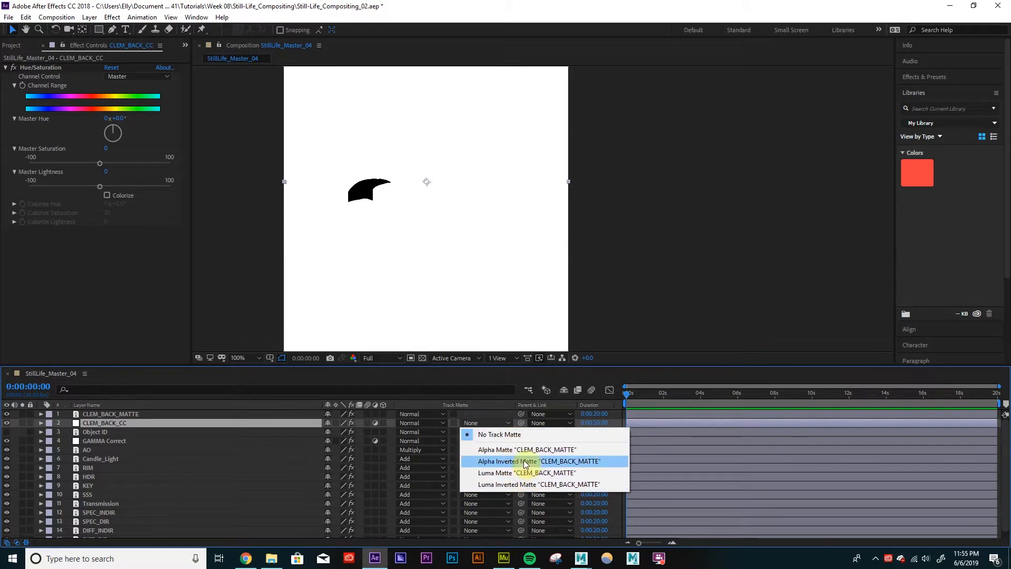
click(508, 487)
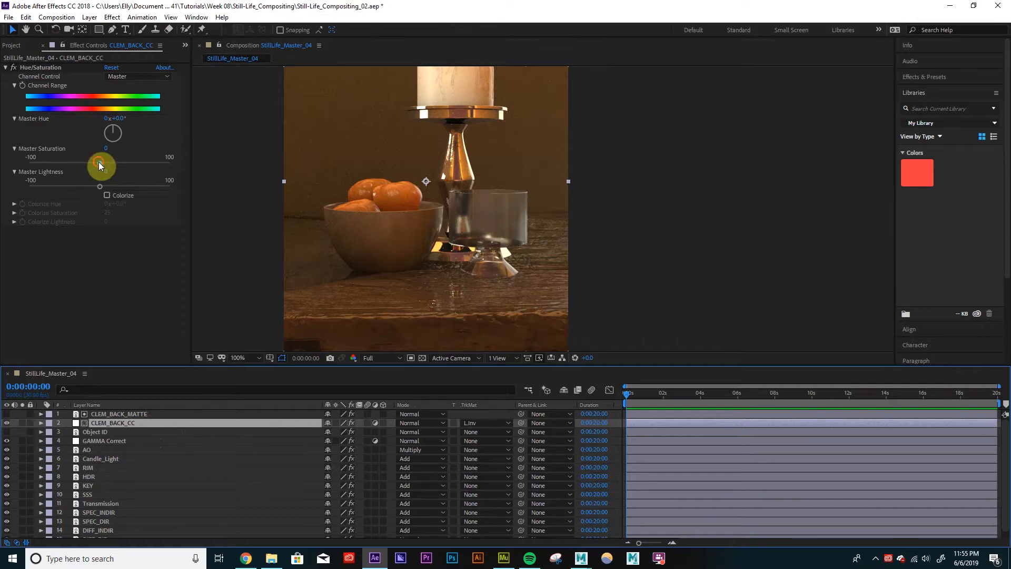
Step: Try a higher Master Saturation on CLEM_BACK_CC and reset it to 0
drag(99, 163, 116, 162)
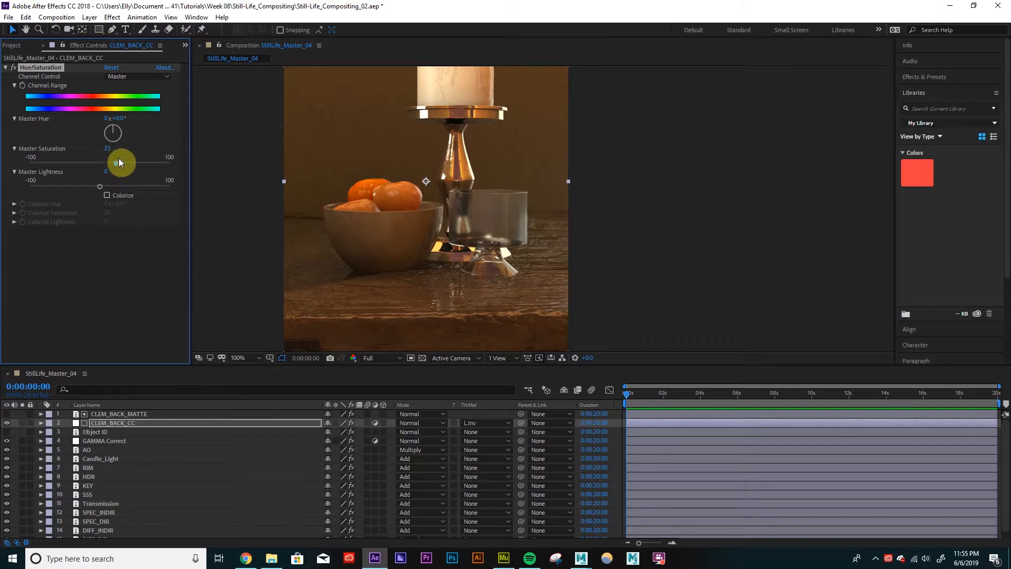
drag(127, 159, 121, 157)
click(107, 146)
text(0)
key(Return)
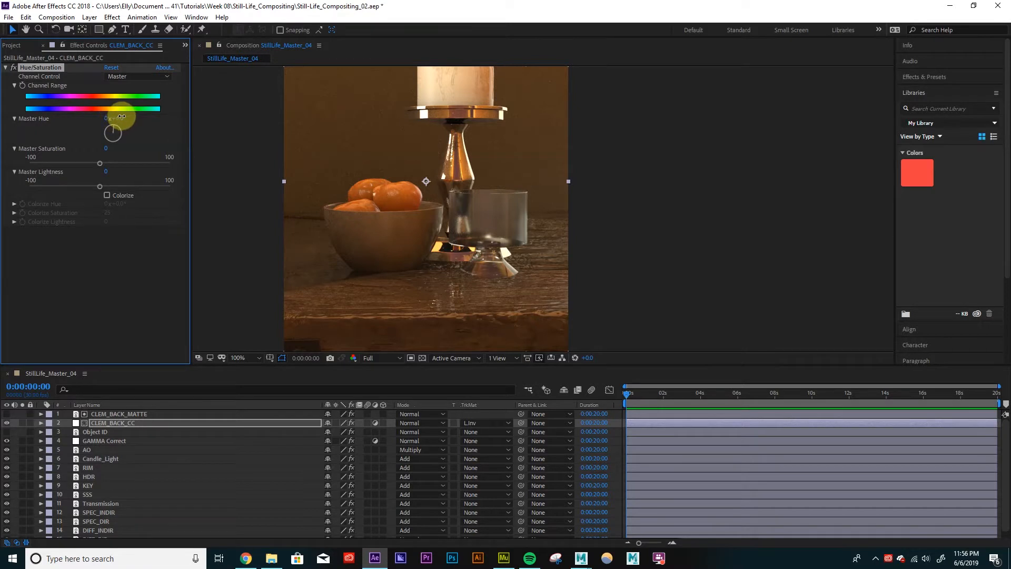
Step: Shift the rear clementine's color with a Master Hue of +8° and a Master Saturation of -8
drag(117, 118, 122, 116)
drag(122, 116, 121, 116)
click(100, 163)
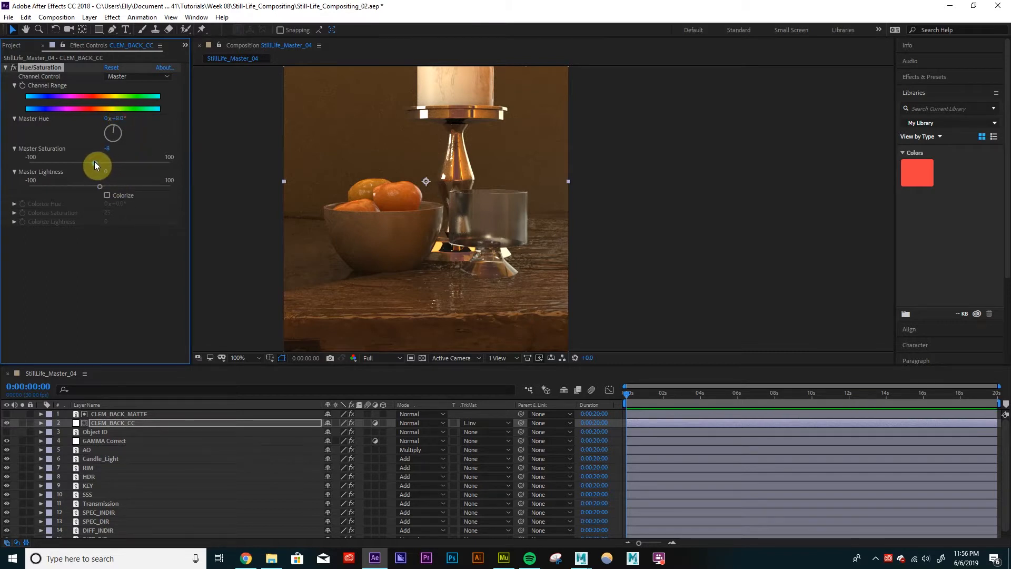
Step: Compare the image with CLEM_BACK_CC hidden and shown, and examine the clementines in the bowl up close
click(103, 421)
click(6, 423)
click(7, 423)
click(6, 423)
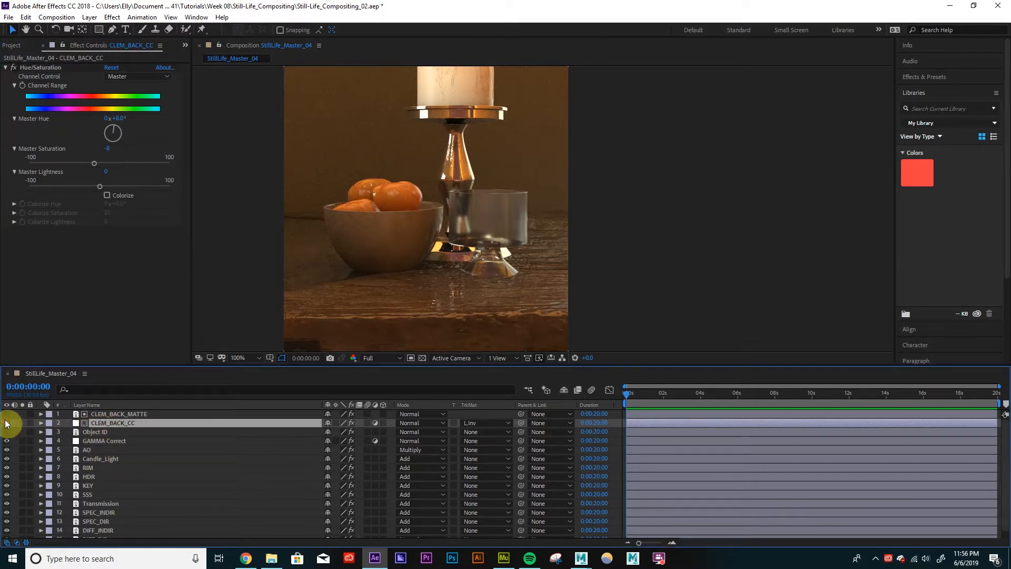
click(6, 422)
scroll(263, 257, down, 4)
scroll(286, 250, up, 2)
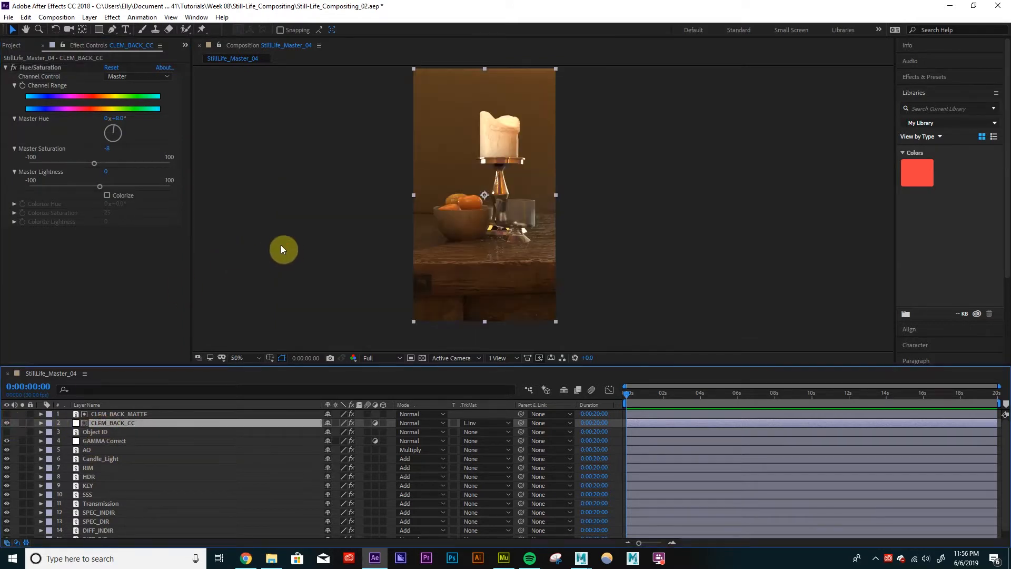
scroll(323, 276, up, 4)
scroll(378, 208, up, 1)
scroll(369, 213, down, 1)
key(space)
drag(372, 195, 485, 210)
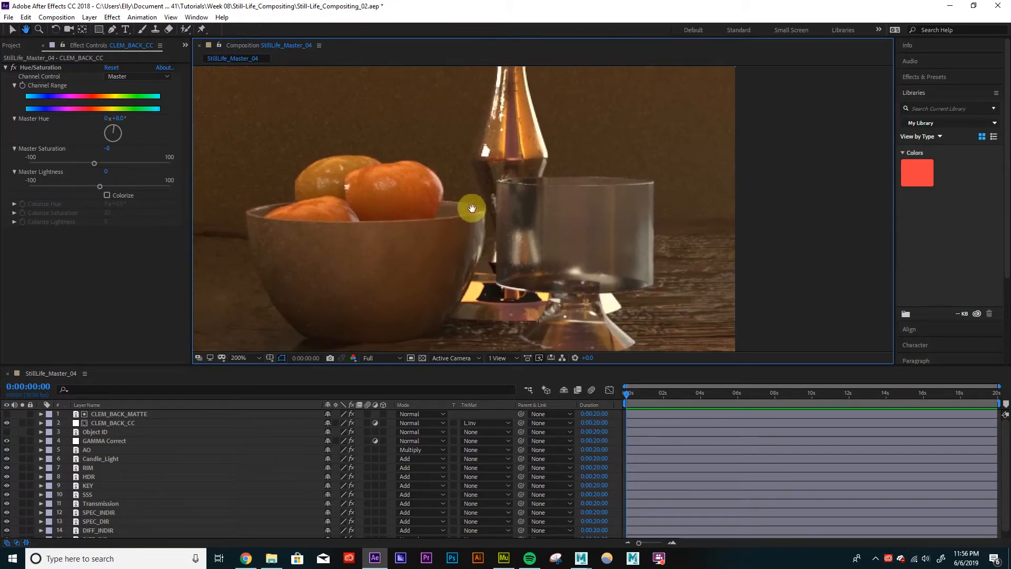
Step: Clear the track matte of CLEM_BACK_CC, show the CLEM_BACK_MATTE layer, and set the track matte back to Luma Inverted Matte
click(135, 424)
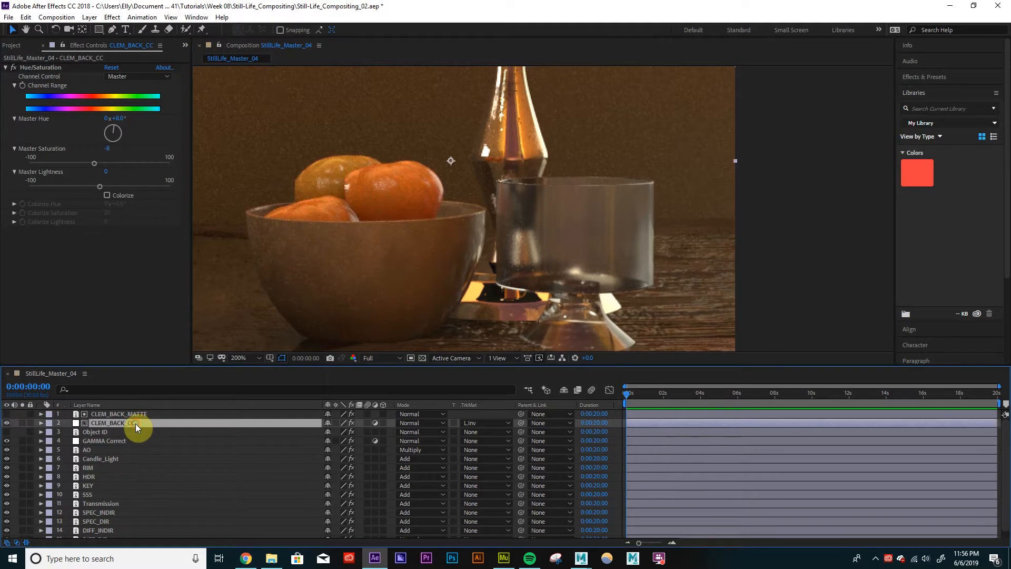
click(105, 415)
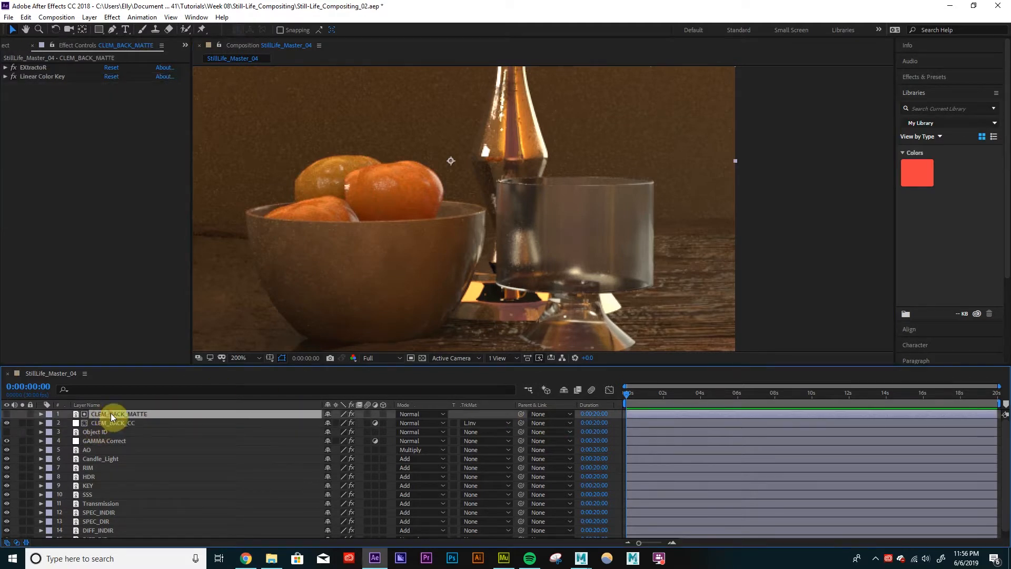
click(138, 423)
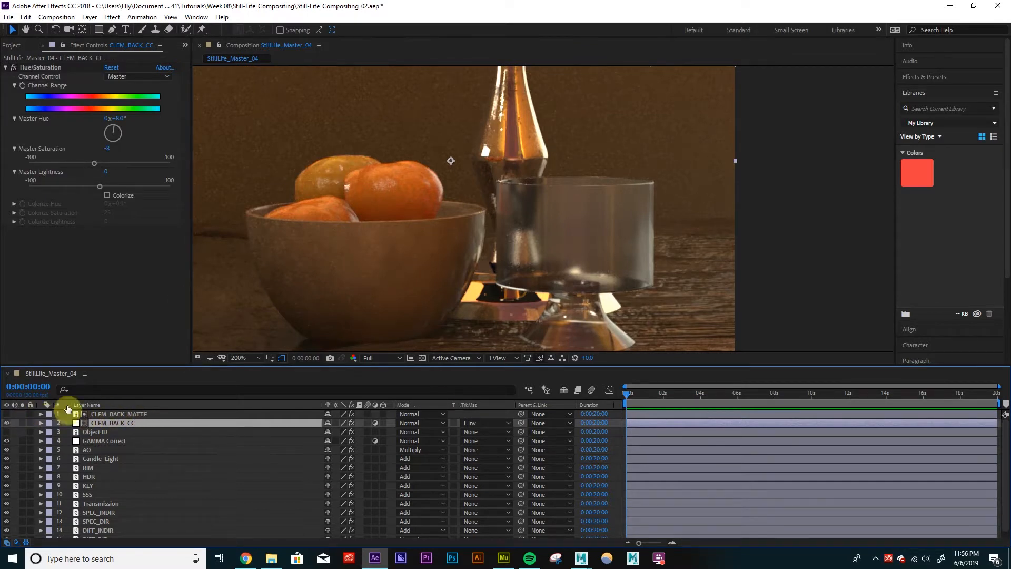
click(109, 413)
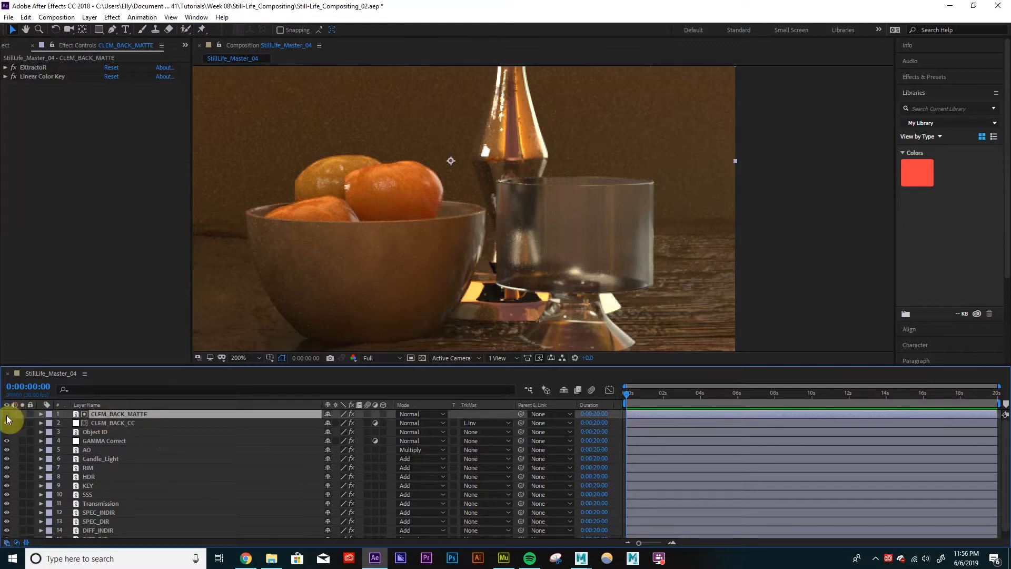
click(485, 422)
click(487, 429)
click(482, 423)
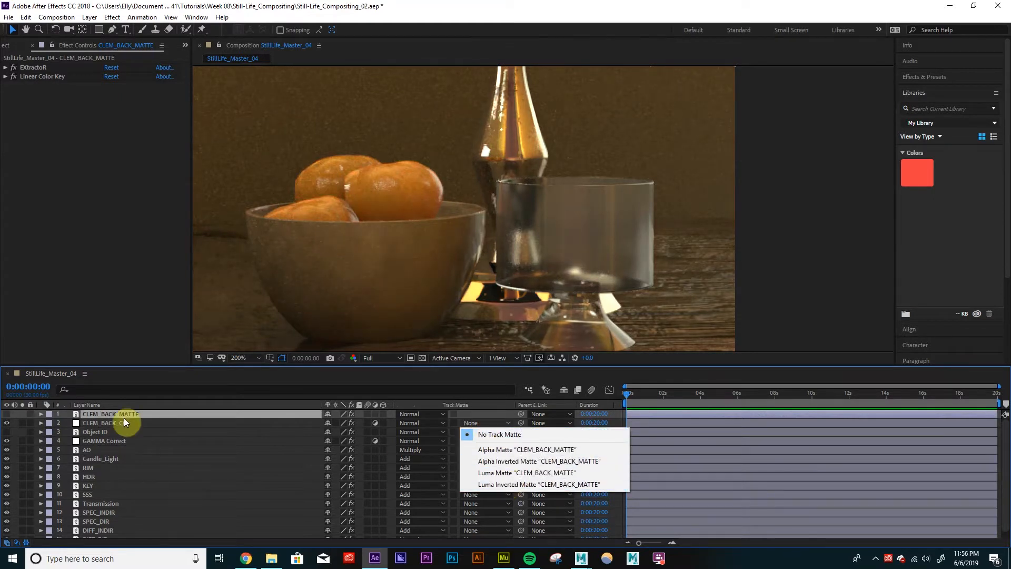
click(7, 414)
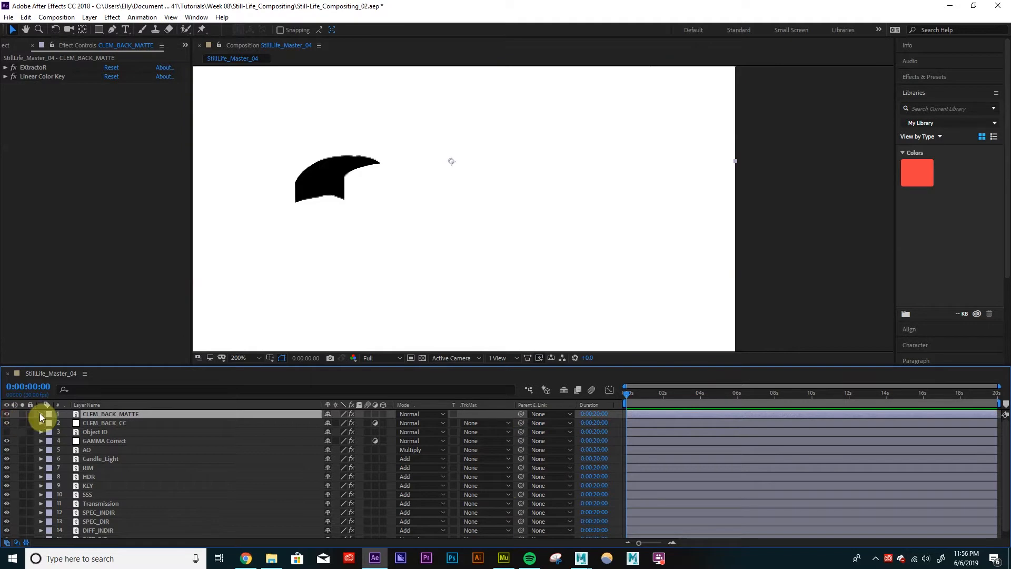
click(487, 423)
click(523, 484)
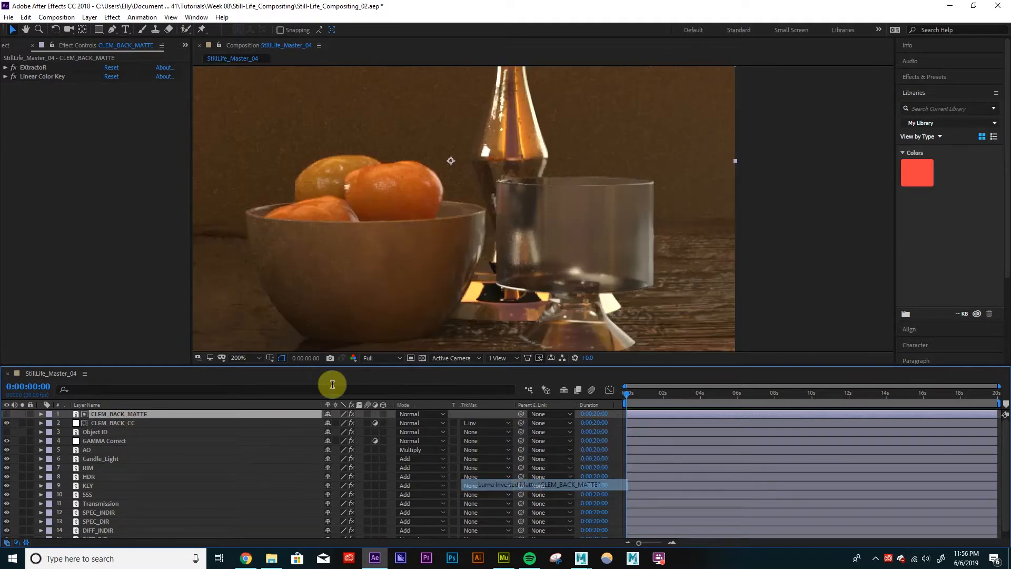
Step: Show CLEM_BACK_MATTE to examine the clementine's matte shape, and hide the layer again
click(7, 414)
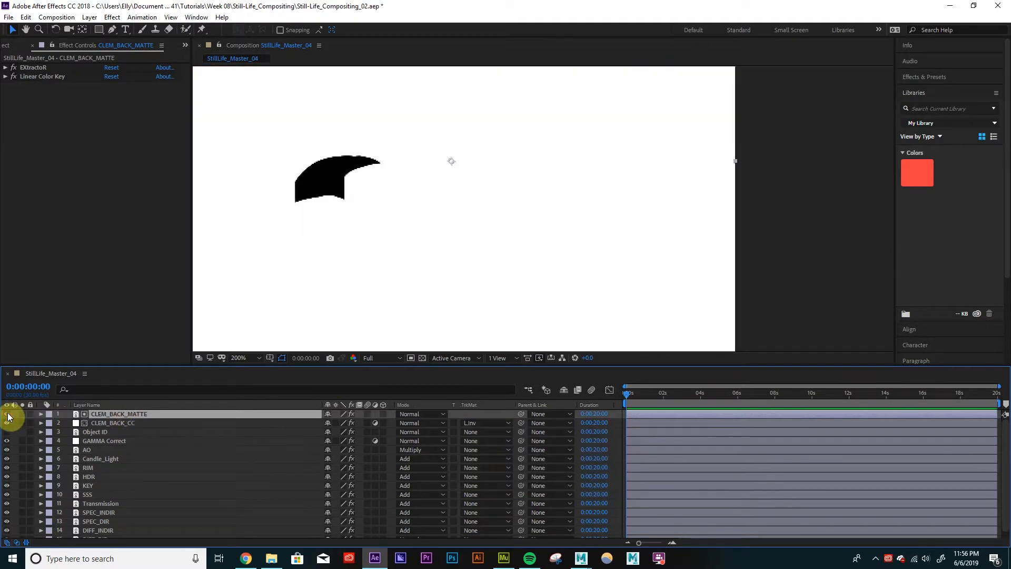
scroll(337, 261, down, 1)
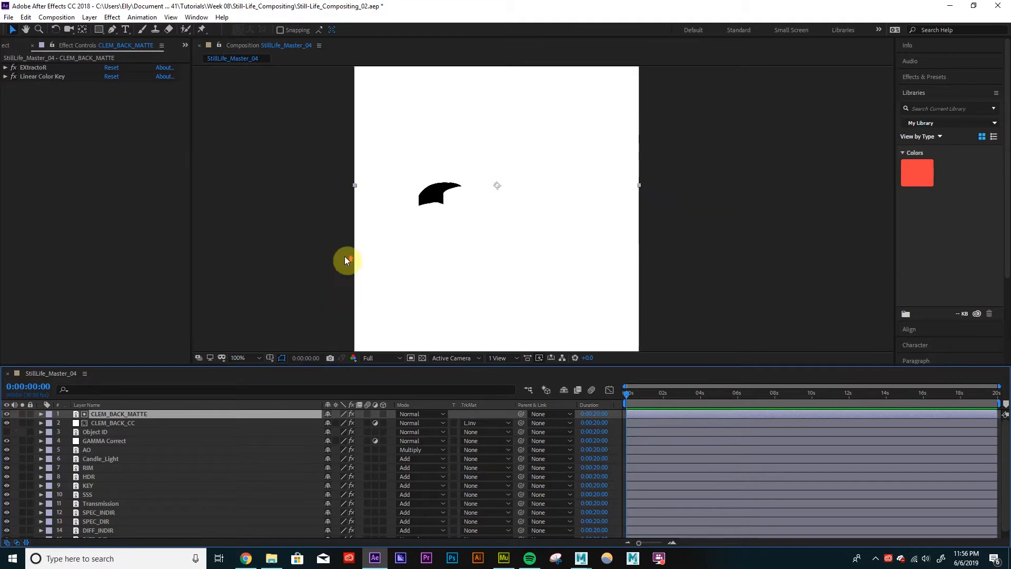
scroll(344, 260, up, 1)
click(6, 414)
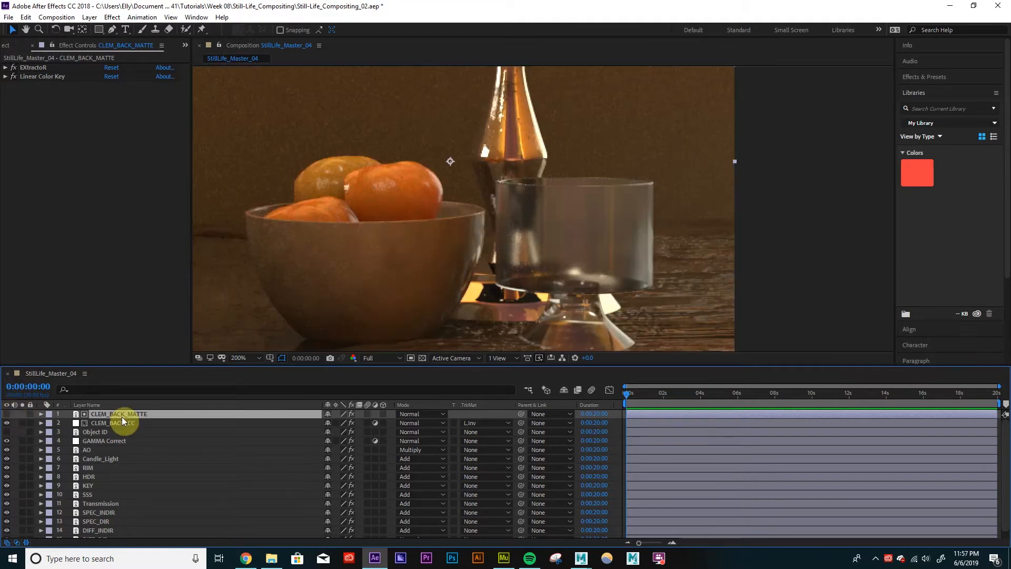
Step: Move CLEM_BACK_MATTE and CLEM_BACK_CC together below GAMMA Correct, directly above the AO layer
scroll(402, 225, down, 2)
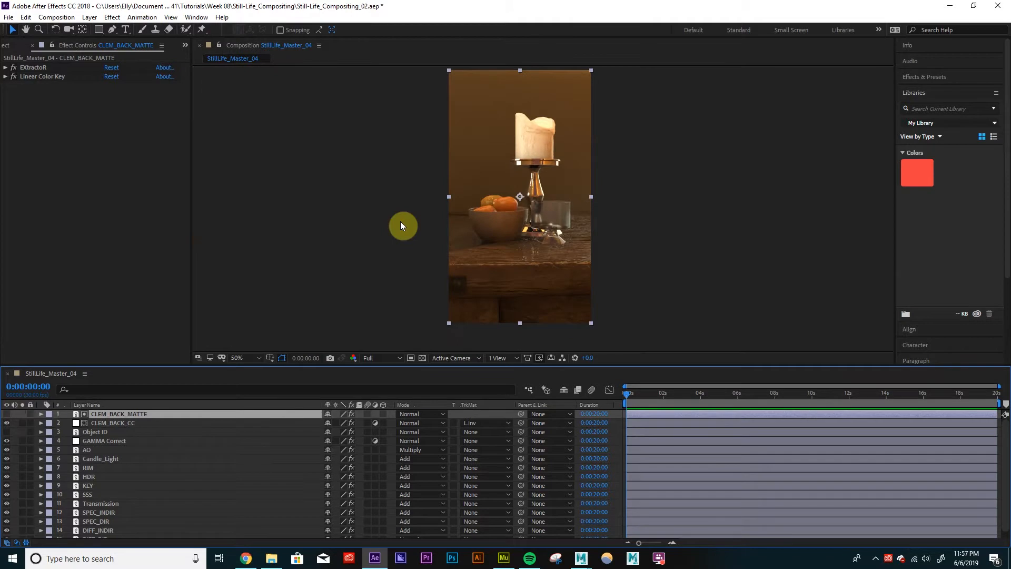
click(124, 424)
ctrl+click(126, 416)
drag(128, 444, 129, 444)
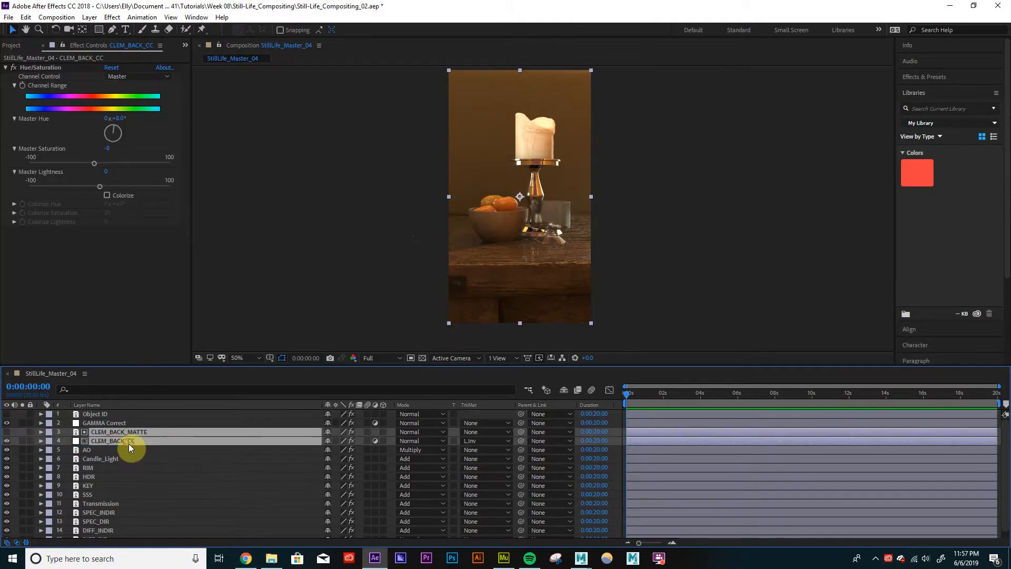
Step: Duplicate the Object ID layer and make the copy visible
click(118, 448)
click(123, 440)
click(125, 432)
click(126, 422)
click(125, 415)
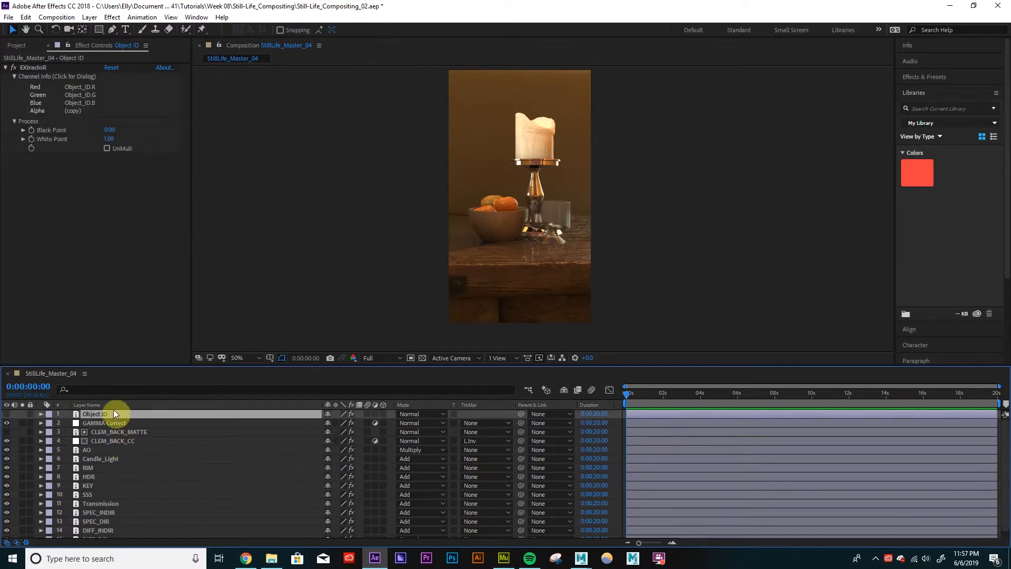
key(ctrl+d)
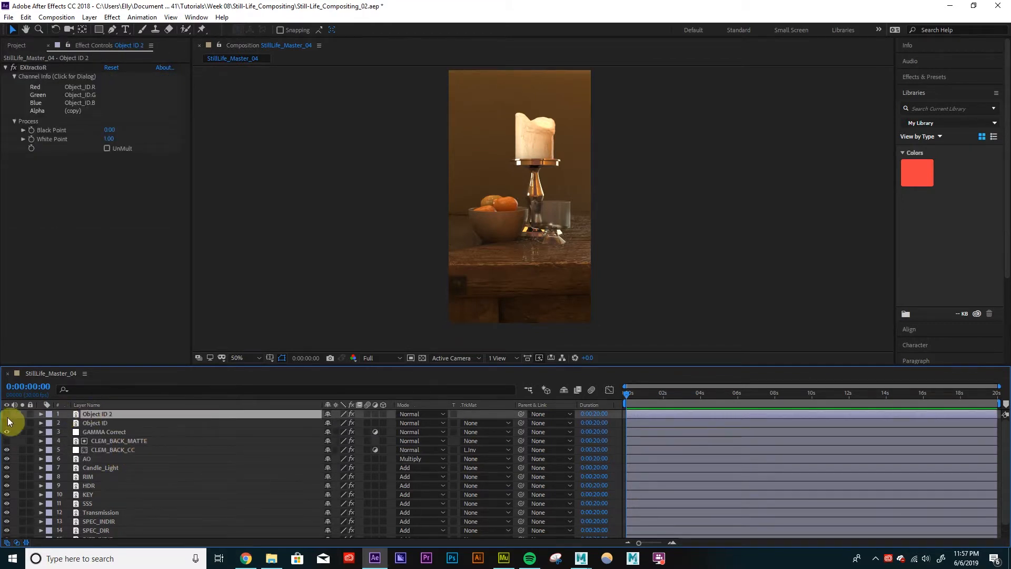
click(7, 414)
scroll(510, 191, up, 2)
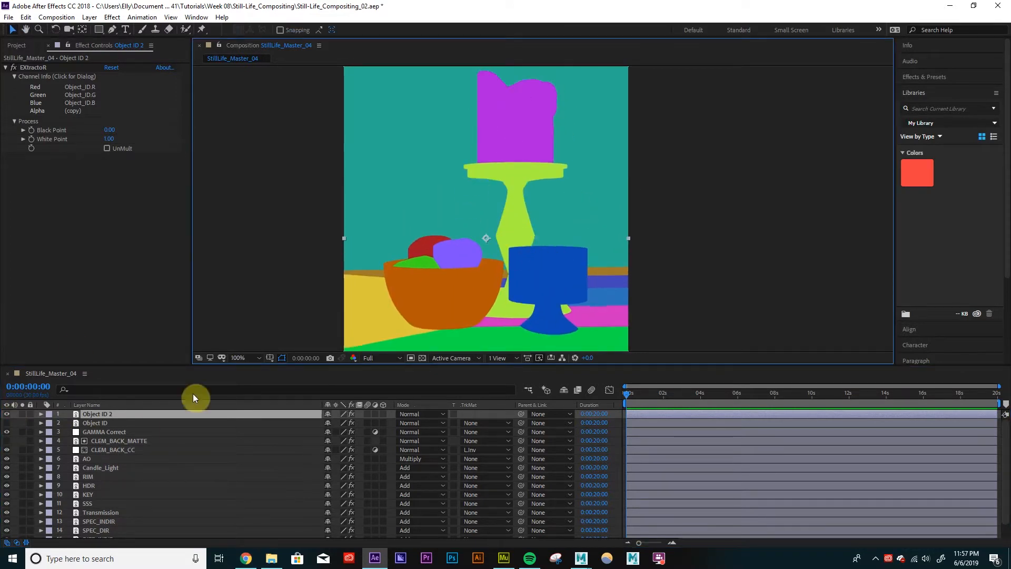
click(125, 411)
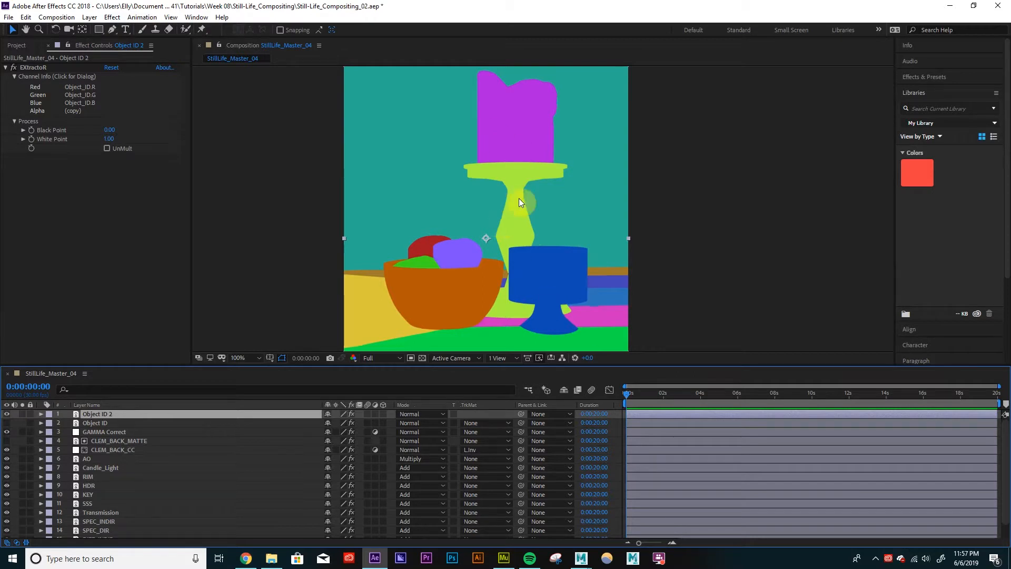
Step: Apply the Linear Color Key effect to the duplicated Object ID layer
key(h)
drag(509, 200, 488, 214)
drag(514, 149, 516, 128)
key(v)
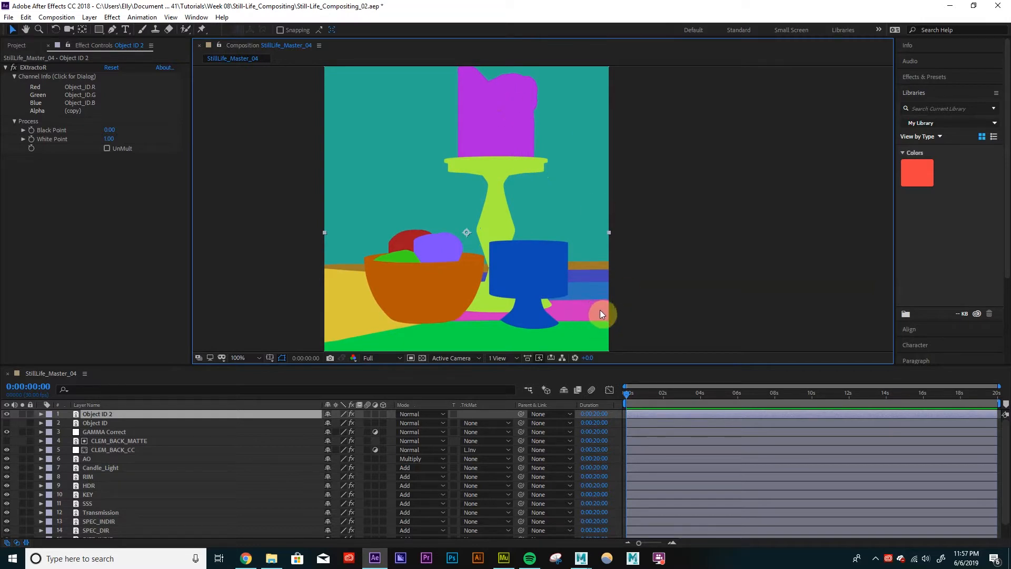
drag(564, 223, 569, 234)
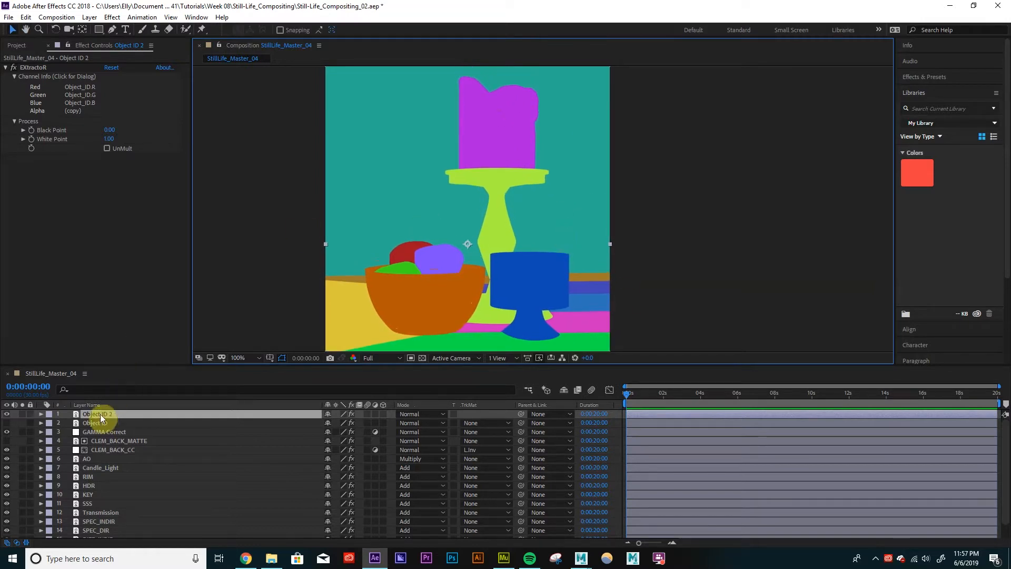
click(112, 17)
mouse_move(171, 184)
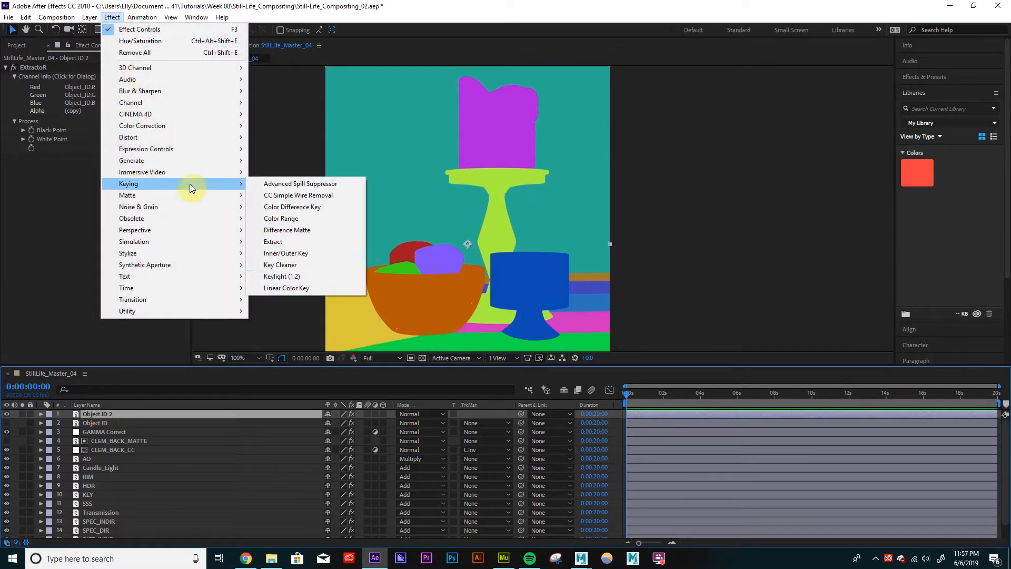
click(290, 289)
Step: Sample the candle's purple as the Key Color and set the key's View to Matte Only
click(123, 240)
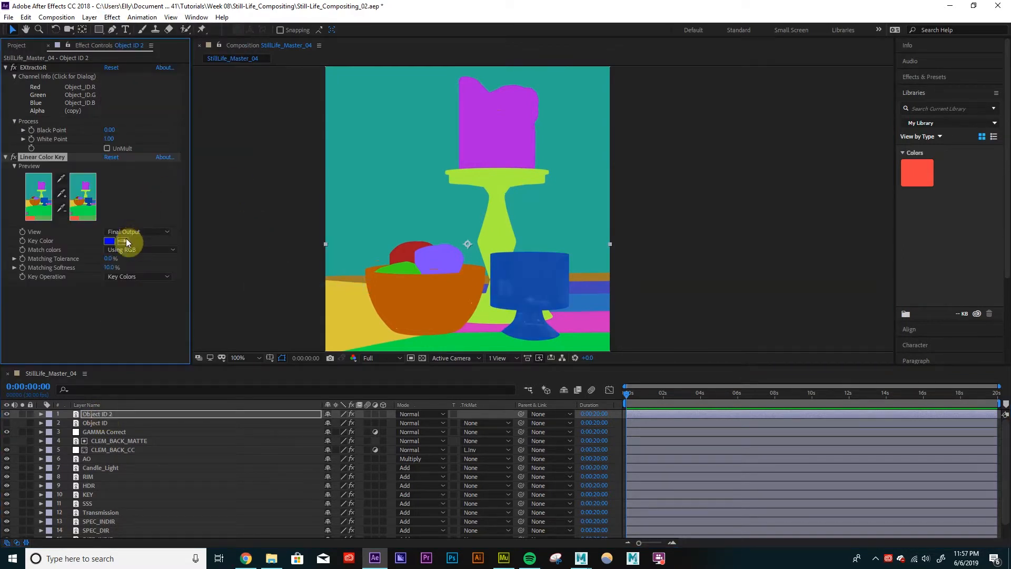
click(484, 136)
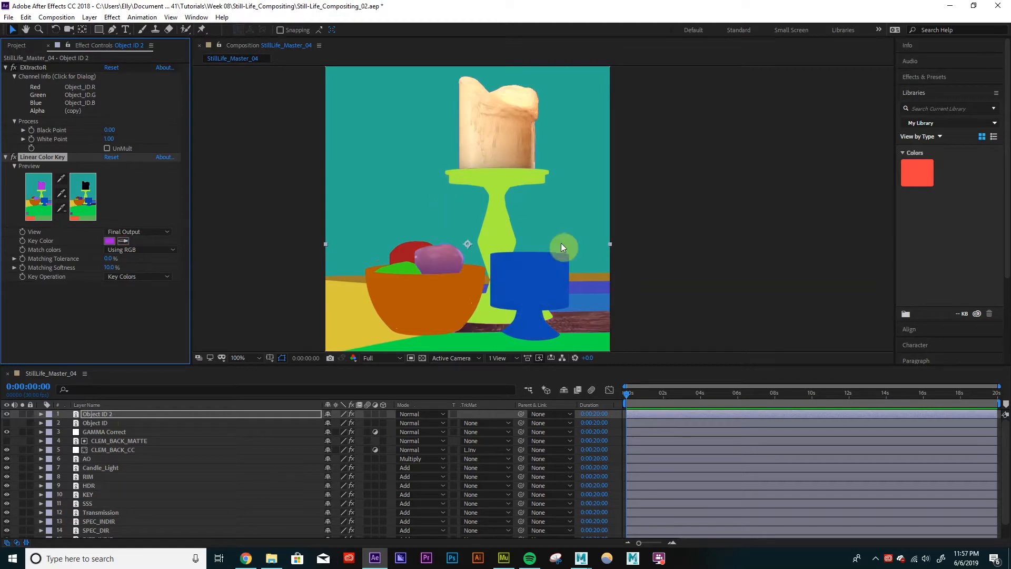
click(126, 232)
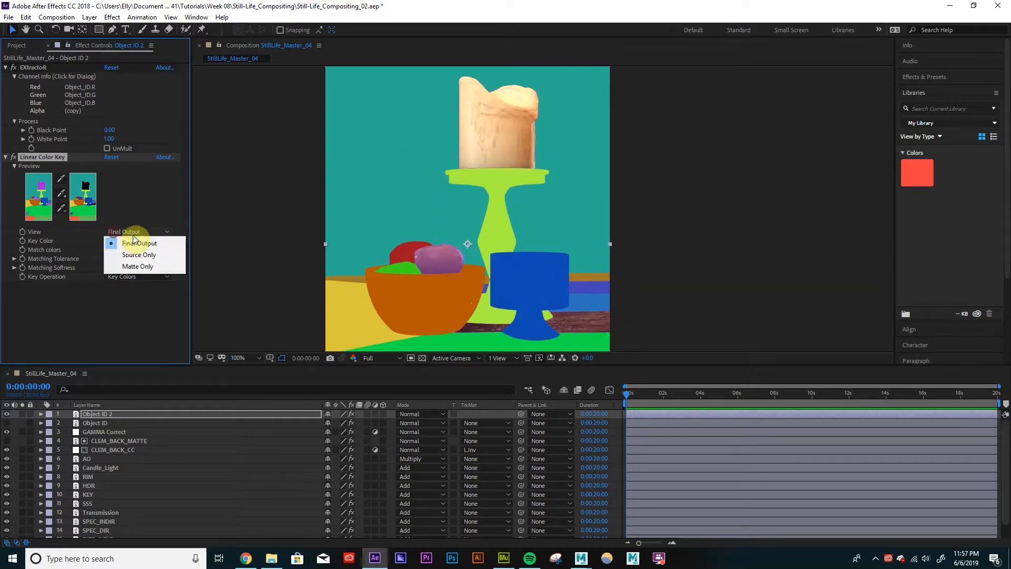
click(148, 265)
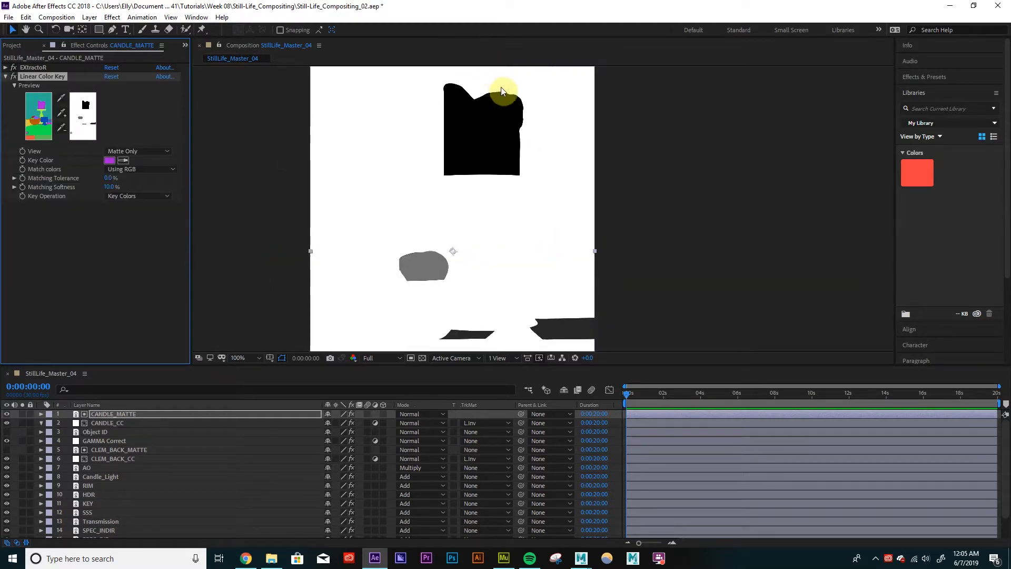
Step: Clear the track matte of CANDLE_CC and reapply Luma Inverted Matte using CANDLE_MATTE
drag(471, 110, 454, 136)
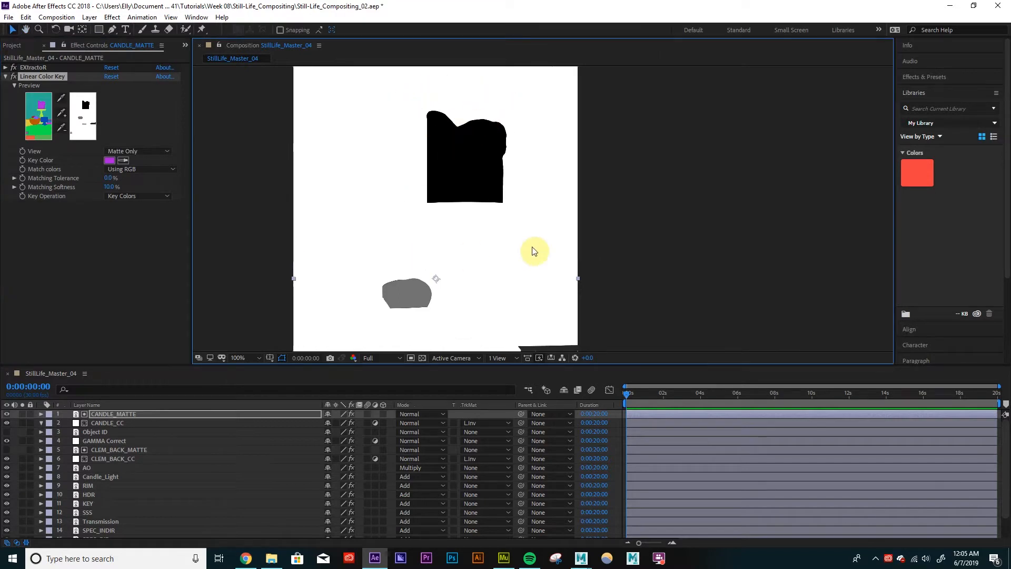
drag(488, 212, 511, 256)
key(v)
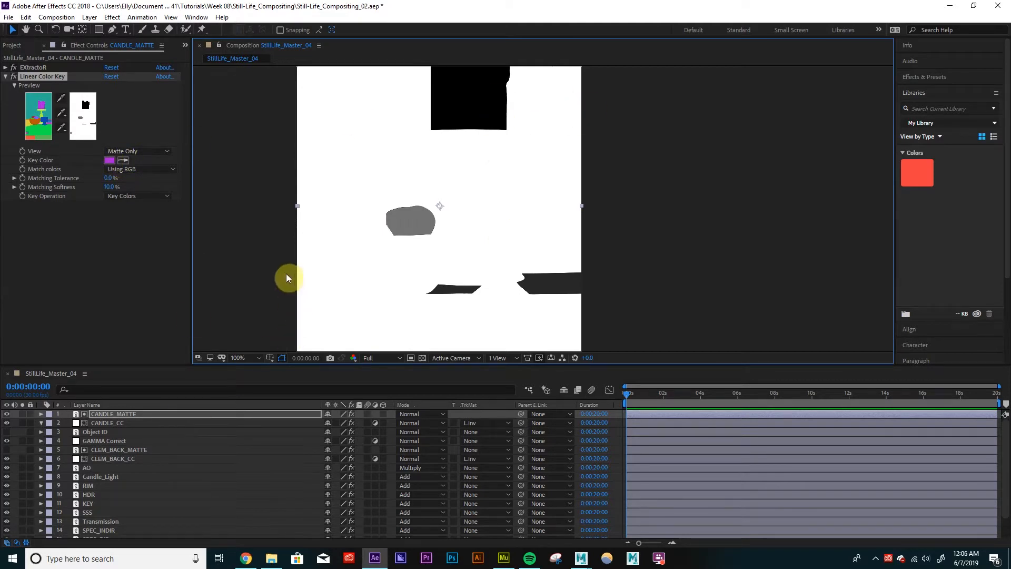
click(124, 424)
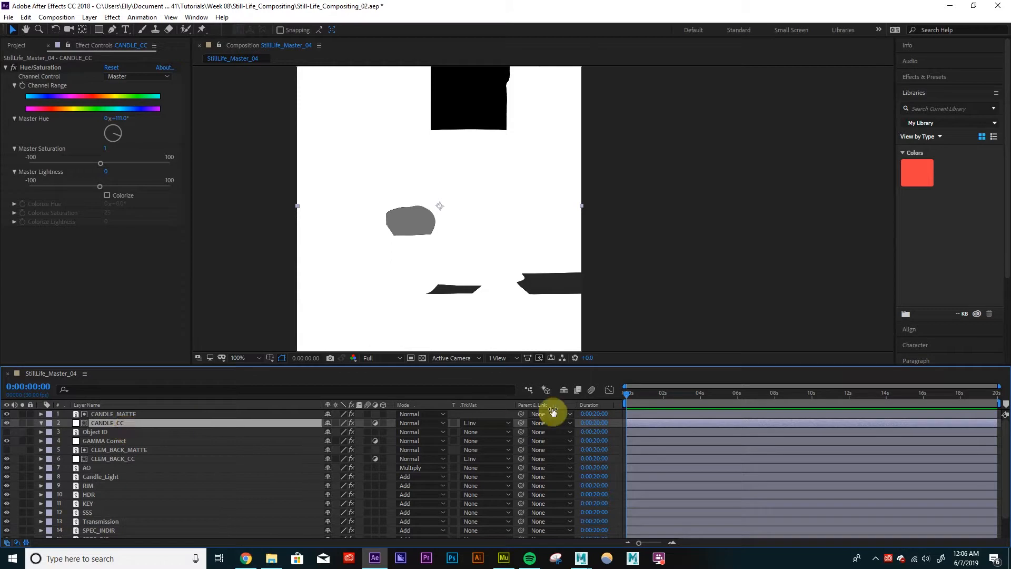
click(501, 422)
click(505, 435)
click(489, 421)
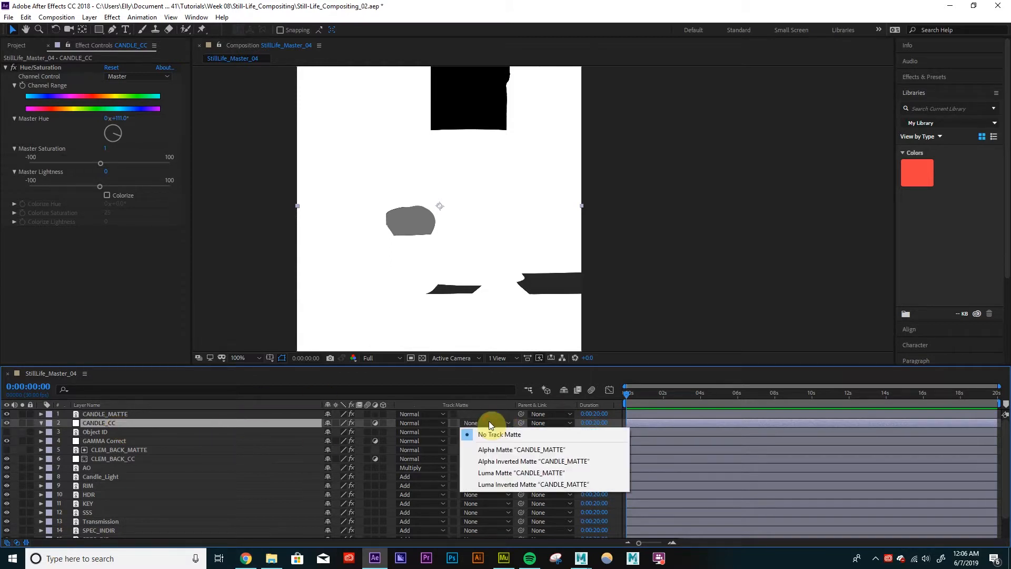
click(511, 483)
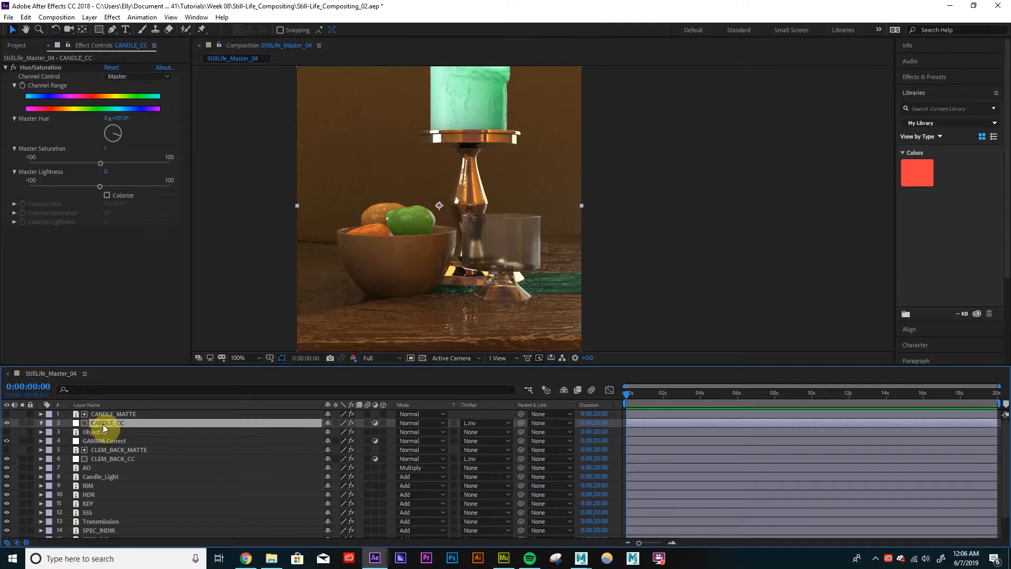
Step: Draw a rectangular mask around the candle on CANDLE_CC to limit the color correction to it
drag(487, 151, 458, 248)
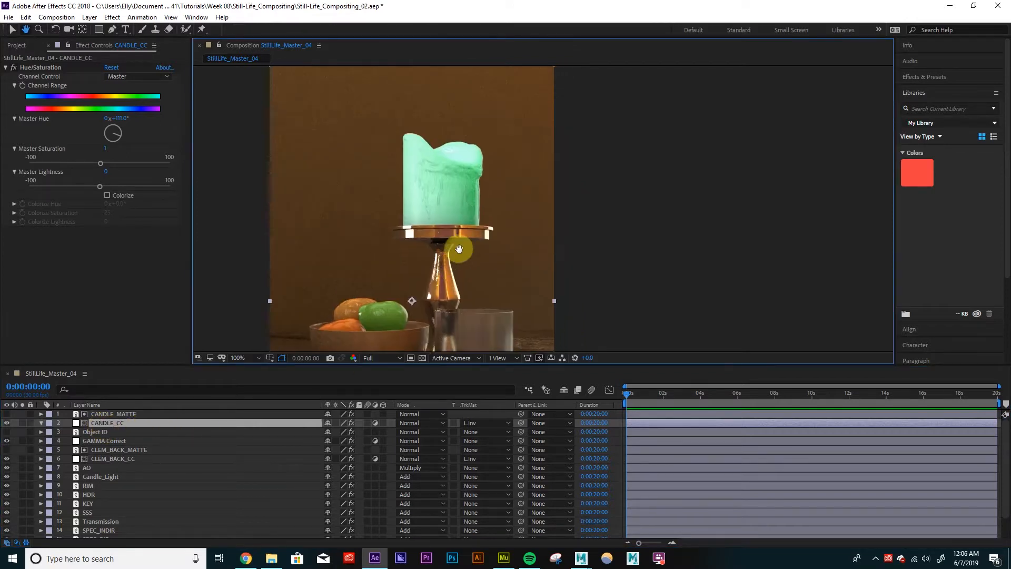
click(99, 29)
drag(393, 121, 494, 243)
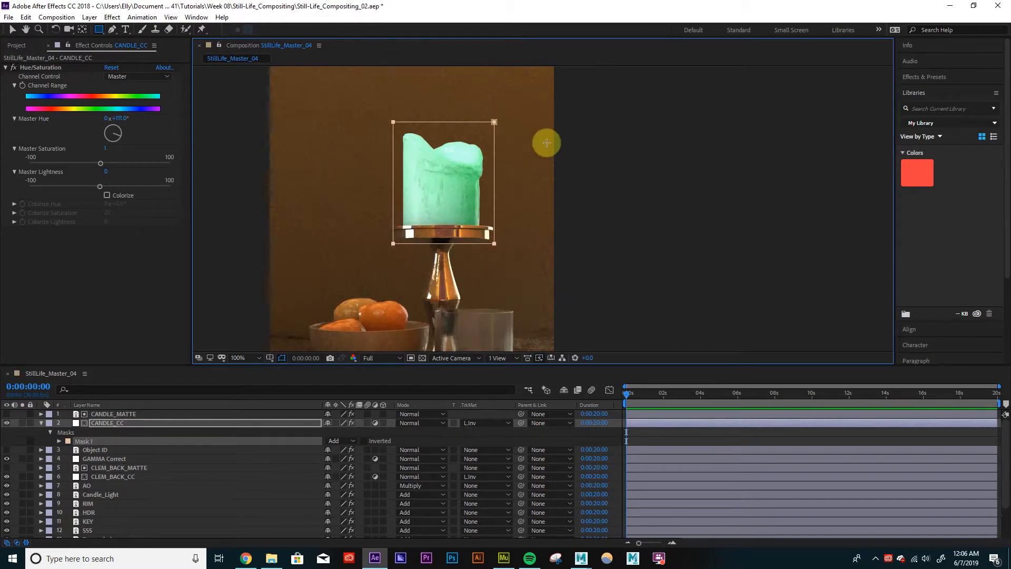
click(656, 187)
click(652, 179)
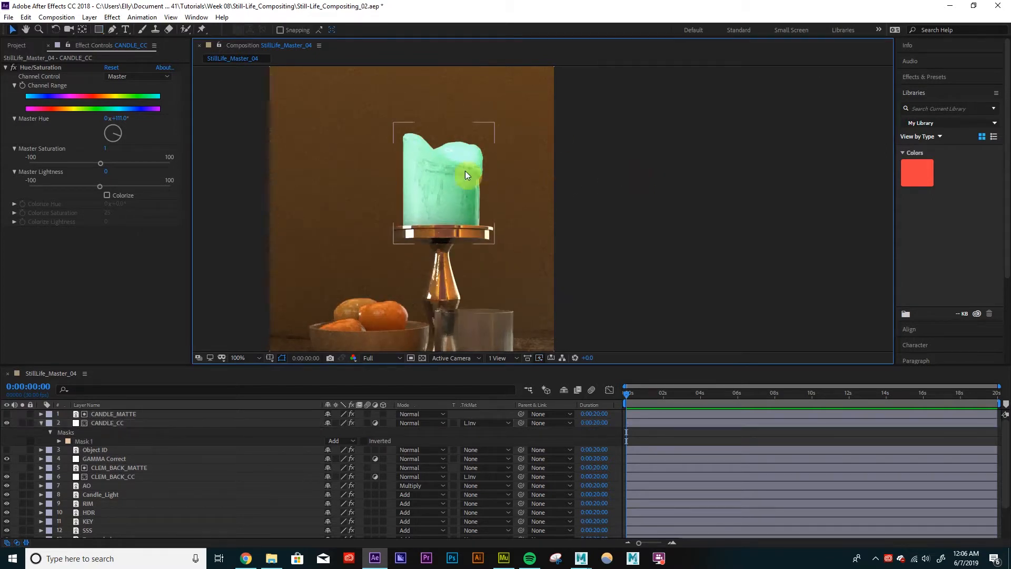
Step: Raise the Linear Color Key's Matching Softness on CANDLE_MATTE to 33% to clean up the fringe along the candle's edge
scroll(429, 195, up, 2)
key(space)
drag(383, 175, 707, 206)
drag(546, 181, 632, 247)
drag(431, 148, 456, 243)
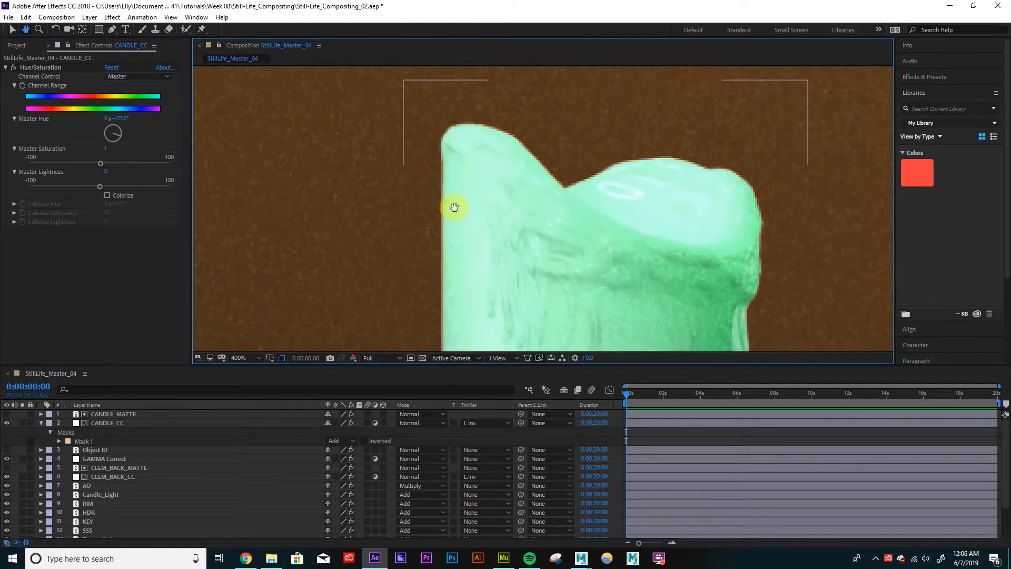
click(93, 437)
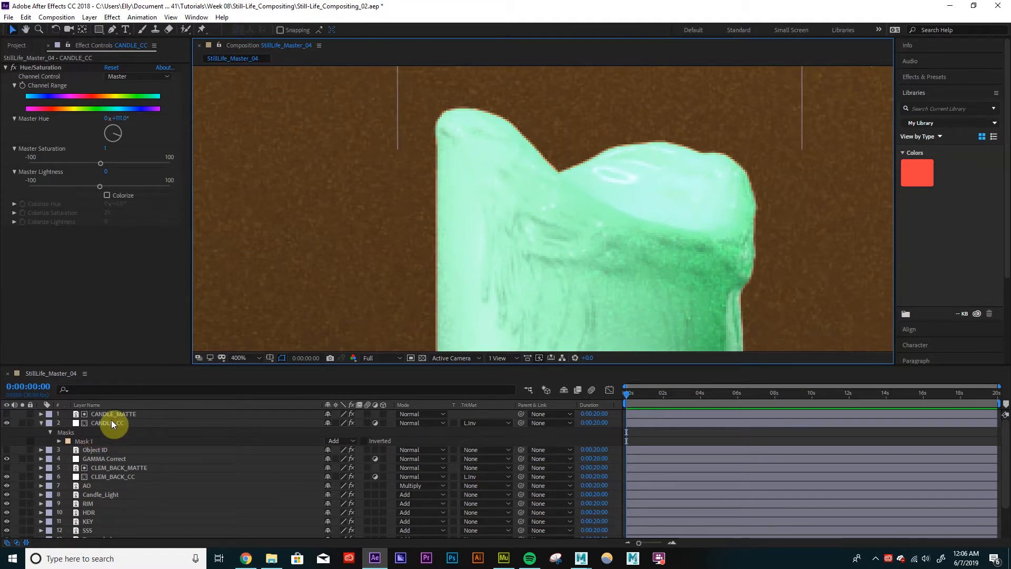
click(112, 419)
click(115, 415)
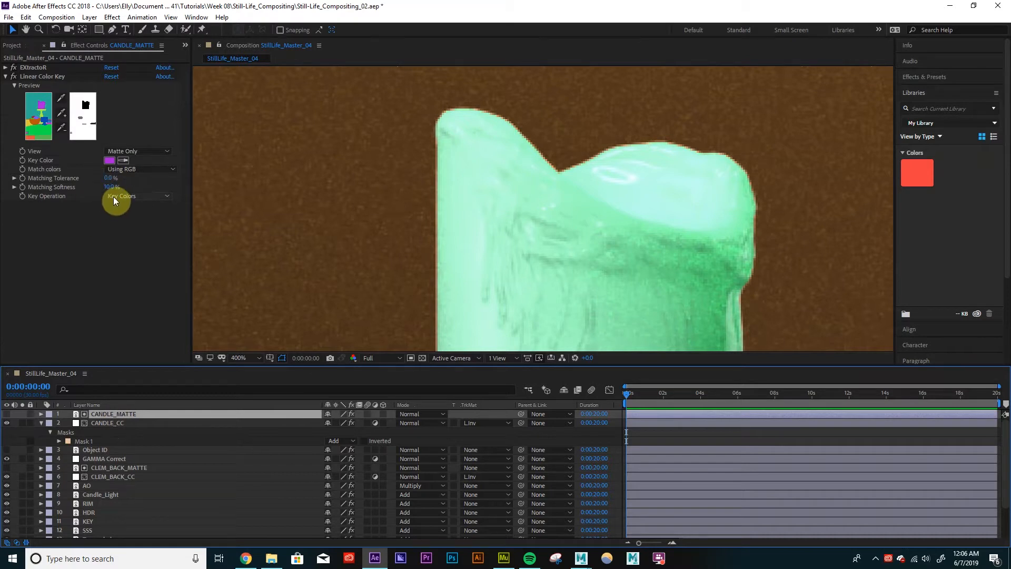
drag(109, 191, 111, 188)
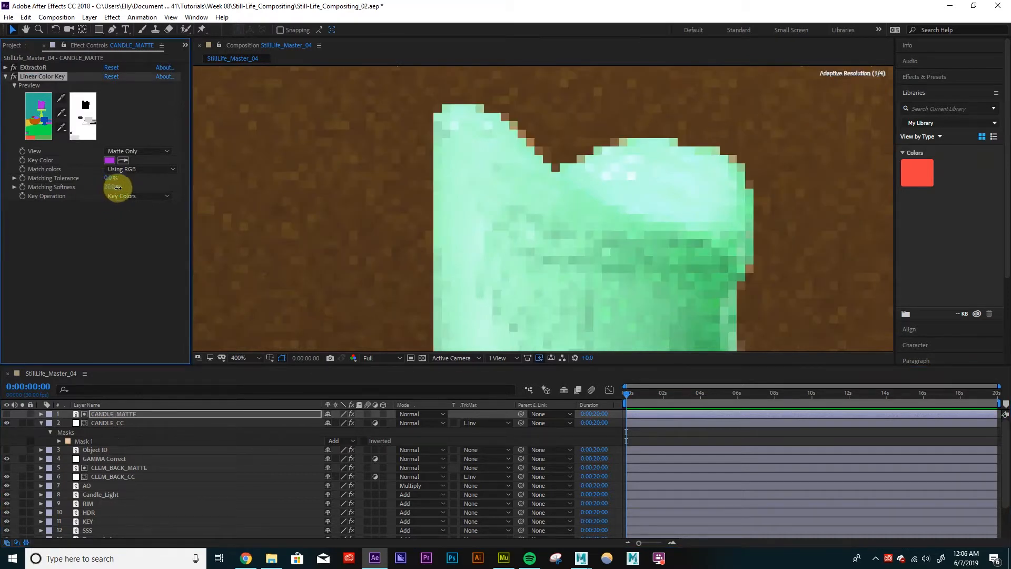
drag(123, 188, 120, 188)
mouse_move(122, 188)
mouse_down()
mouse_move(153, 185)
mouse_move(107, 182)
mouse_up()
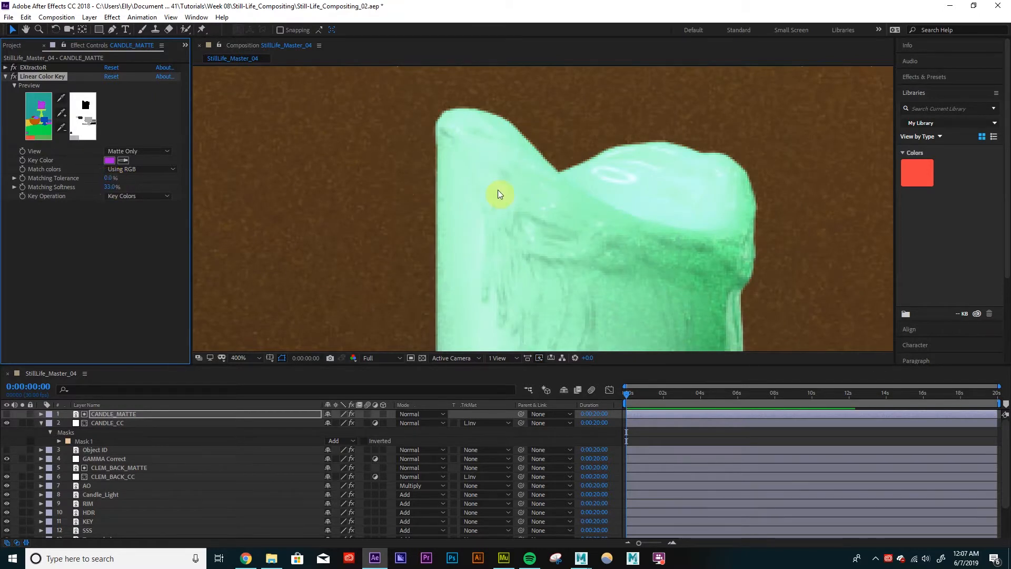
key(slash)
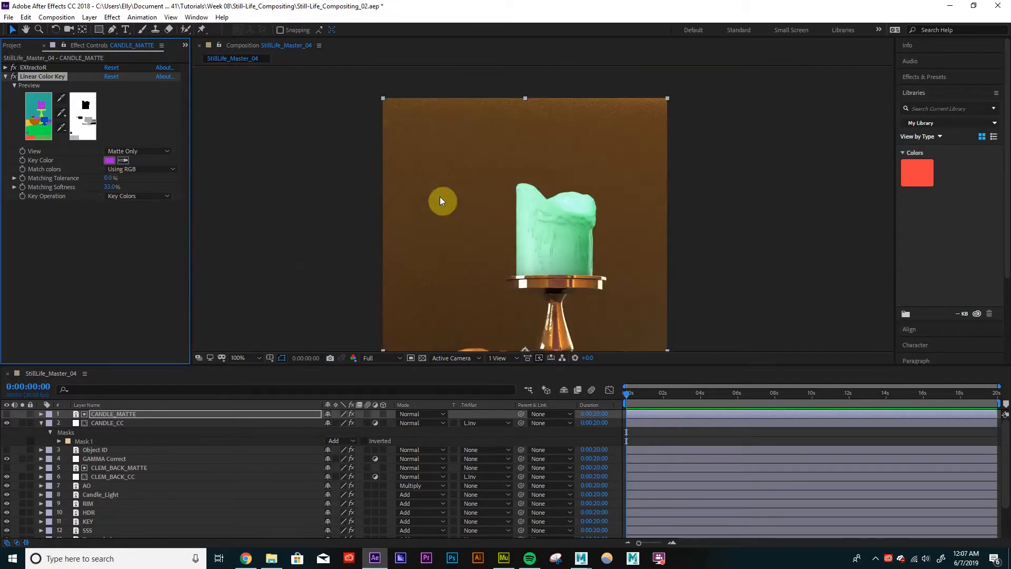
scroll(509, 230, down, 2)
scroll(508, 230, up, 2)
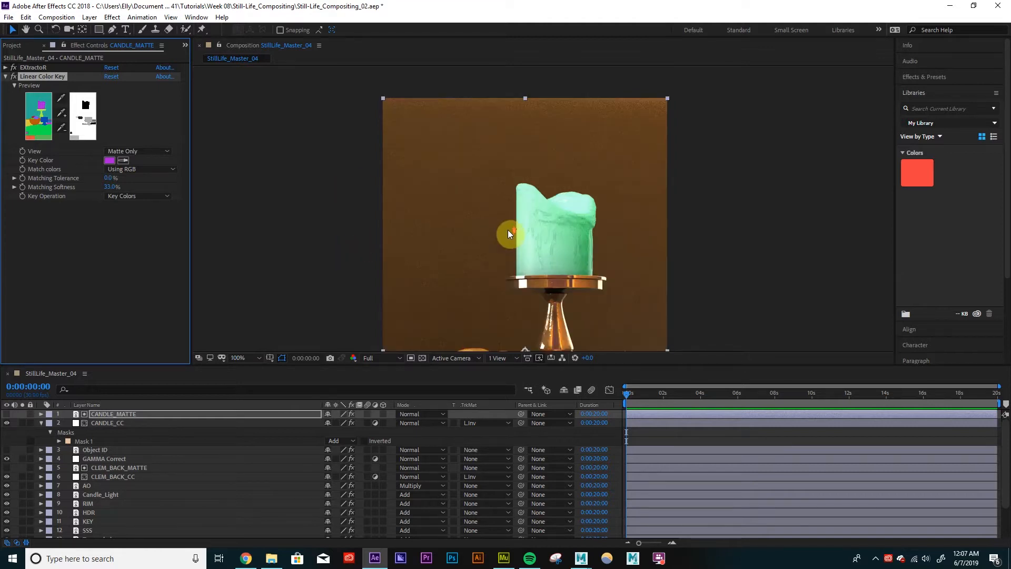
Step: Set the Master Hue of the Hue/Saturation effect on CANDLE_CC to -59° to tint the candle pink
click(41, 423)
click(106, 424)
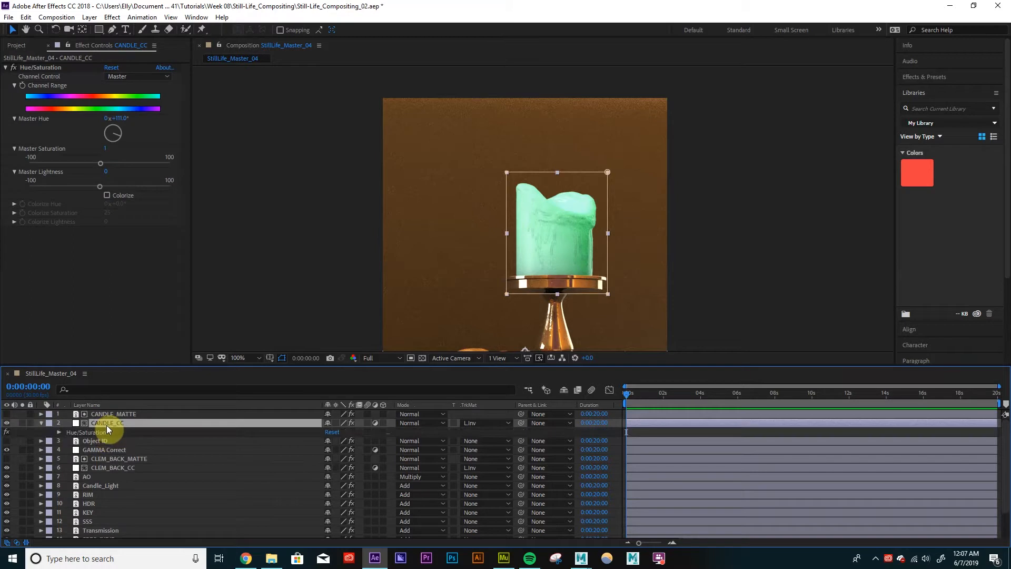
drag(121, 117, 50, 131)
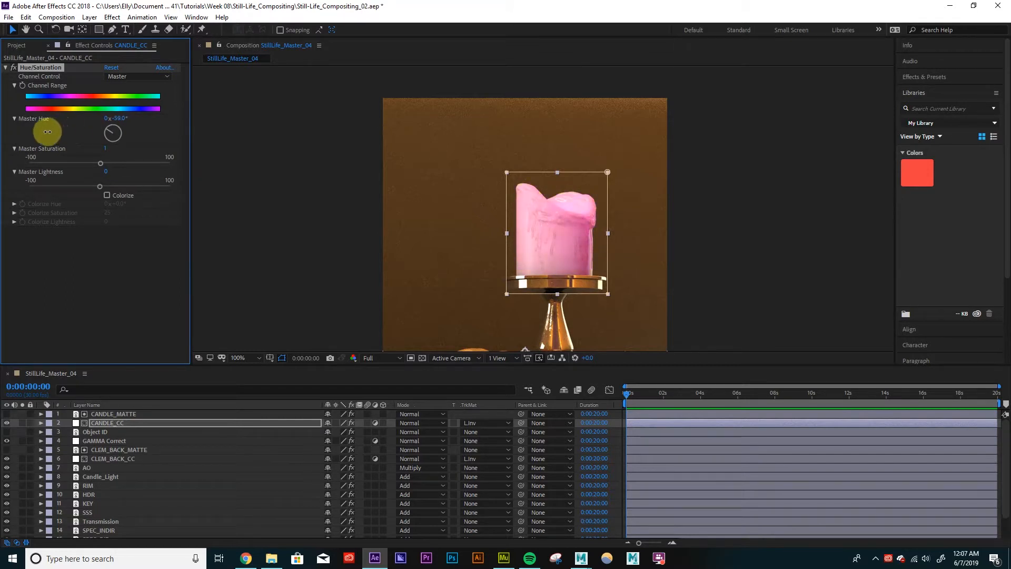
Step: Lower the opacity of CANDLE_CC to soften the candle's pink tint
click(131, 425)
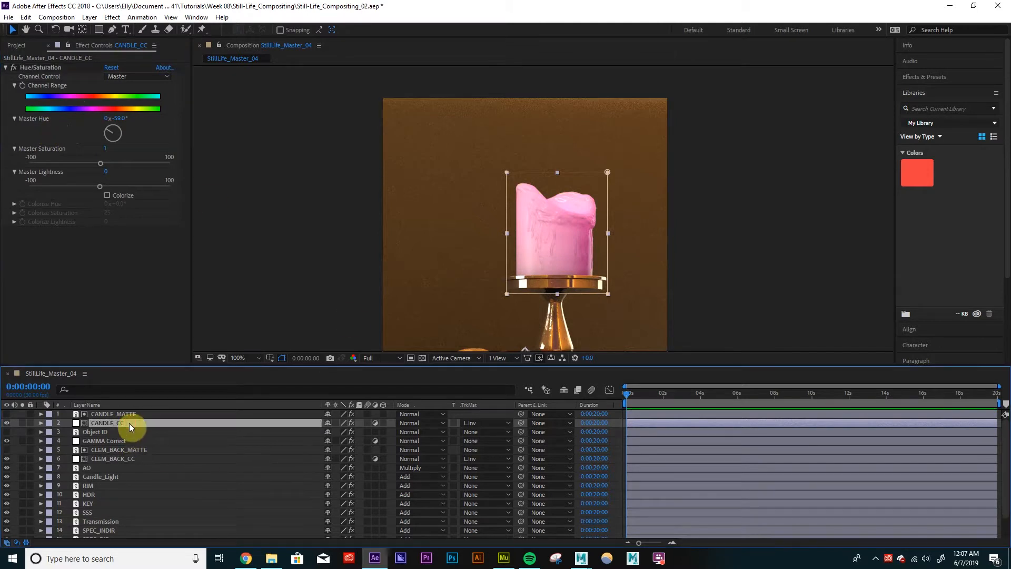
key(t)
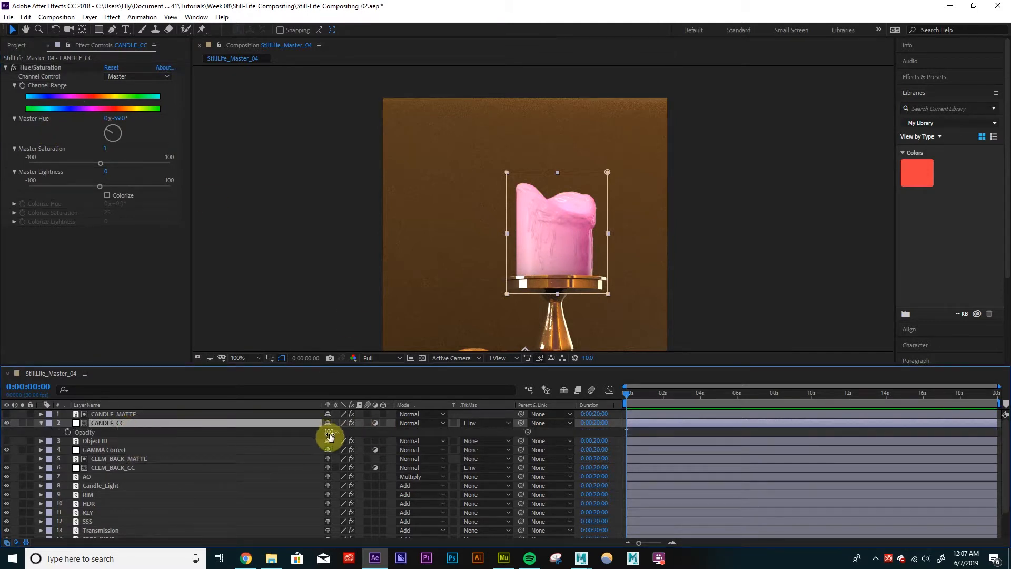
drag(328, 433, 225, 429)
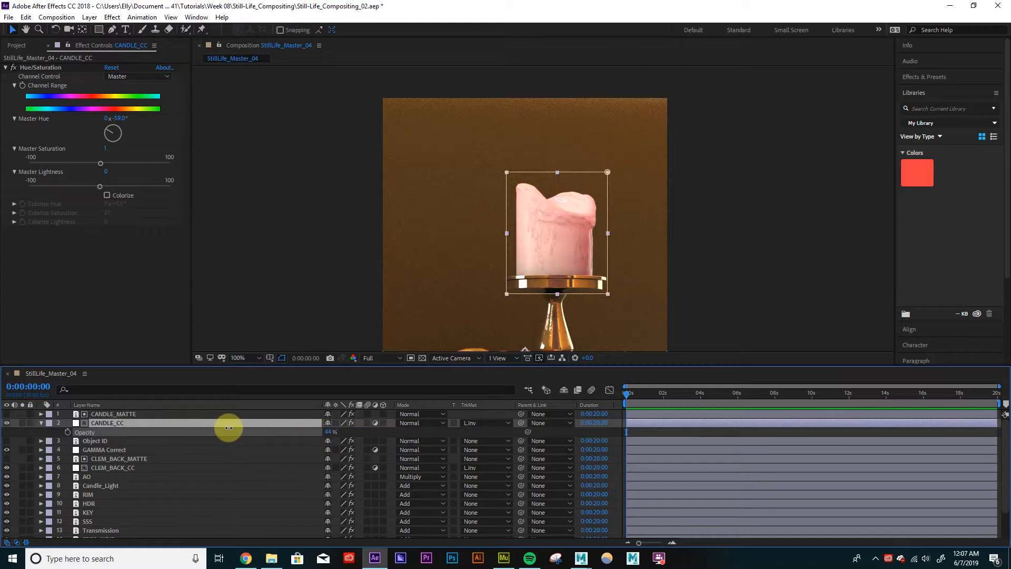
drag(226, 429, 227, 429)
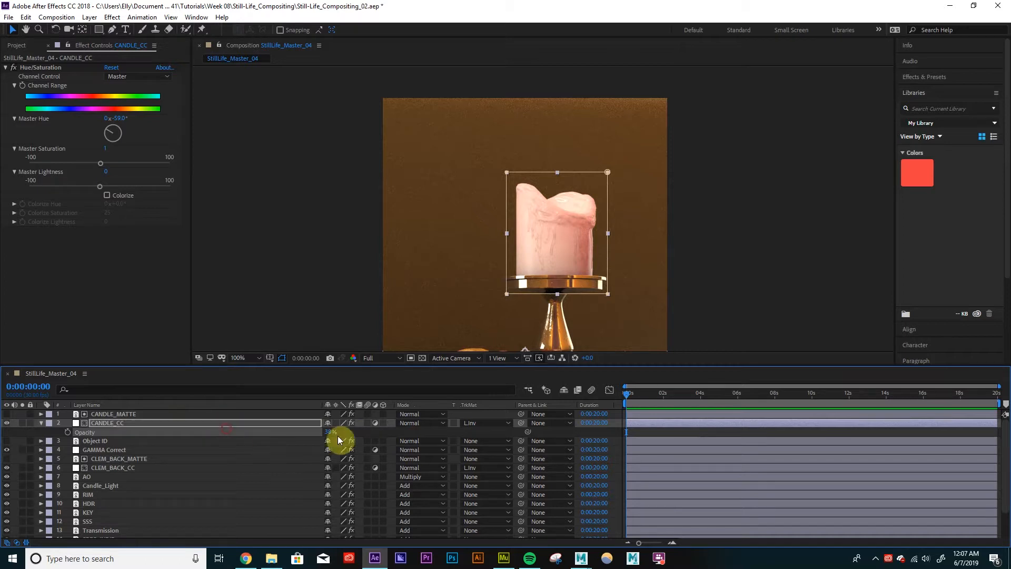
click(759, 215)
scroll(759, 214, down, 1)
scroll(759, 215, down, 1)
scroll(759, 215, up, 2)
key(space)
drag(712, 243, 710, 190)
click(41, 423)
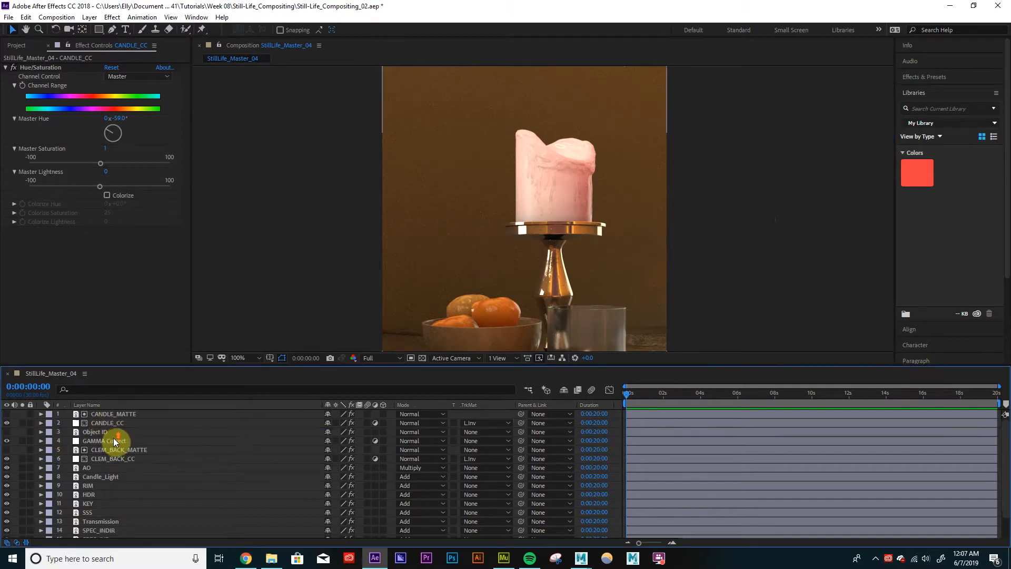
Step: Duplicate the Object ID layer, move the copy above CANDLE_MATTE and rename it Z Depth
click(148, 414)
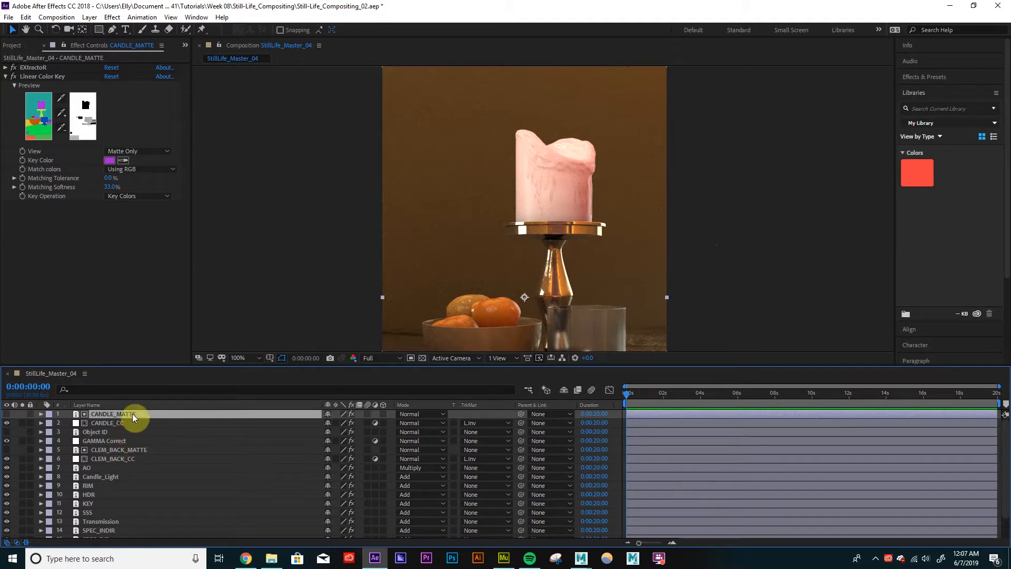
click(119, 433)
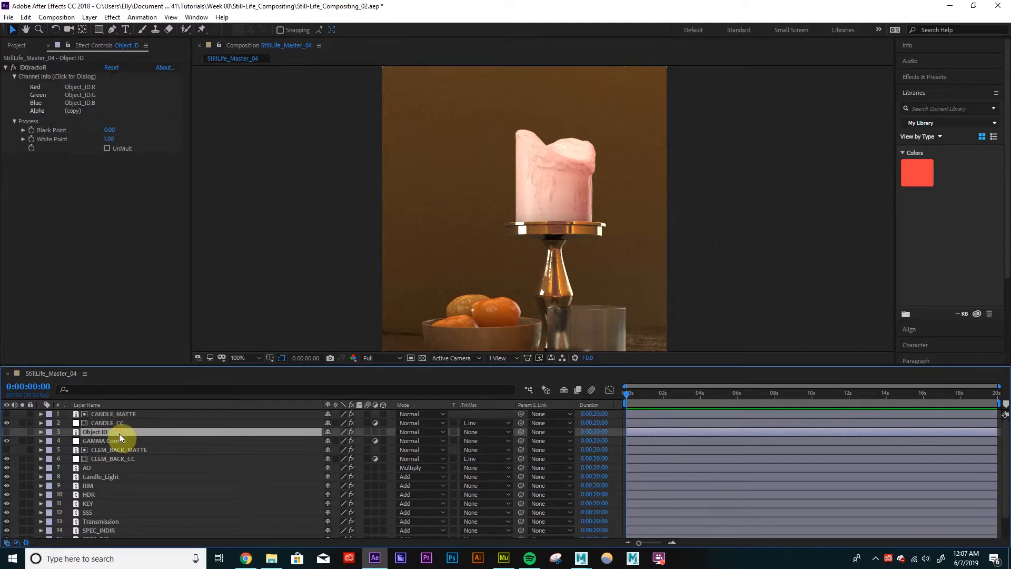
key(ctrl+d)
drag(125, 431, 129, 413)
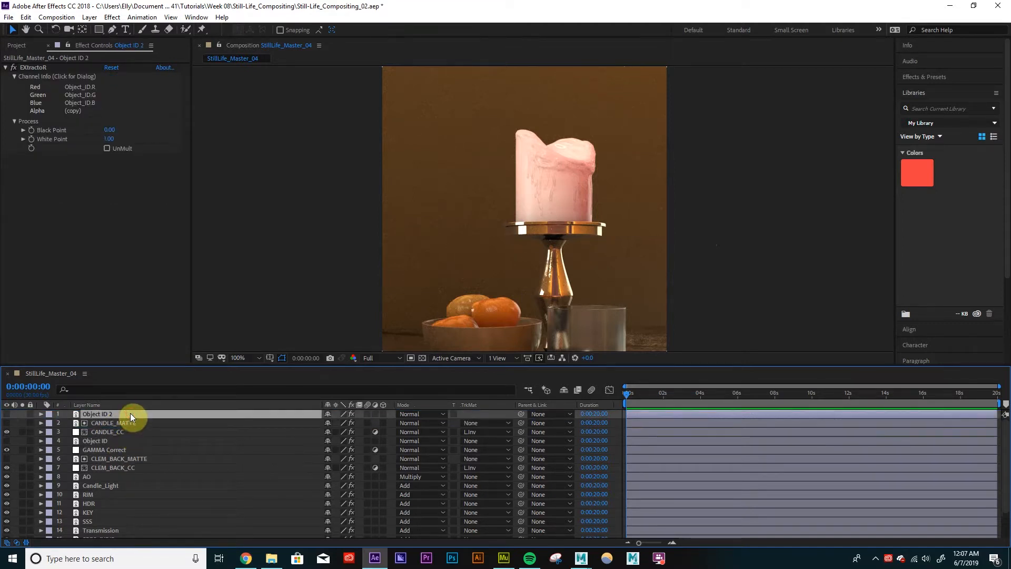
key(Return)
text(Z De)
key(Return)
Step: Set the EXtractoR source of Z Depth to the Z layer, using Z.R, Z.G and Z.B for red, green and blue
click(84, 101)
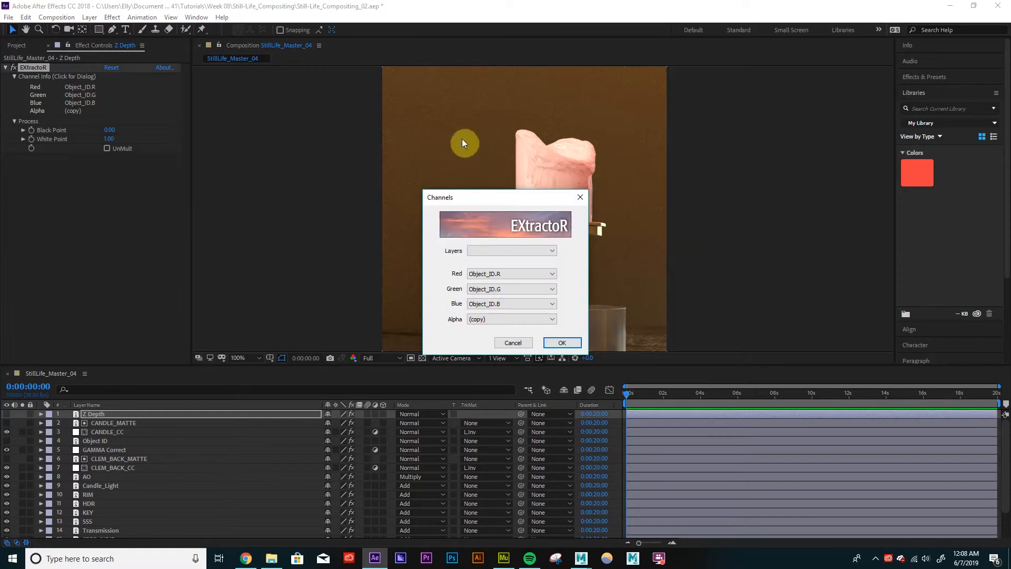
click(485, 251)
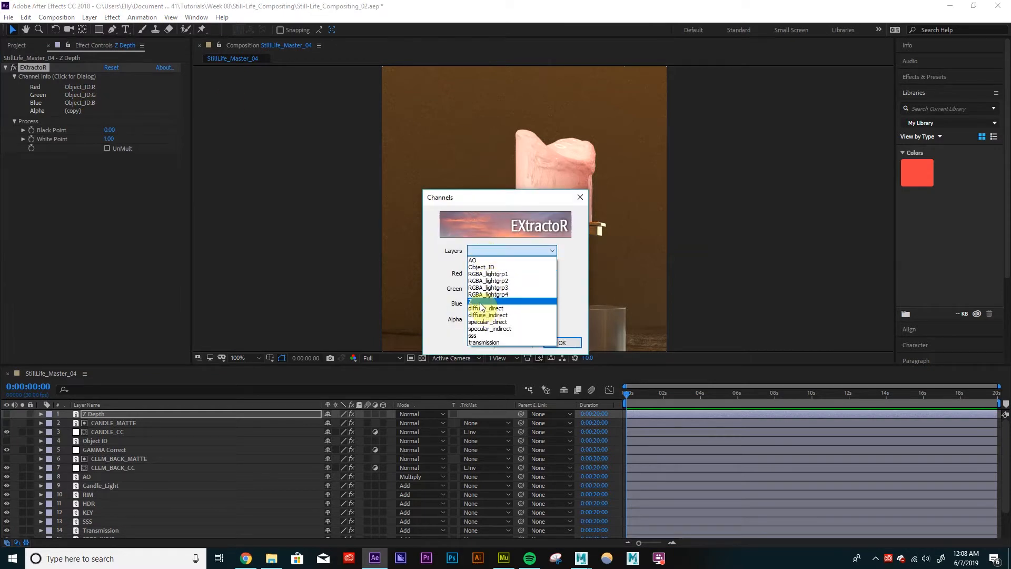
click(481, 303)
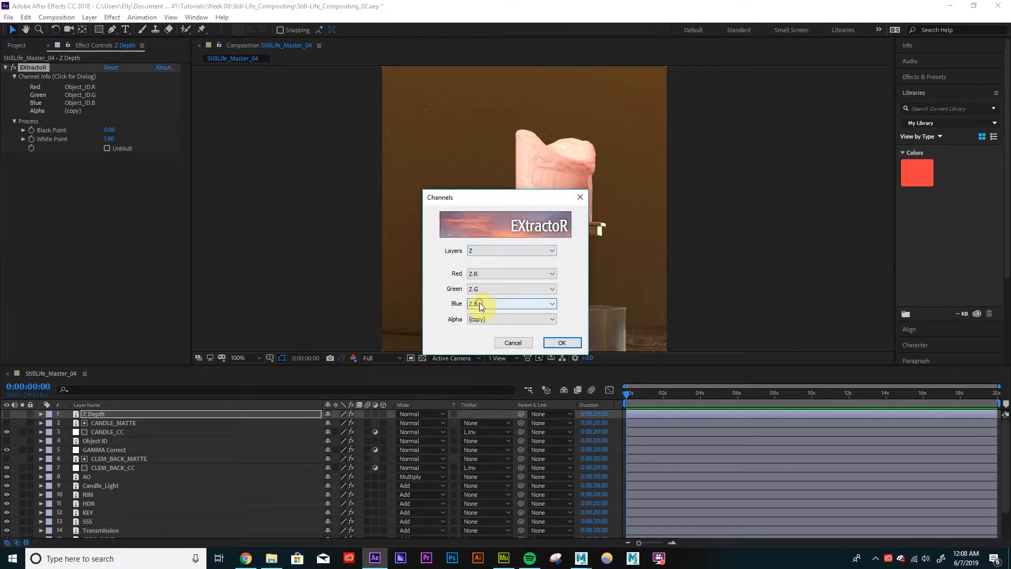
click(475, 274)
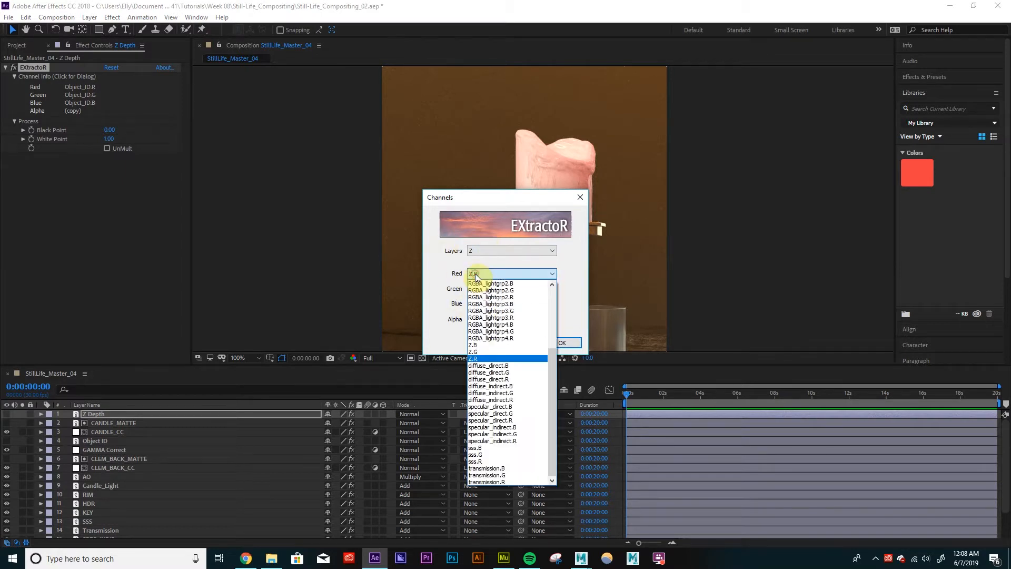
click(479, 359)
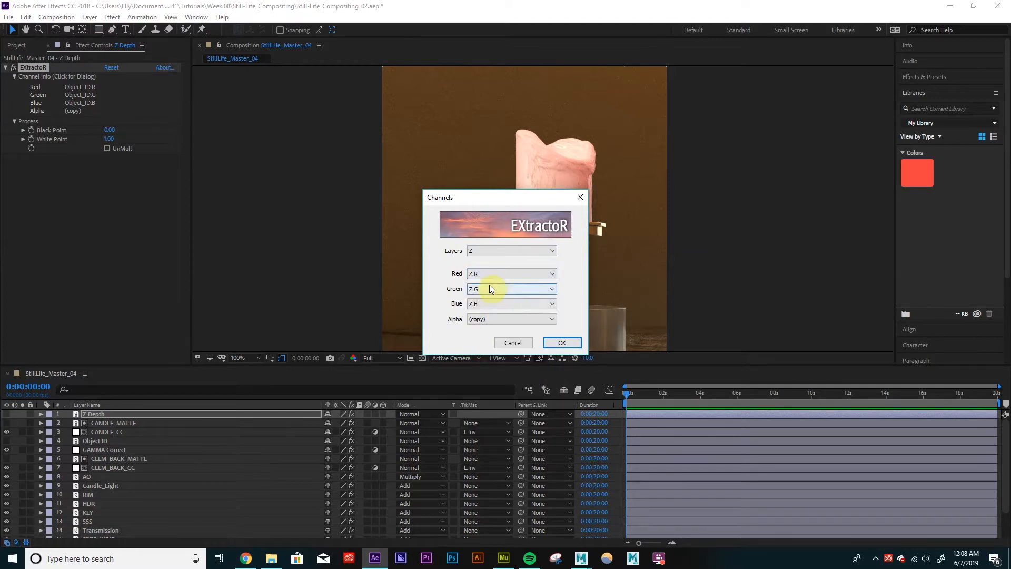
click(490, 288)
click(481, 368)
click(477, 304)
click(475, 375)
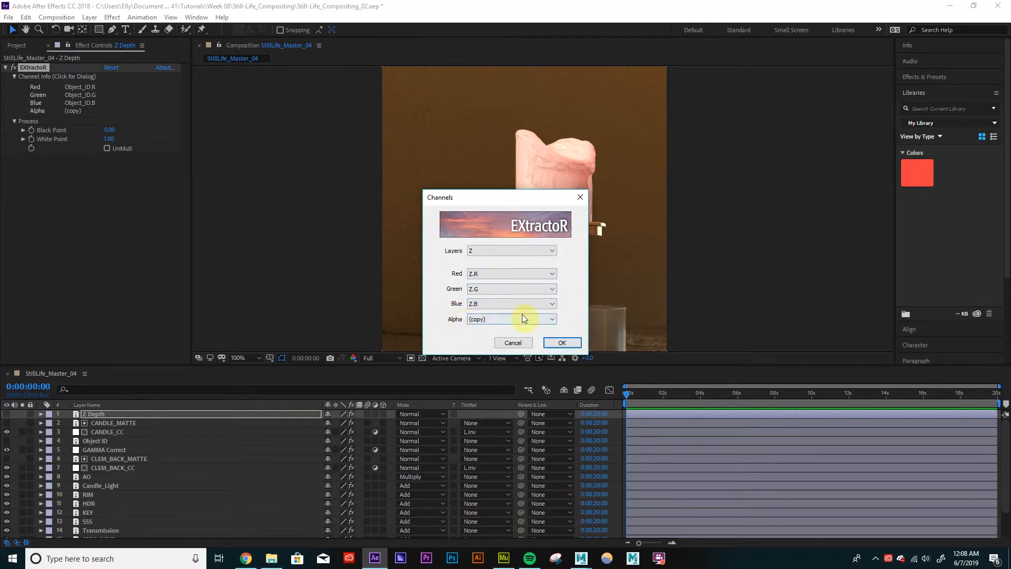
click(553, 343)
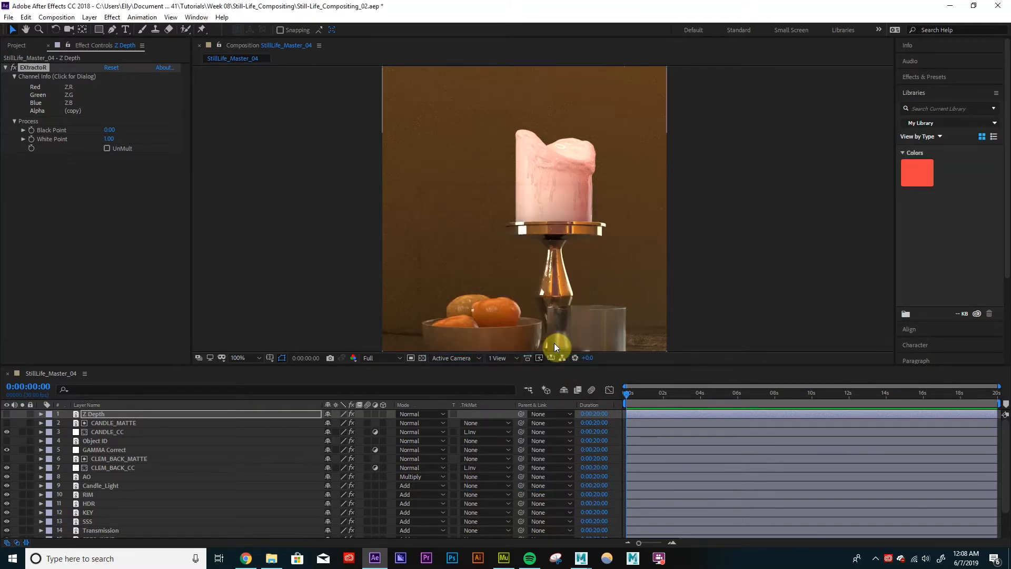
Step: Turn on the visibility of the Z Depth layer and bring the whole frame into view
click(6, 414)
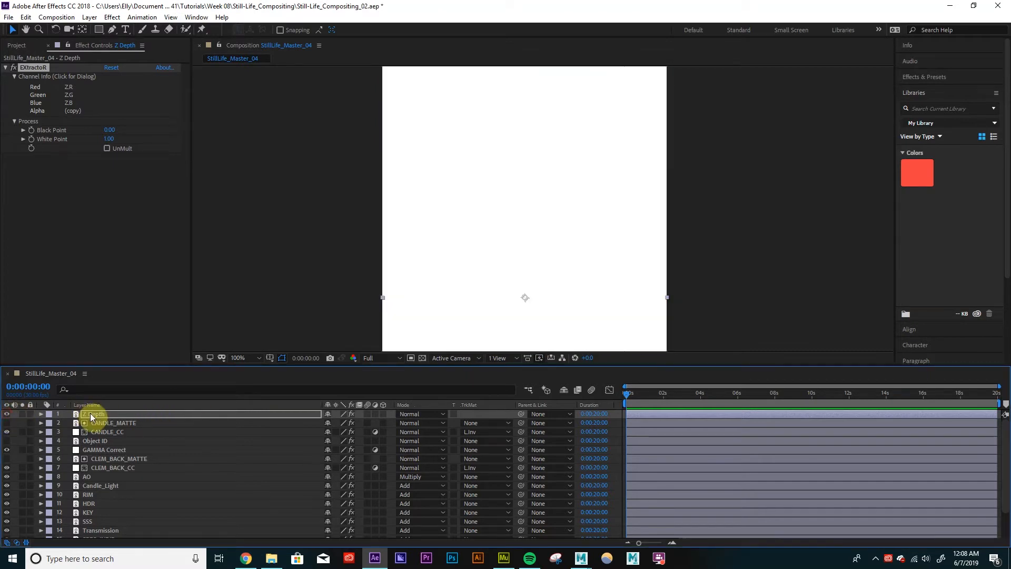
click(87, 414)
key(comma)
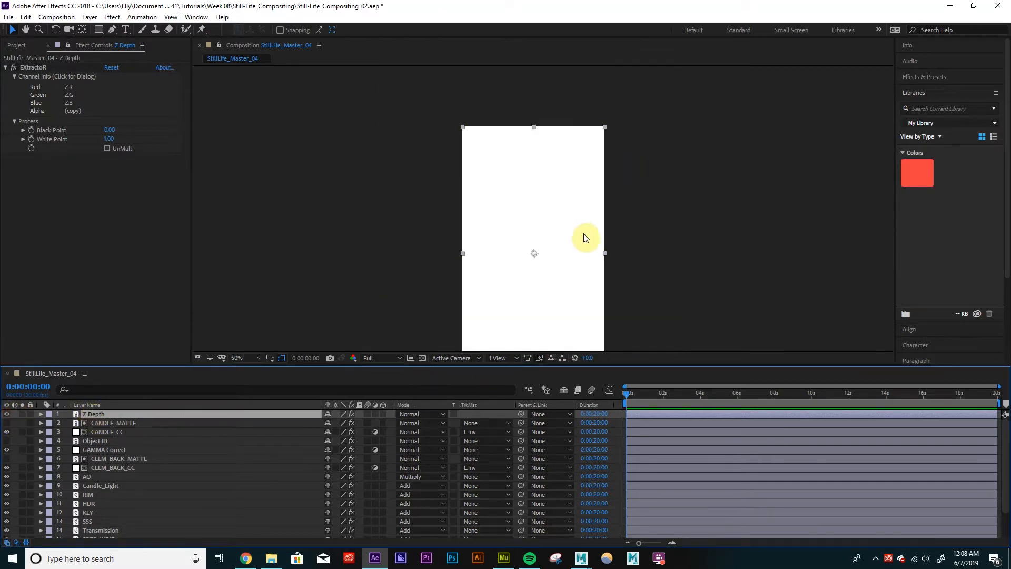
drag(578, 253, 555, 226)
click(299, 201)
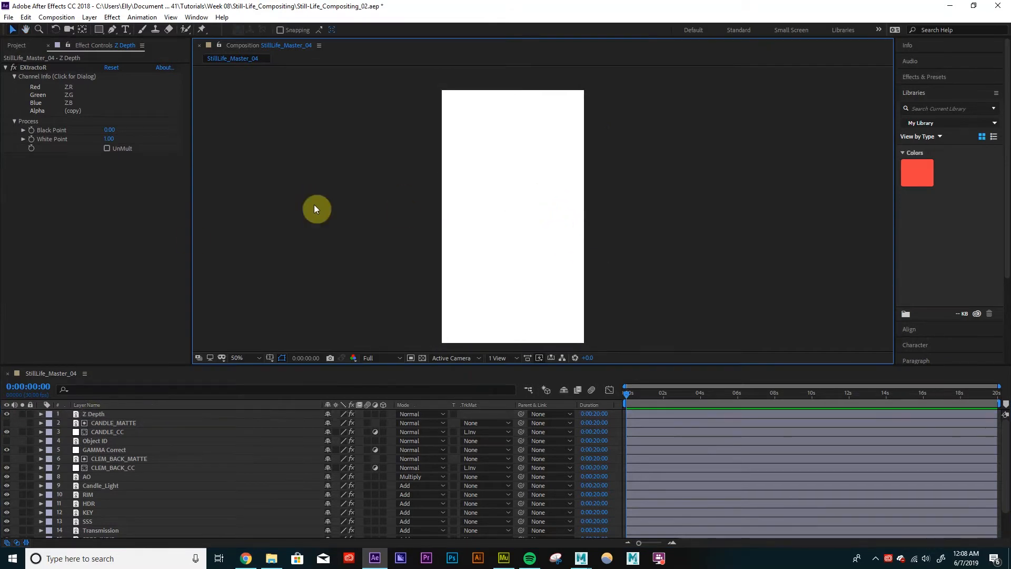
Step: Apply the Exposure color correction effect to the Z Depth layer
click(104, 414)
click(7, 65)
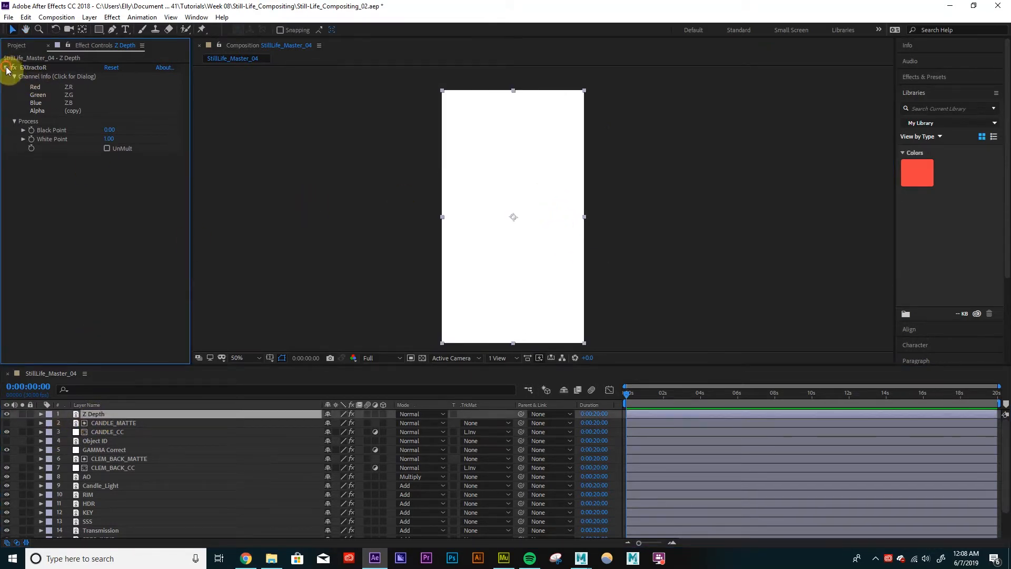
click(7, 68)
click(112, 17)
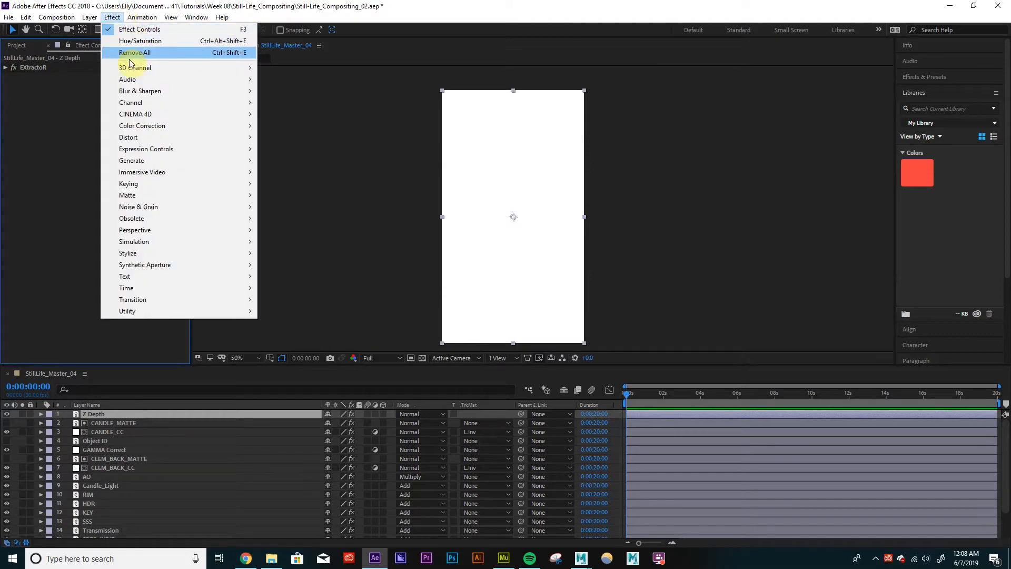
mouse_move(226, 127)
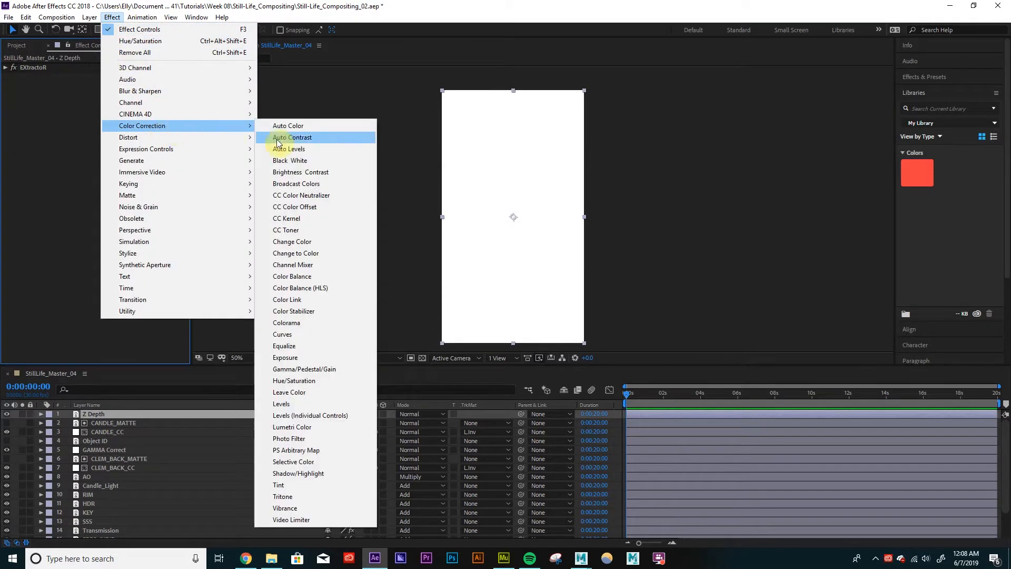
click(293, 358)
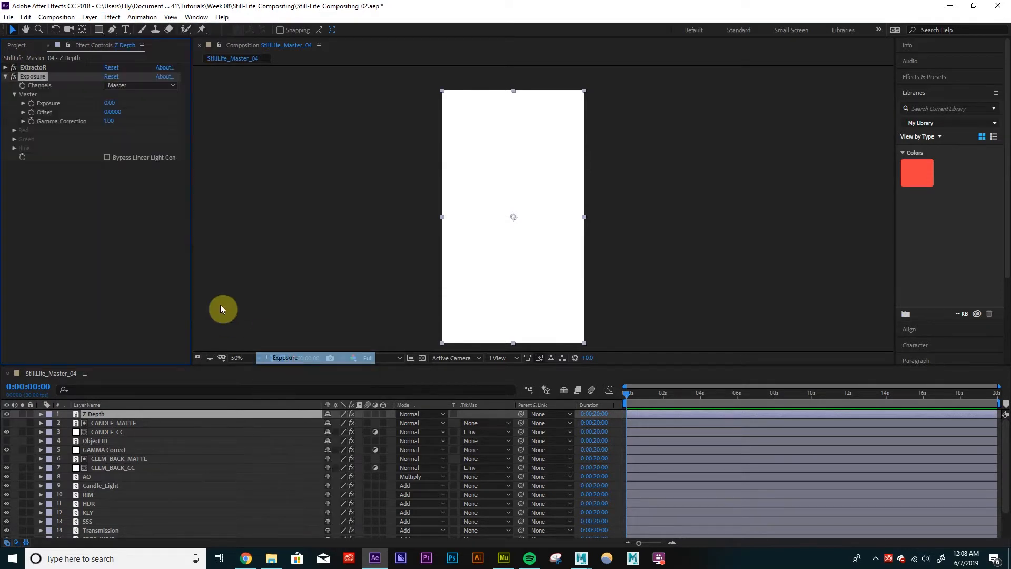
Step: Set the Exposure value on Z Depth to -20, and fine-tune it to -16.66 to separate the depth tones
drag(108, 103, 91, 114)
click(112, 103)
text(-10)
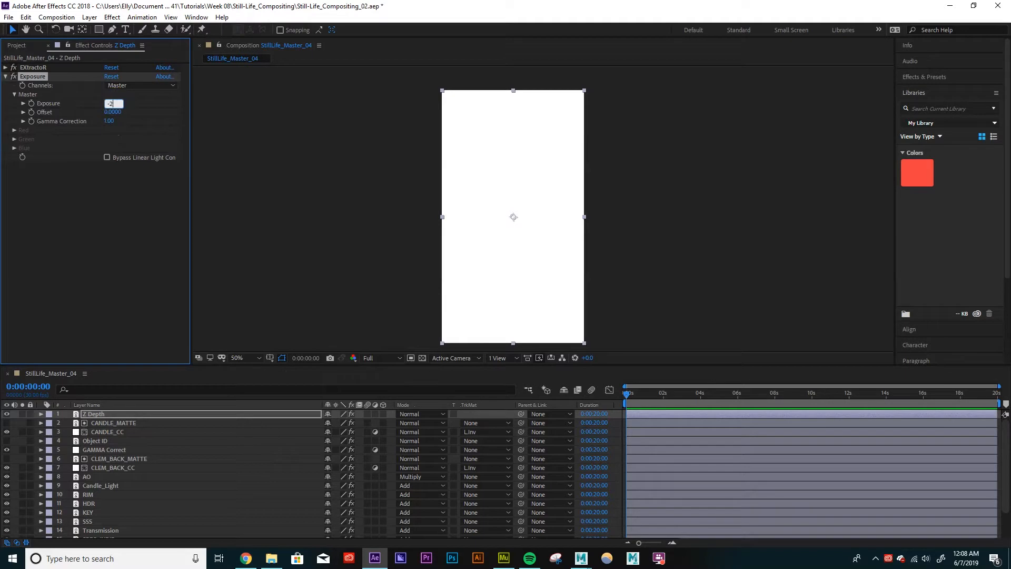
text(20)
key(Return)
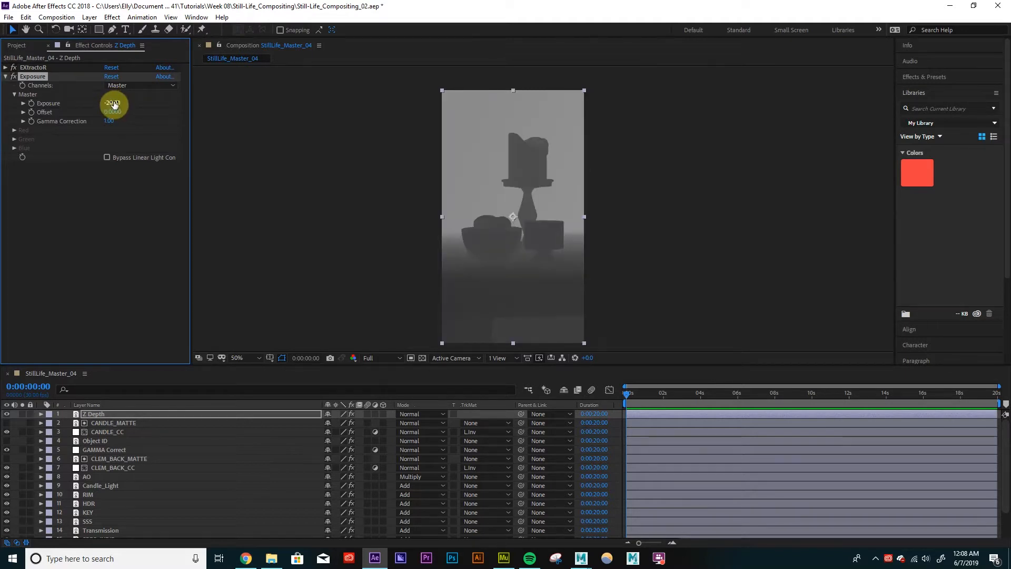
drag(113, 102, 187, 105)
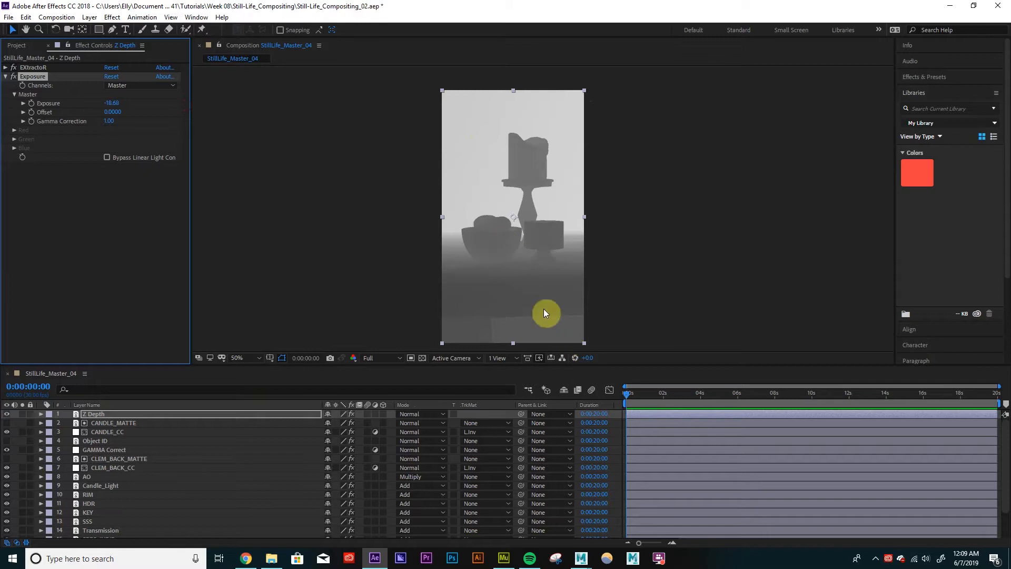
drag(112, 104, 187, 111)
drag(129, 121, 232, 113)
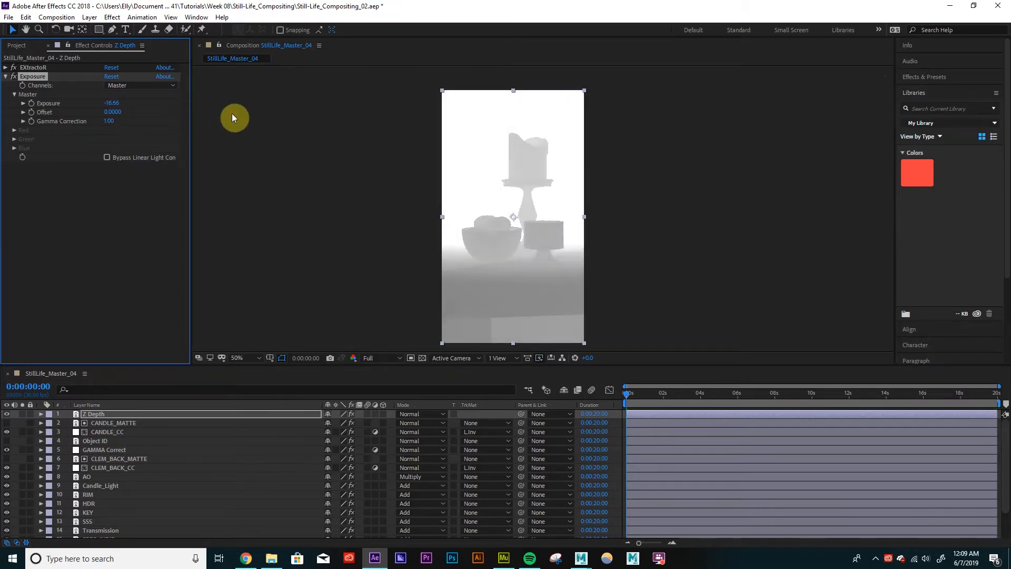
Step: Set the Exposure value of the Z Depth layer to -21.11 to darken its depth tones
click(96, 414)
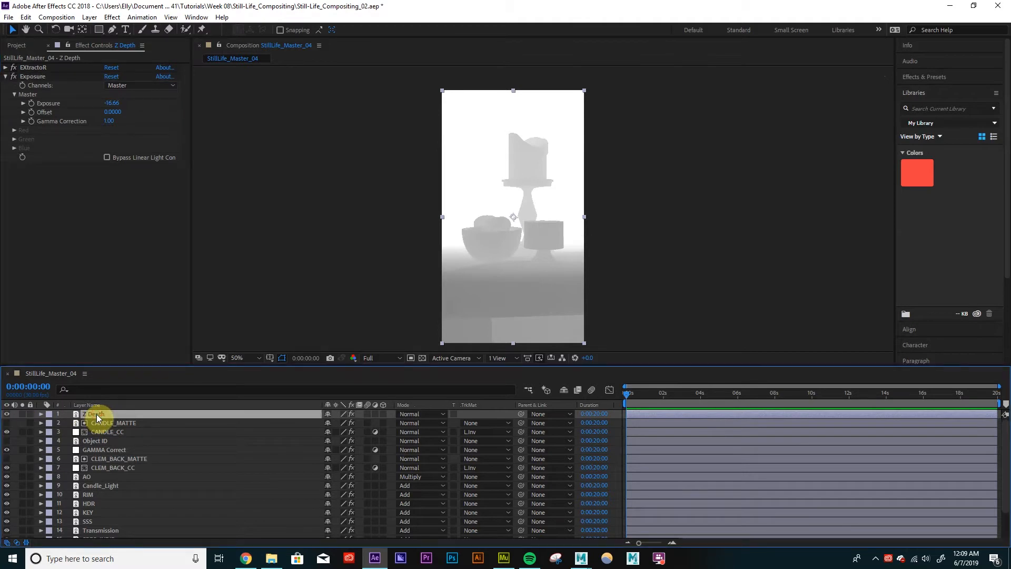
mouse_move(106, 103)
mouse_down()
mouse_move(11, 125)
mouse_move(99, 104)
mouse_up()
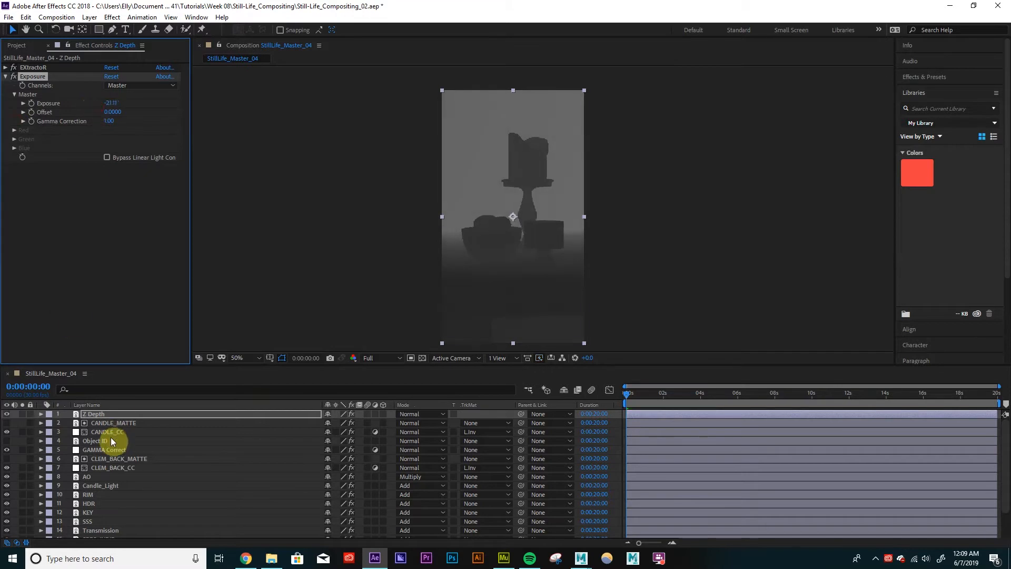
Step: Create a new adjustment layer above Z Depth and name it Z BLUR
click(102, 416)
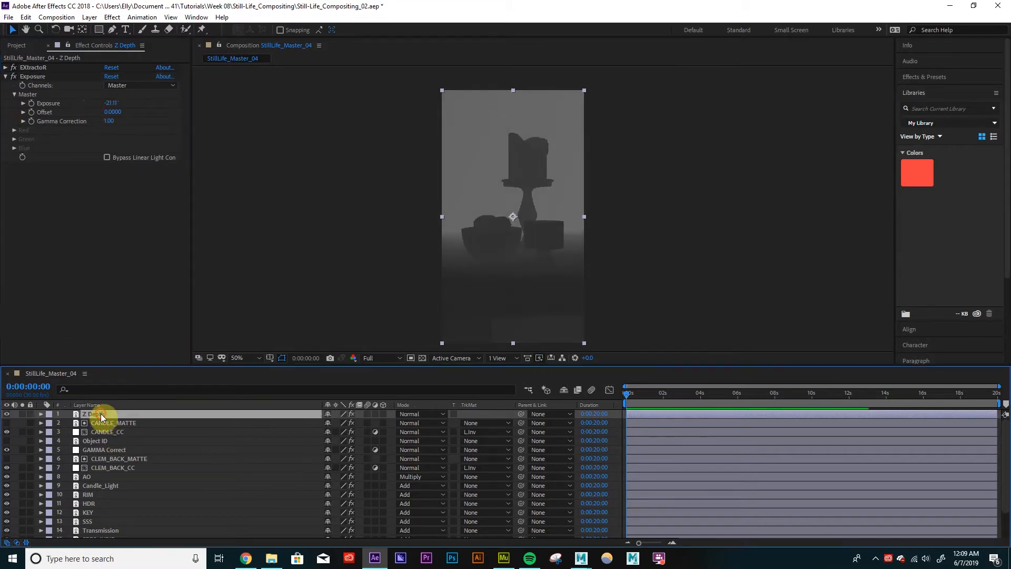
click(119, 21)
mouse_move(89, 17)
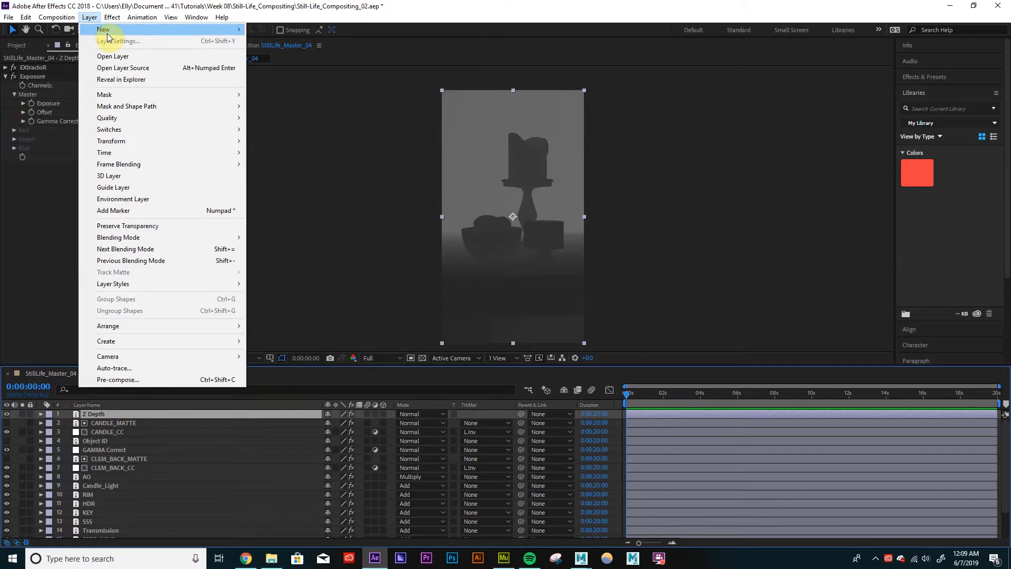
mouse_move(108, 32)
click(317, 99)
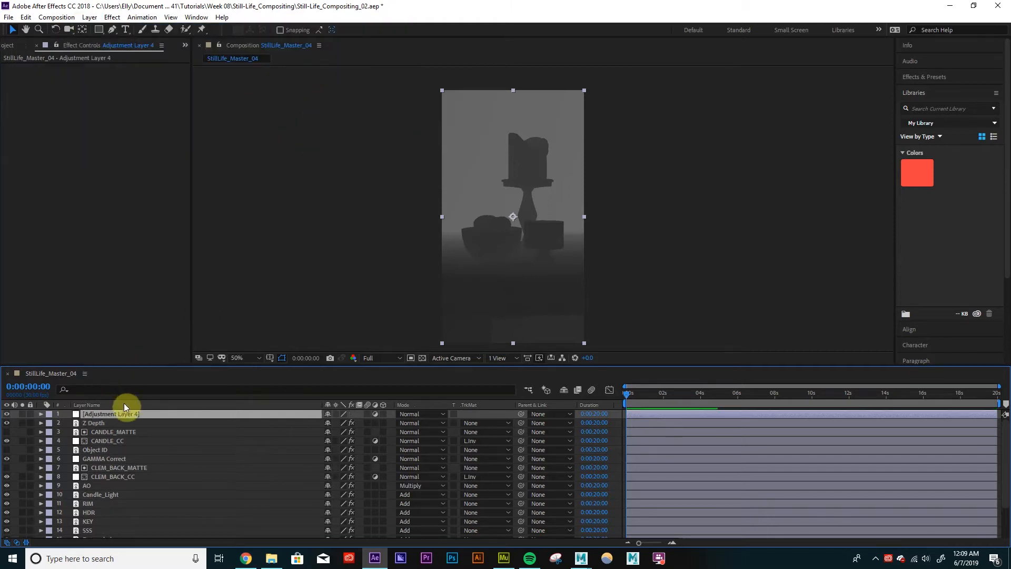
key(Return)
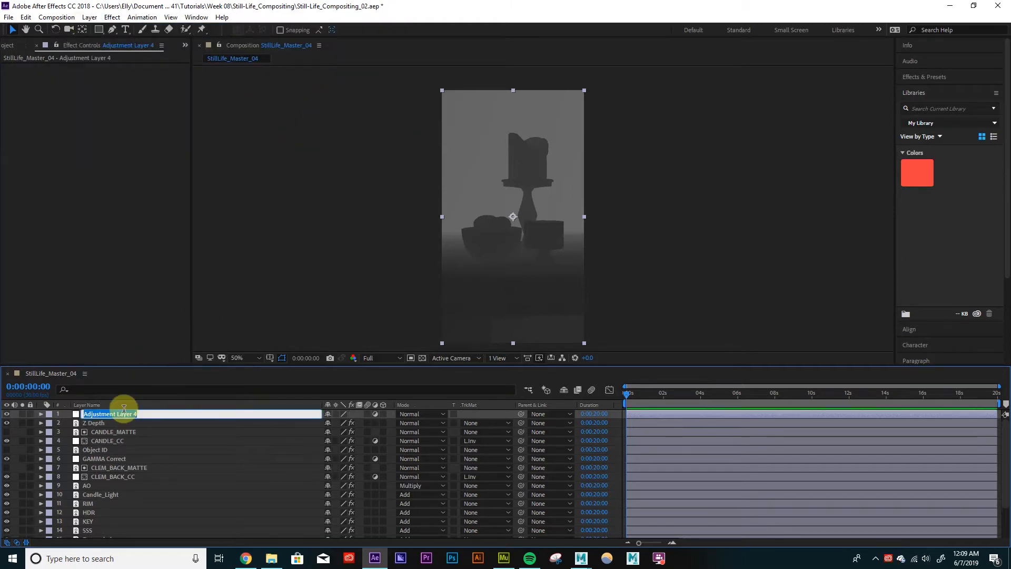
text(Z BLUR)
key(Return)
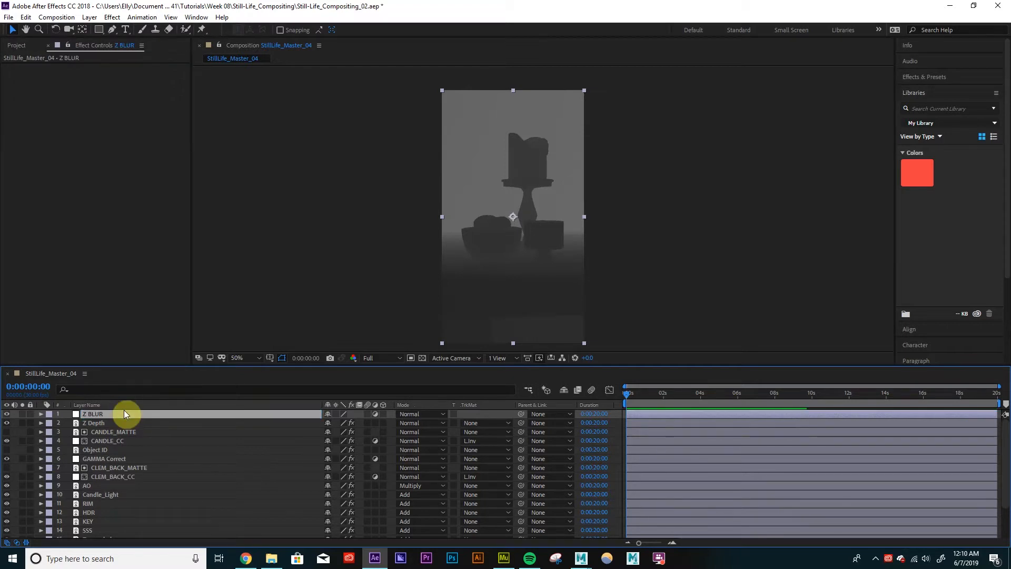
Step: Apply Camera Lens Blur to the Z BLUR layer, using the Z Depth layer as its blur map
click(115, 19)
mouse_move(140, 92)
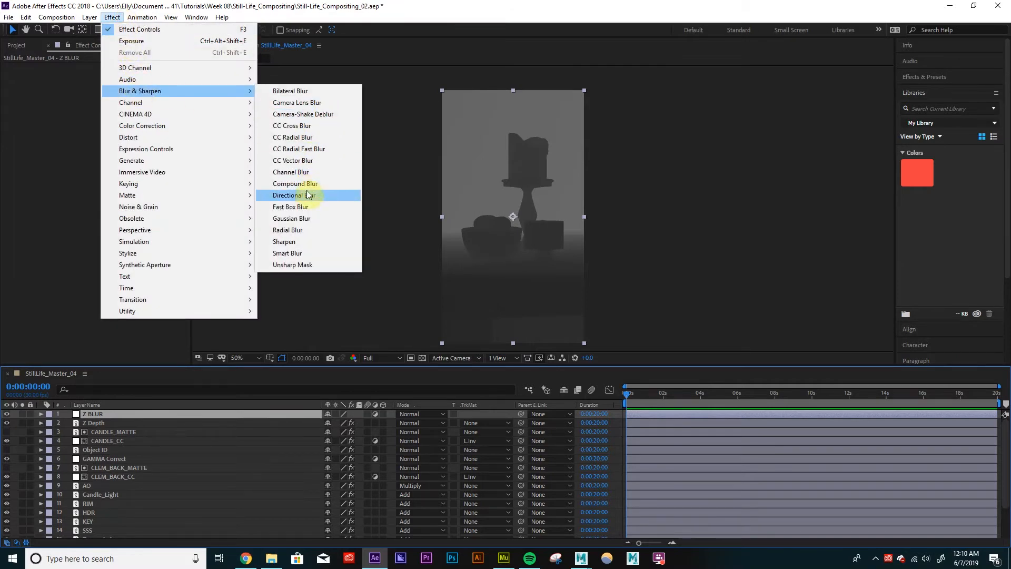
click(301, 103)
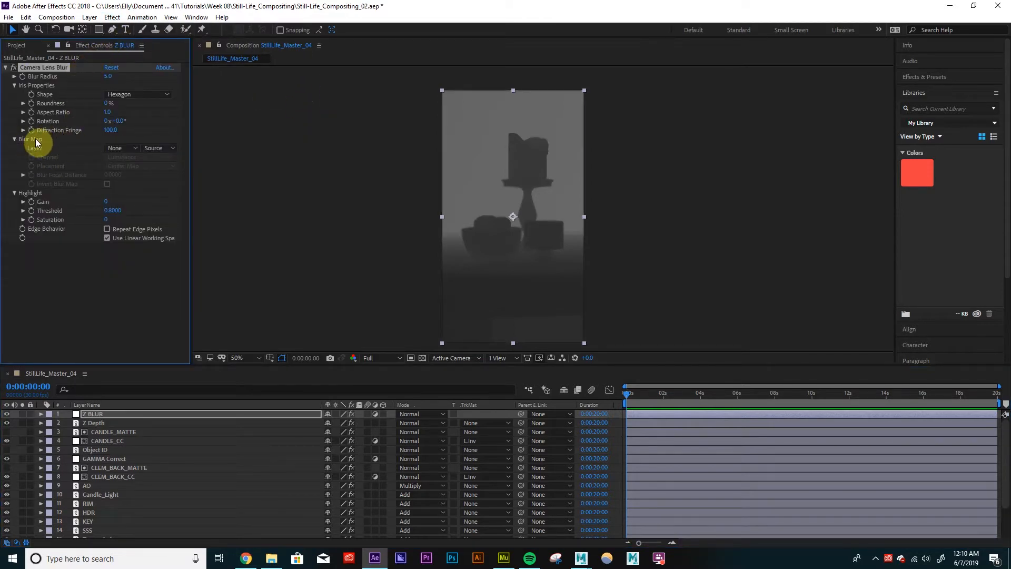
click(120, 149)
click(144, 186)
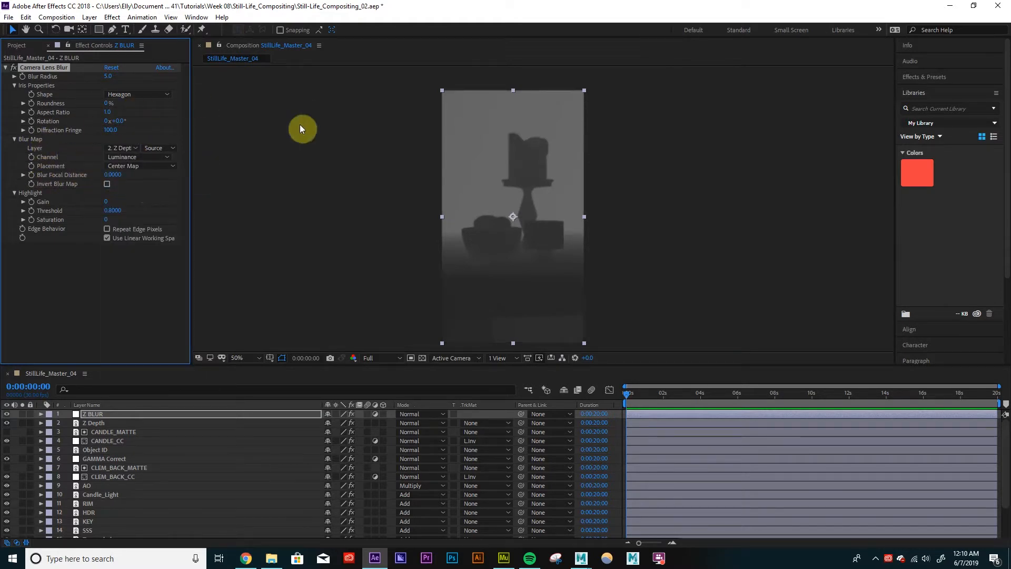
Step: Hide the Z Depth layer to reveal the still life, and reselect Z BLUR
click(93, 423)
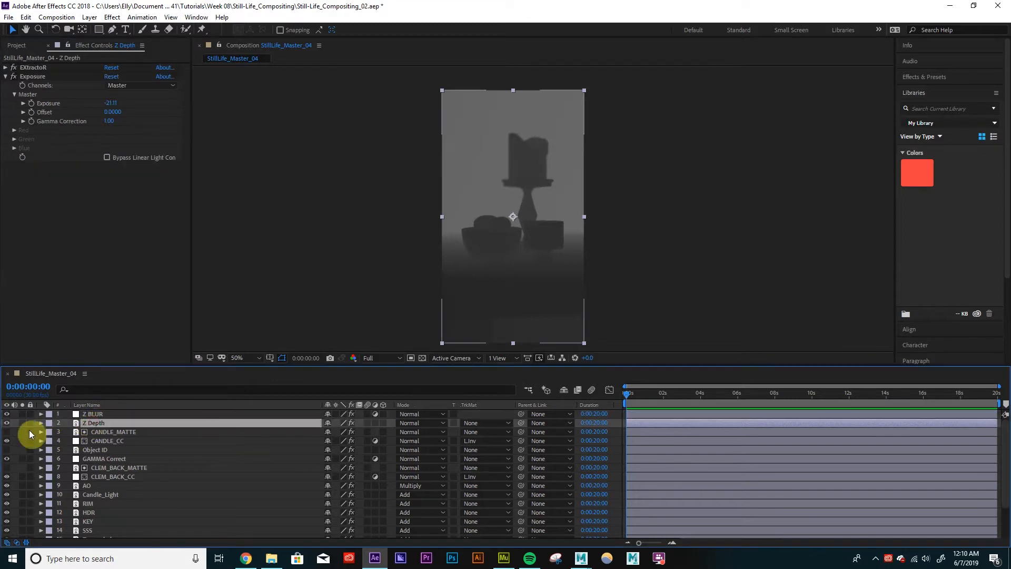
click(10, 422)
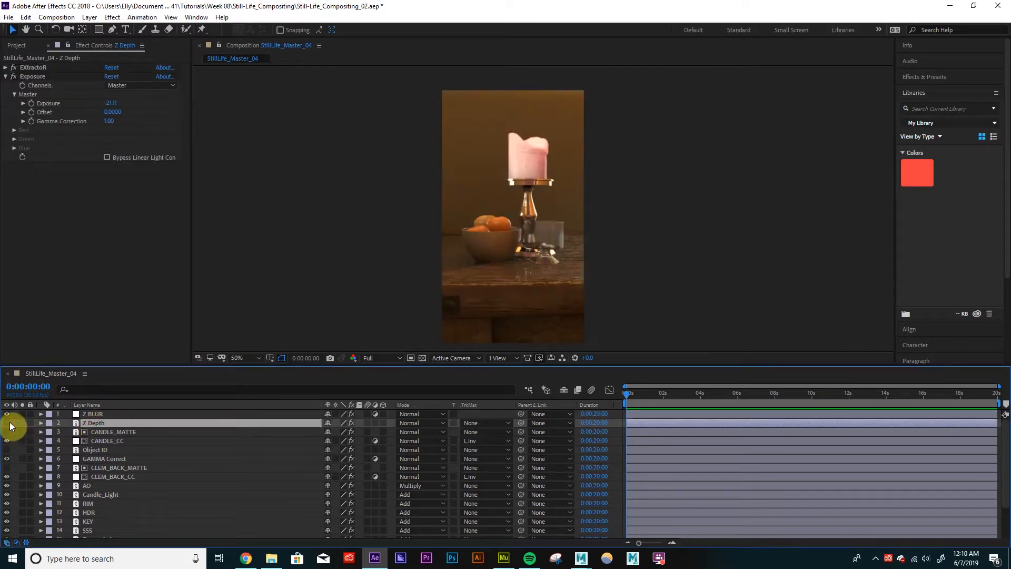
click(105, 413)
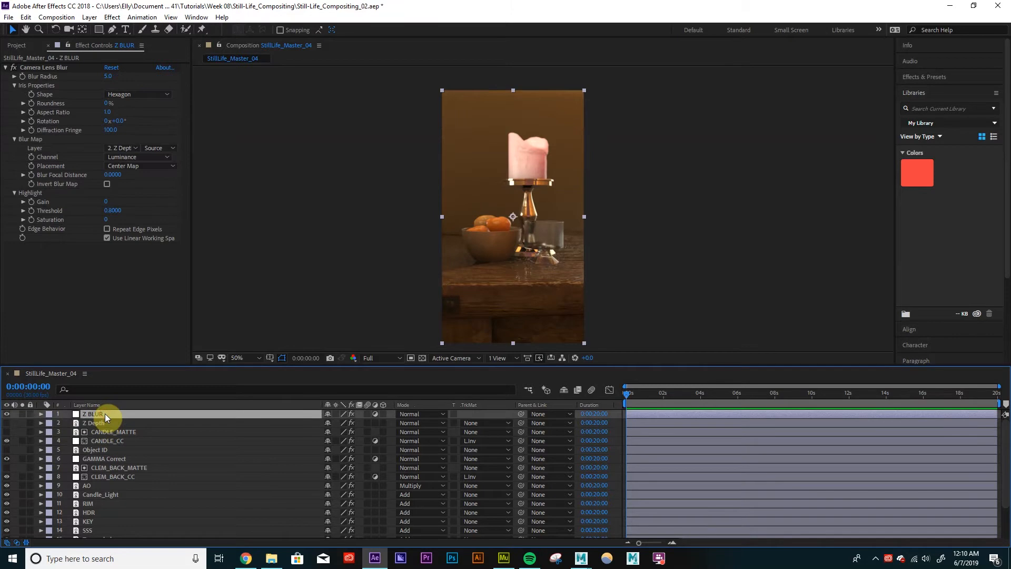
click(103, 422)
click(103, 414)
Step: Try a Camera Lens Blur radius of about 14 on Z BLUR, and settle on a Blur Radius of 10
scroll(517, 208, up, 1)
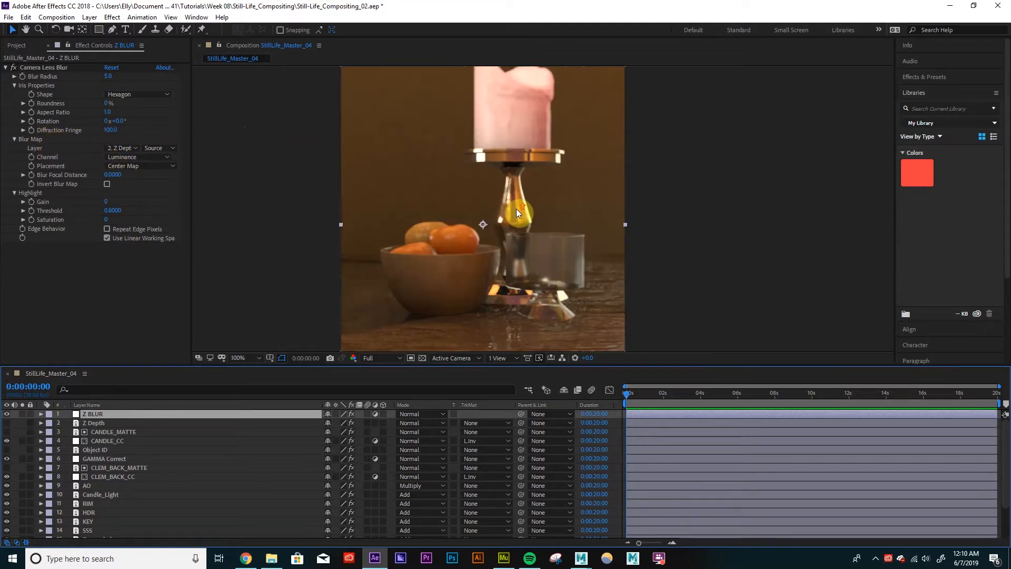
scroll(485, 168, down, 1)
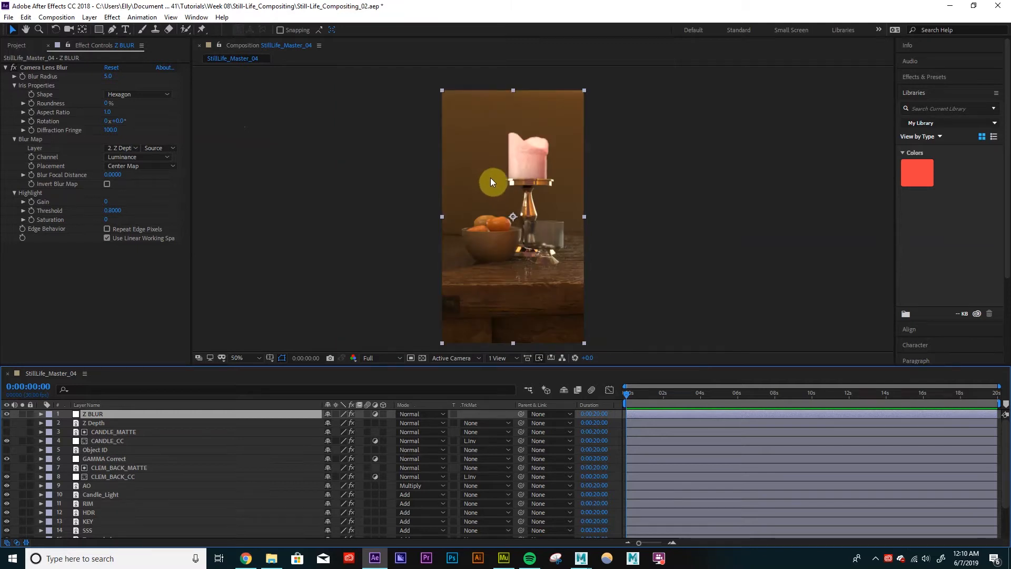
scroll(521, 182, up, 1)
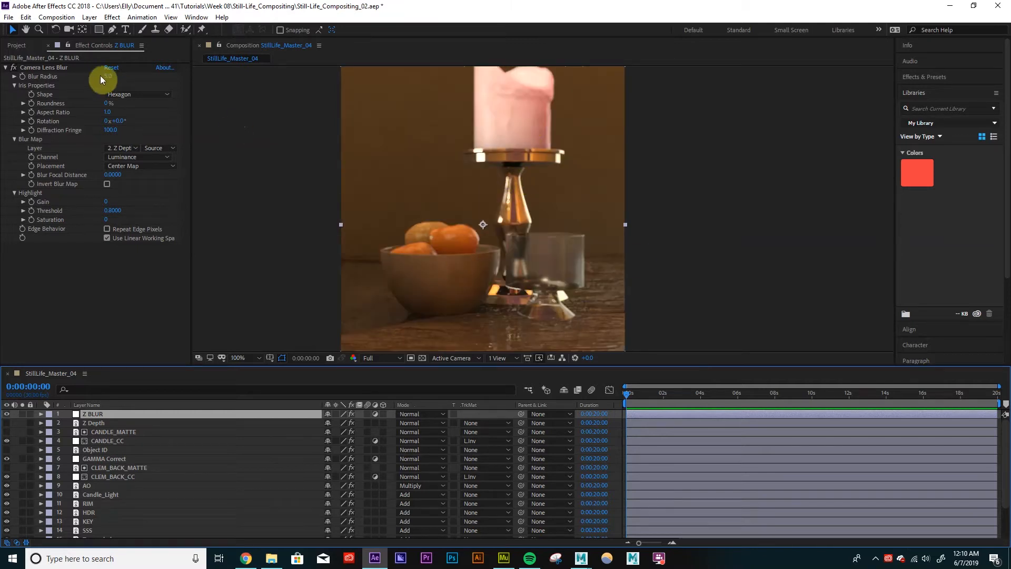
mouse_move(108, 77)
mouse_down()
mouse_move(129, 64)
mouse_move(197, 73)
mouse_move(90, 74)
mouse_move(103, 78)
mouse_up()
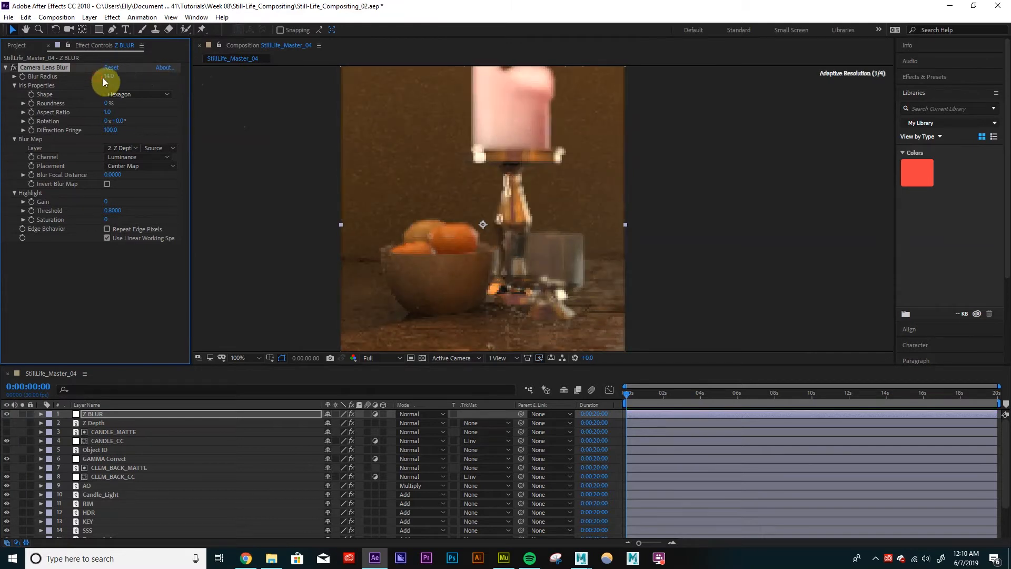
click(106, 422)
click(115, 414)
click(109, 422)
click(105, 415)
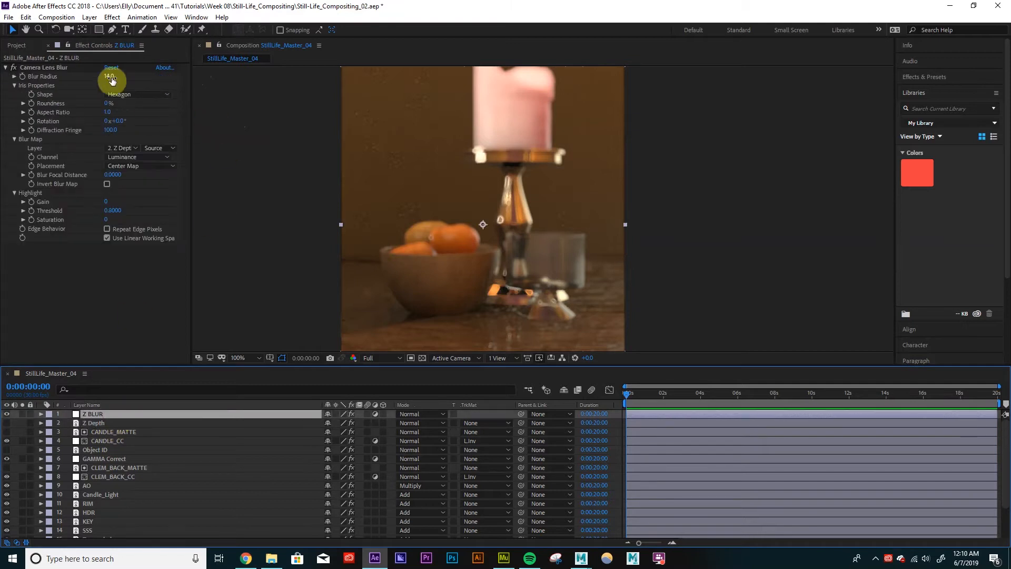
drag(111, 78, 107, 78)
scroll(537, 218, down, 2)
scroll(531, 198, up, 2)
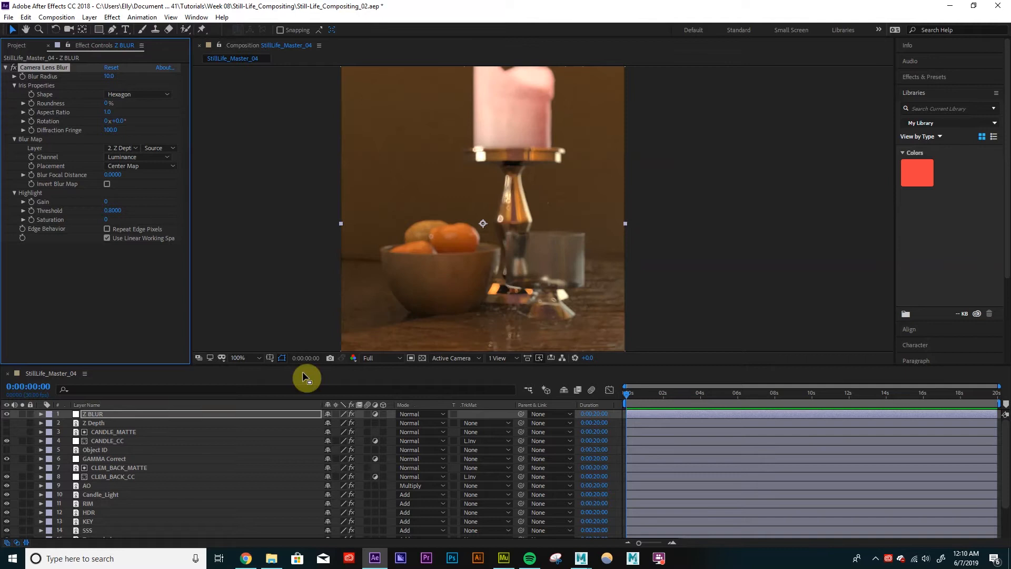
Step: Pre-compose the Z Depth layer as Z Depth Comp 1, moving all attributes into the new composition and opening it
click(102, 423)
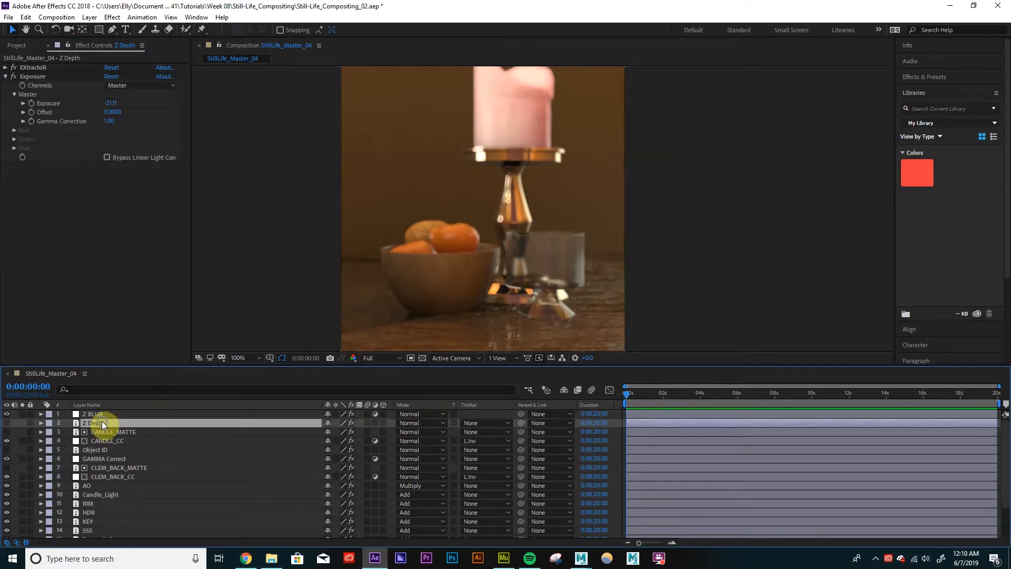
right_click(102, 421)
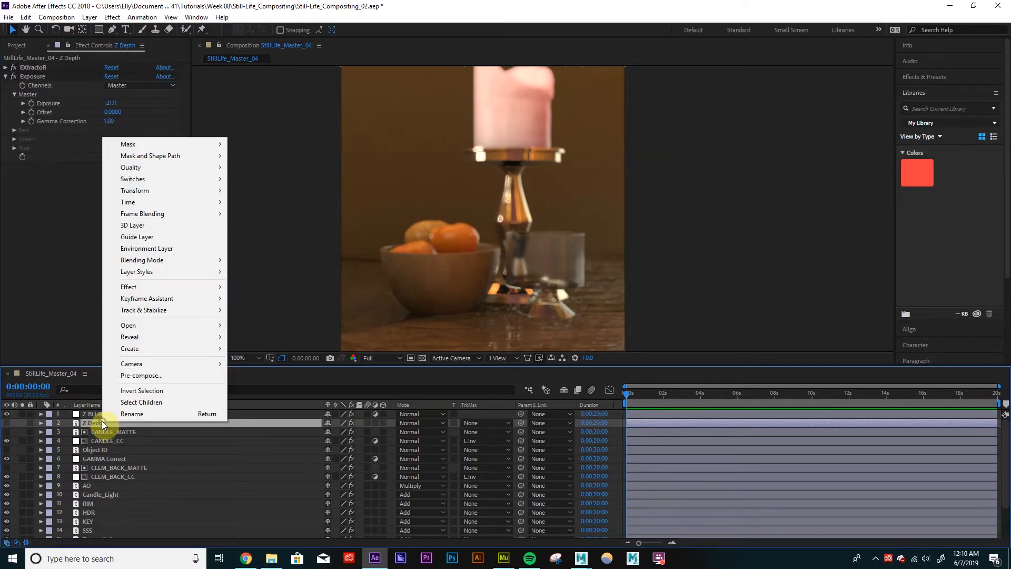
click(157, 376)
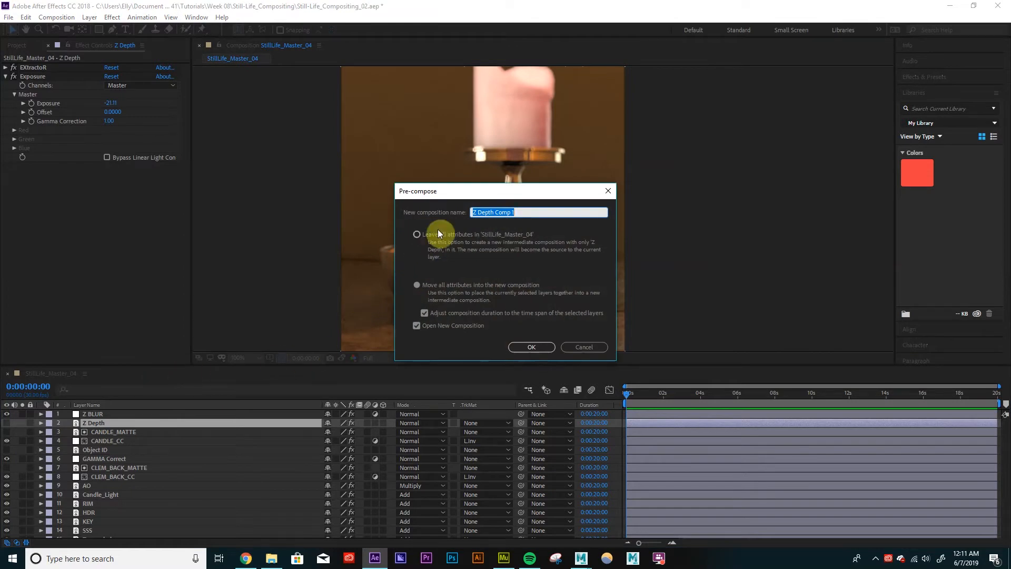
drag(437, 196, 393, 190)
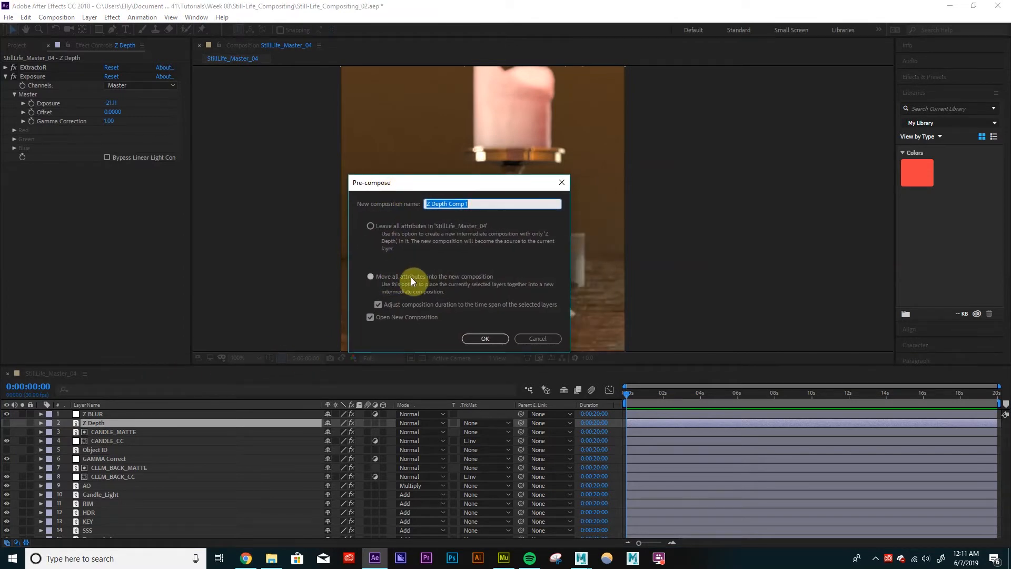
click(386, 228)
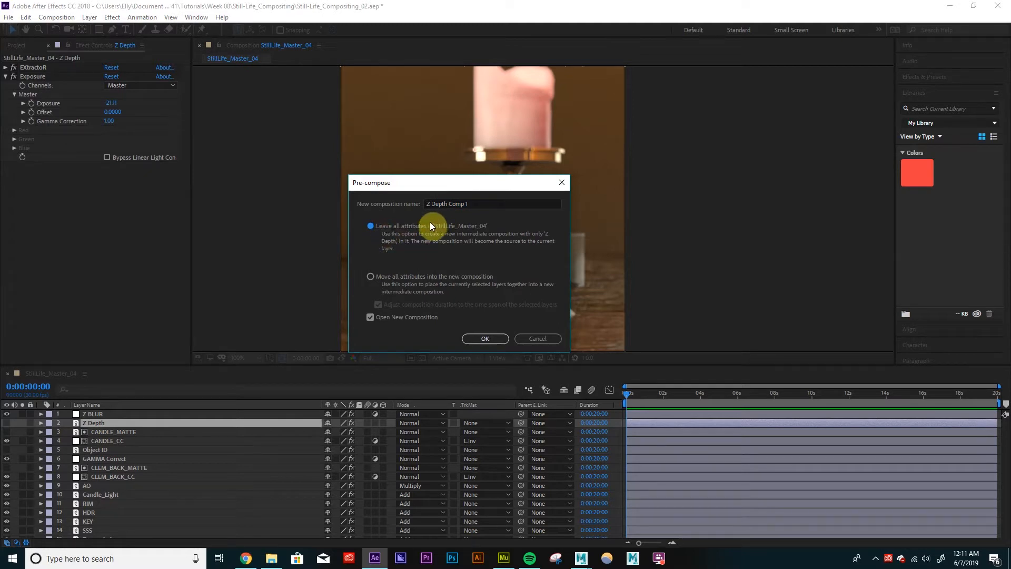
click(383, 280)
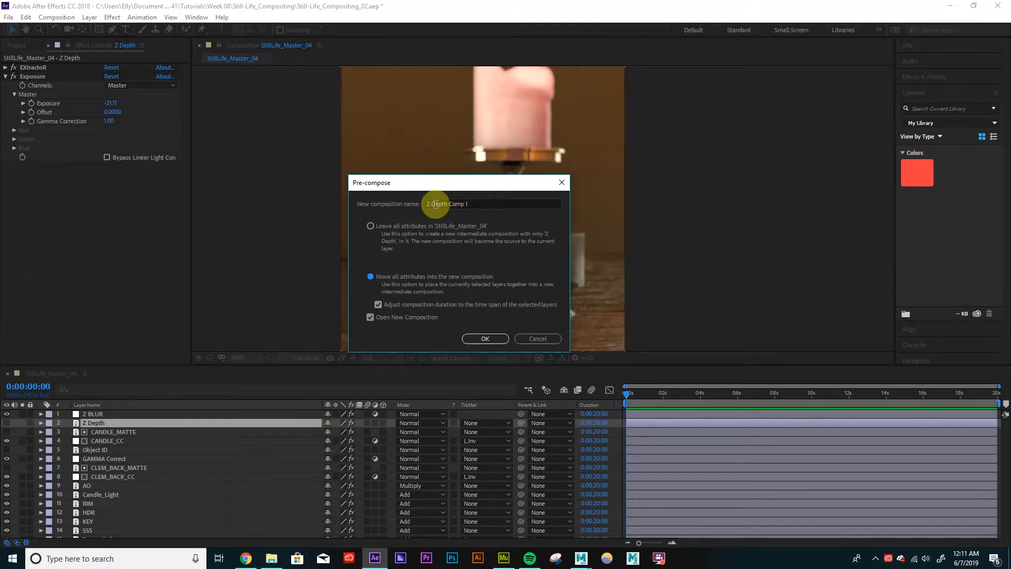
click(495, 339)
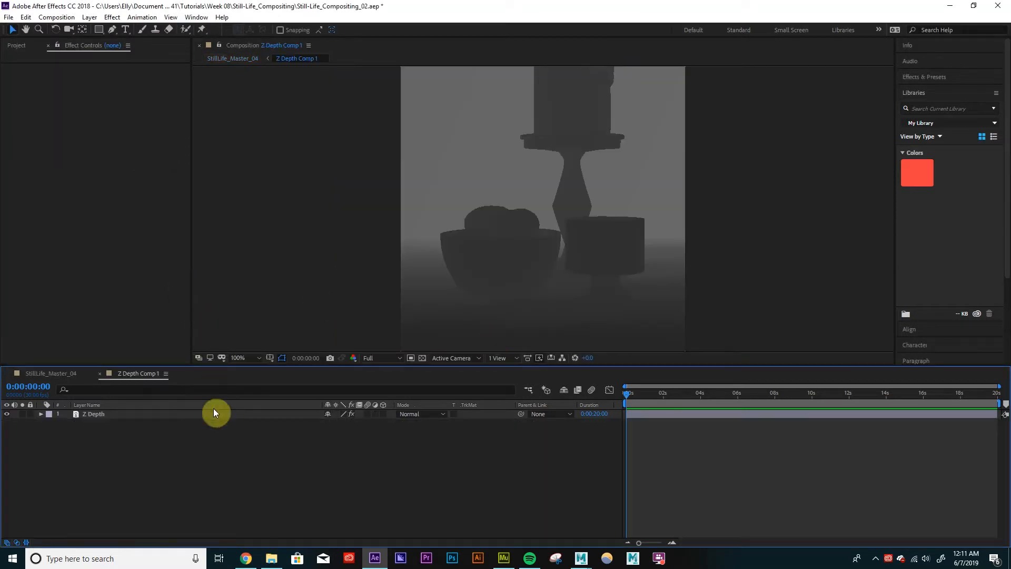
Step: Review the Z Depth effects inside Z Depth Comp 1 and the resulting lens blur in StillLife_Master_04
click(135, 416)
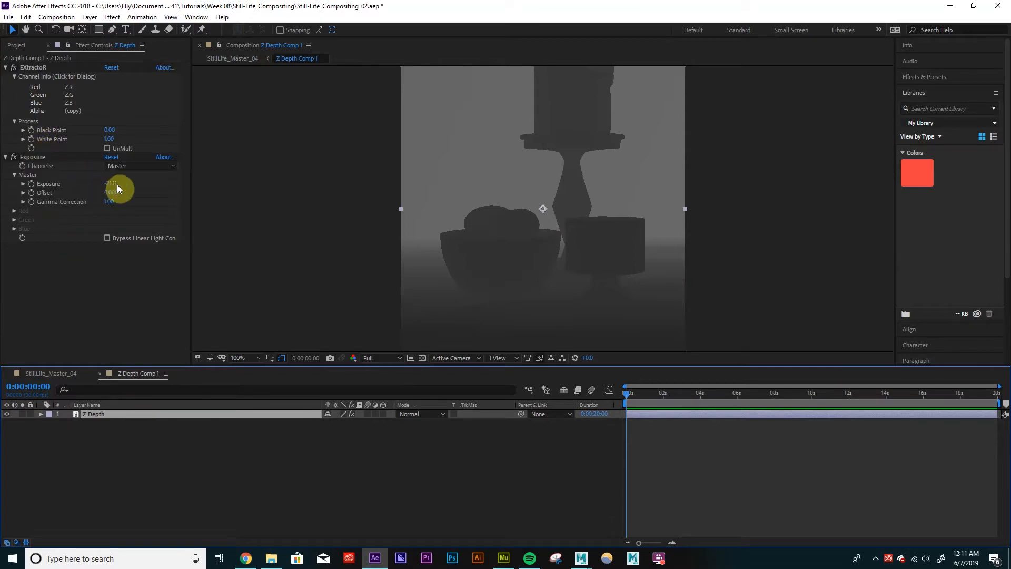
click(71, 375)
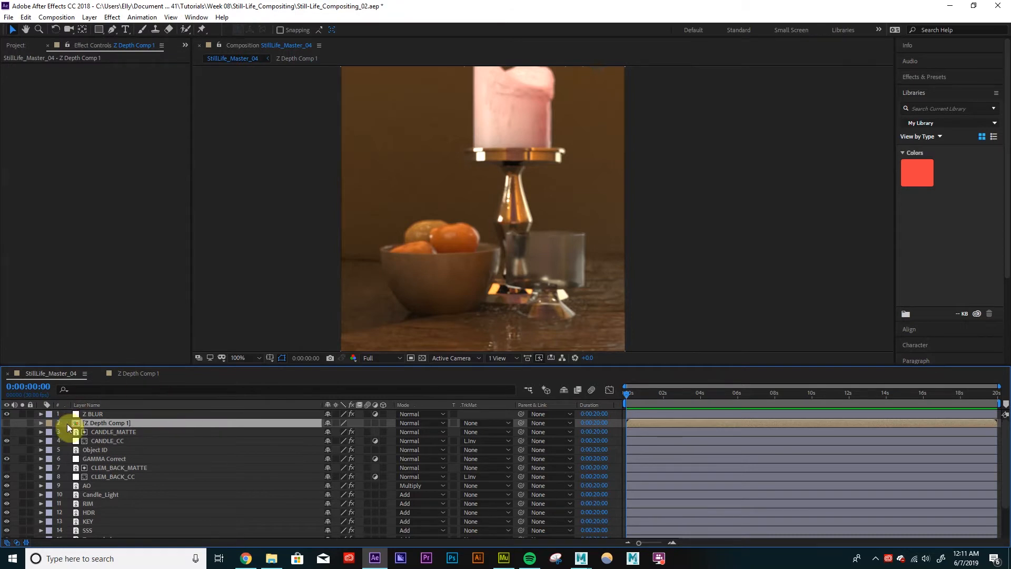
click(99, 414)
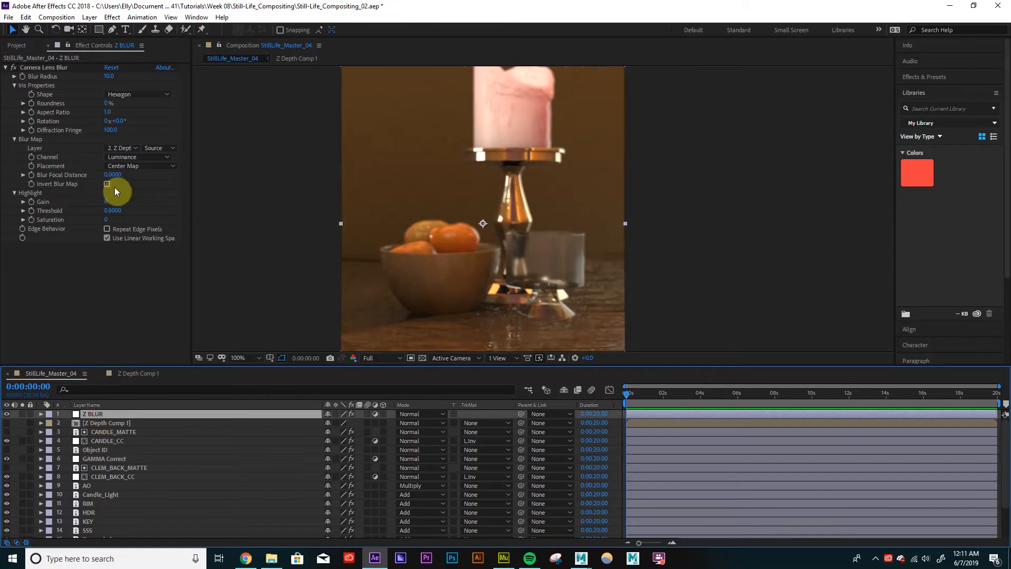
scroll(580, 310, down, 2)
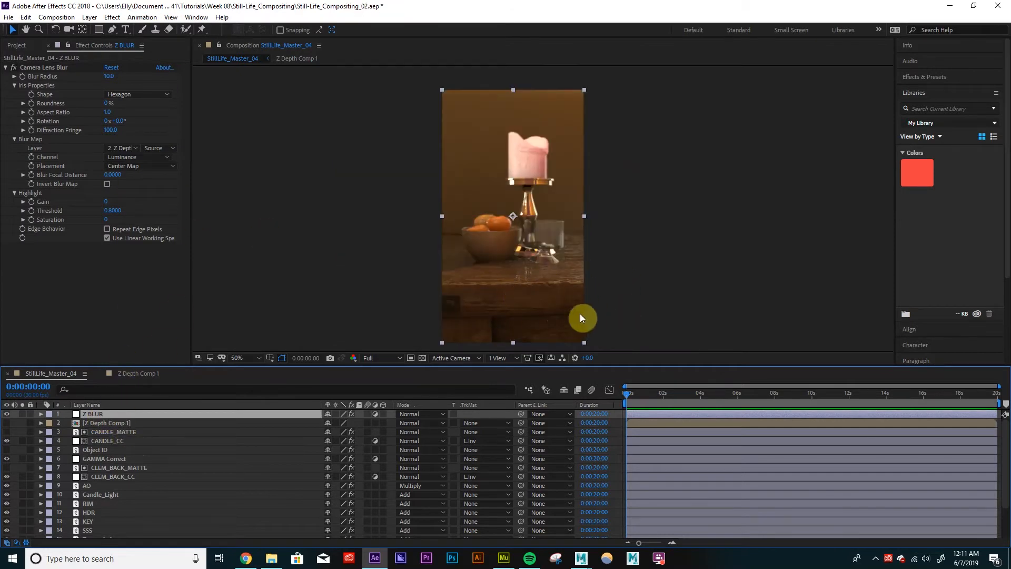
scroll(569, 310, up, 2)
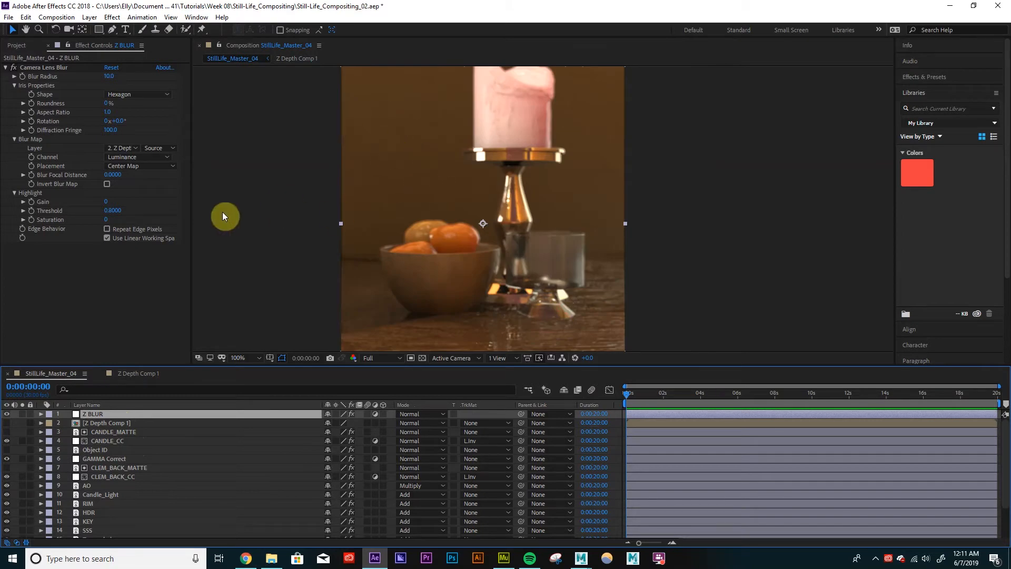
double_click(127, 422)
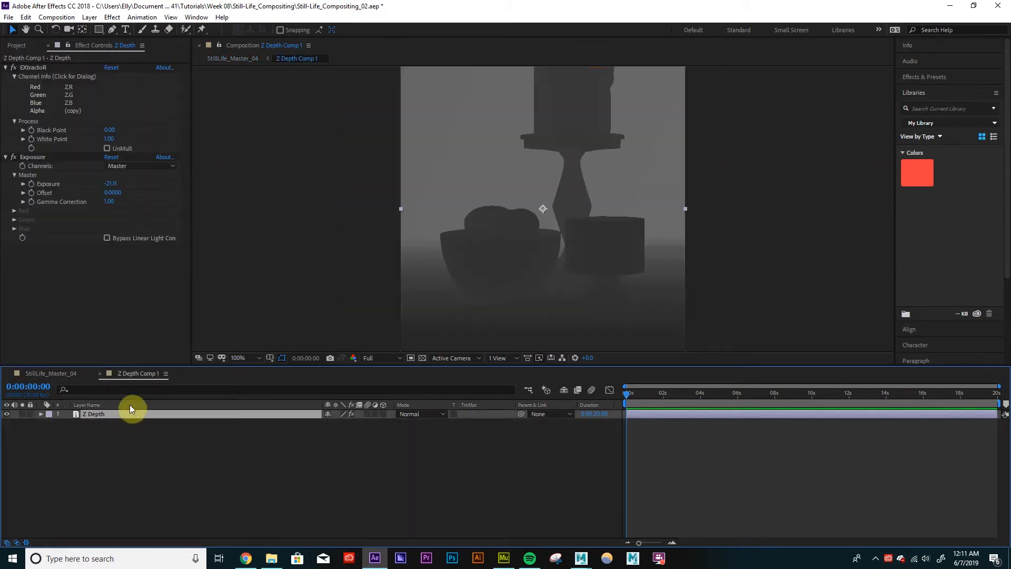
click(93, 372)
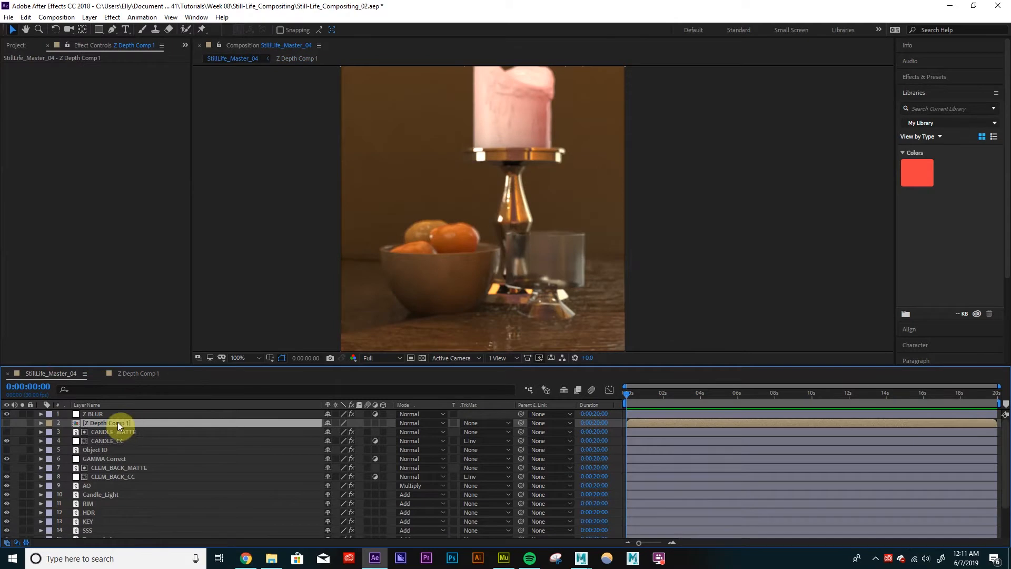
Step: Lower the Exposure of the Z Depth layer inside Z Depth Comp 1, and return to StillLife_Master_04
double_click(99, 424)
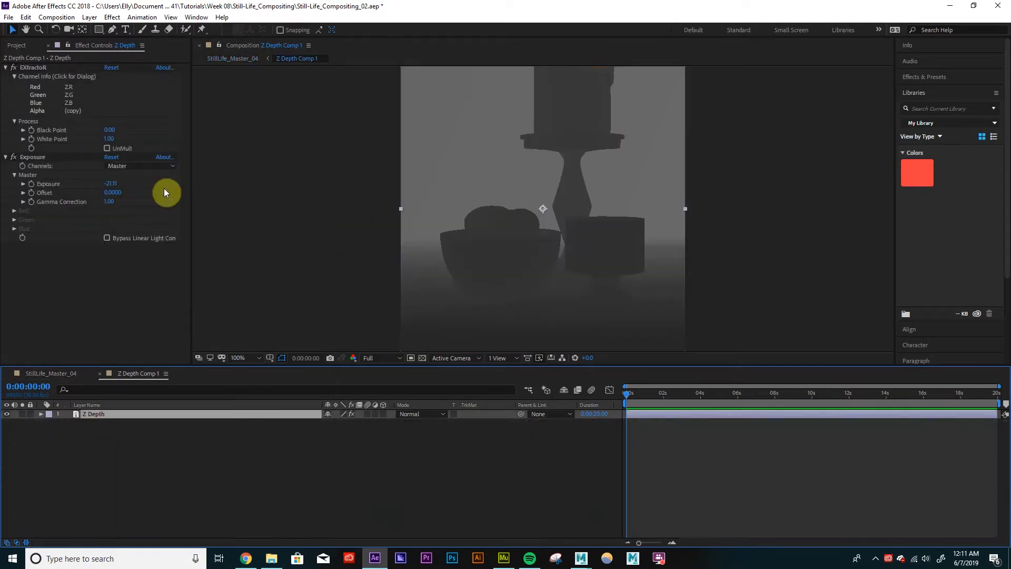
drag(110, 183, 69, 186)
click(65, 371)
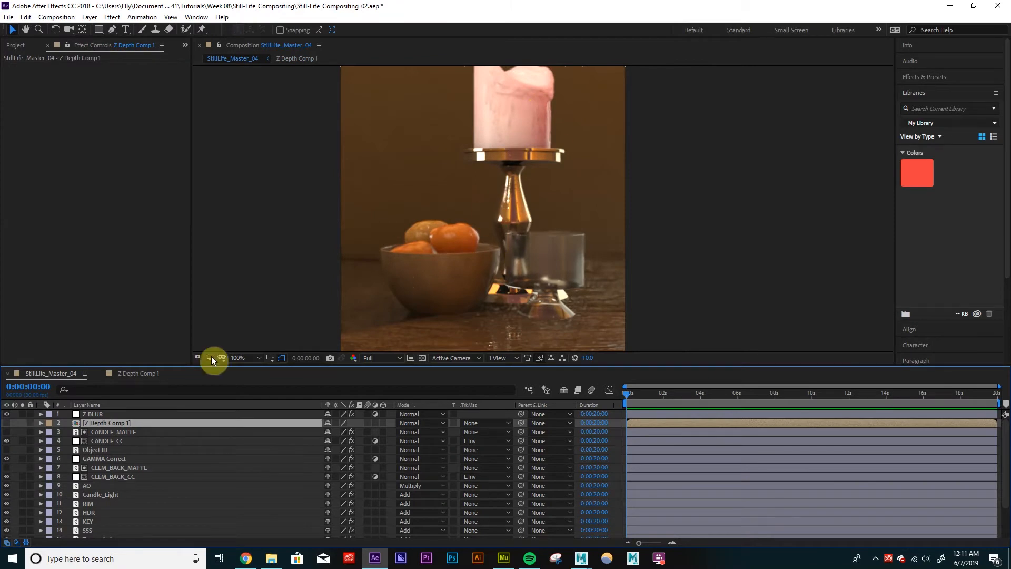
Step: Try a lower Exposure on the Z Depth layer inside Z Depth Comp 1, settle on -23.64, and check the blur in StillLife_Master_04
click(153, 373)
drag(113, 187, 76, 189)
click(81, 375)
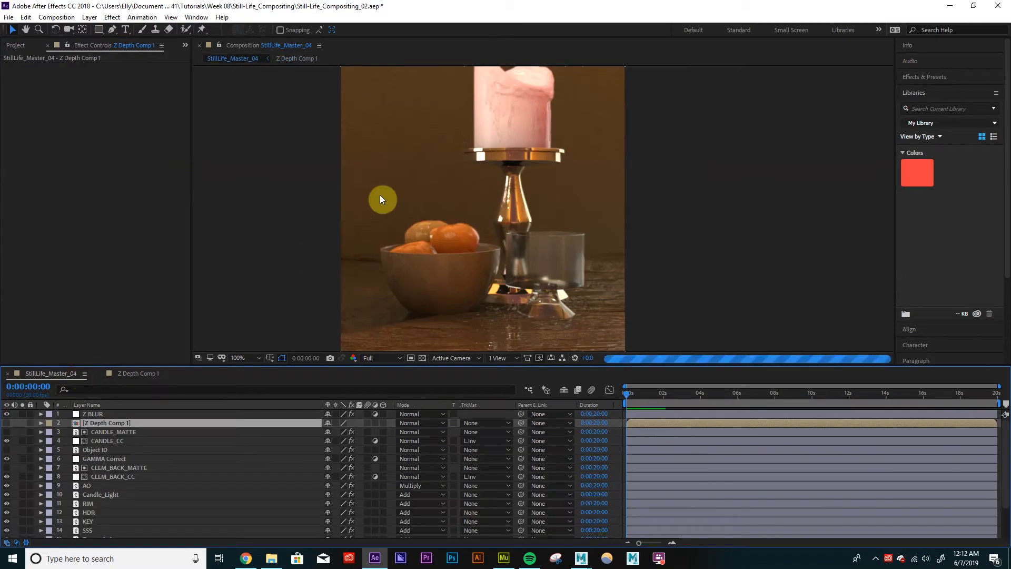
scroll(475, 210, down, 2)
scroll(476, 211, up, 2)
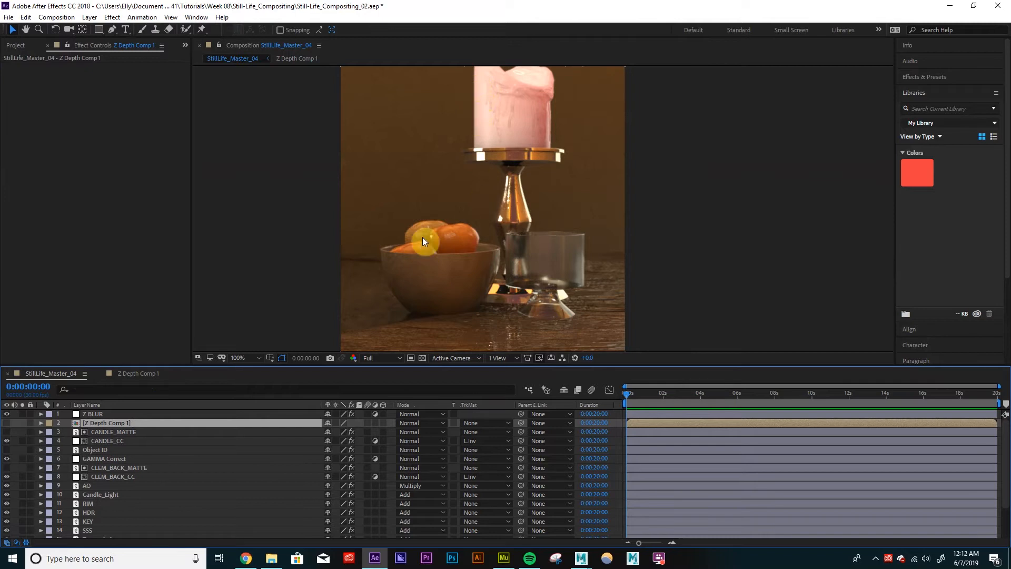
click(134, 373)
drag(117, 186, 150, 179)
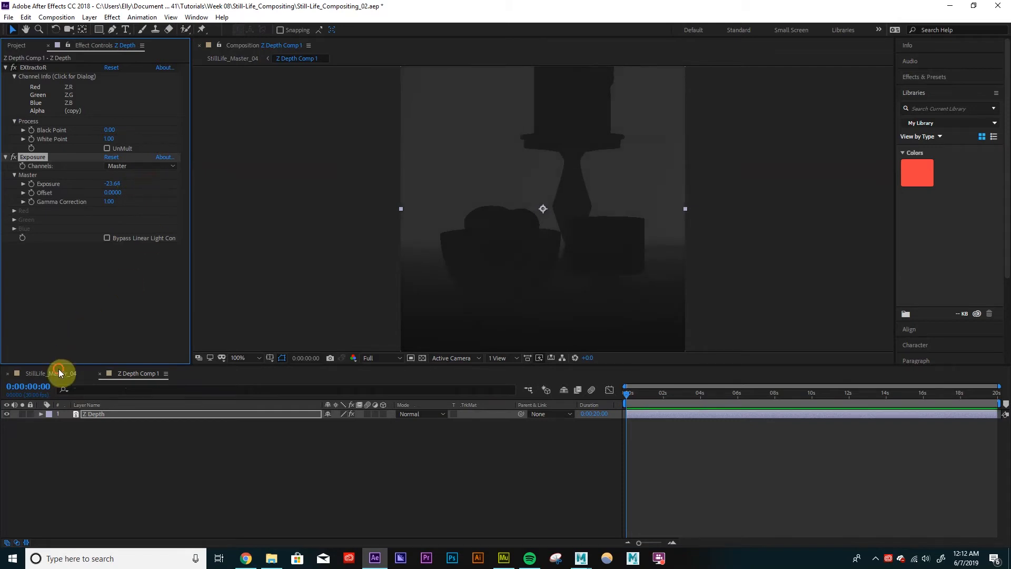
click(58, 371)
click(565, 213)
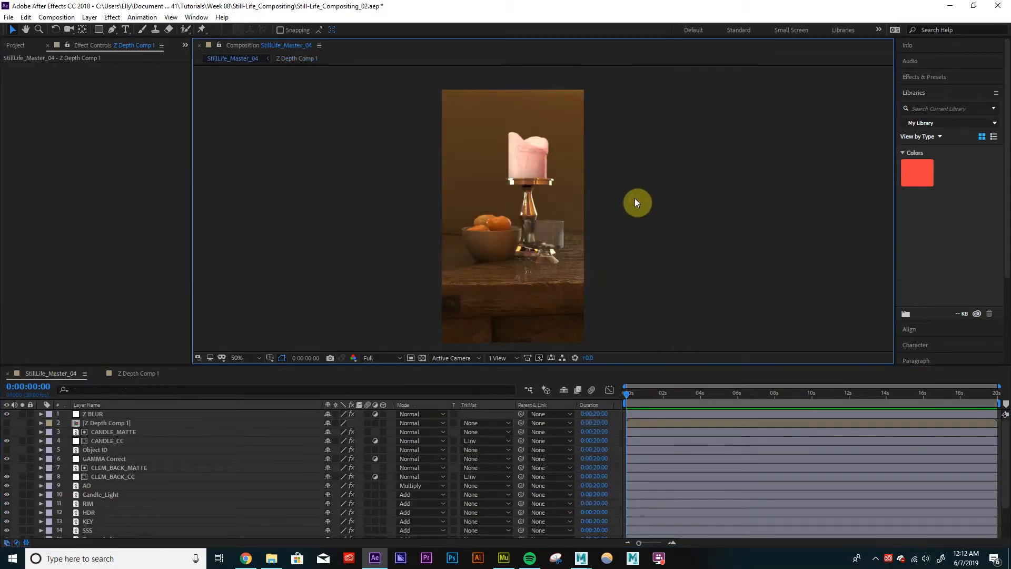
scroll(529, 189, up, 2)
scroll(529, 190, down, 1)
scroll(529, 190, up, 1)
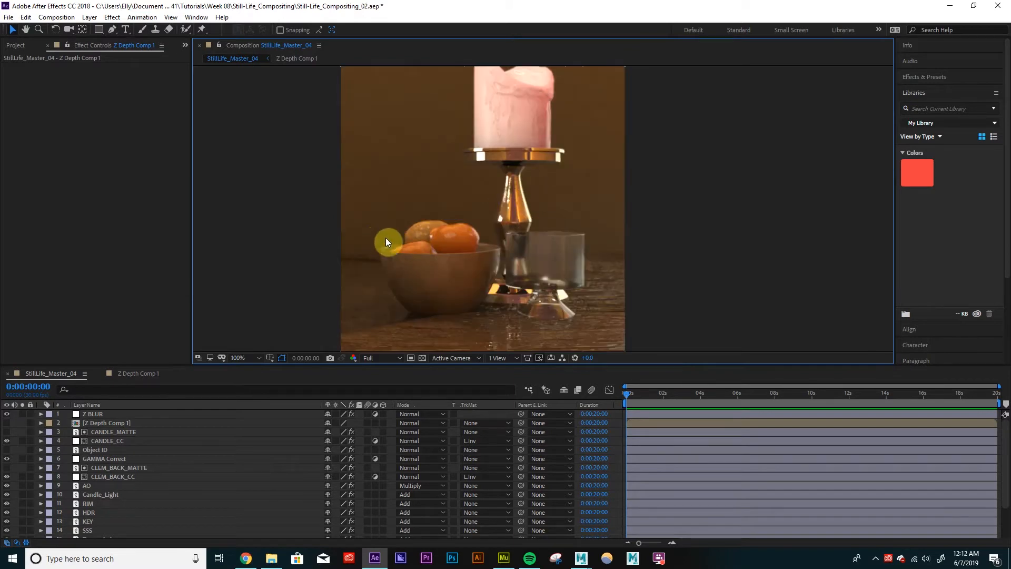
scroll(509, 192, down, 2)
Step: Try inverting the blur map of Z BLUR's Camera Lens Blur, and turn the inversion back off
click(103, 415)
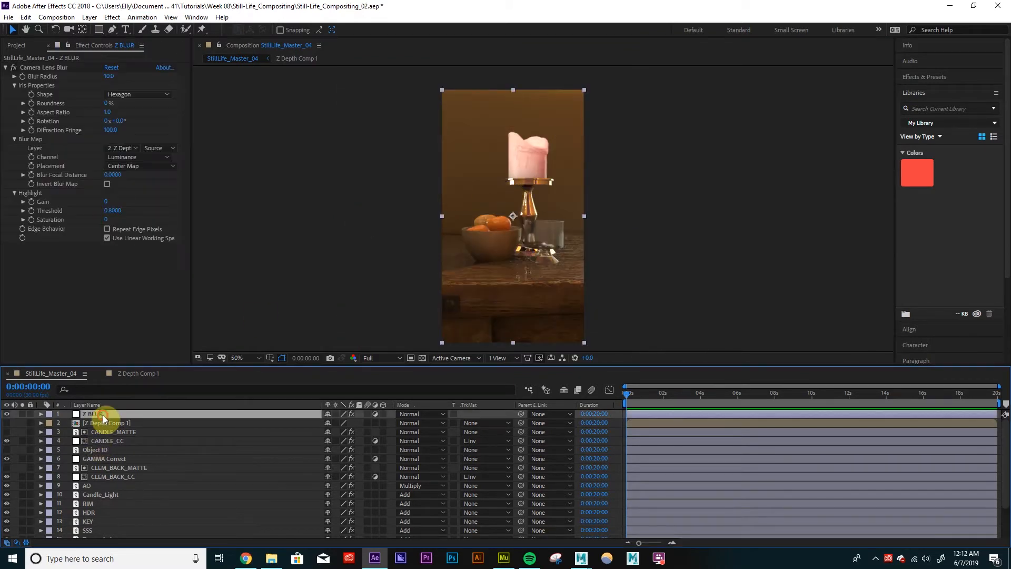
scroll(585, 248, up, 3)
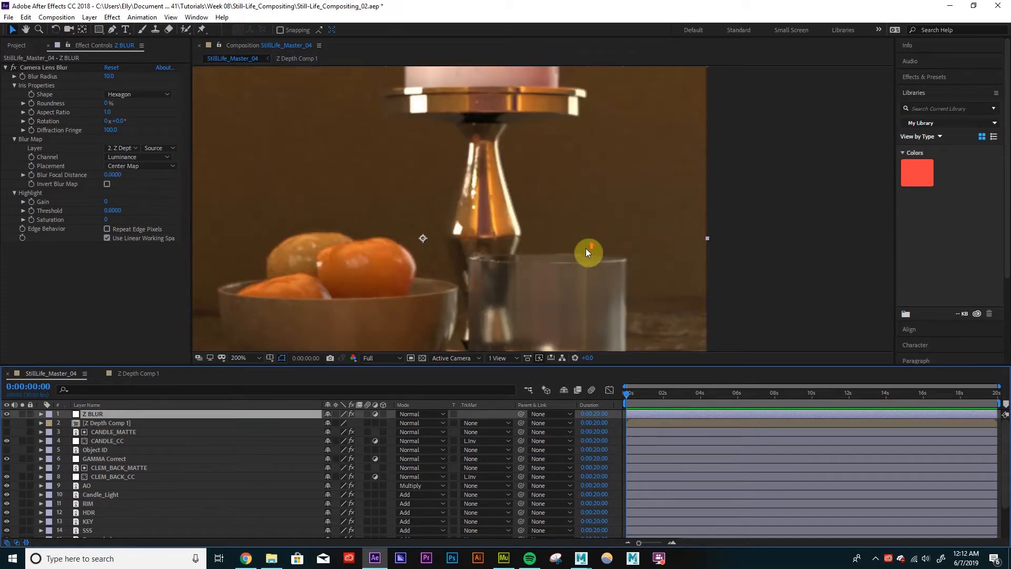
scroll(552, 242, down, 1)
click(106, 184)
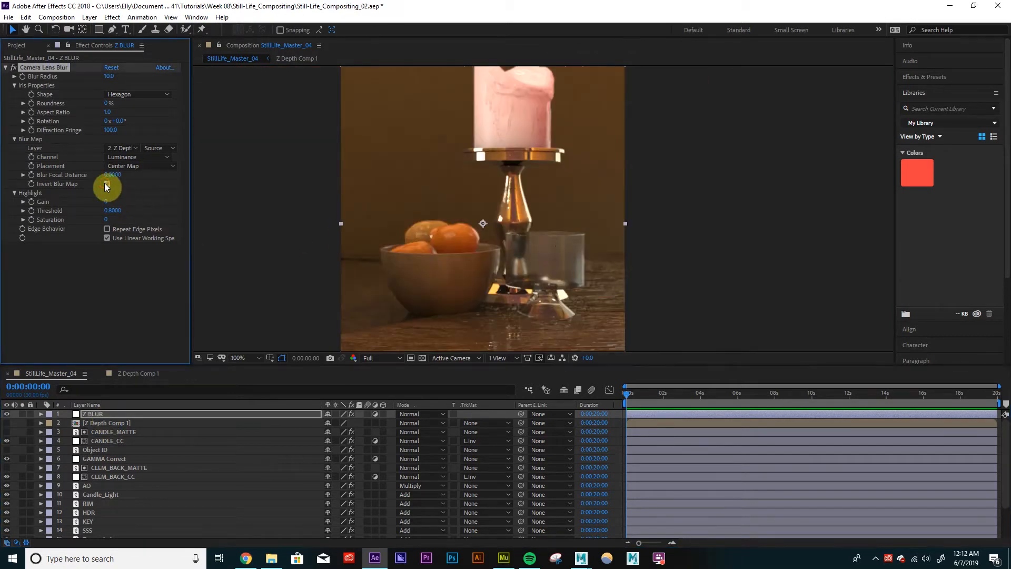
scroll(445, 197, down, 2)
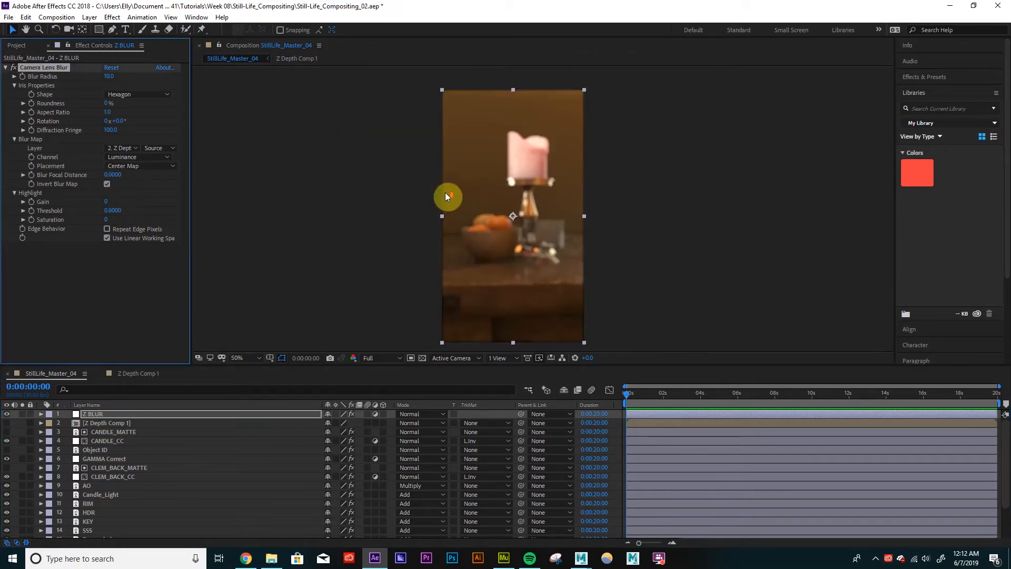
scroll(457, 152, up, 2)
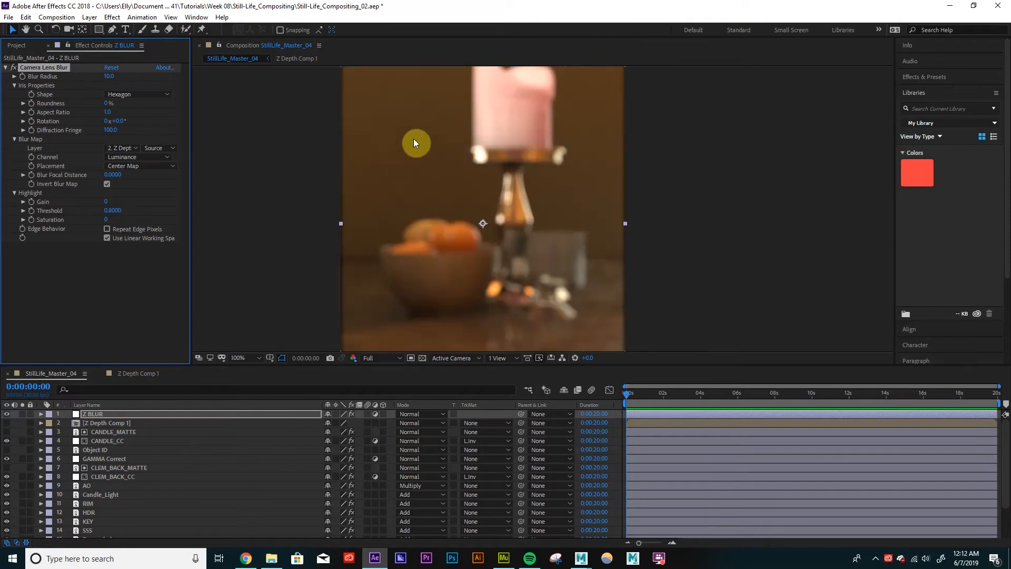
click(107, 184)
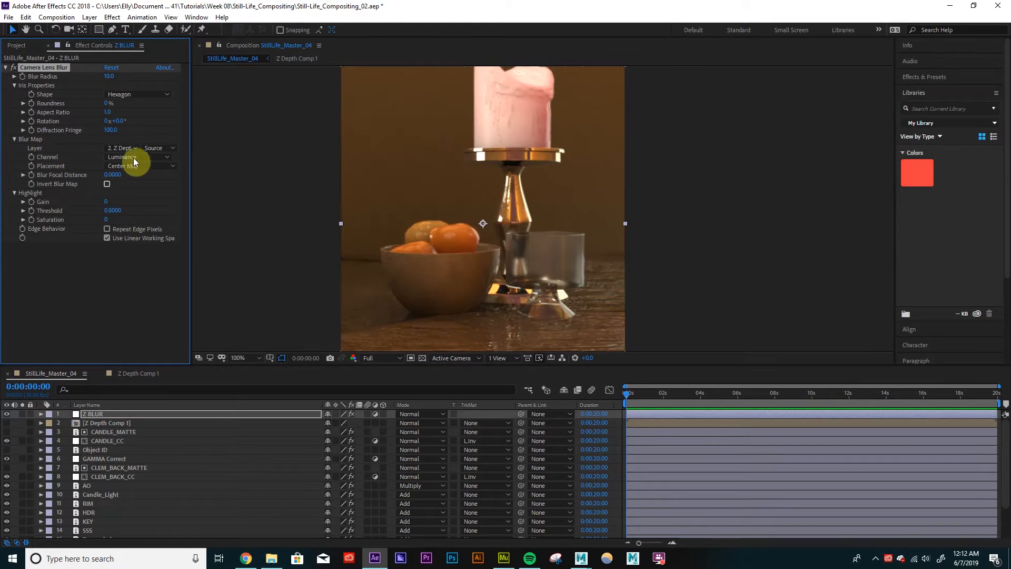
Step: Enable Repeat Edge Pixels for the Camera Lens Blur on Z BLUR
scroll(365, 238, up, 1)
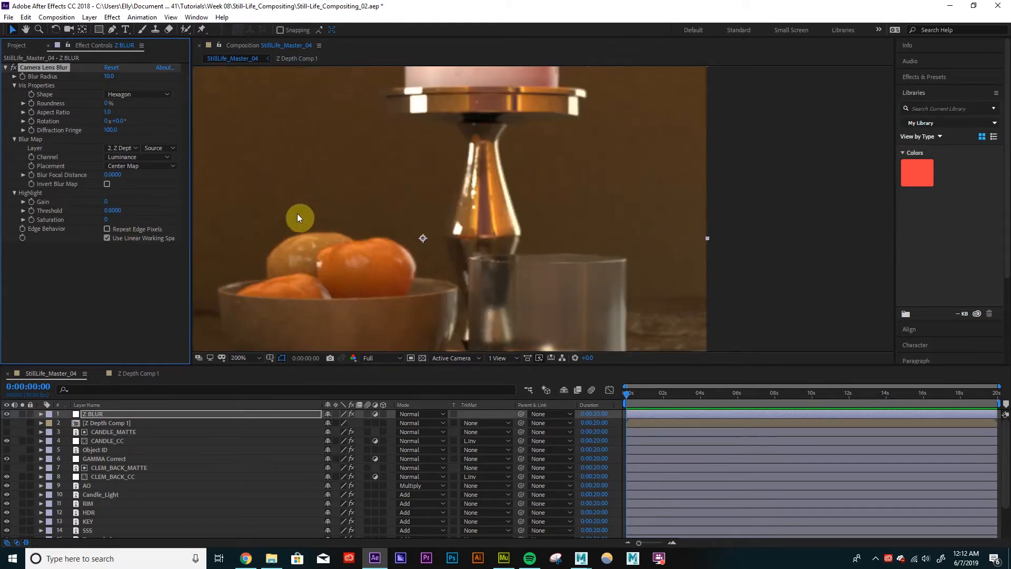
scroll(309, 220, left, 5)
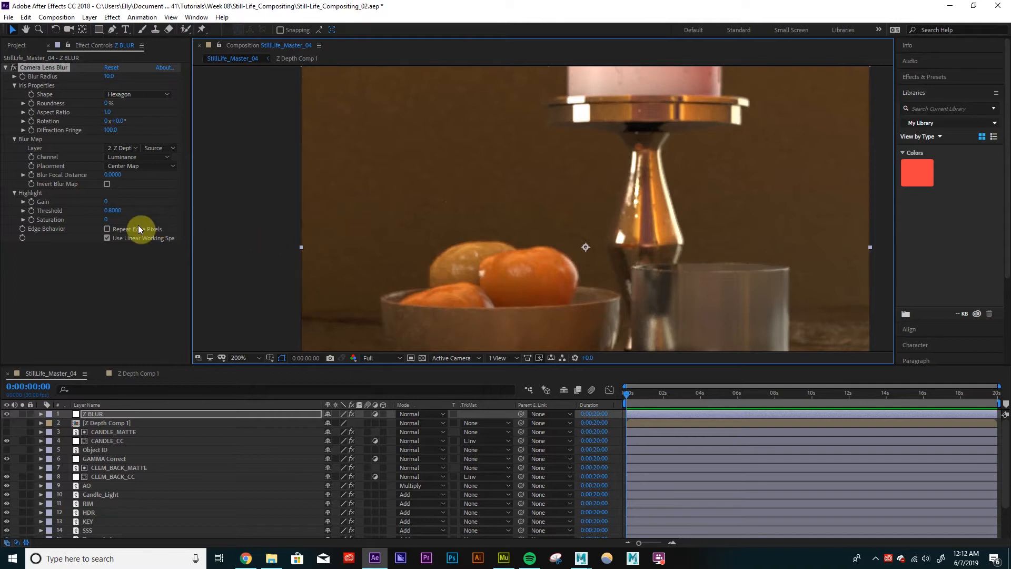
click(107, 229)
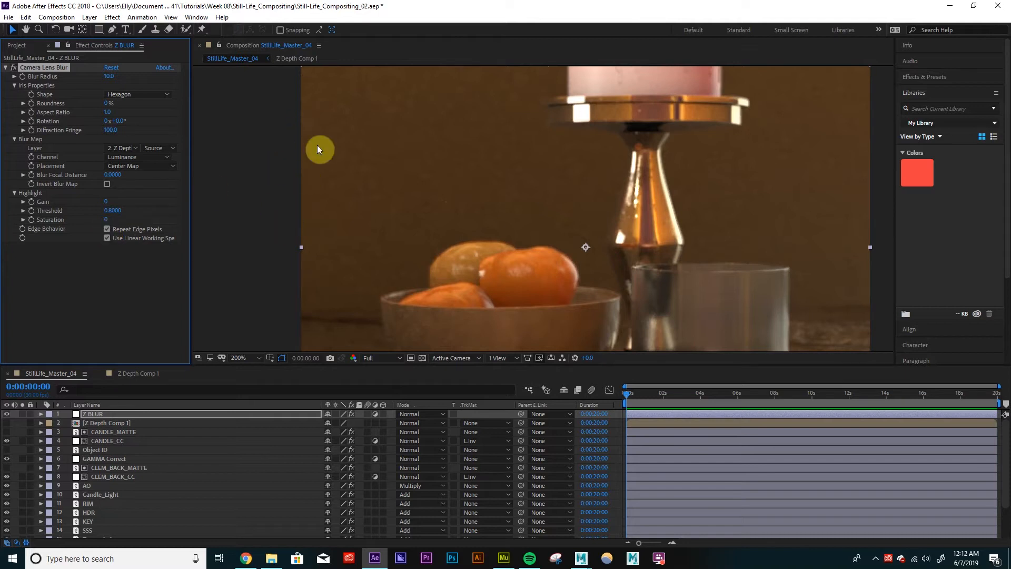
Step: Examine the blurred image's edges up to the candle top, and review the whole still life at 50%
key(space)
drag(402, 112, 375, 276)
drag(395, 166, 383, 324)
drag(372, 156, 387, 278)
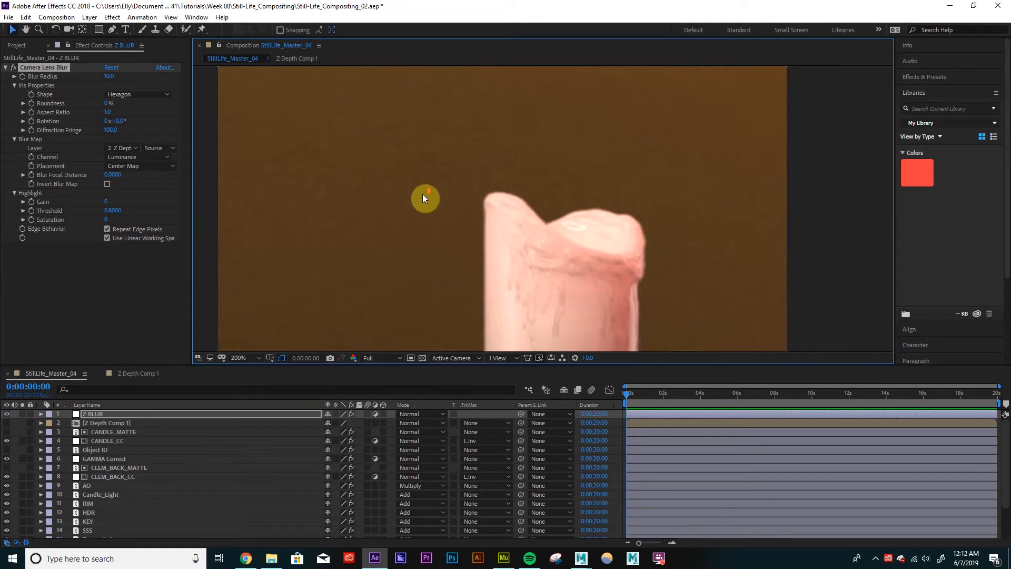
key(comma)
key(comma)
drag(609, 161, 623, 194)
key(v)
click(663, 174)
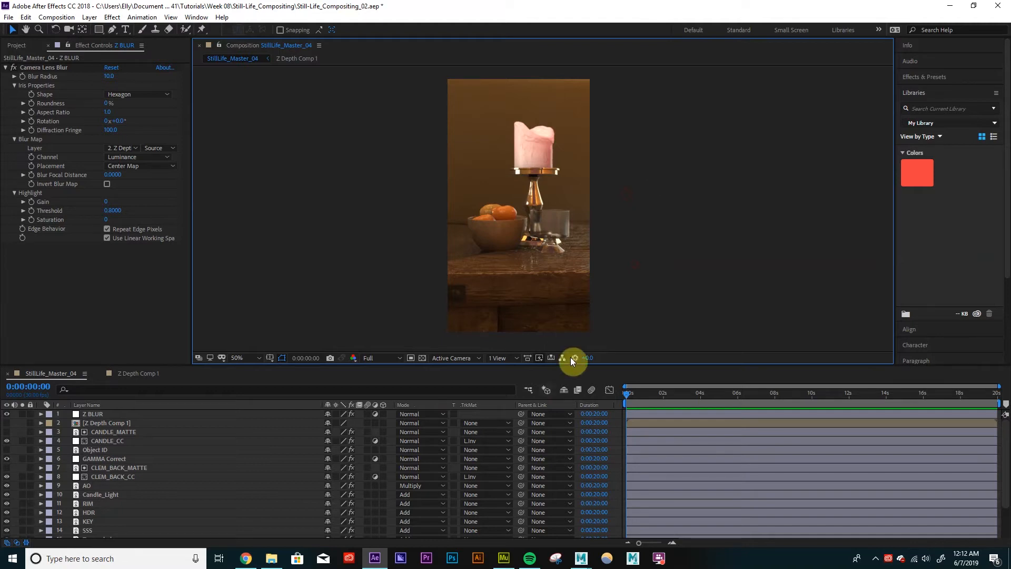
Step: Compare the composite with the Beauty render in Maya's Arnold RenderView, and return to the maximized After Effects window
mouse_move(583, 560)
click(612, 517)
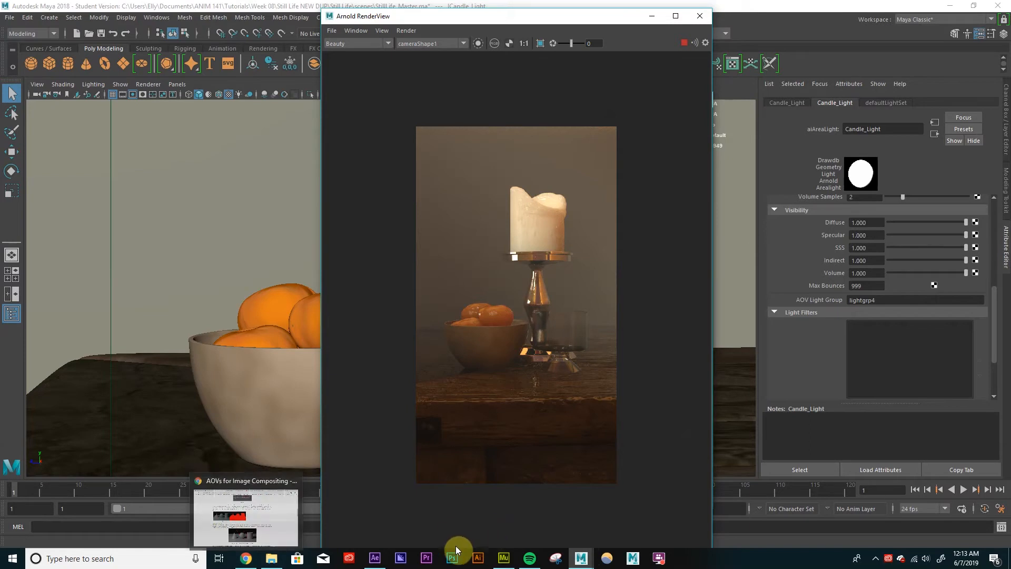
click(376, 558)
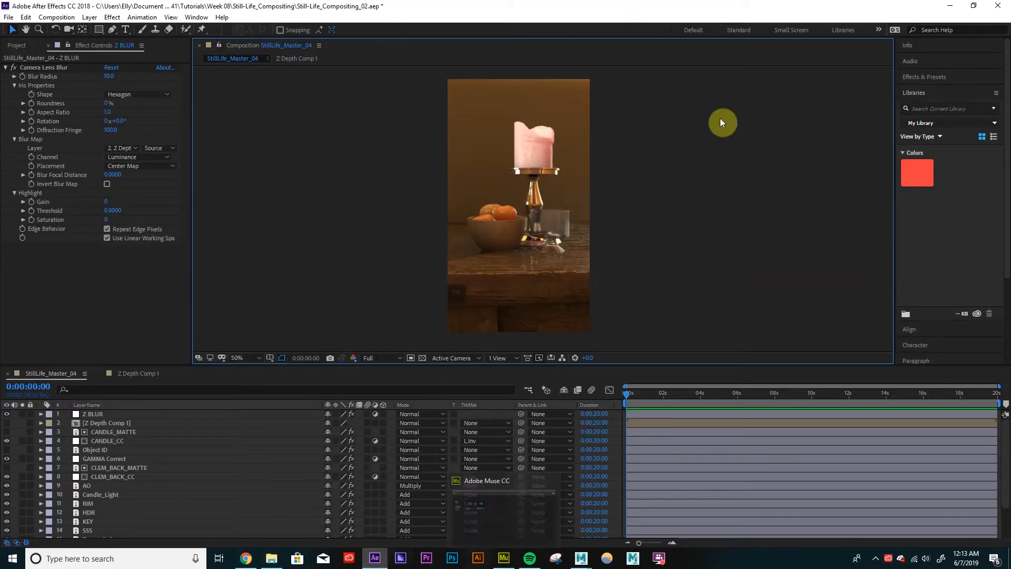
drag(663, 11, 560, 402)
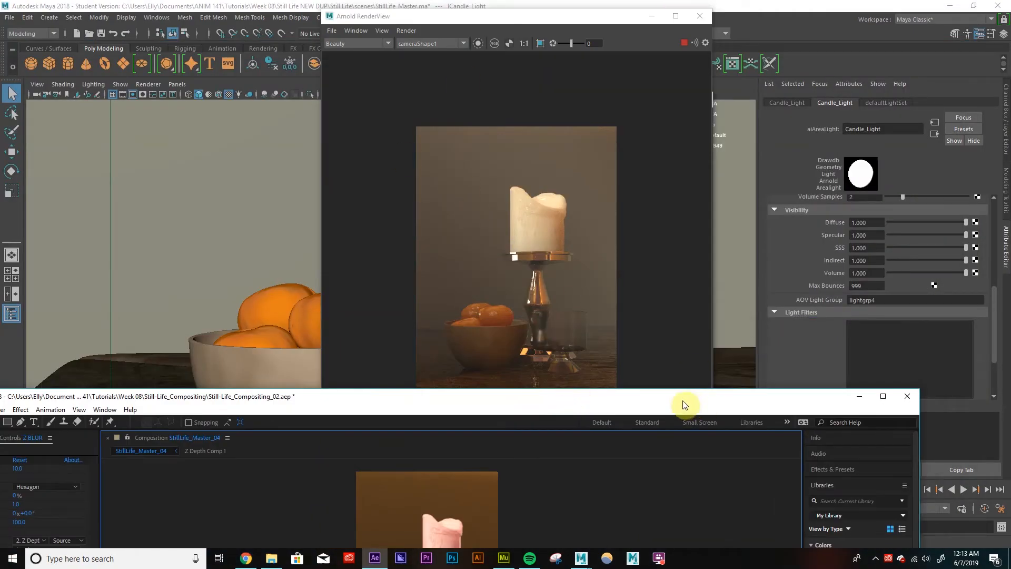
drag(684, 402, 729, 74)
click(929, 70)
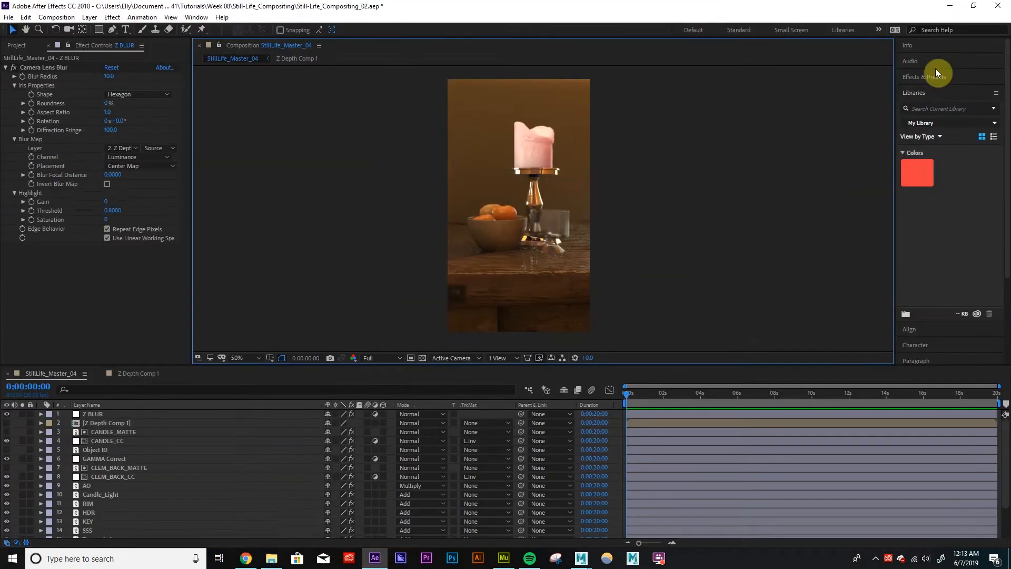
Step: Review the layer stack, close the Z Depth Comp 1 timeline, and collapse the Camera Lens Blur settings of Z BLUR
scroll(113, 464, down, 2)
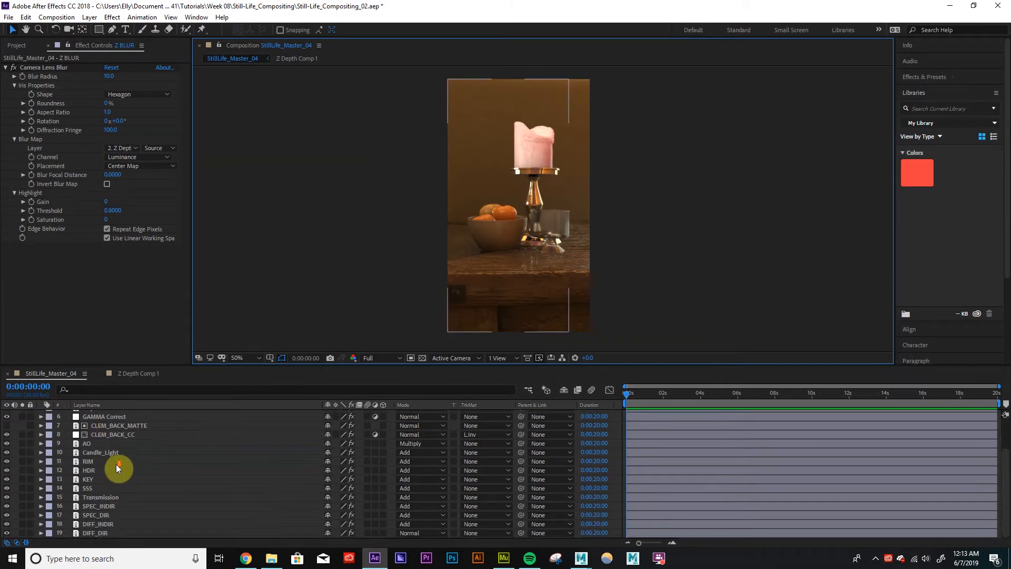
scroll(118, 487, up, 2)
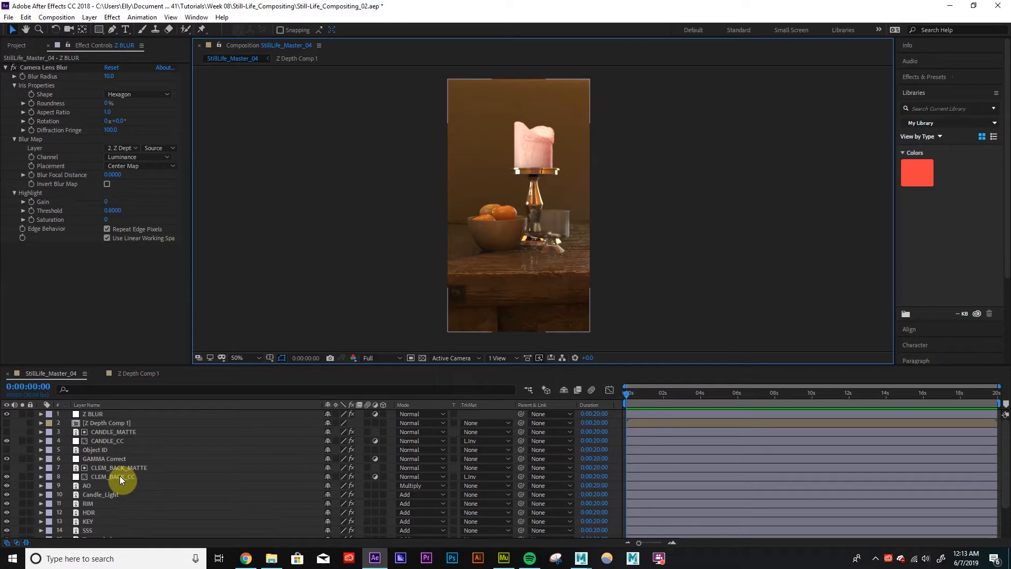
click(127, 425)
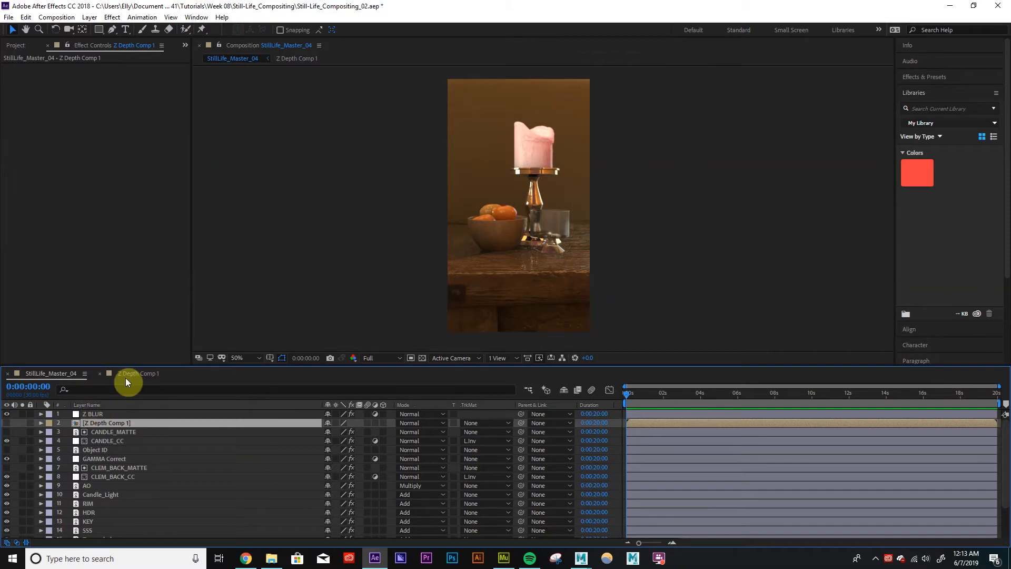
click(102, 373)
click(126, 414)
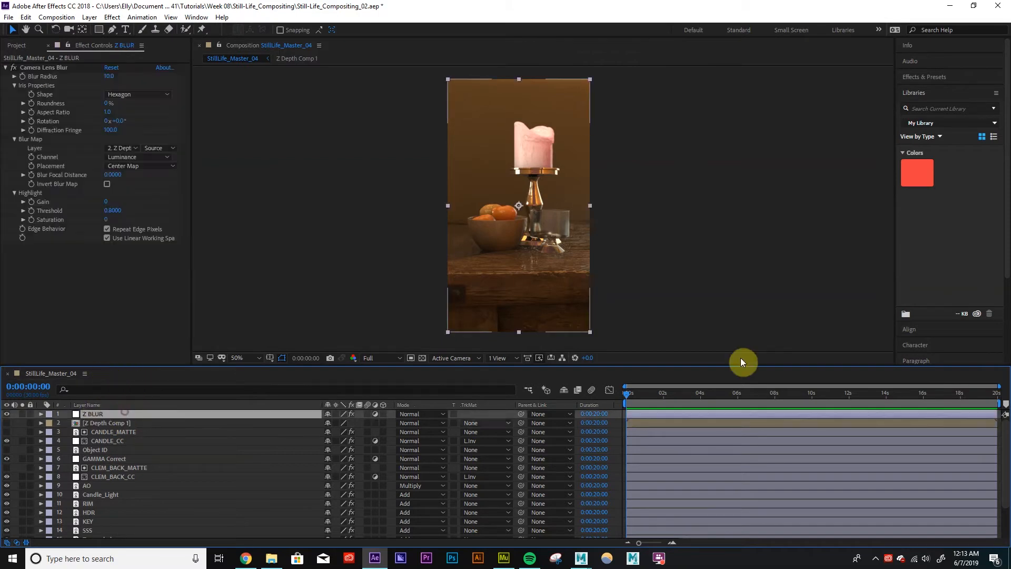
click(6, 68)
Step: Add a new adjustment layer above Z BLUR in StillLife_Master_04
click(89, 18)
mouse_move(104, 31)
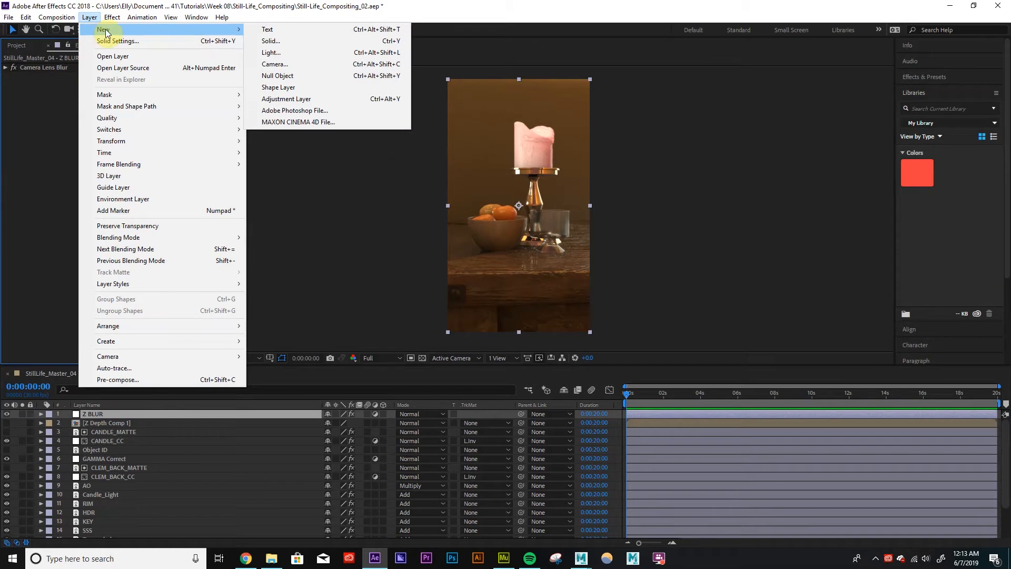
click(294, 100)
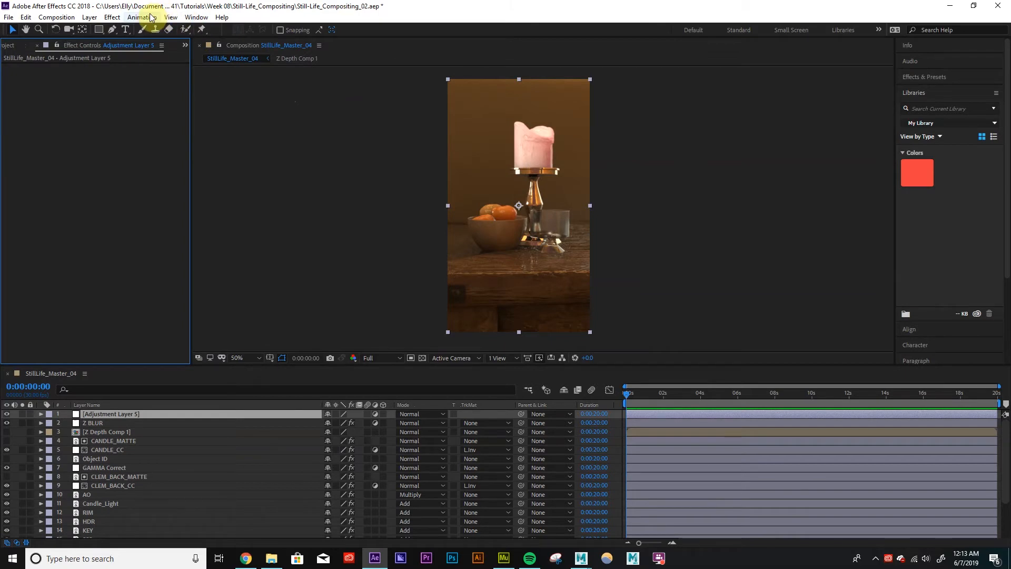
Step: Save the project and rename the new adjustment layer RAMP
click(114, 415)
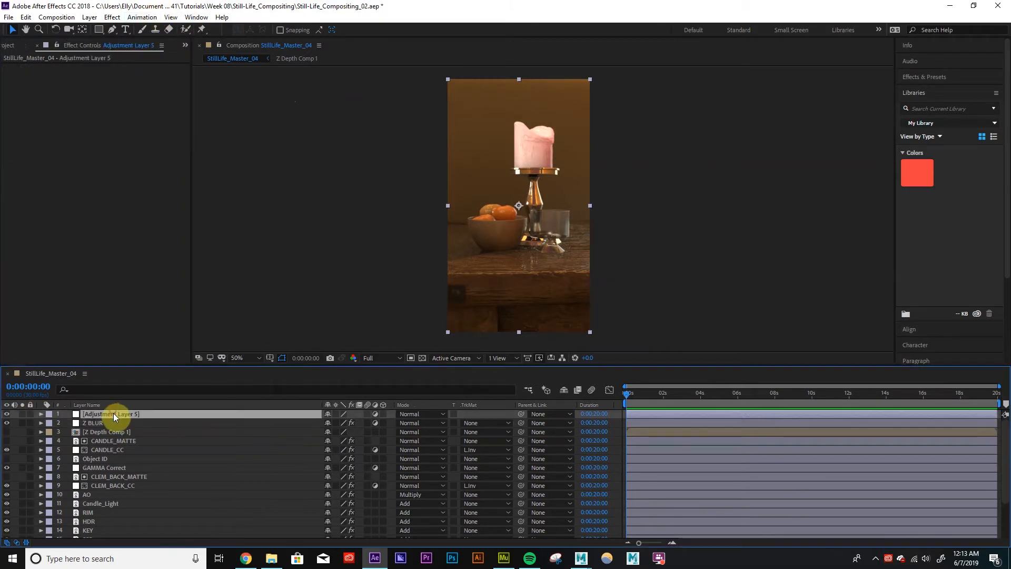
key(ctrl+s)
key(Return)
text(RAMP)
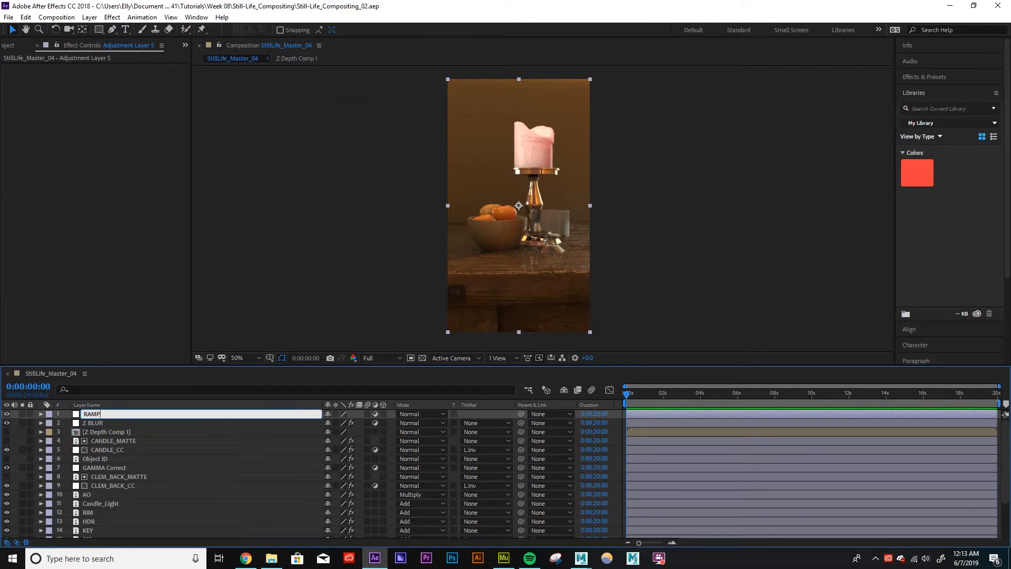
key(Return)
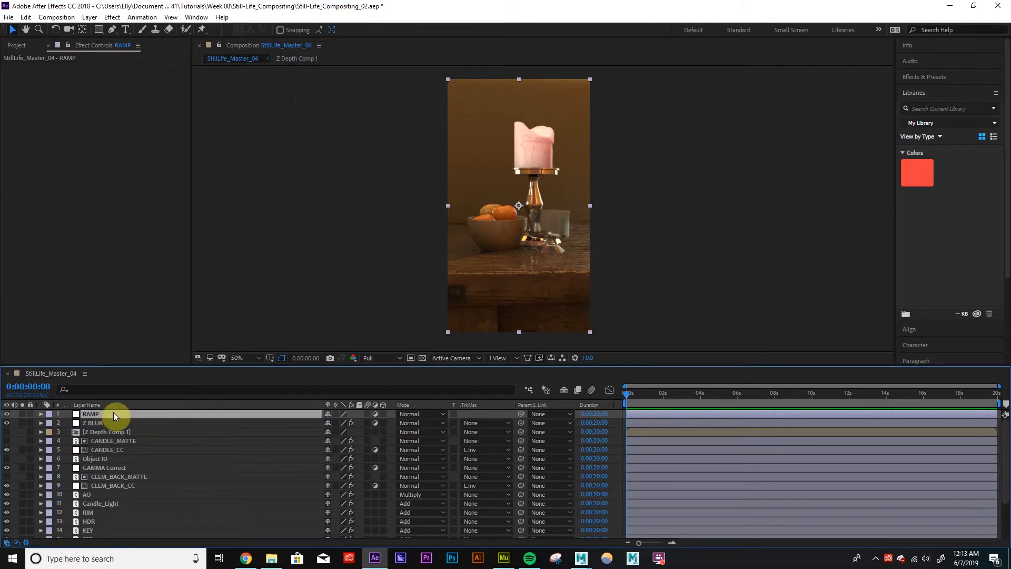
Step: Apply the Generate effect Gradient Ramp to the RAMP adjustment layer
click(118, 19)
mouse_move(172, 161)
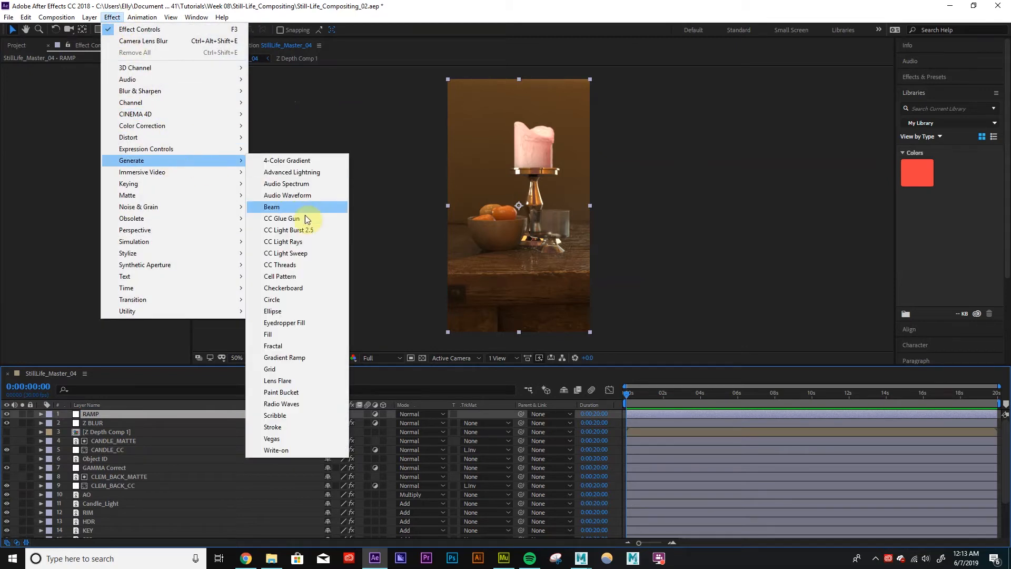
click(308, 357)
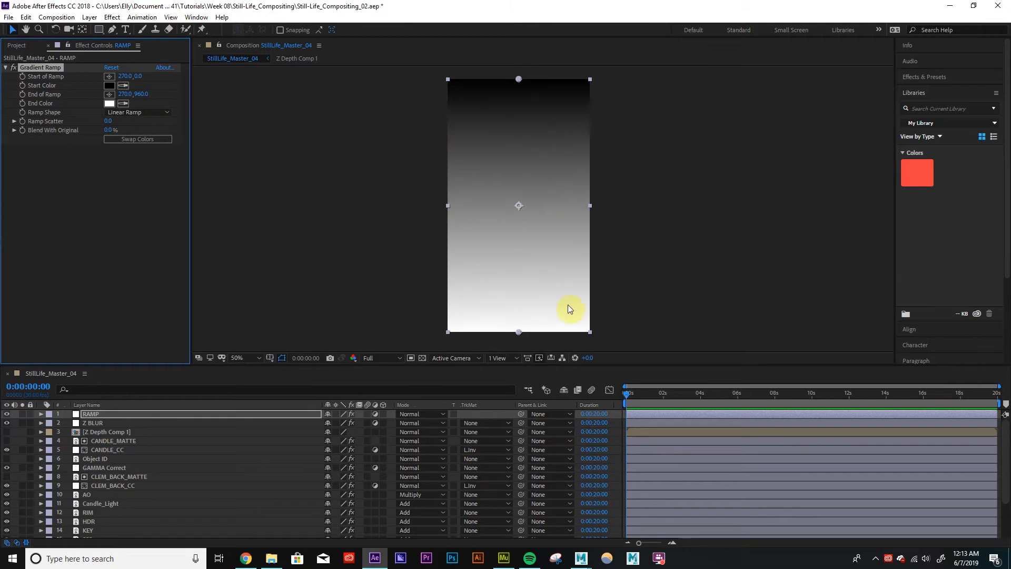
Step: Run the gradient diagonally, starting near the image's lower-right corner at about 522, 812 and ending beyond the upper-left corner at about -126, -64
drag(519, 334, 418, 181)
drag(426, 129, 429, 89)
drag(518, 82, 578, 302)
drag(427, 85, 412, 64)
mouse_move(580, 301)
mouse_down()
mouse_move(608, 342)
mouse_move(562, 283)
mouse_move(605, 324)
mouse_move(587, 297)
mouse_up()
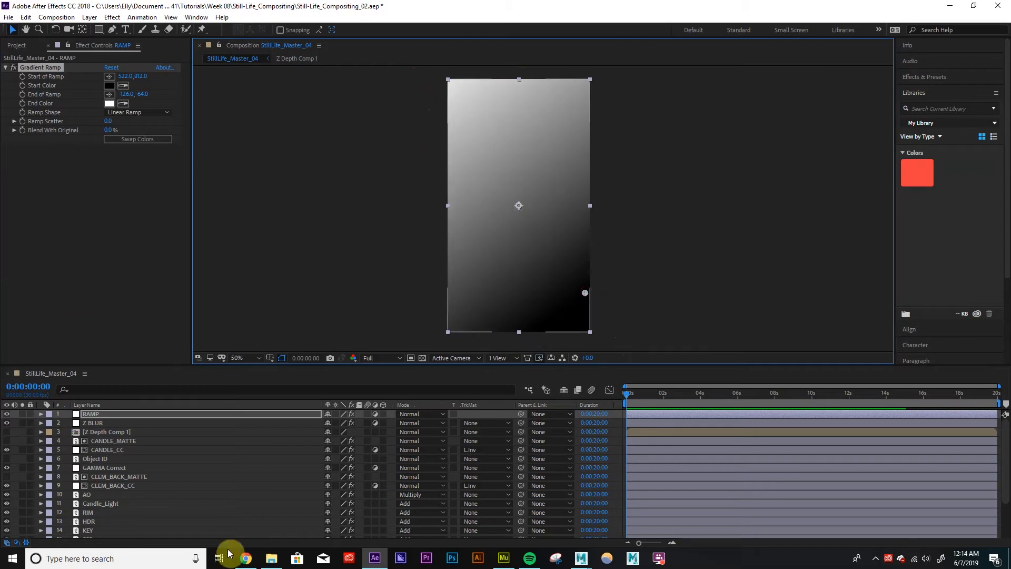
Step: Set the RAMP layer's blending mode to Add
click(243, 413)
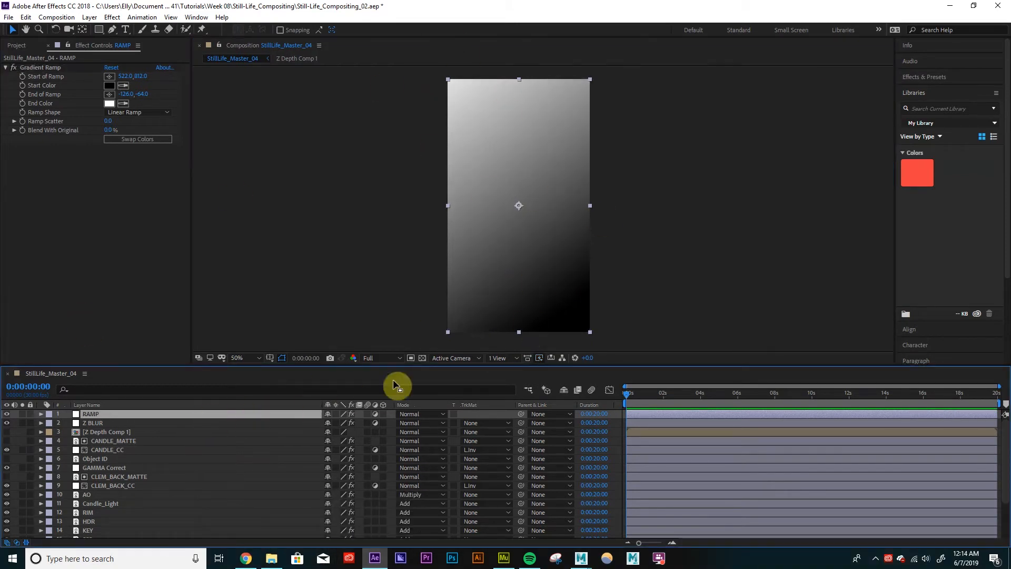
click(432, 414)
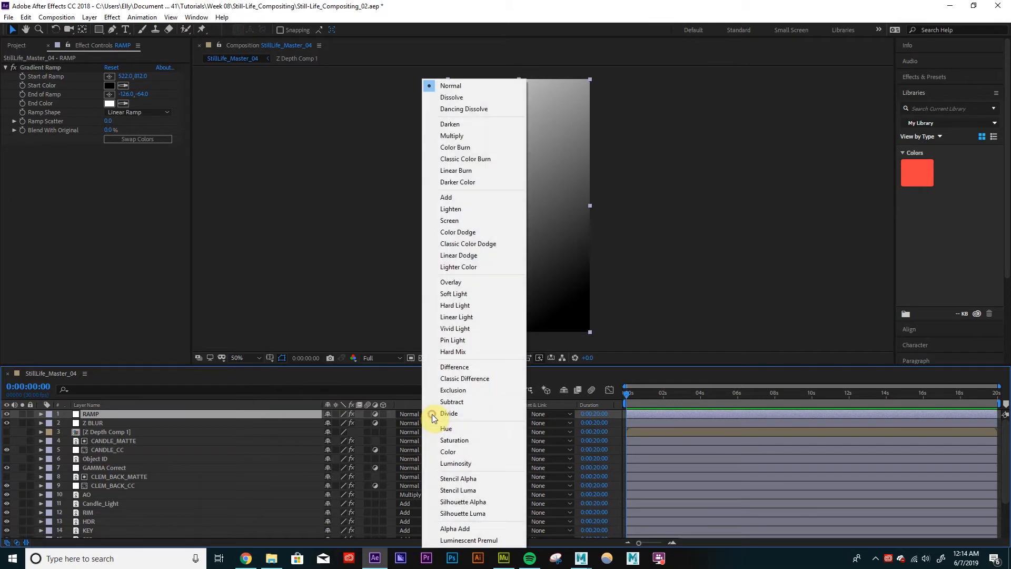
click(457, 197)
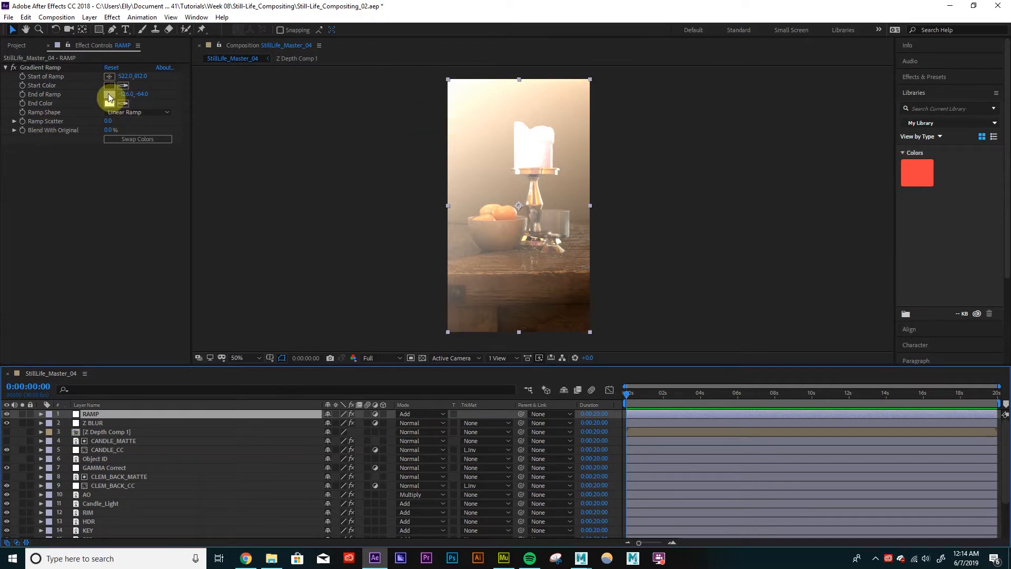
Step: Shift the Gradient Ramp toward the upper left, with its start at about 402, 728 and its end at about -210, -176
click(44, 67)
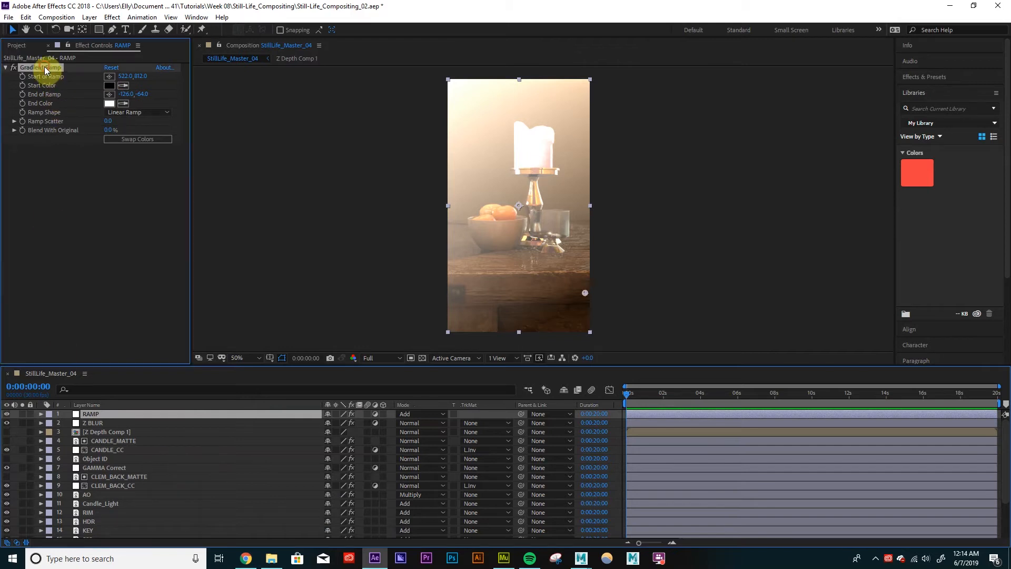
scroll(536, 220, down, 2)
drag(469, 126, 467, 121)
mouse_move(564, 251)
mouse_down()
mouse_move(576, 263)
mouse_move(560, 229)
mouse_move(551, 238)
mouse_up()
click(442, 212)
key(period)
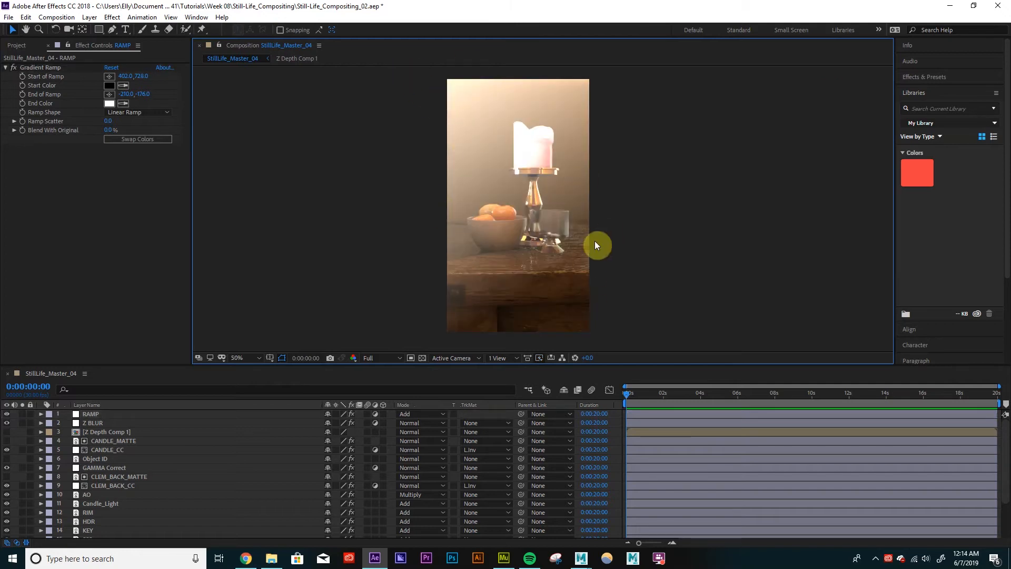
Step: Duplicate the Z Depth Comp 1 layer, place the copy directly above RAMP, and rename it Z RAMP MATTE
click(130, 431)
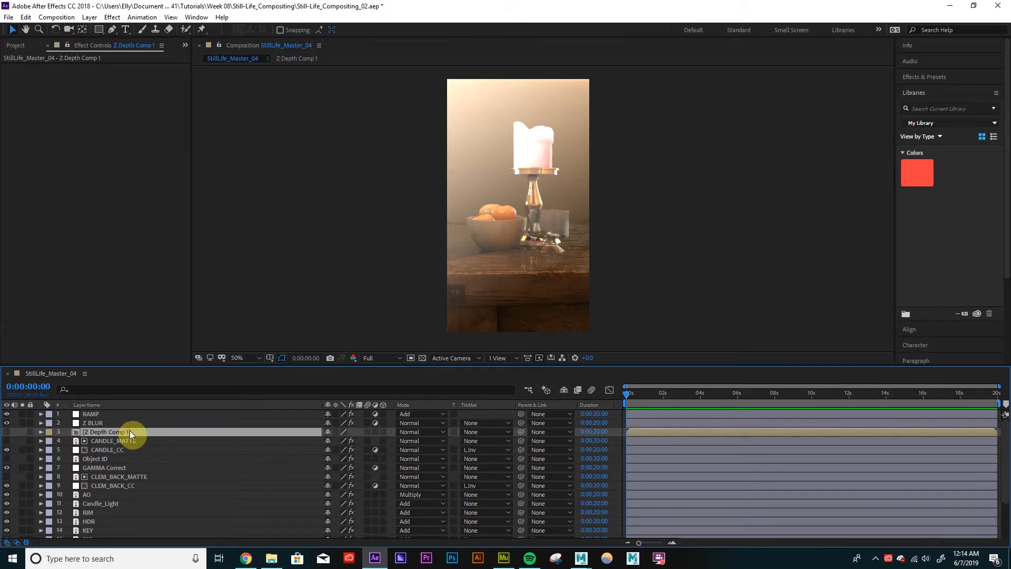
key(ctrl+d)
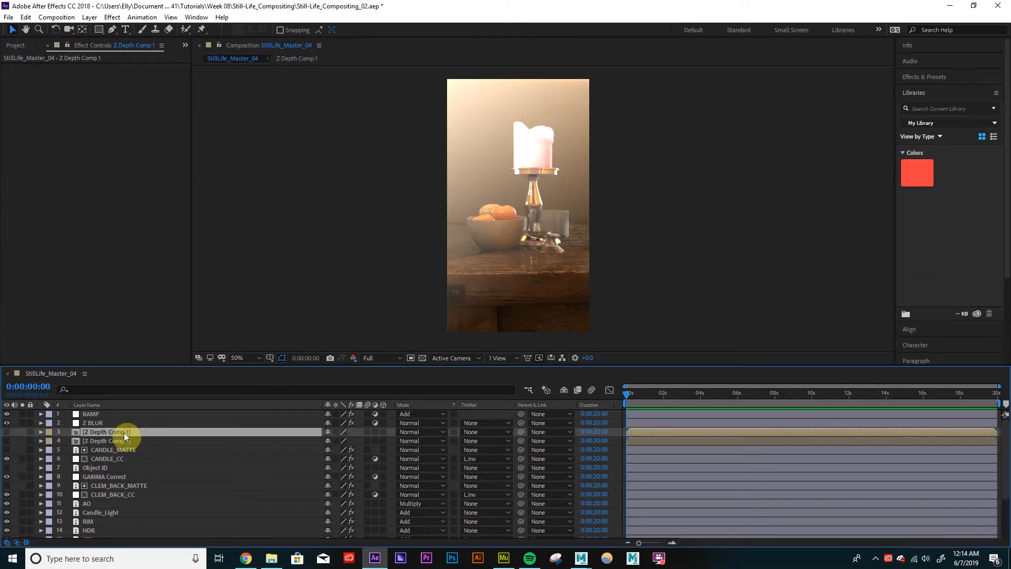
drag(124, 432, 118, 414)
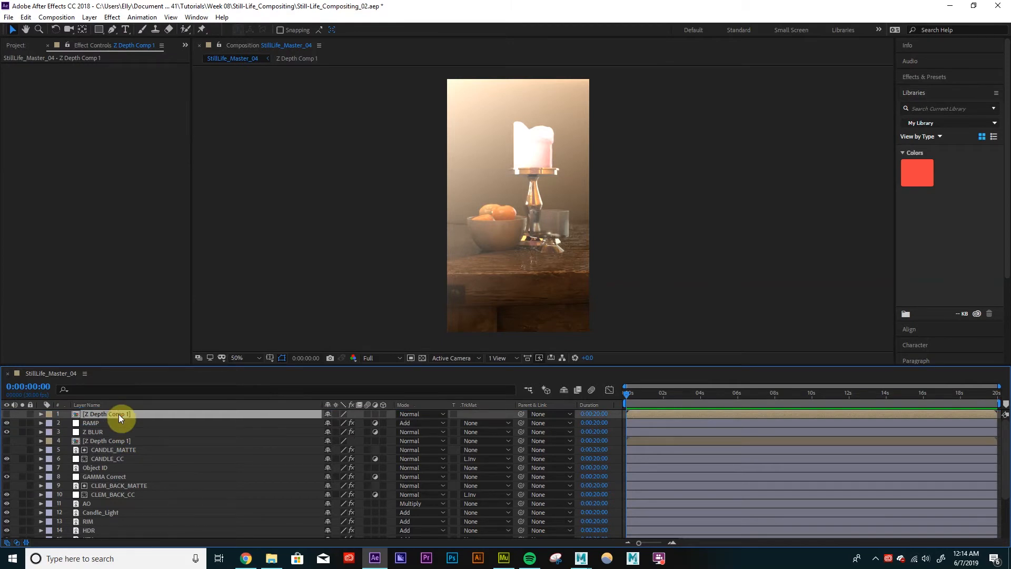
key(Return)
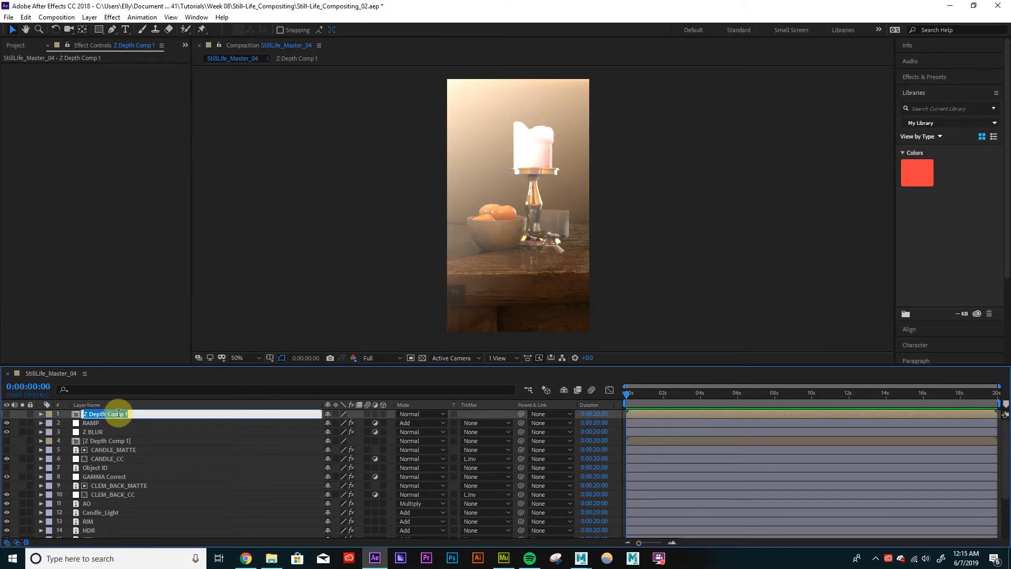
text(Z RAMP MATTE)
key(Return)
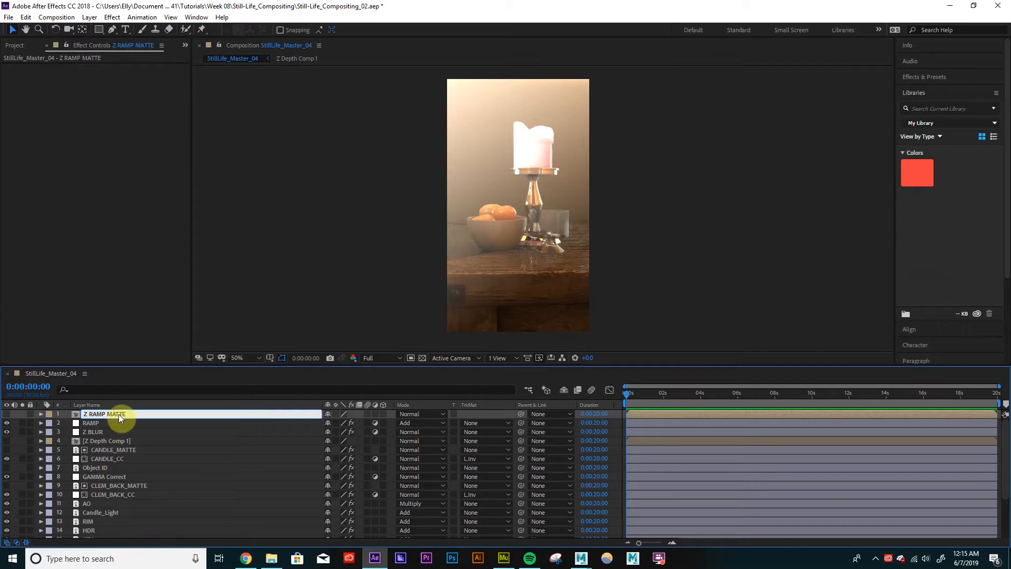
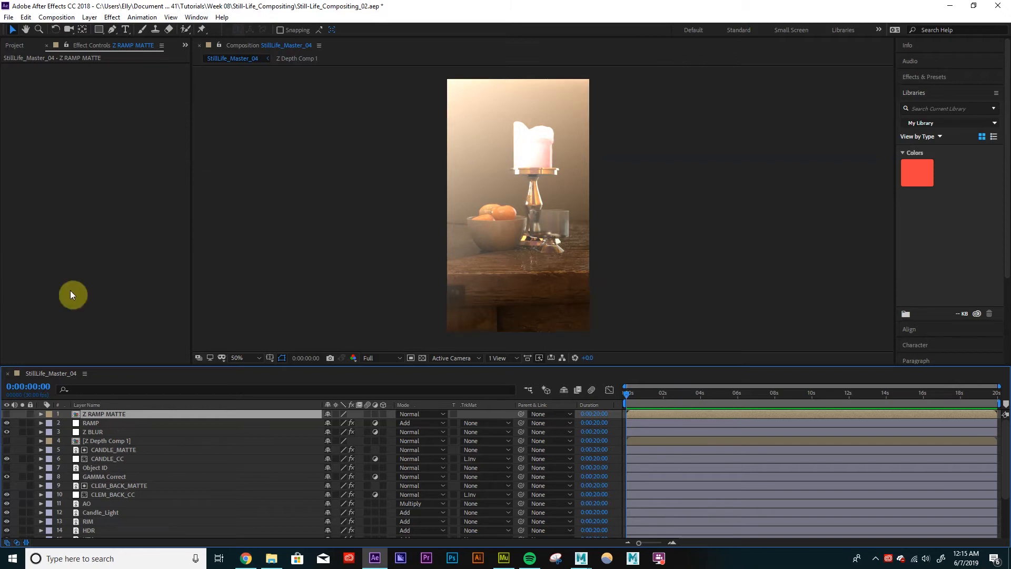
Step: Try Luma Matte as the RAMP layer's track matte, then switch it to Luma Inverted Matte "Z RAMP MATTE"
click(170, 422)
click(479, 424)
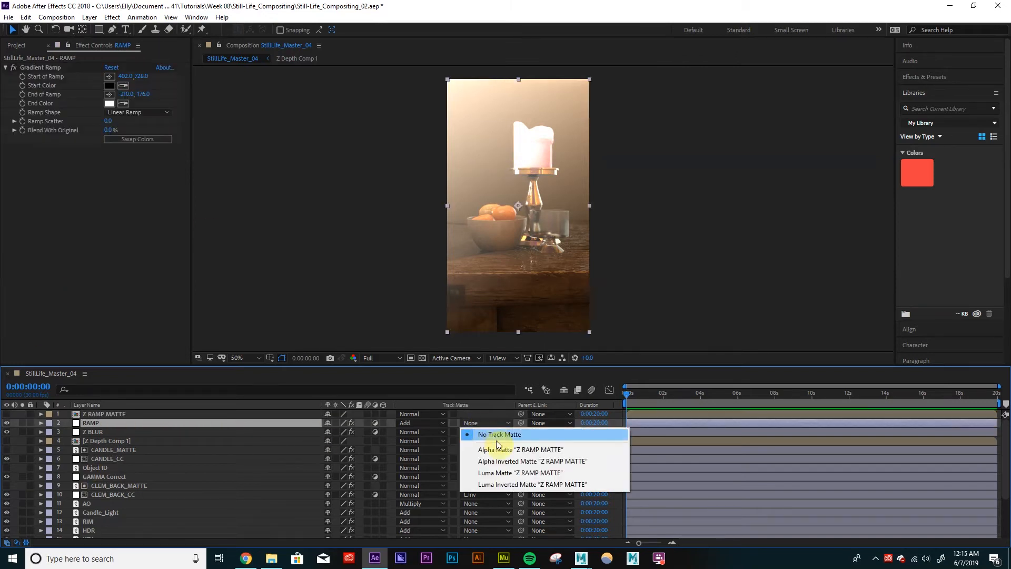
click(504, 472)
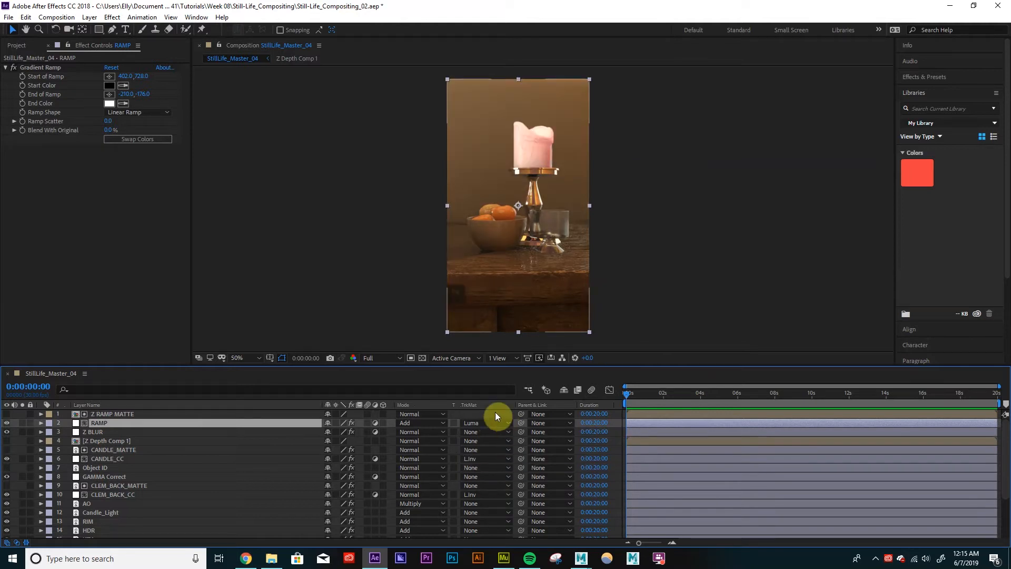
click(486, 425)
click(510, 484)
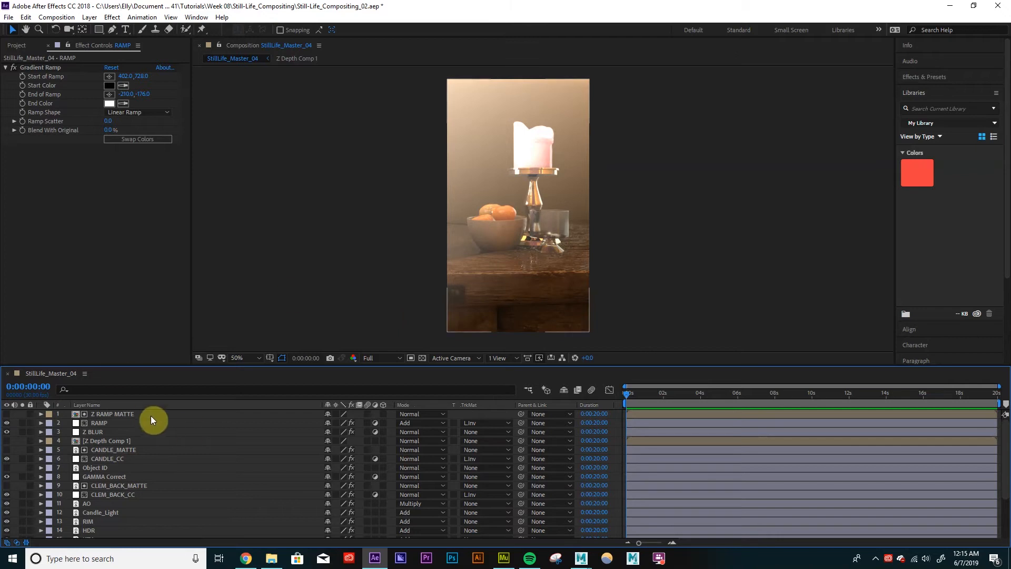
Step: Compare the RAMP layer with no track matte, then restore its Luma Inverted Matte
click(491, 423)
click(495, 435)
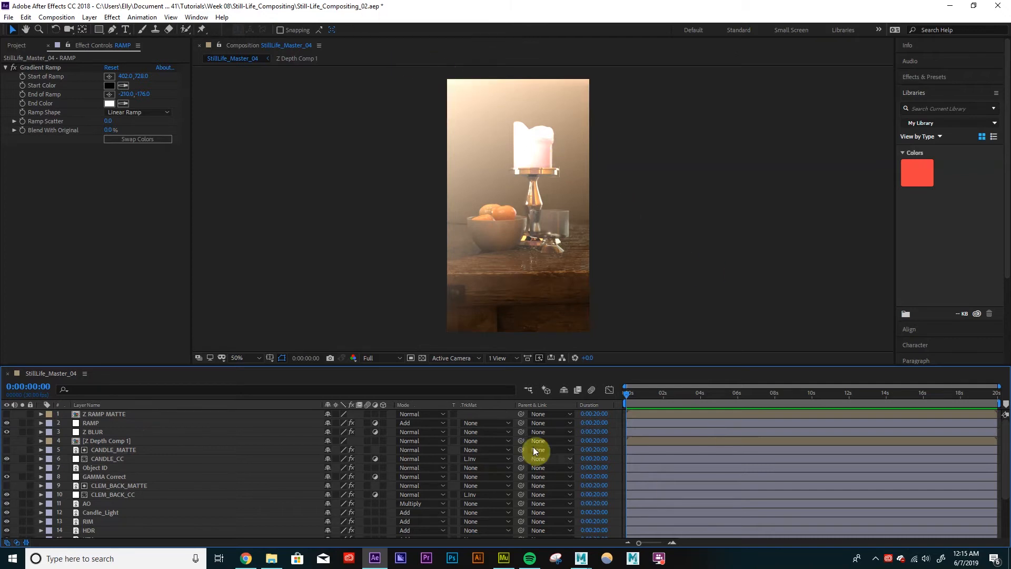
click(489, 424)
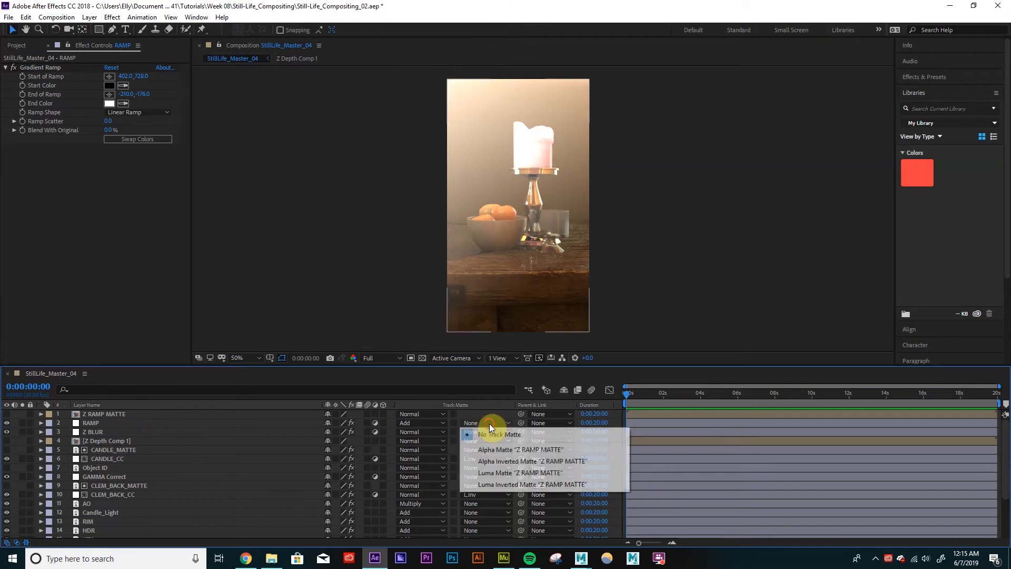
click(513, 482)
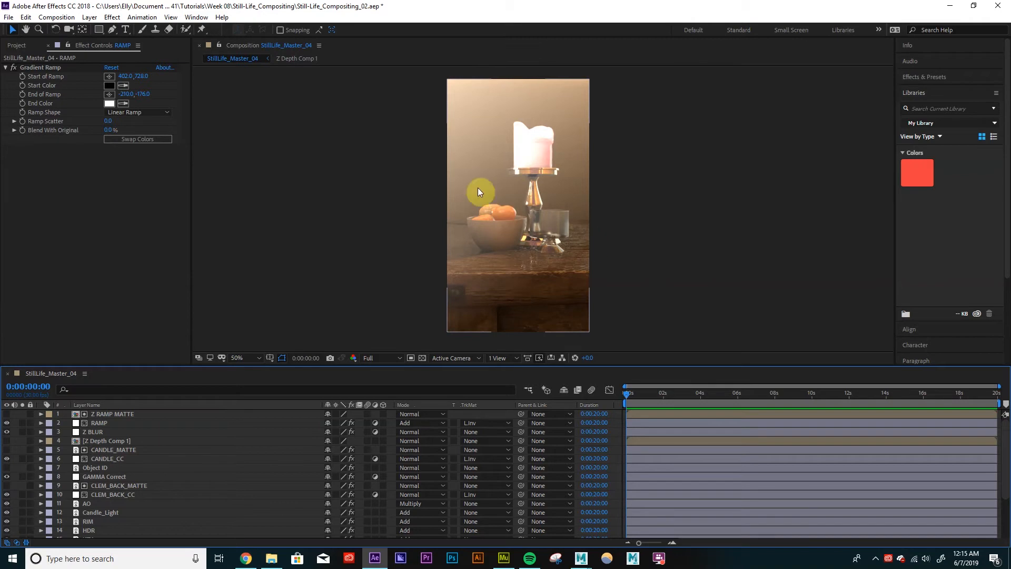
Step: Reduce the RAMP layer's opacity to 67% and toggle its visibility to compare the image with and without it
click(116, 423)
key(t)
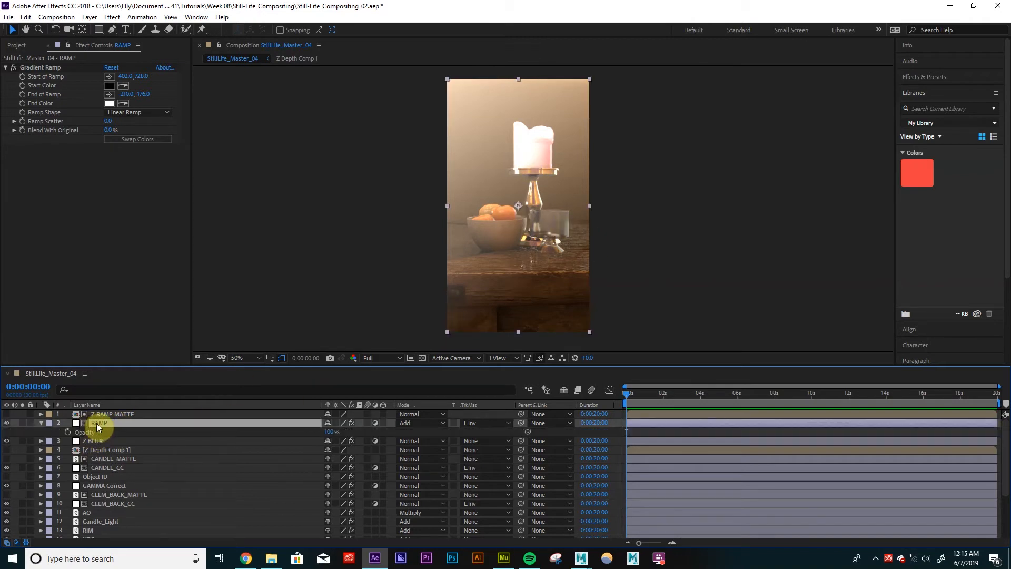
drag(331, 432, 311, 426)
click(379, 268)
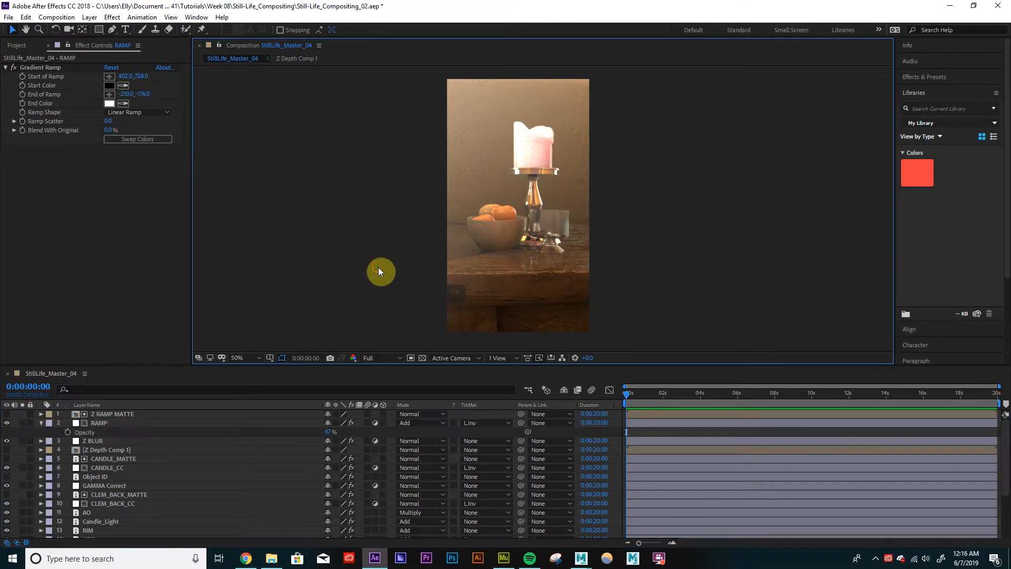
click(6, 423)
click(6, 423)
Step: Move the Gradient Ramp's start point up to the candlestick stem near the image centre, at about 304, 464
click(105, 424)
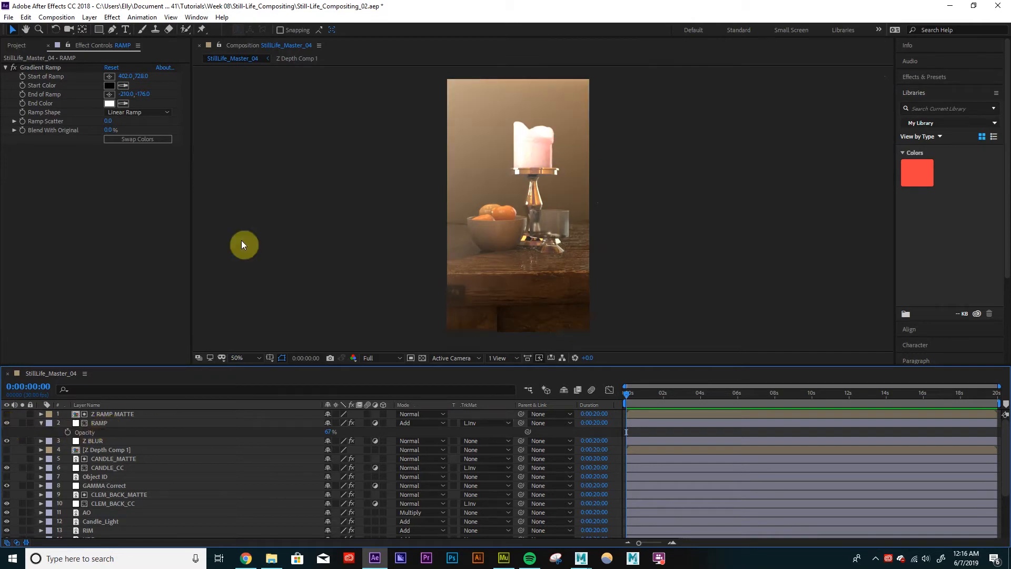
click(58, 67)
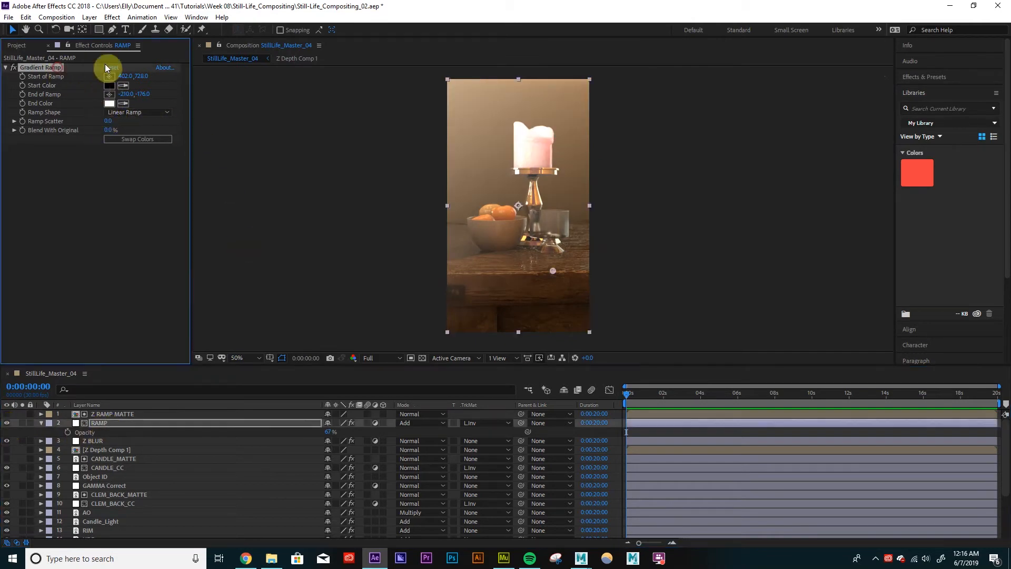
drag(551, 270, 536, 213)
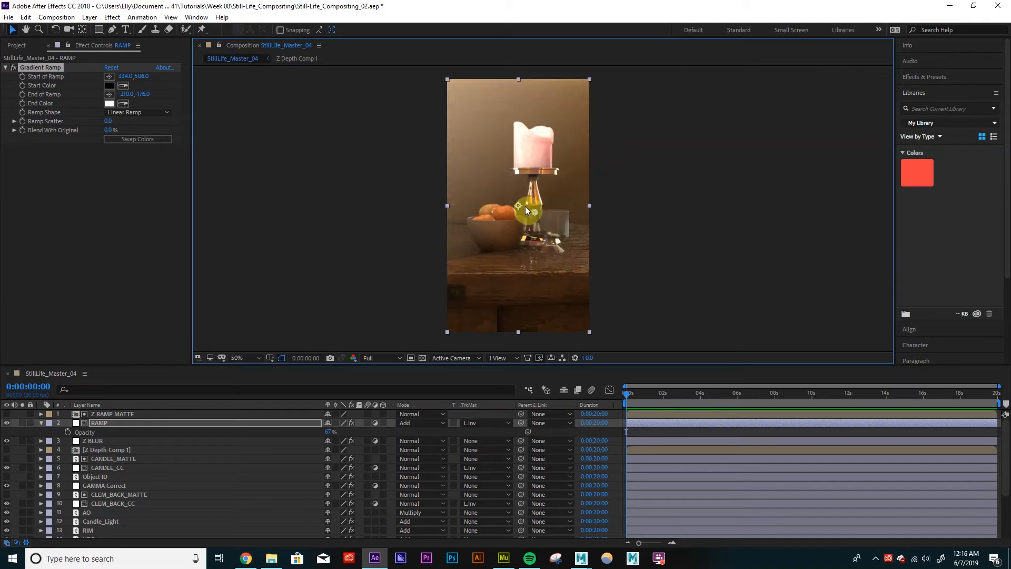
drag(535, 214, 527, 202)
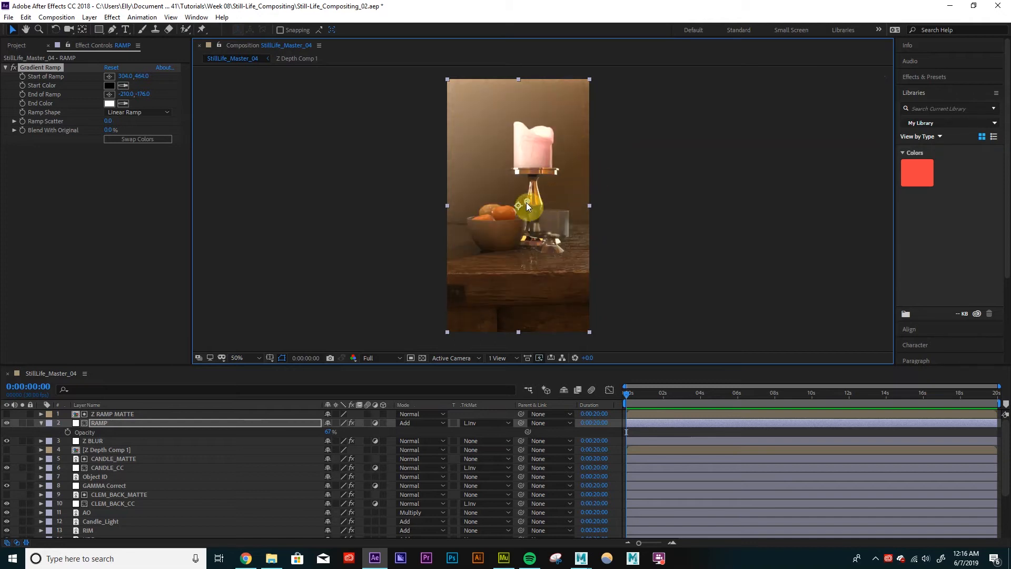
mouse_move(529, 201)
mouse_down()
mouse_move(535, 207)
mouse_move(528, 201)
mouse_up()
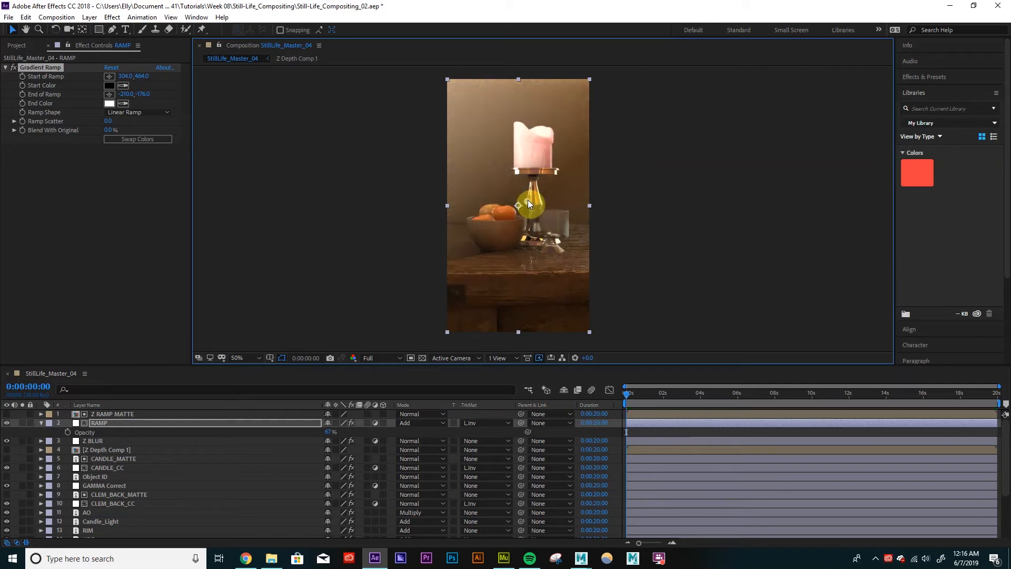
Step: Draw a closed four-point mask on the RAMP layer around the lower-right part of the image, with a diagonal upper edge crossing the candle
click(41, 423)
click(112, 425)
scroll(564, 286, down, 1)
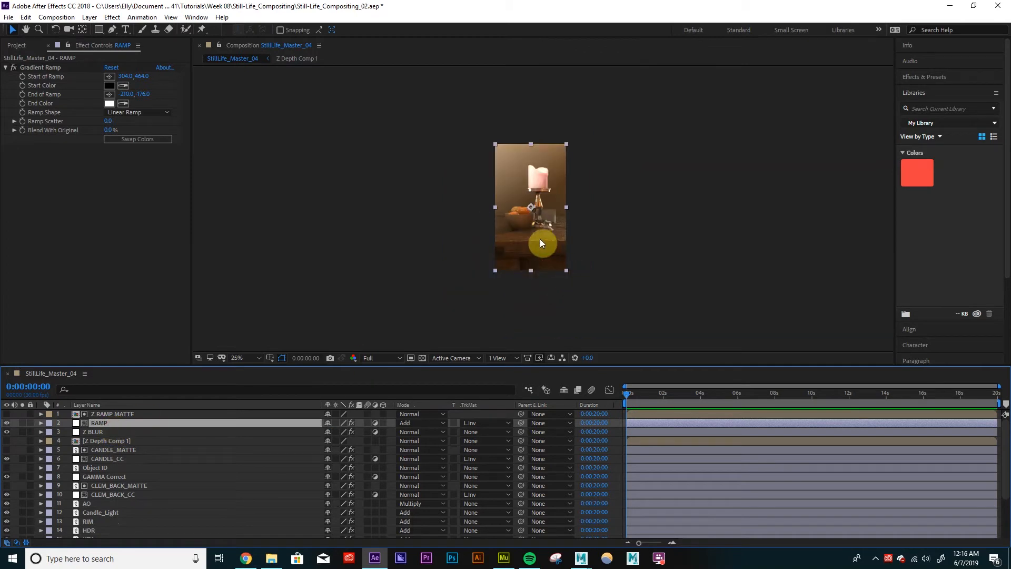
click(113, 29)
click(485, 275)
click(483, 202)
click(574, 141)
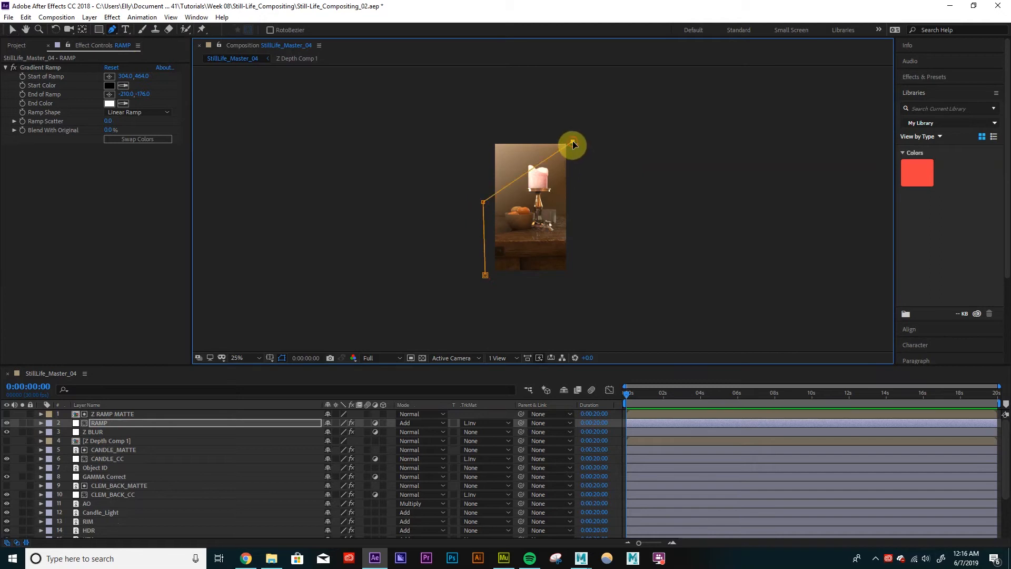
click(582, 278)
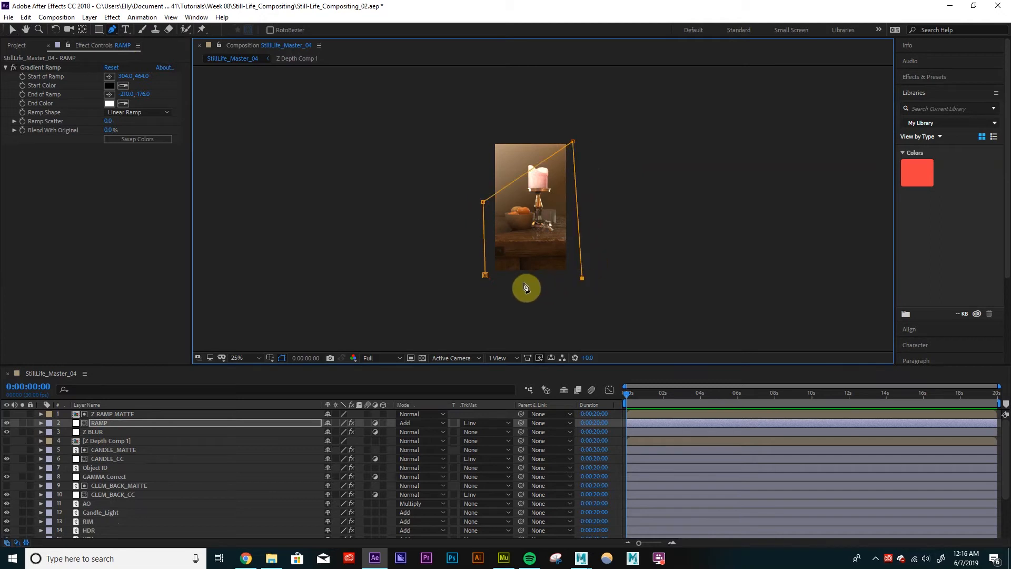
click(485, 275)
key(period)
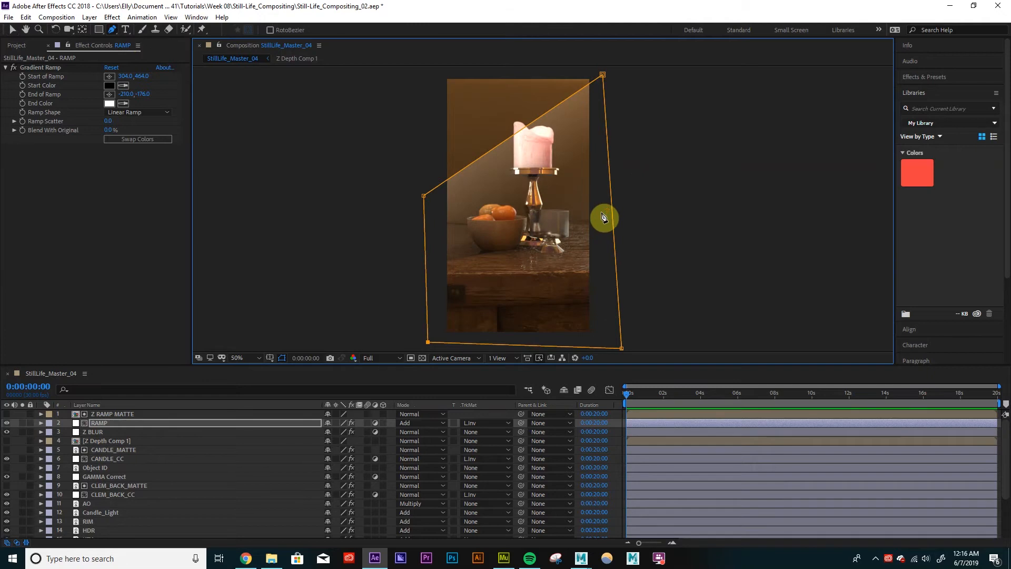
Step: Set the mode of the RAMP layer's Mask 1 to Subtract
click(175, 423)
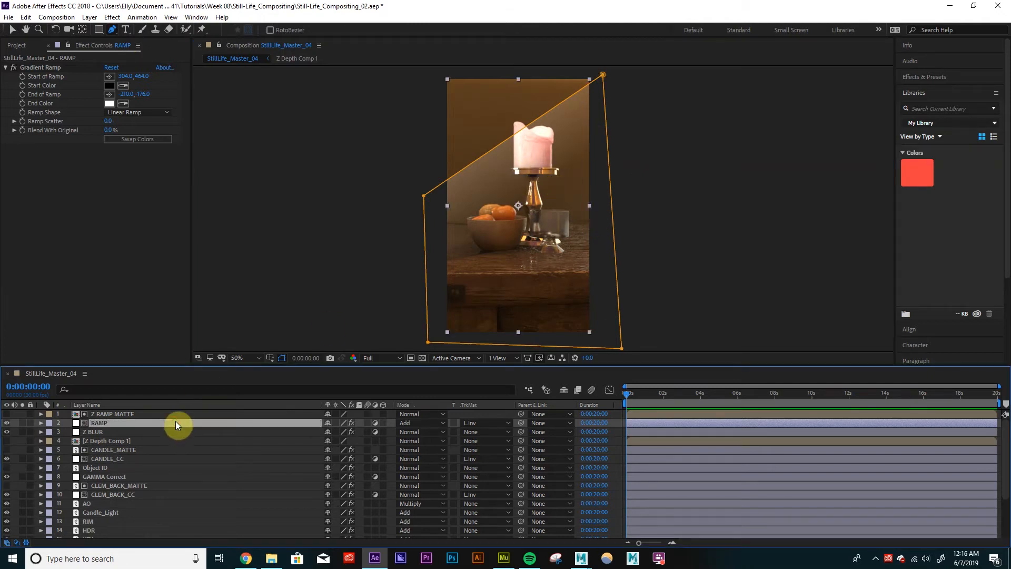
click(40, 423)
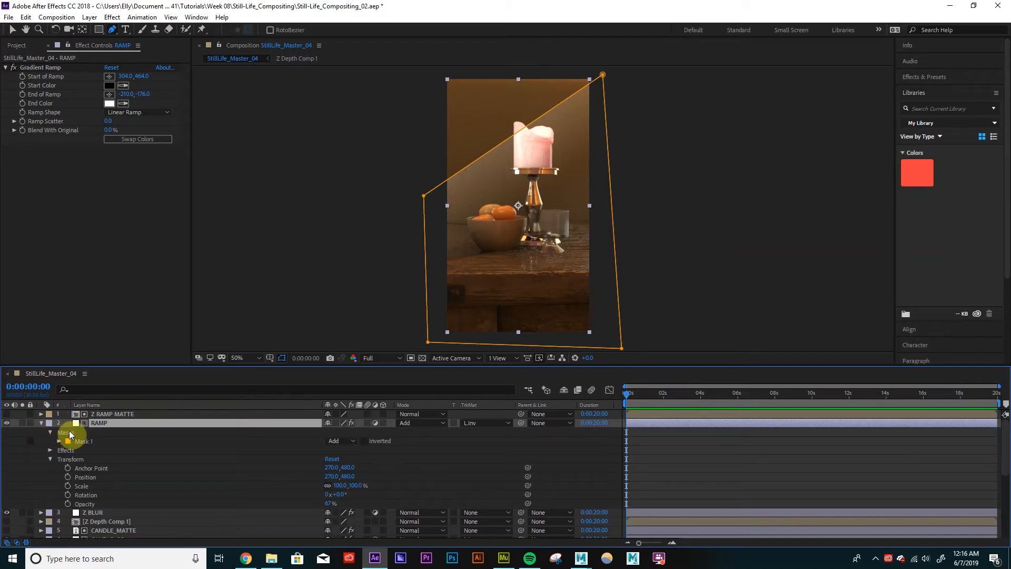
click(345, 441)
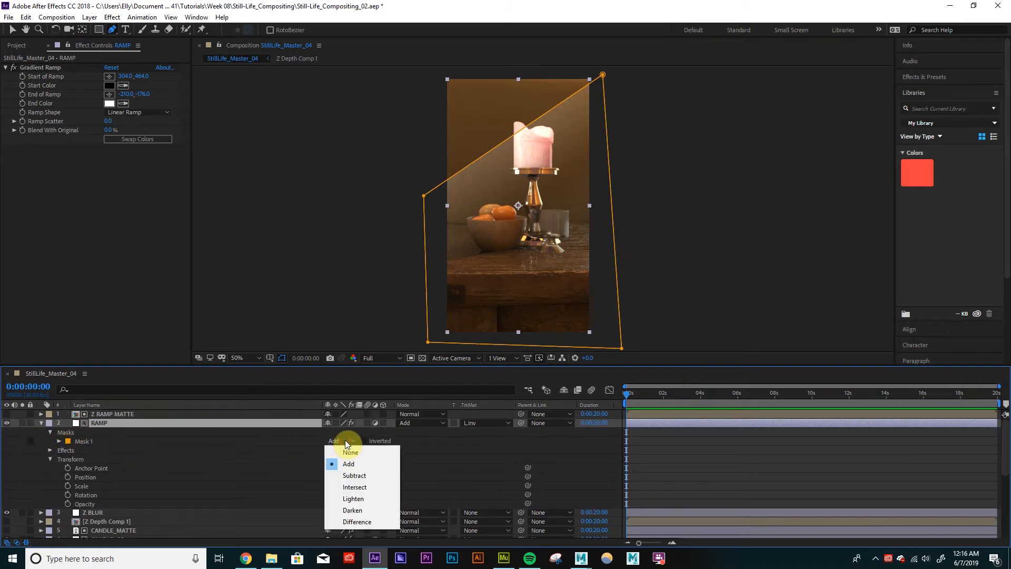
click(357, 477)
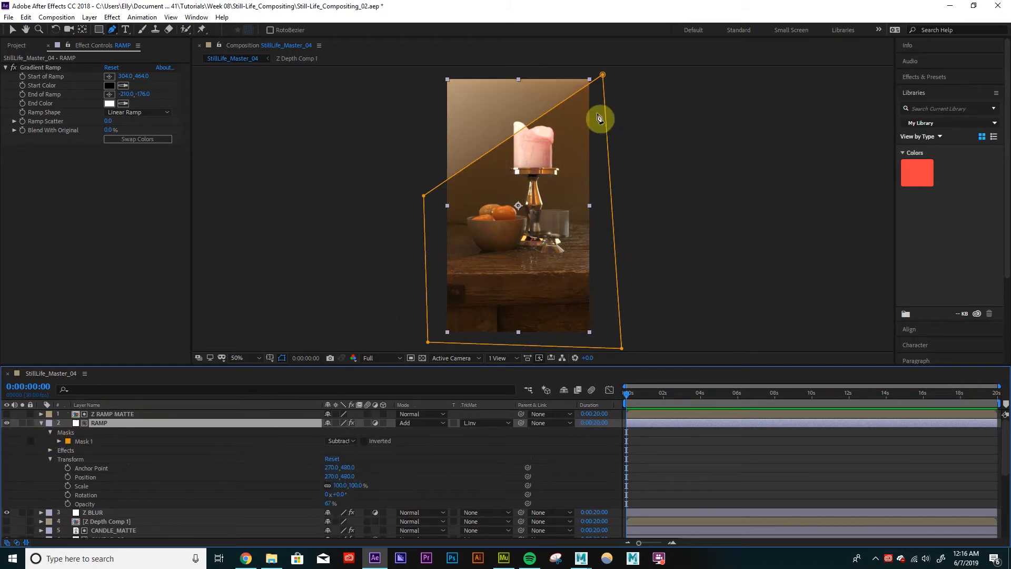
Step: Try feather values of 200 and 250 pixels on the RAMP layer's Mask 1
click(59, 440)
click(128, 459)
click(338, 460)
text(200)
key(Return)
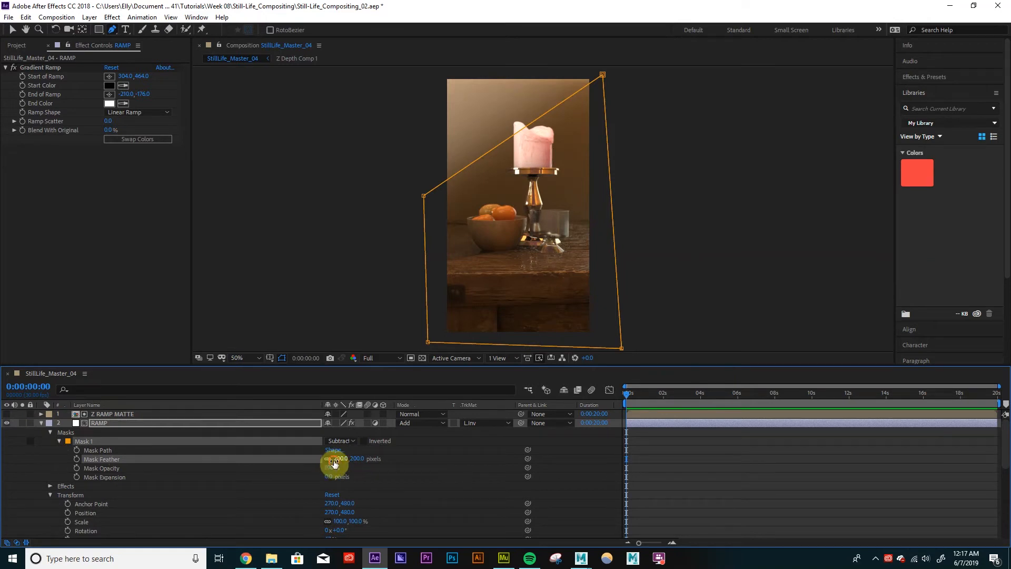
click(338, 459)
text(250)
key(Return)
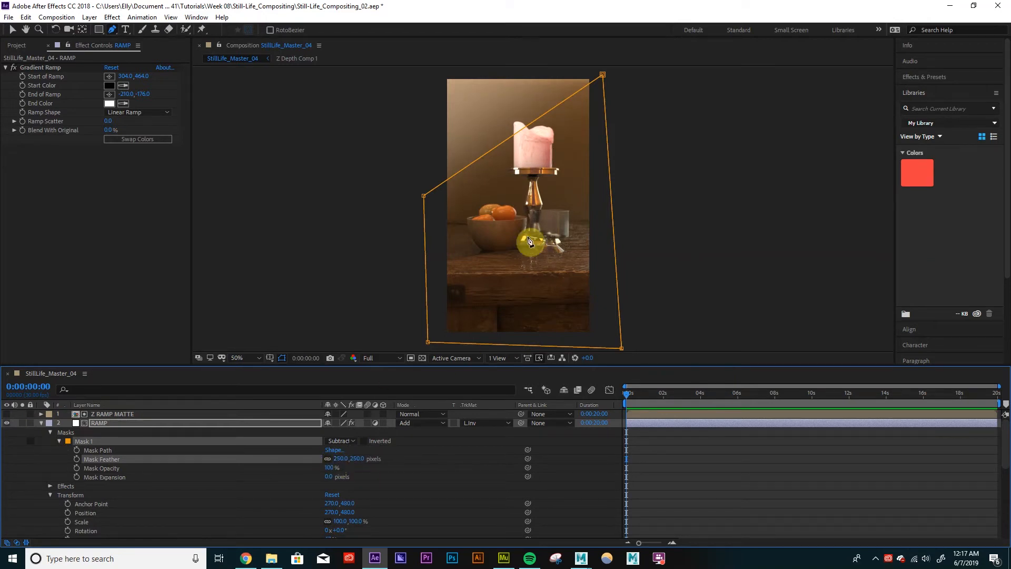
click(41, 423)
click(138, 422)
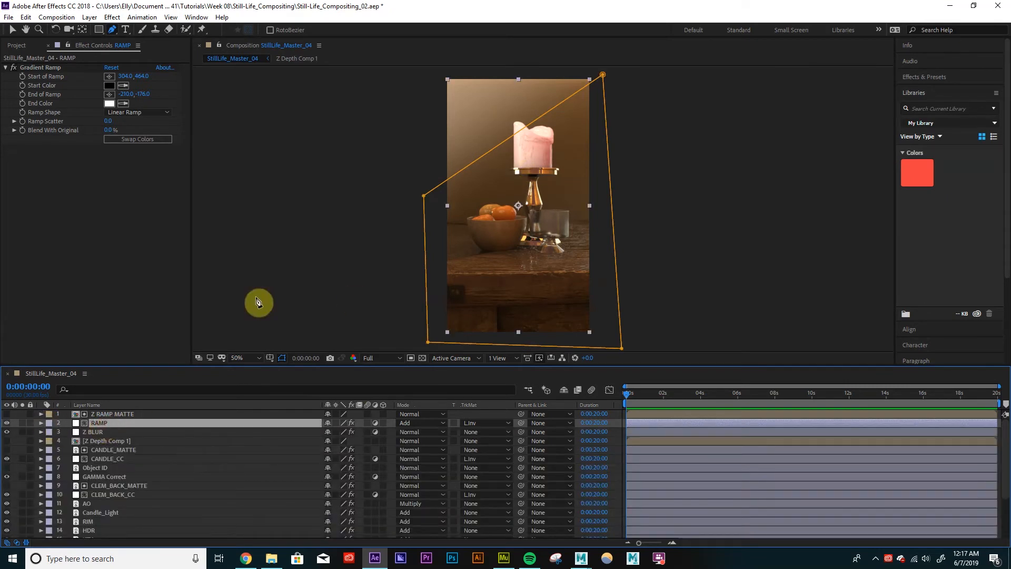
Step: Set the feather of the RAMP layer's Mask 1 to 500 pixels and check the softened light in the composition
key(v)
click(268, 288)
scroll(641, 251, down, 2)
scroll(643, 255, up, 2)
click(125, 424)
key(m)
click(59, 432)
click(341, 450)
text(500)
click(336, 451)
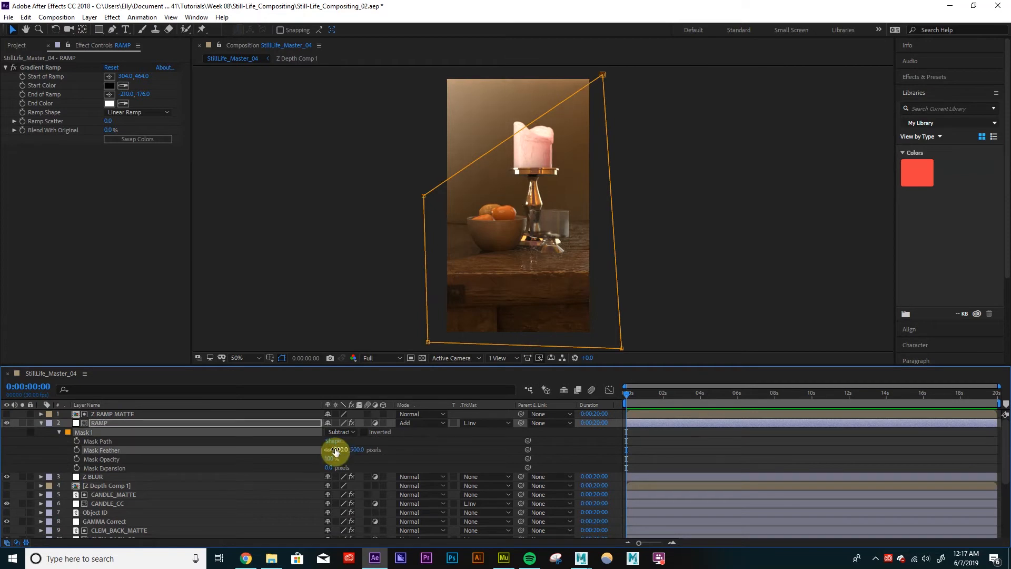
click(315, 223)
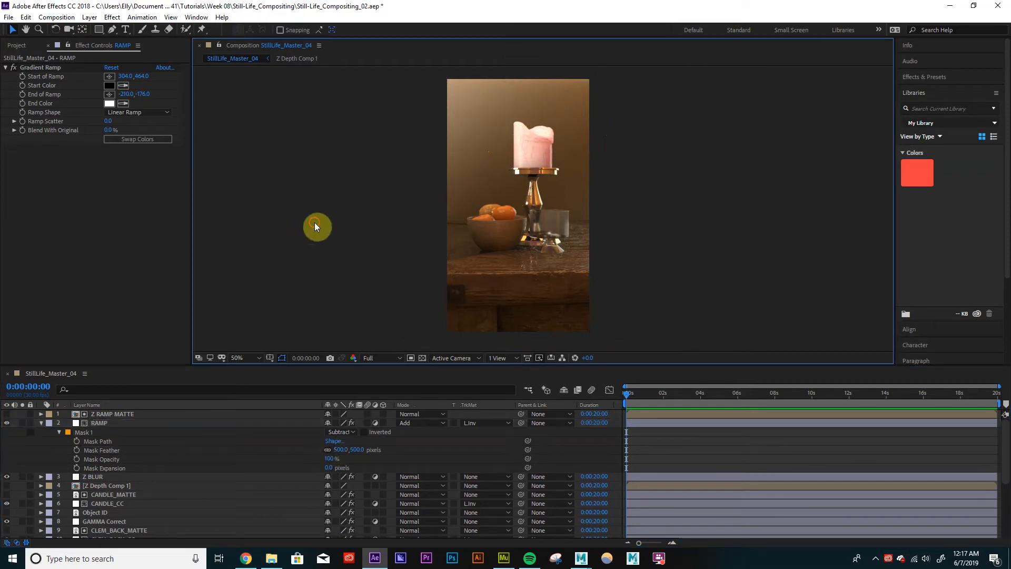
key(comma)
key(period)
key(comma)
key(period)
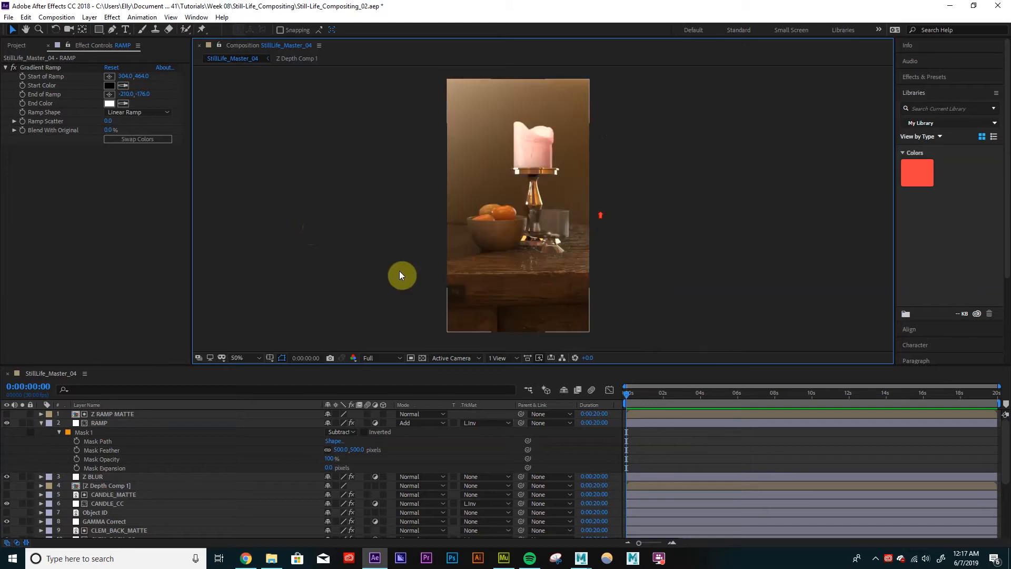
Step: Lower the RAMP layer's opacity to 40% and collapse its properties after checking the image
click(109, 422)
key(t)
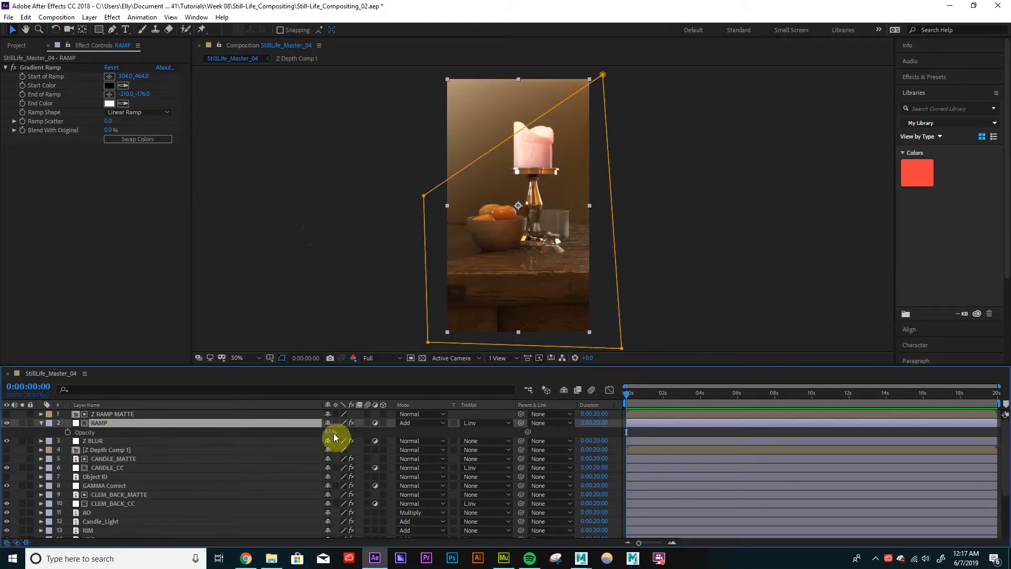
drag(330, 432, 320, 435)
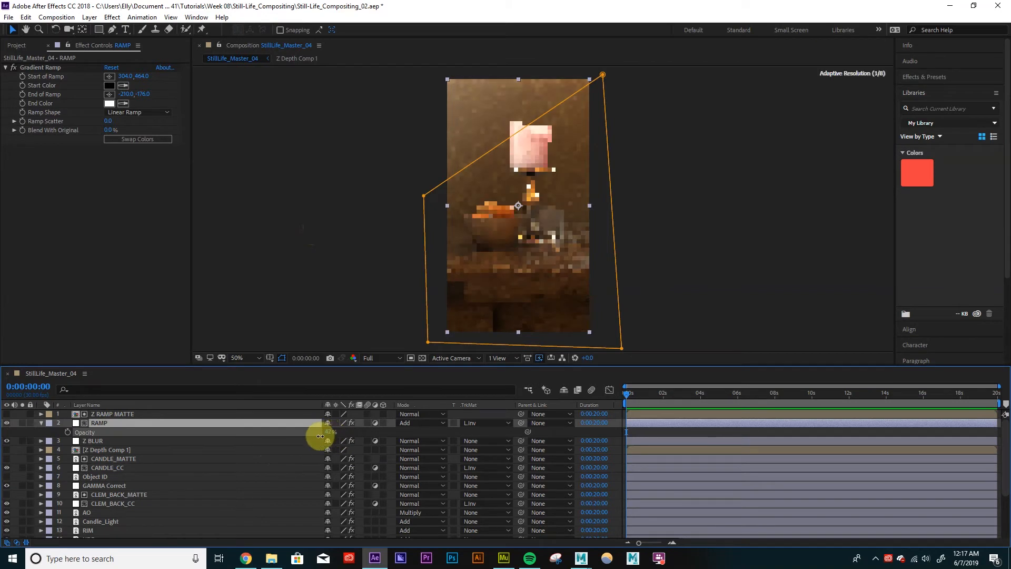
click(327, 433)
text(40)
key(Return)
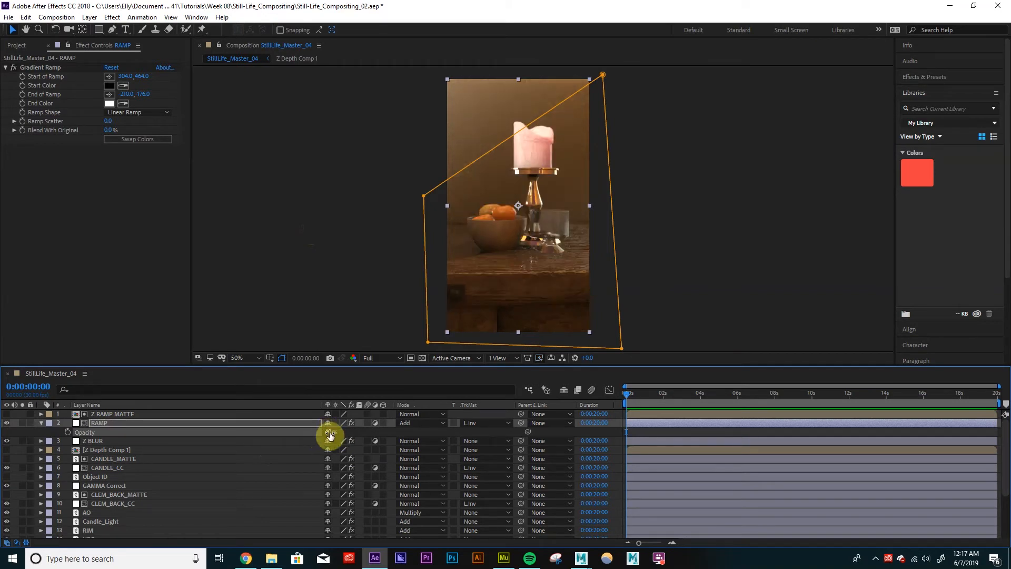
click(323, 240)
key(comma)
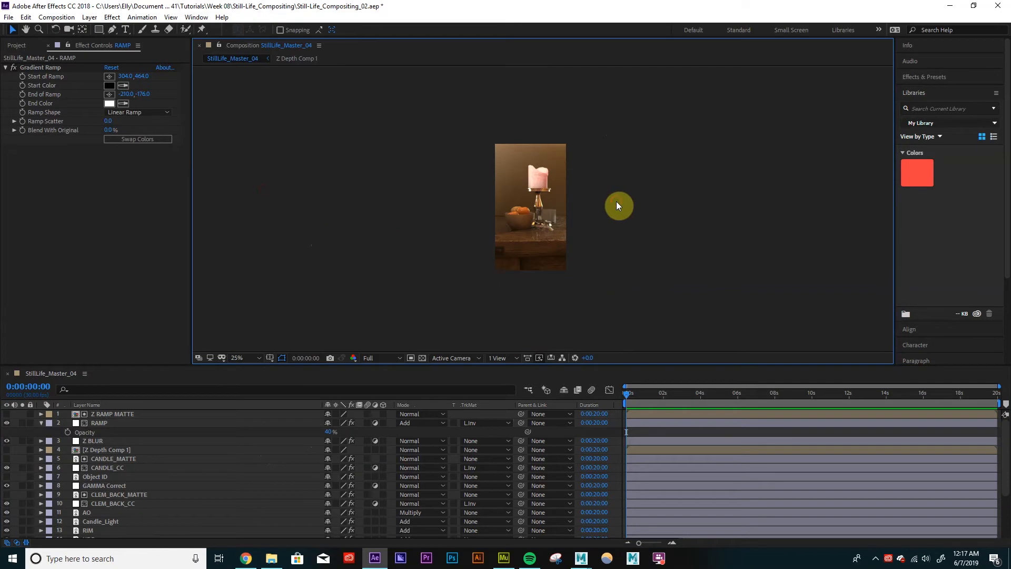
key(period)
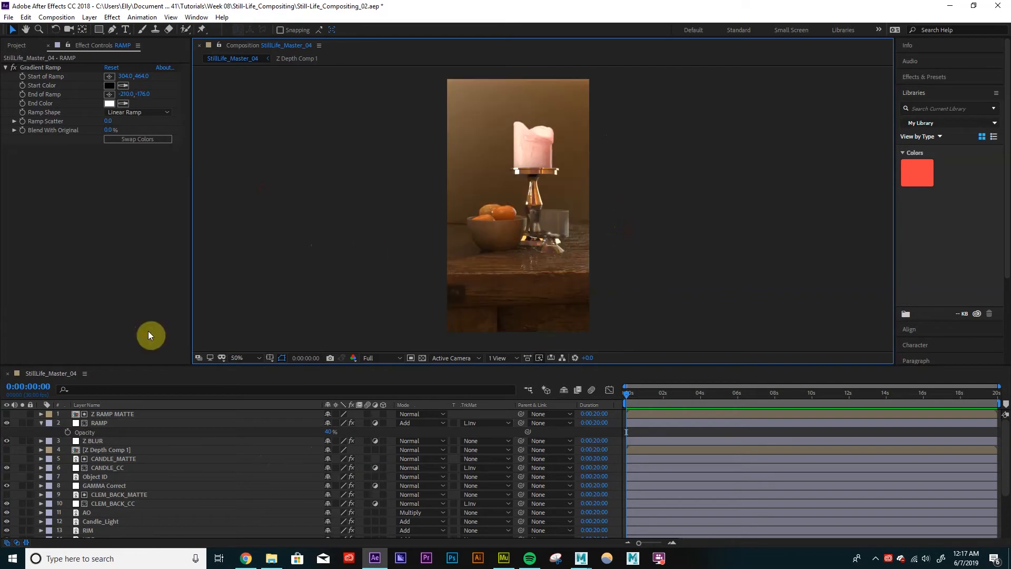
click(41, 423)
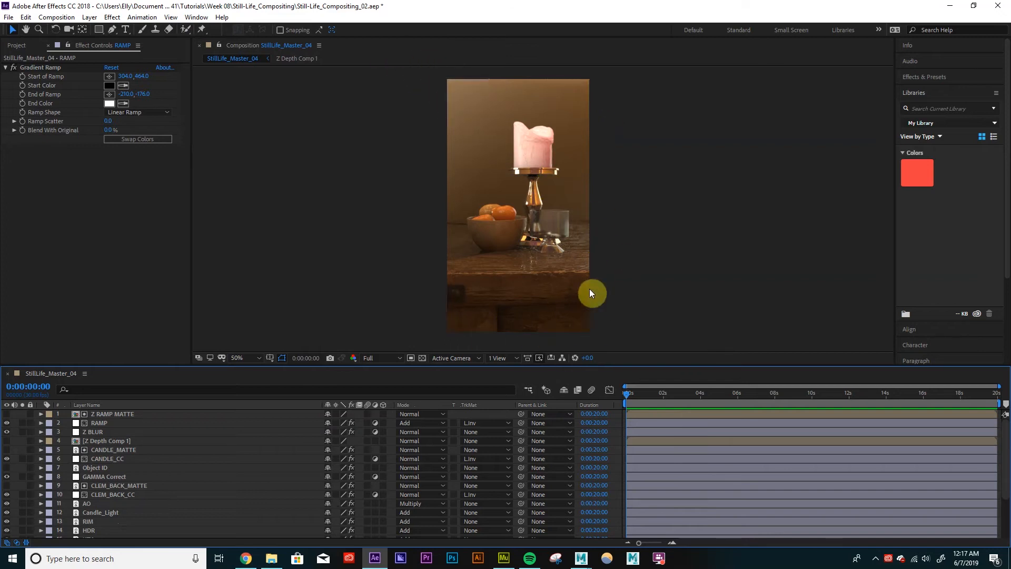
Step: Duplicate the RAMP layer and set the copy's blending mode to Multiply
key(comma)
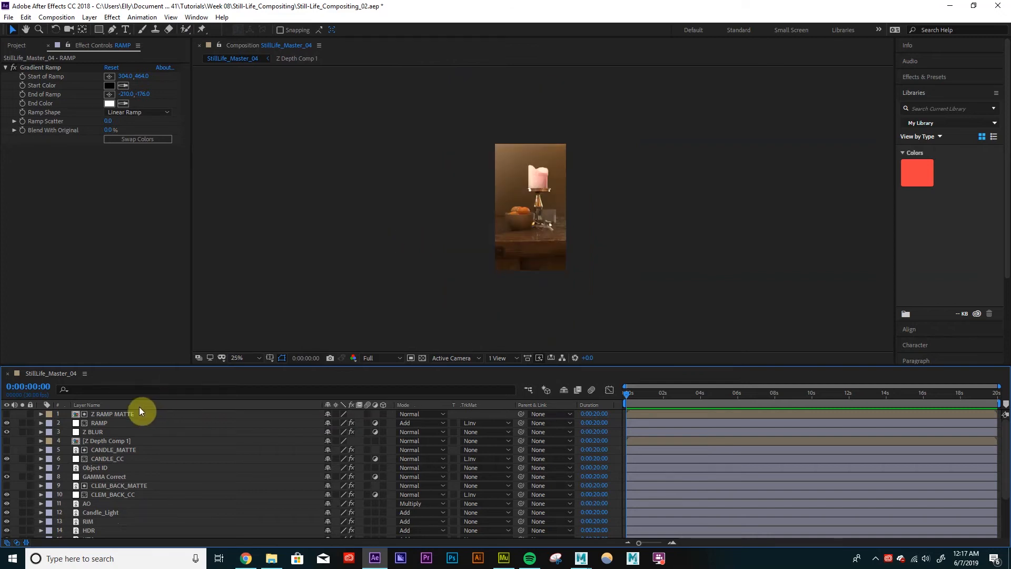
click(123, 422)
click(127, 412)
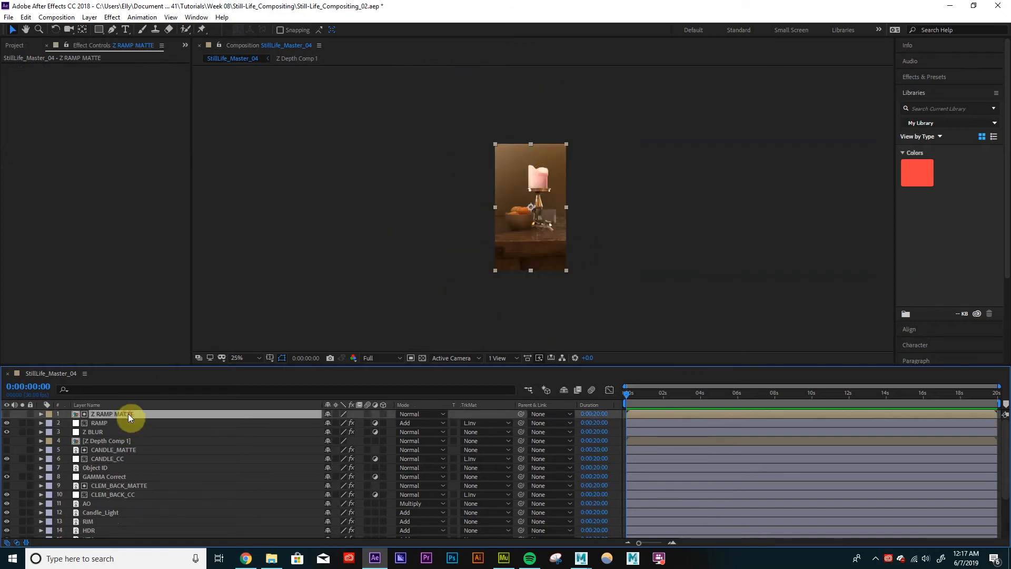
click(128, 422)
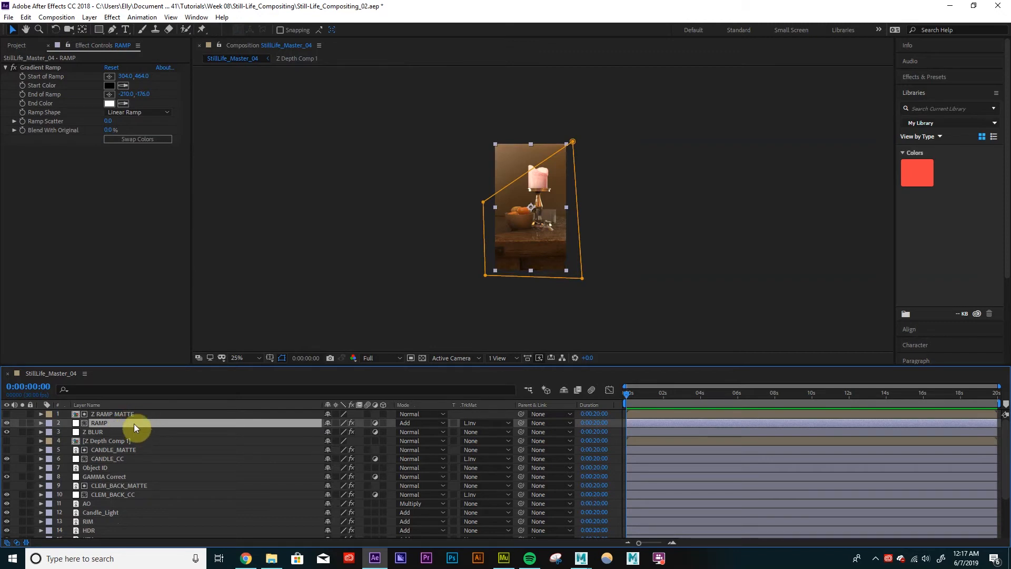
key(ctrl+d)
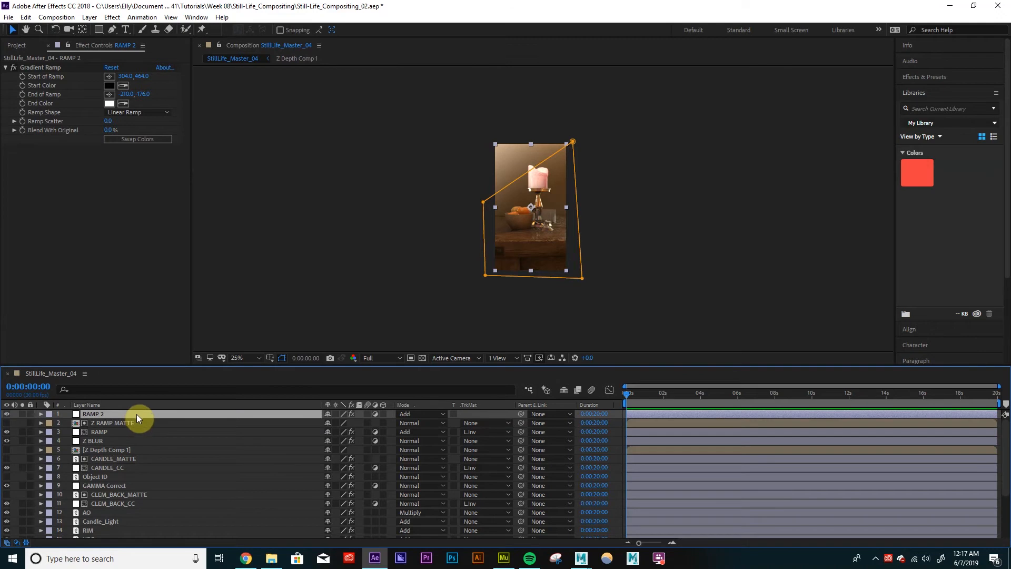
click(411, 414)
click(484, 140)
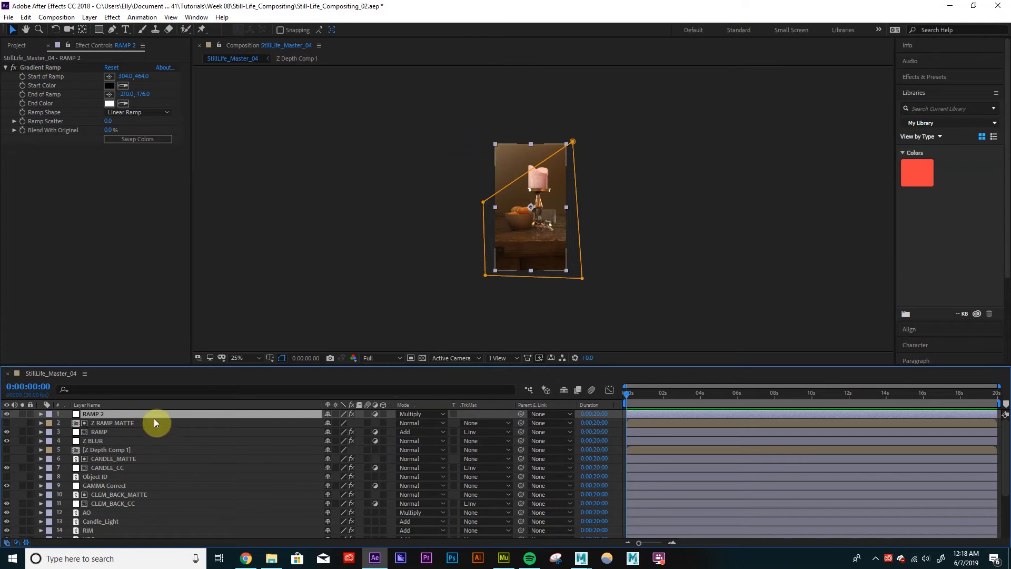
click(713, 216)
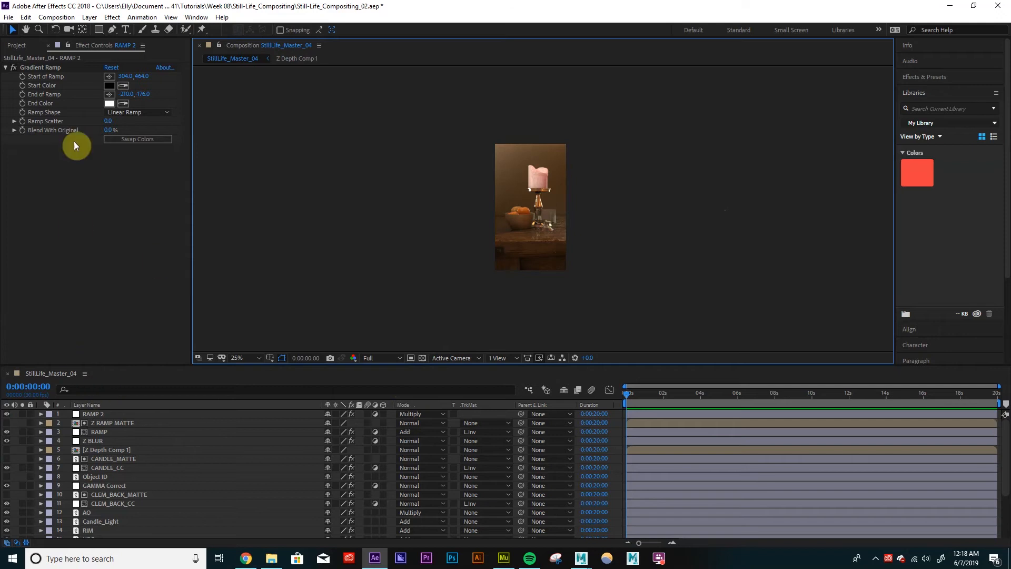
Step: Delete Mask 1 from the RAMP 2 layer
click(58, 67)
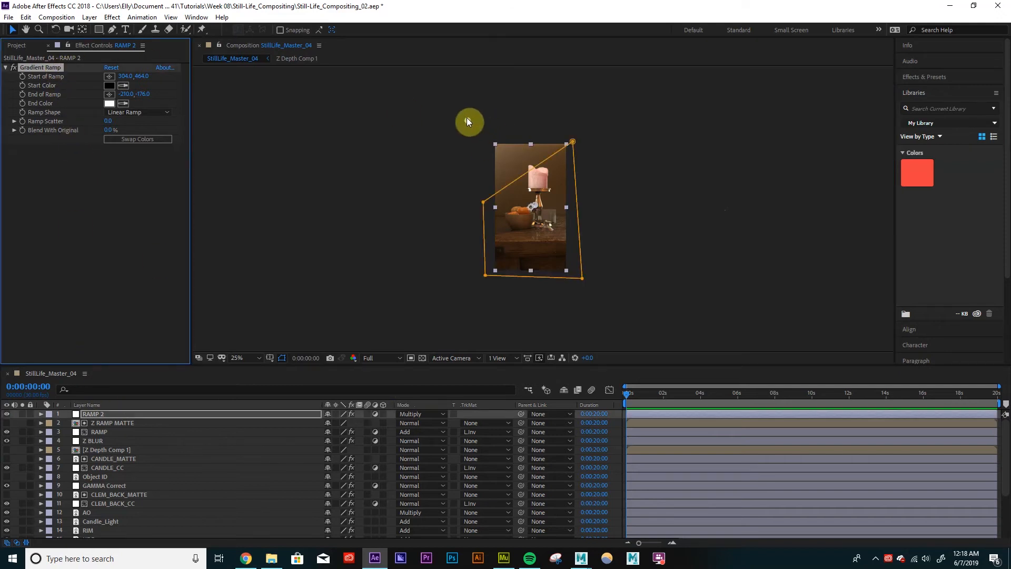
key(m)
click(120, 426)
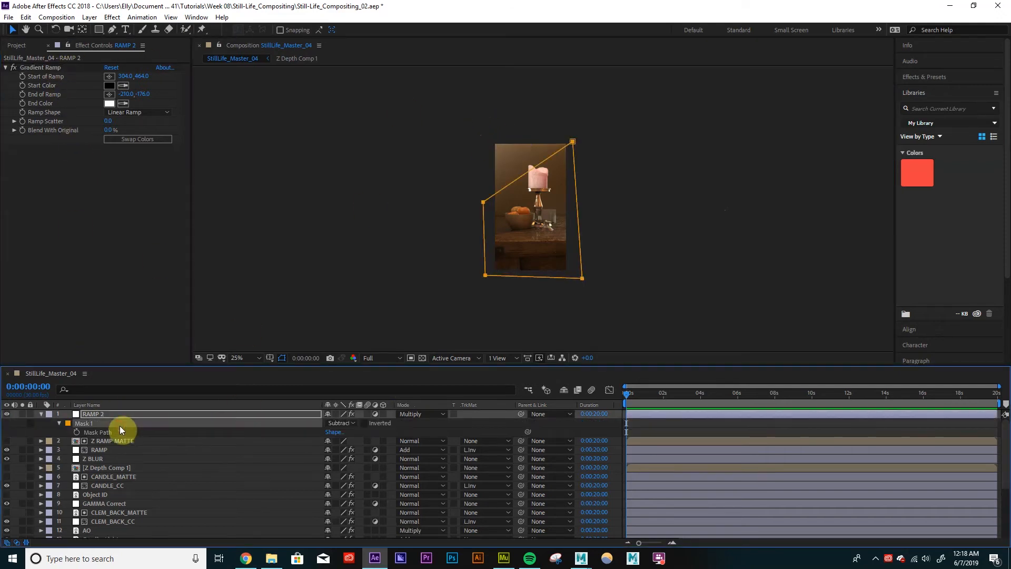
key(Delete)
click(120, 415)
click(348, 273)
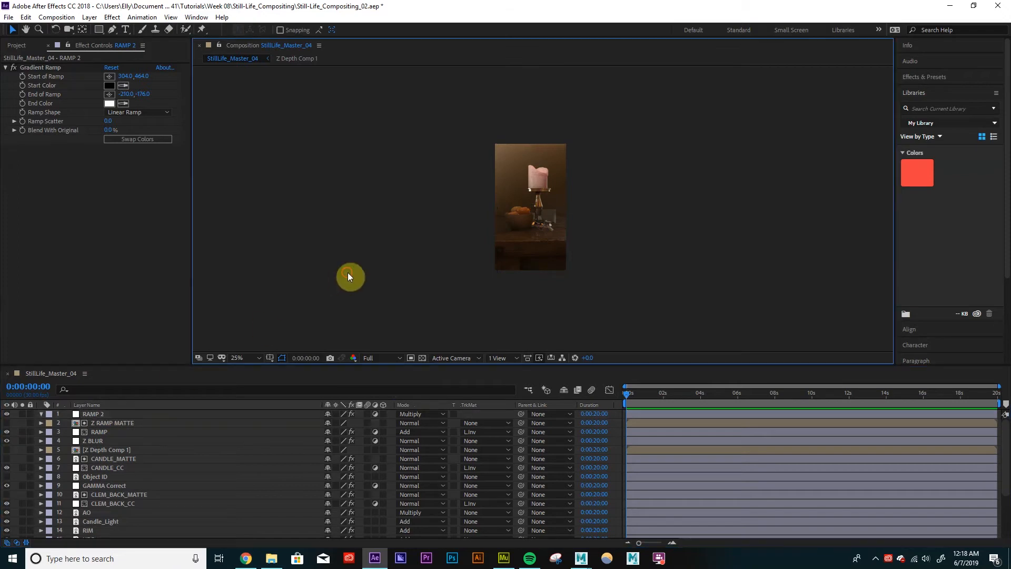
key(period)
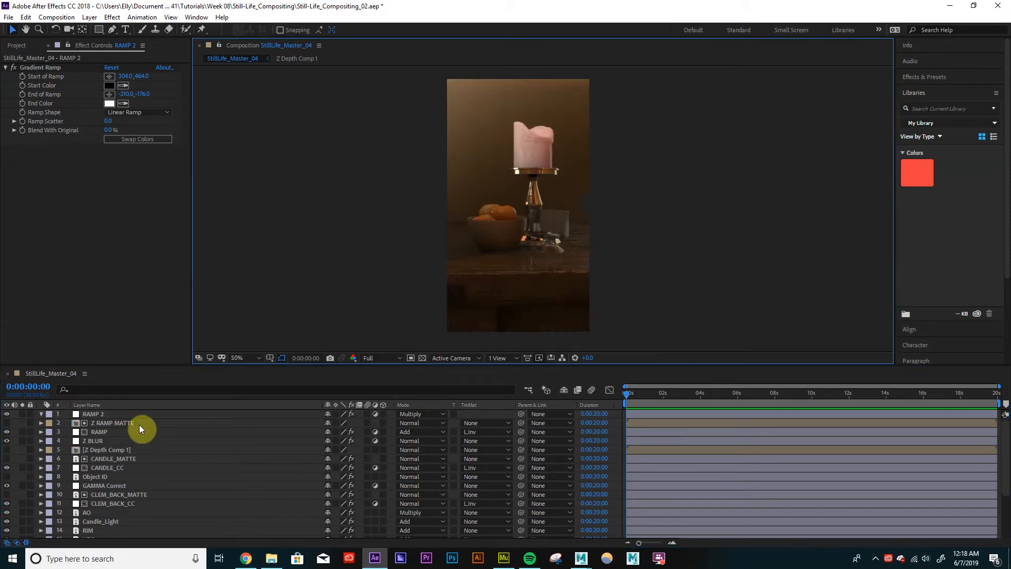
Step: Reposition RAMP 2's Gradient Ramp over the table, with its start at about 372, 752 and its end at about 266, 564
click(103, 414)
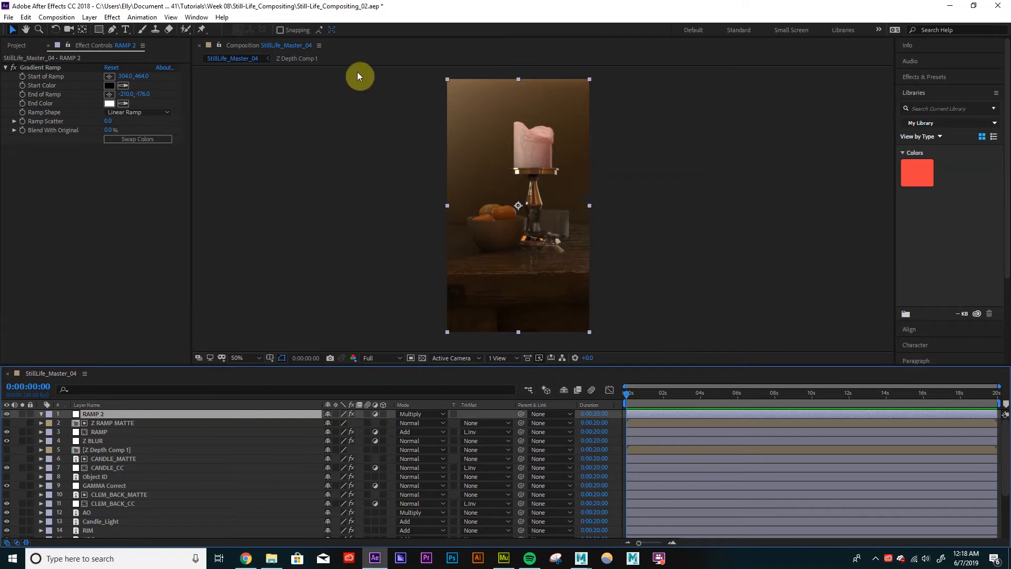
click(47, 69)
key(comma)
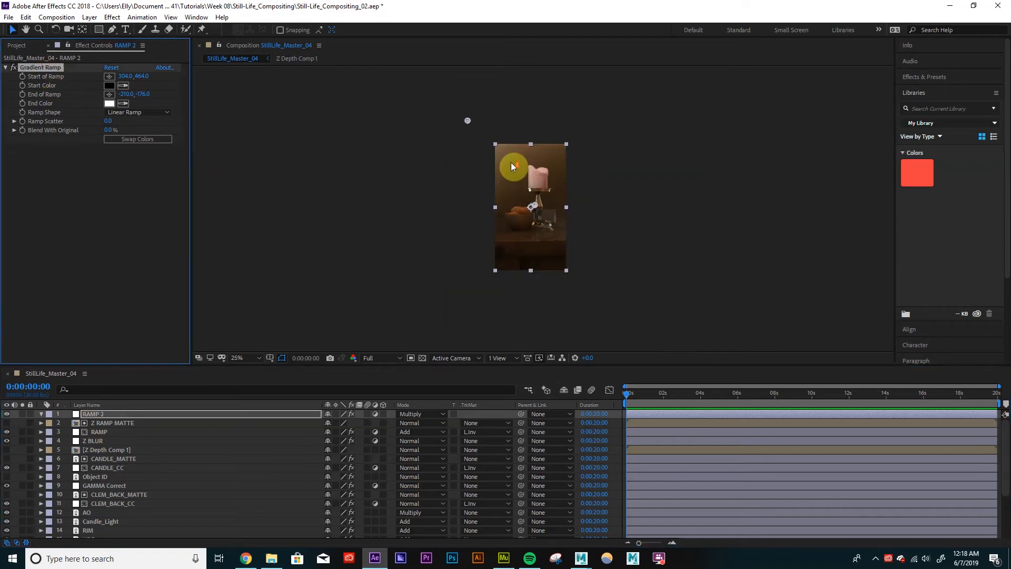
drag(535, 187, 562, 256)
drag(466, 123, 533, 210)
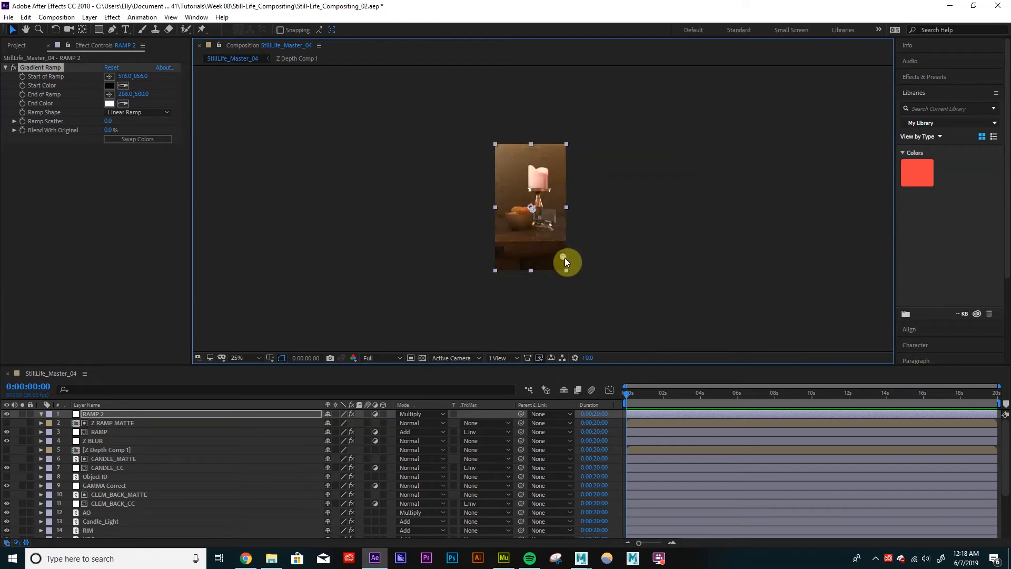
drag(567, 261, 546, 243)
drag(531, 206, 527, 215)
click(611, 285)
scroll(607, 283, up, 2)
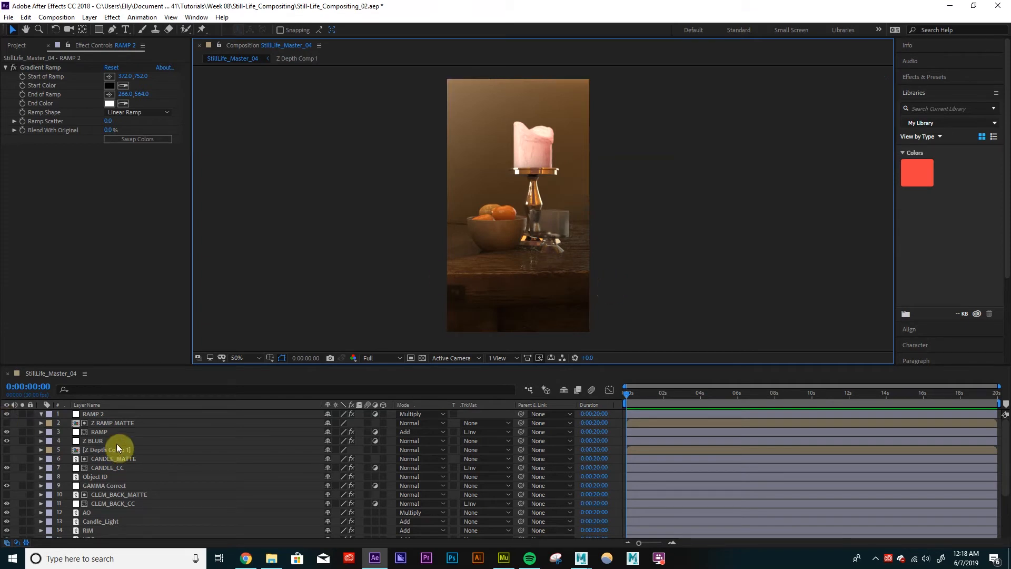
Step: Toggle the RAMP 2 layer's visibility repeatedly to compare the table area with and without the darkening gradient
click(98, 415)
click(6, 414)
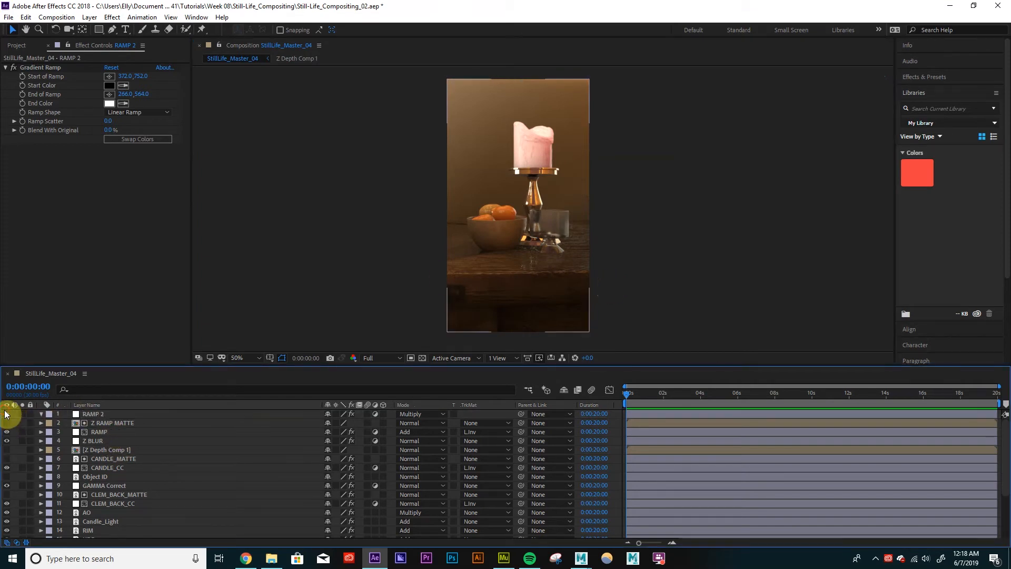
click(6, 414)
click(7, 414)
click(6, 414)
click(7, 414)
click(6, 414)
click(6, 414)
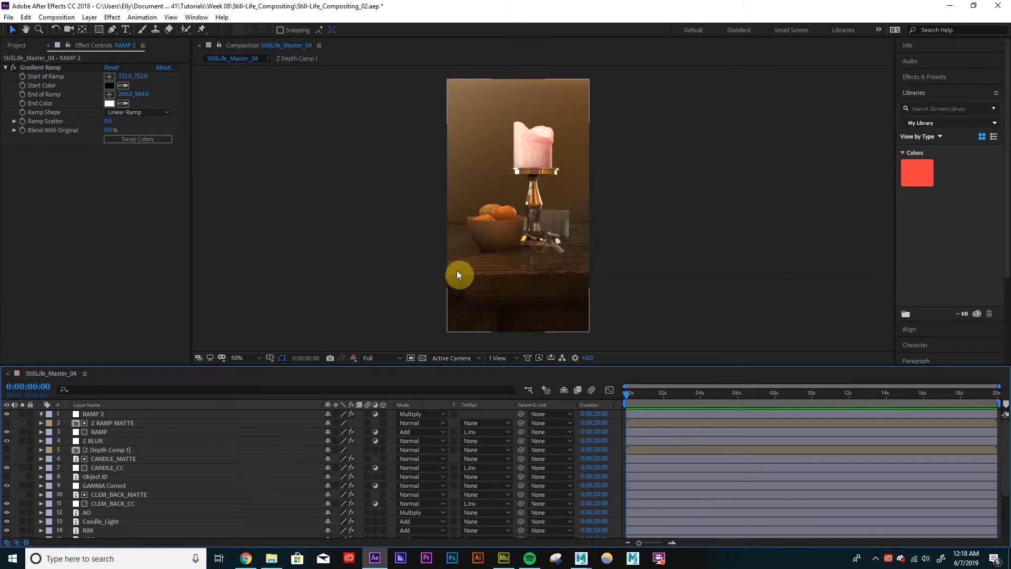
click(6, 415)
click(7, 415)
click(7, 415)
click(7, 414)
click(7, 415)
click(7, 415)
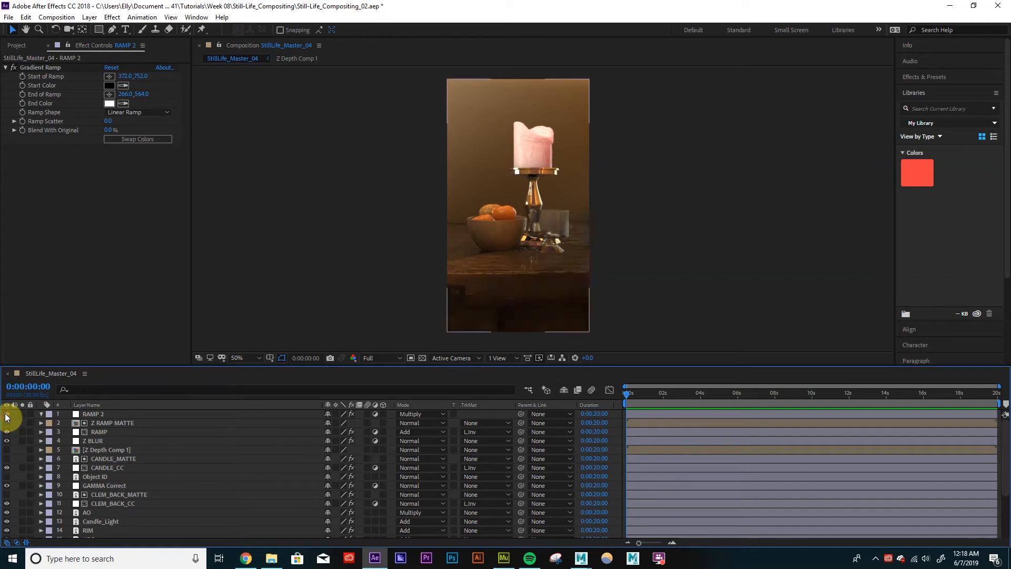
Step: Draw a closed four-point mask on RAMP 2 around the upper part of the image, with a diagonal lower edge crossing the table
click(93, 415)
click(112, 31)
click(433, 304)
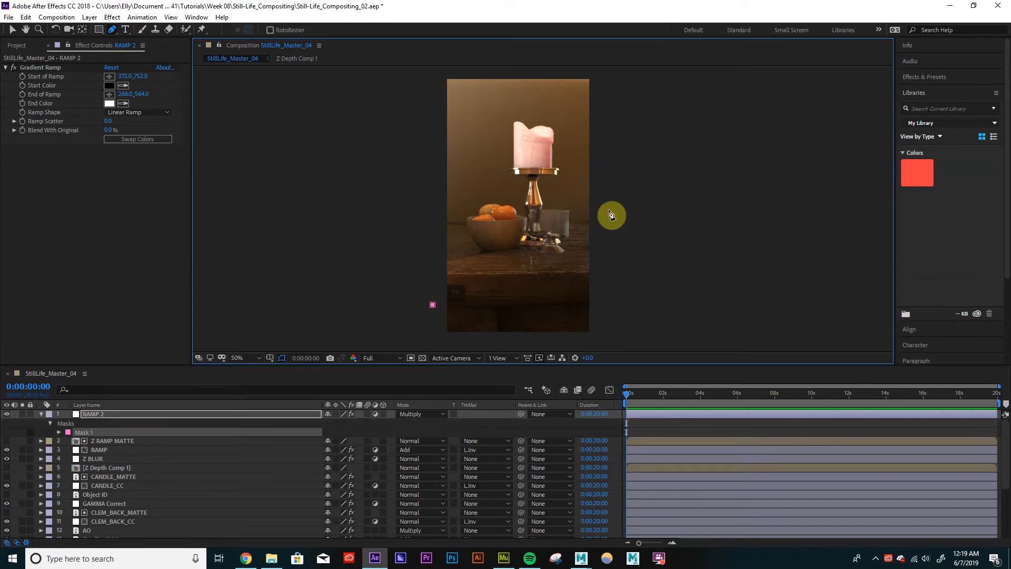
click(614, 202)
click(608, 69)
click(429, 70)
click(434, 305)
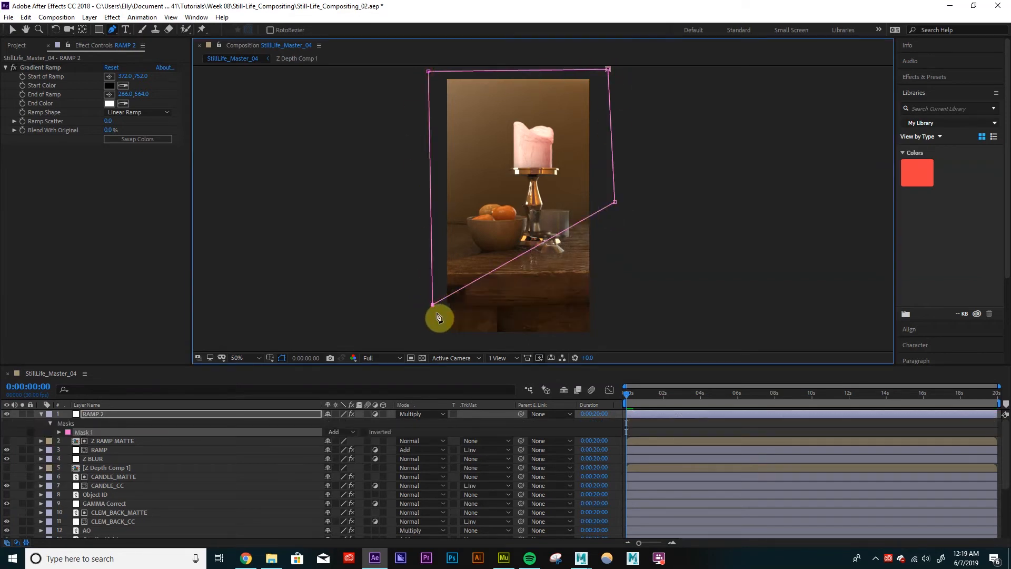
Step: Set RAMP 2's Mask 1 to Subtract with a feather of 500 pixels and check the composition
click(335, 432)
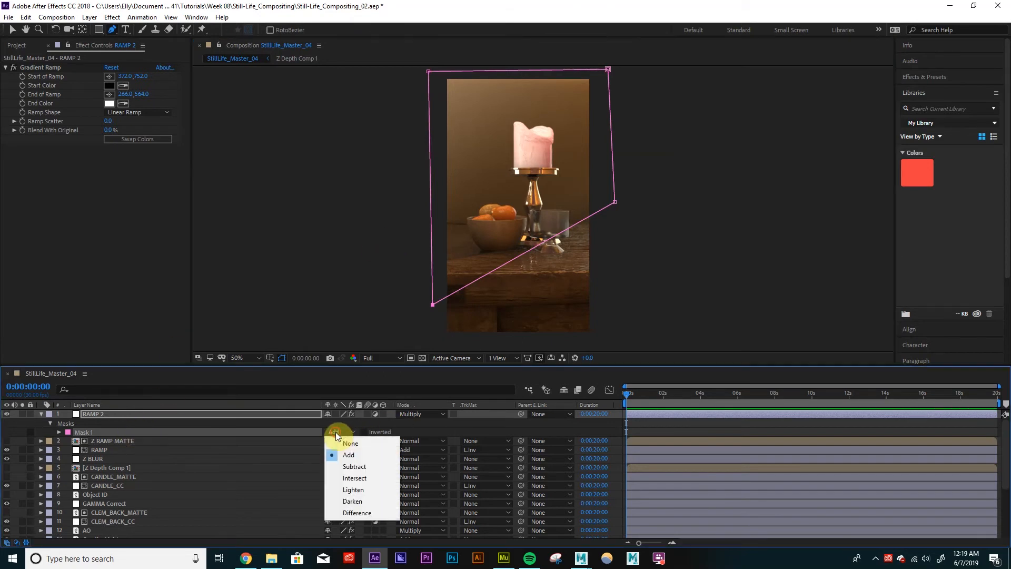
click(354, 466)
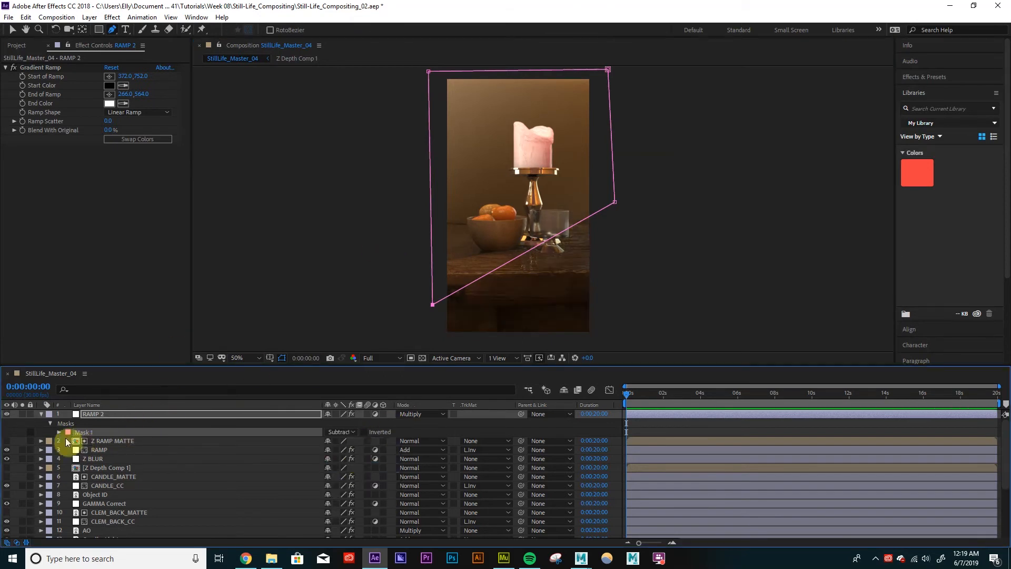
click(57, 433)
click(337, 450)
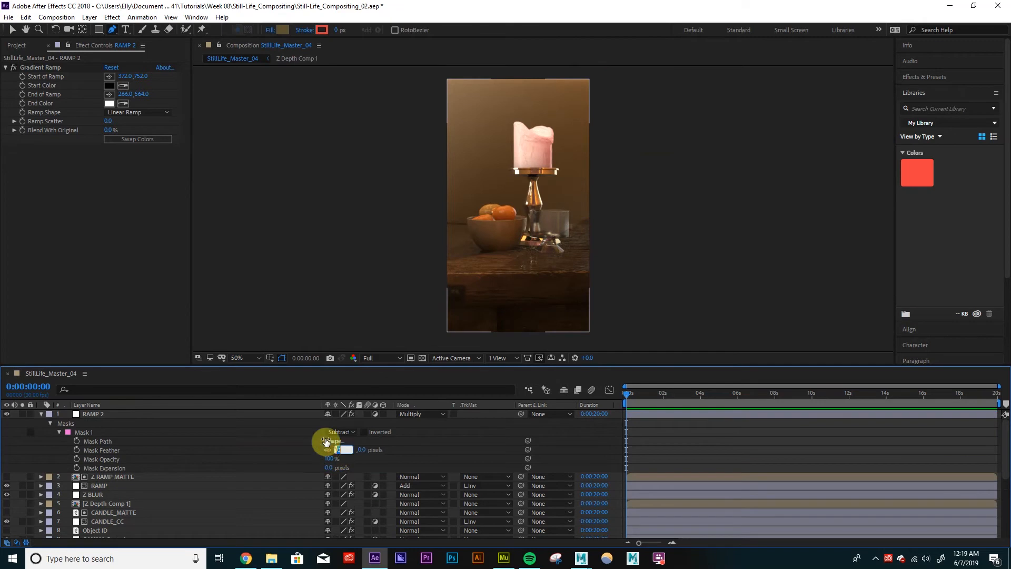
text(500)
key(Return)
key(v)
click(684, 258)
key(comma)
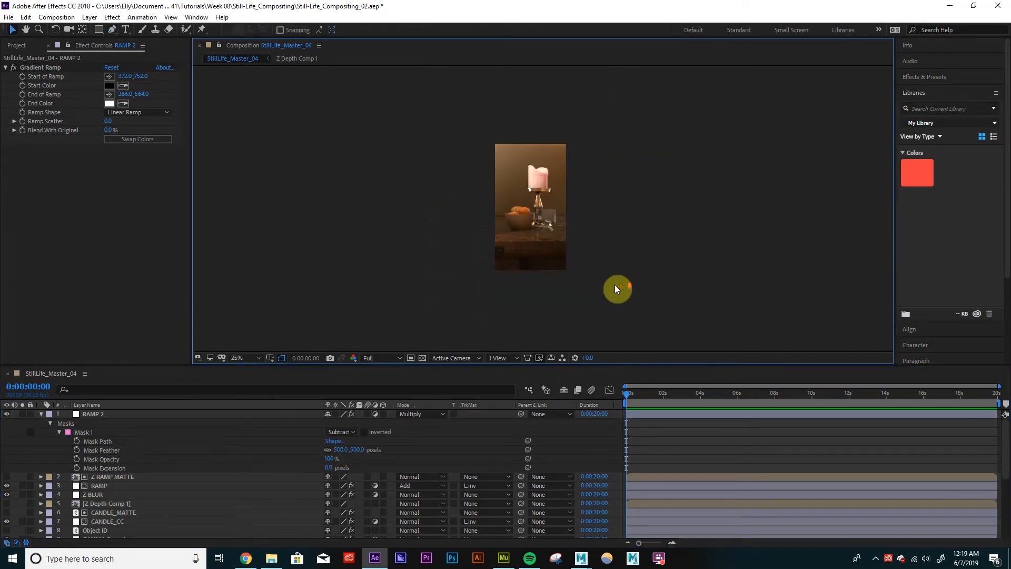
Step: Collapse RAMP 2's properties, select it together with RAMP and toggle their visibility to compare the image with and without both gradients
click(40, 414)
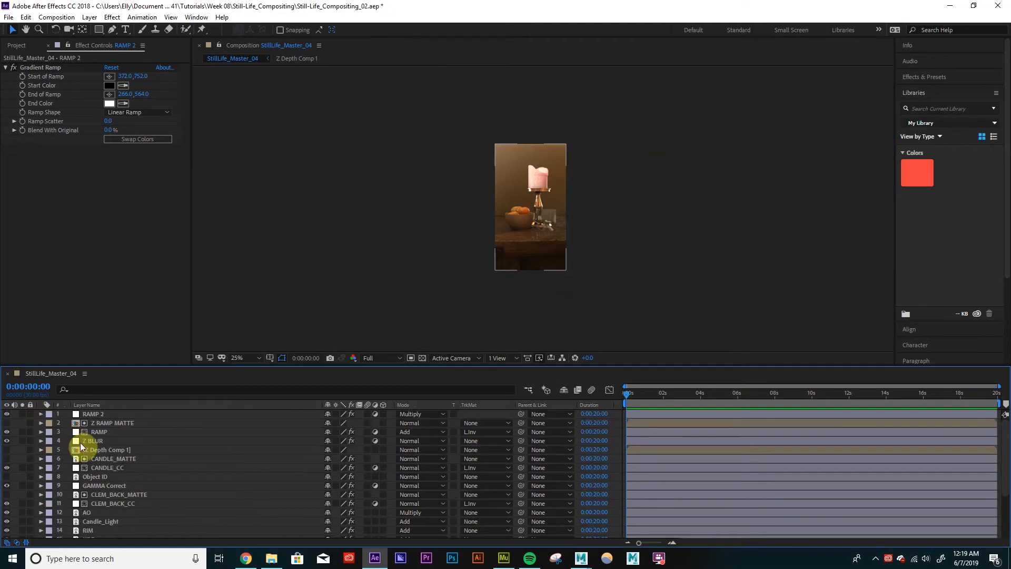
click(99, 413)
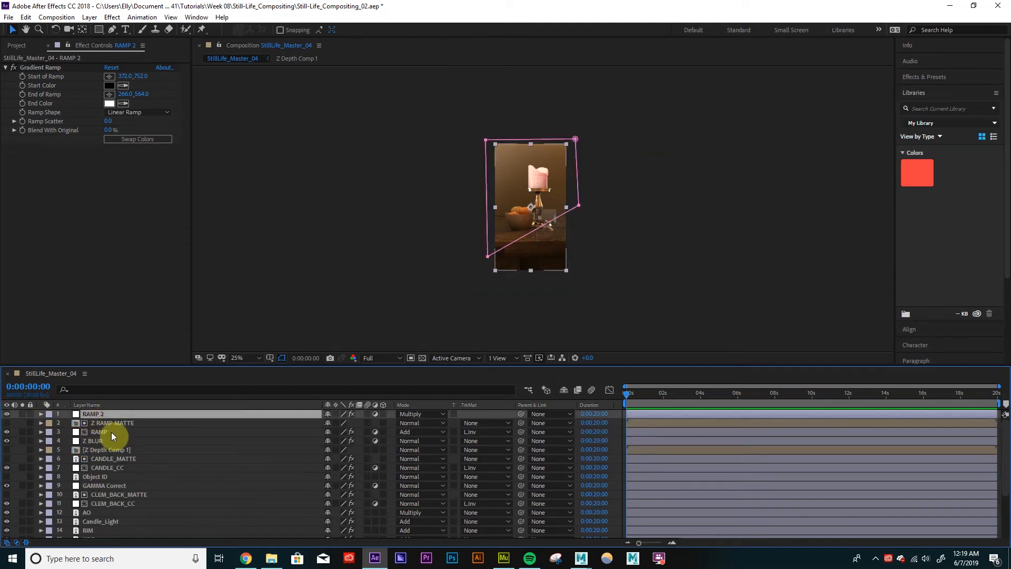
ctrl+click(110, 432)
click(6, 432)
click(6, 431)
click(6, 431)
scroll(411, 257, up, 2)
click(6, 441)
click(6, 440)
click(6, 432)
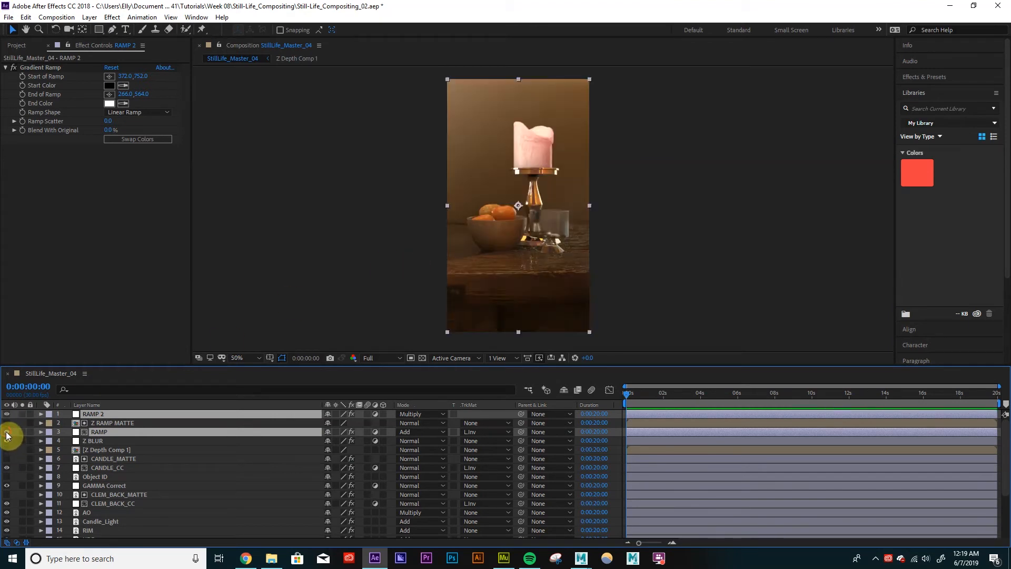
click(6, 431)
Step: Check RAMP 2's opacity, then switch RAMP and RAMP 2 off and on again and review the composition at 25% and 50% magnification
click(144, 415)
key(t)
key(t)
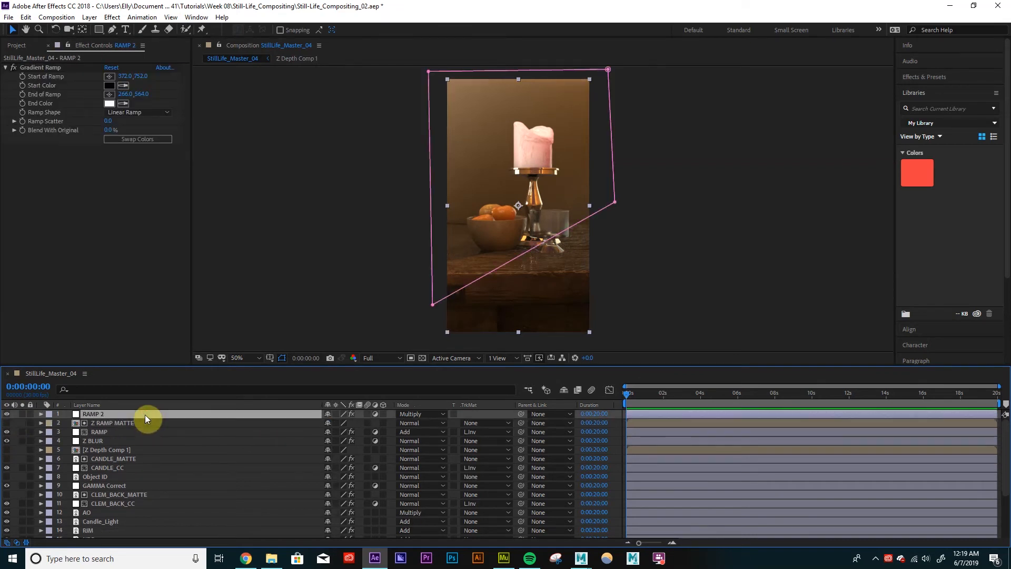
ctrl+click(107, 434)
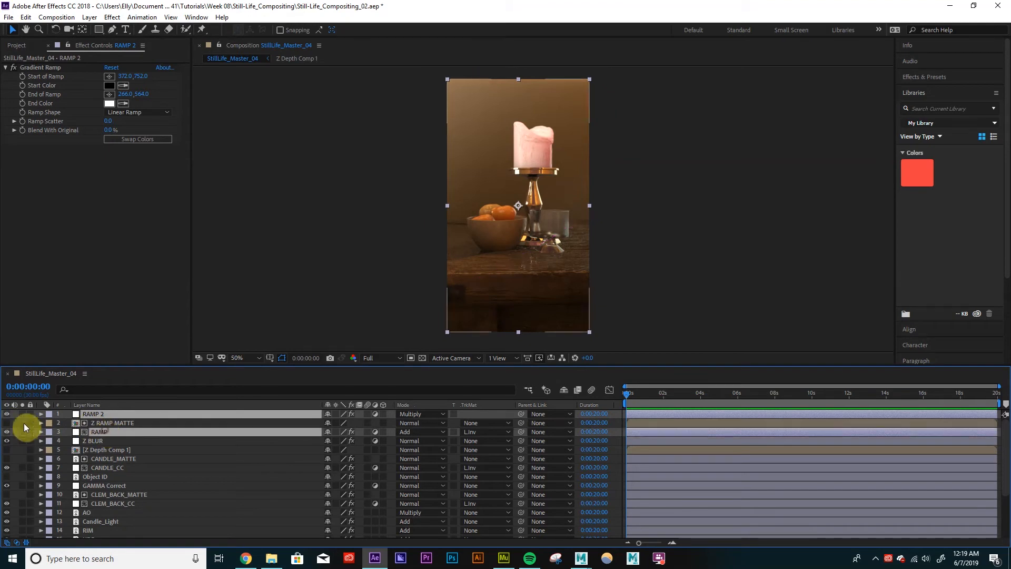
click(7, 432)
click(7, 432)
click(7, 432)
click(7, 432)
click(626, 319)
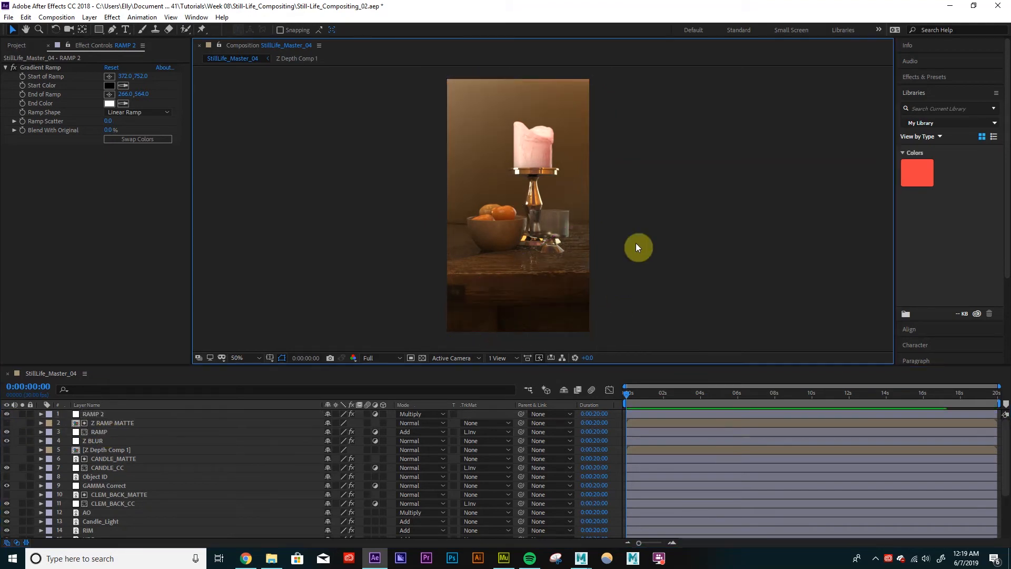
key(comma)
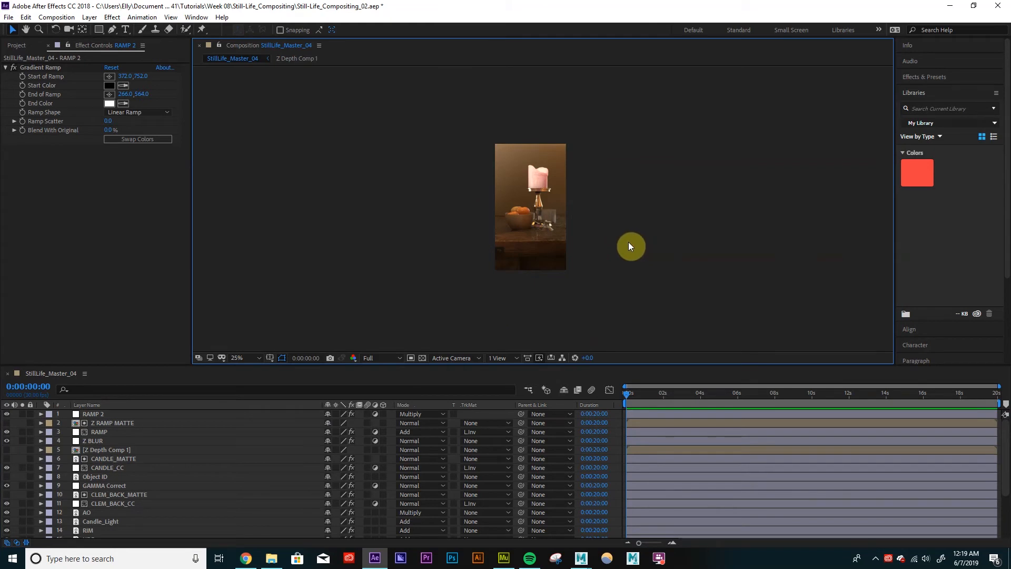
key(period)
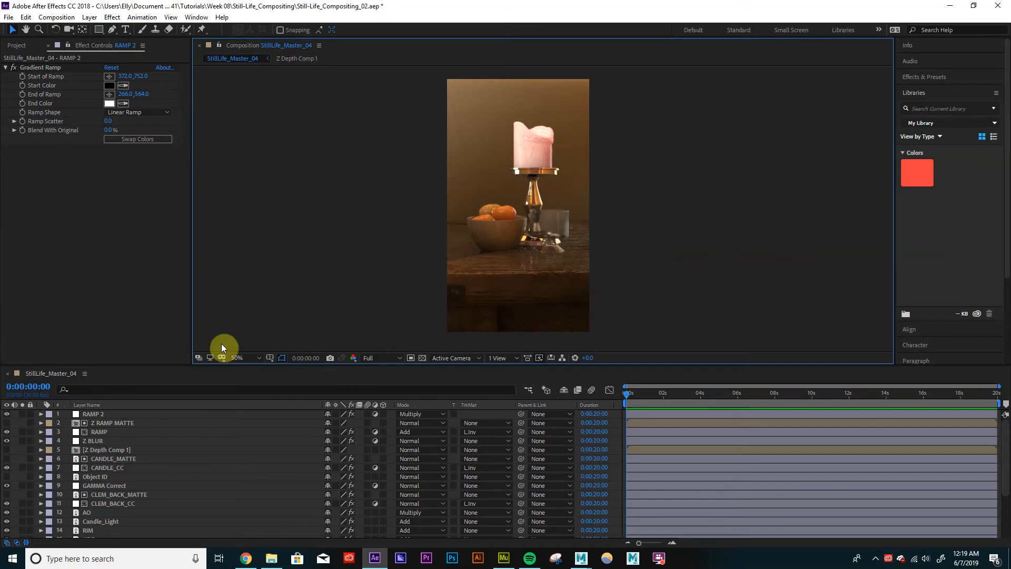
Step: Hide the RAMP 2 layer and create a new adjustment layer above it named VIGNETTE
click(7, 414)
click(90, 414)
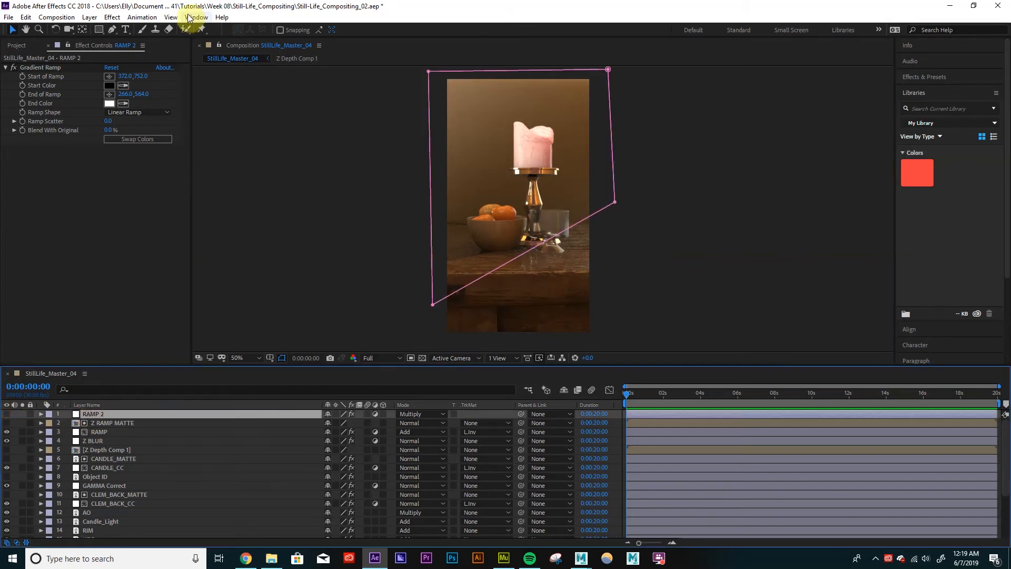
click(90, 18)
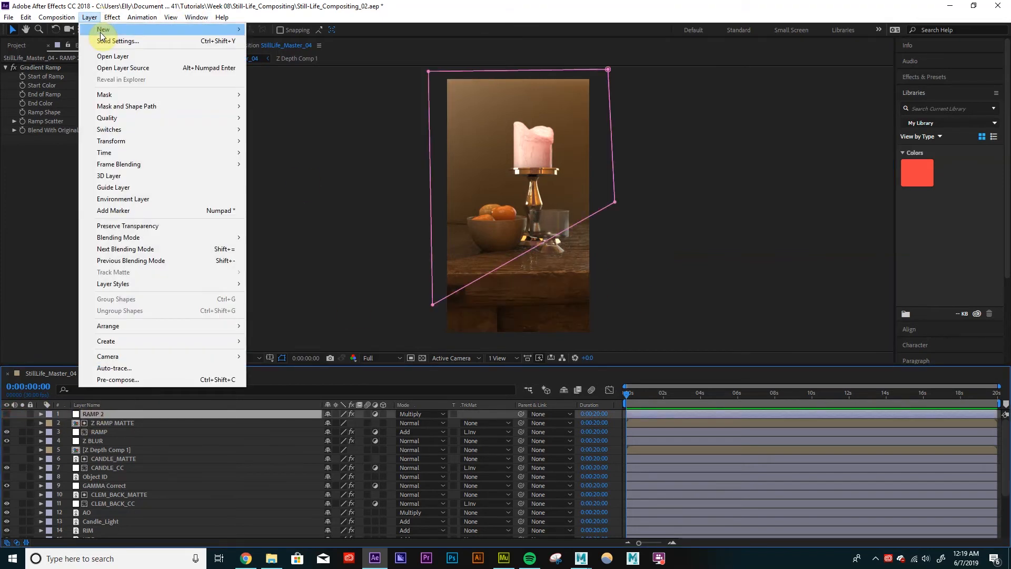
mouse_move(103, 31)
click(293, 100)
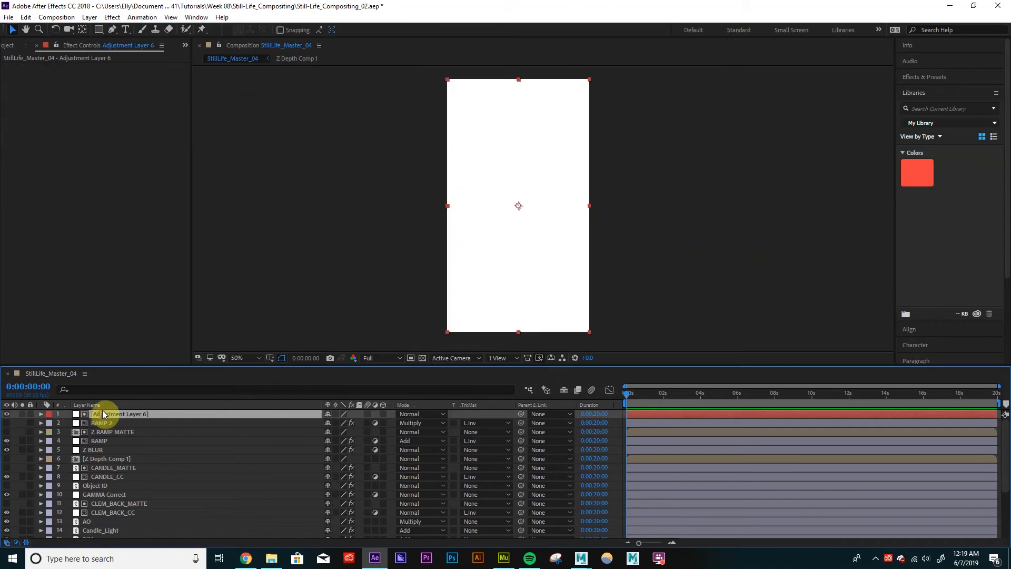
key(Return)
text(ViGNETTE)
key(Return)
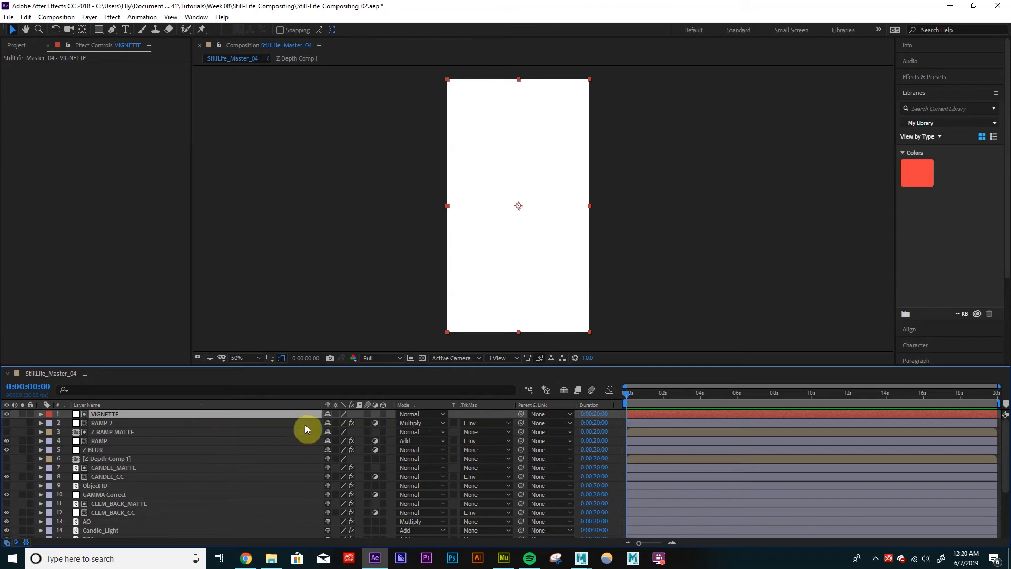
Step: Set RAMP 2's track matte to None, keeping the VIGNETTE layer visible and selected
click(494, 422)
click(494, 431)
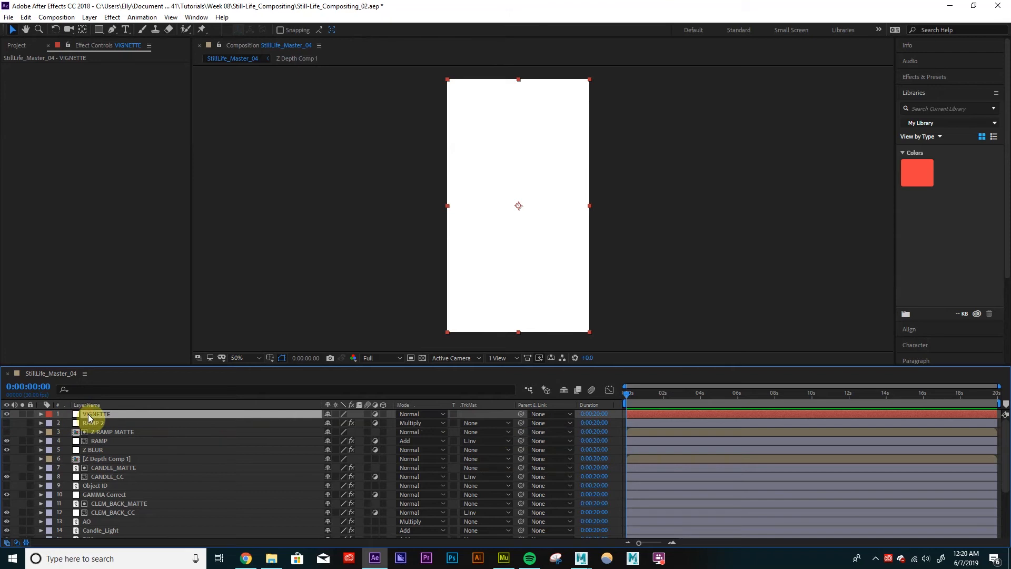
click(7, 415)
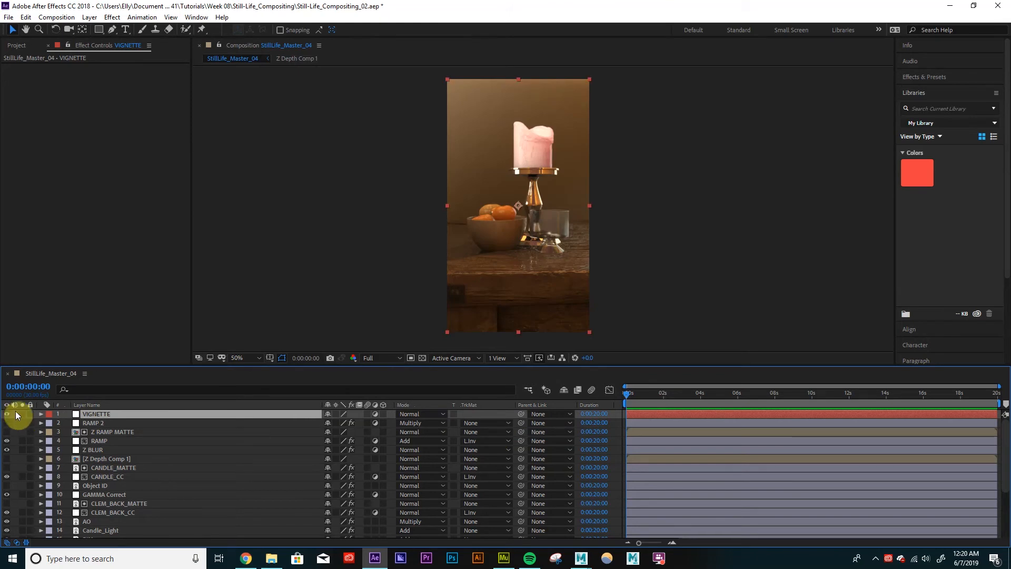
click(126, 426)
click(131, 416)
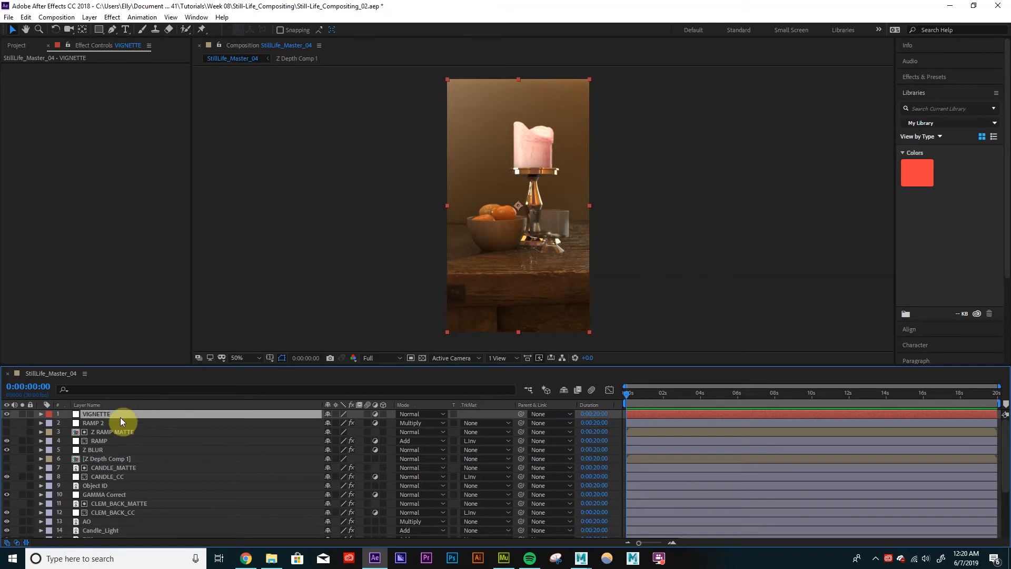
Step: Apply CC Vignette to the VIGNETTE layer with an amount of 134 and its center at 240, 347
click(113, 18)
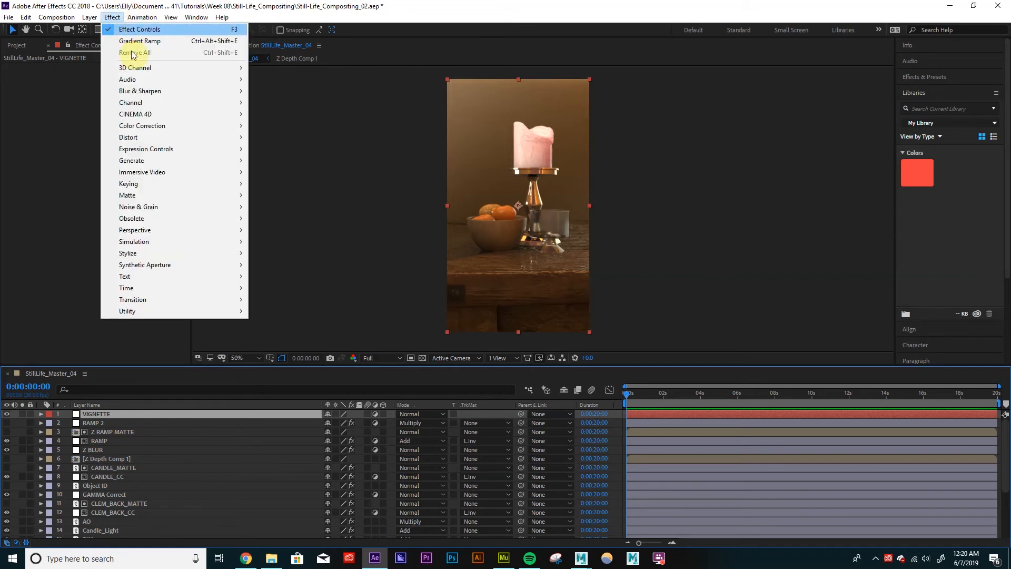
mouse_move(174, 255)
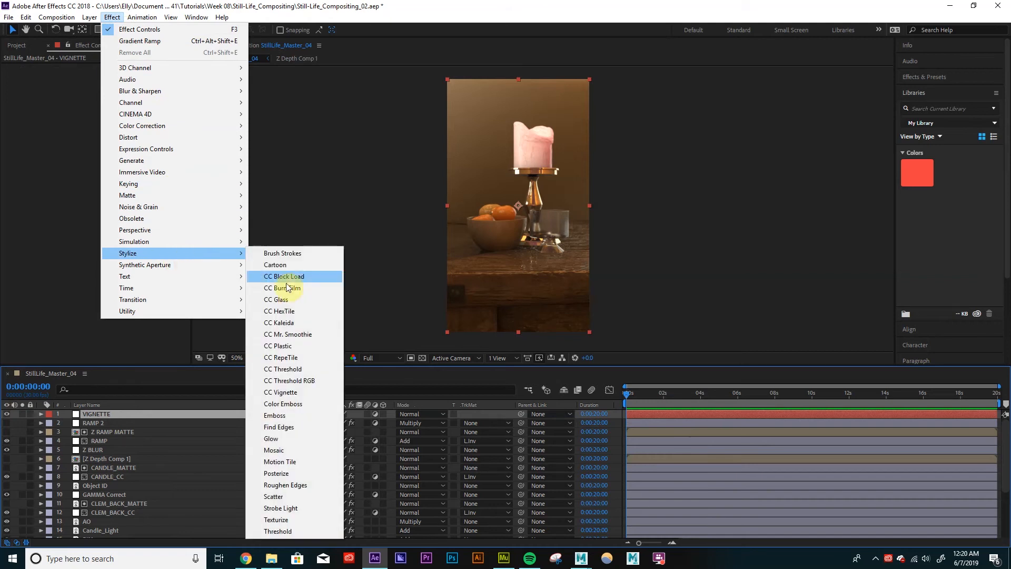
click(302, 393)
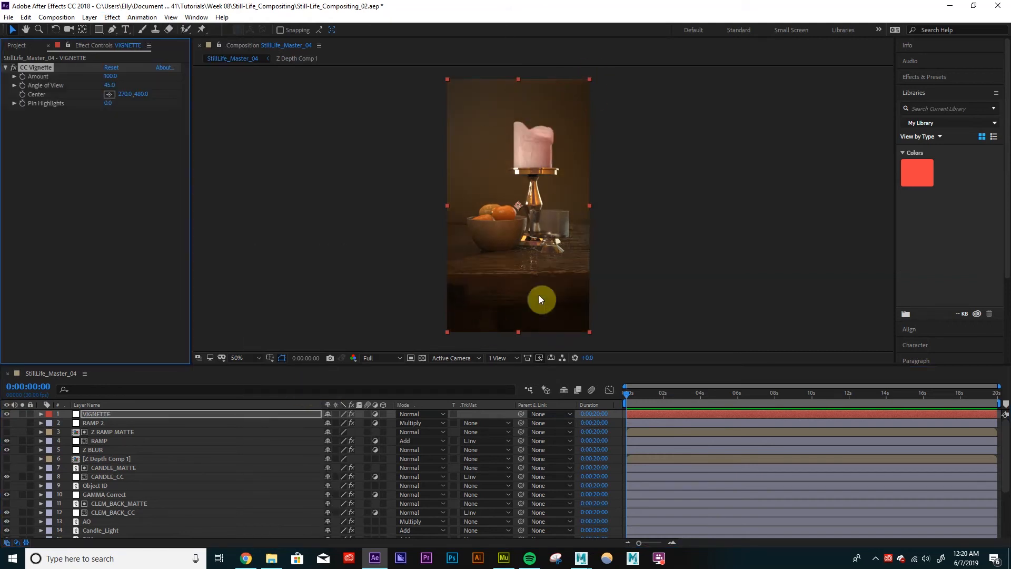
drag(119, 77, 165, 73)
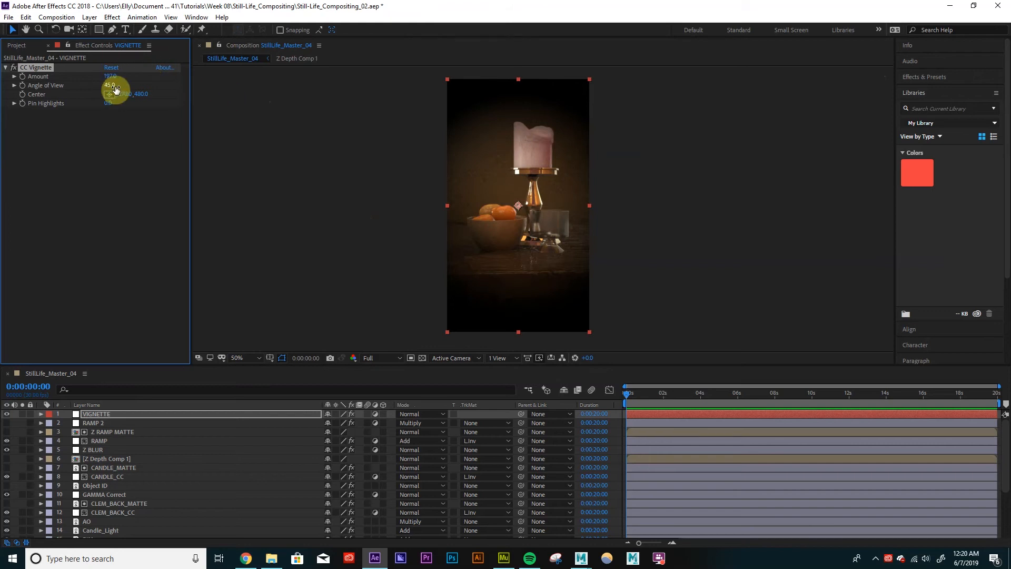
mouse_move(110, 79)
mouse_down()
mouse_move(82, 79)
mouse_move(86, 90)
mouse_move(153, 95)
mouse_move(86, 86)
mouse_move(113, 91)
mouse_move(93, 79)
mouse_up()
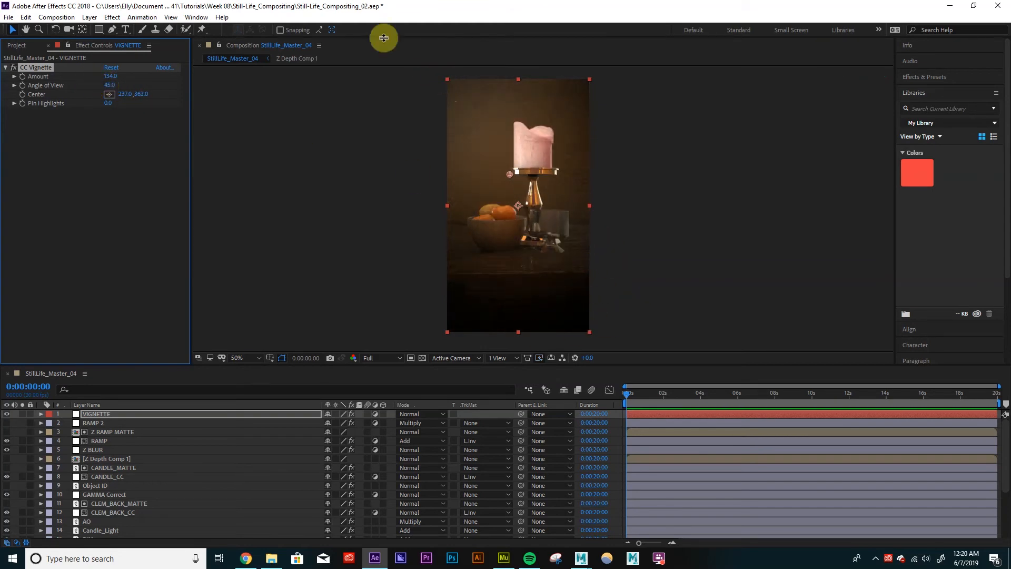
mouse_move(117, 95)
mouse_down()
mouse_move(101, 84)
mouse_move(151, 94)
mouse_move(126, 94)
mouse_up()
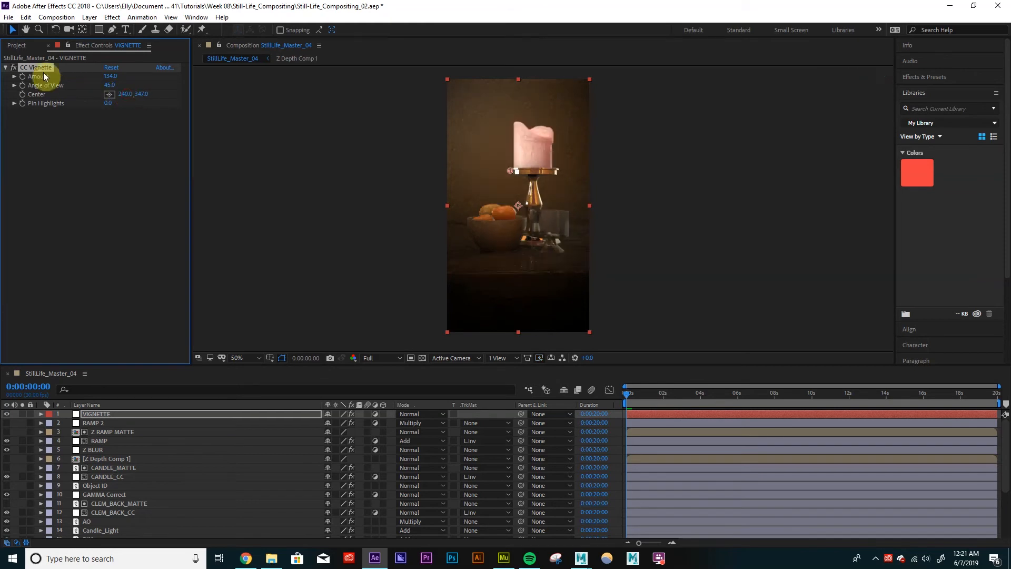
click(6, 68)
Step: Set the VIGNETTE layer's opacity to 30%
click(143, 414)
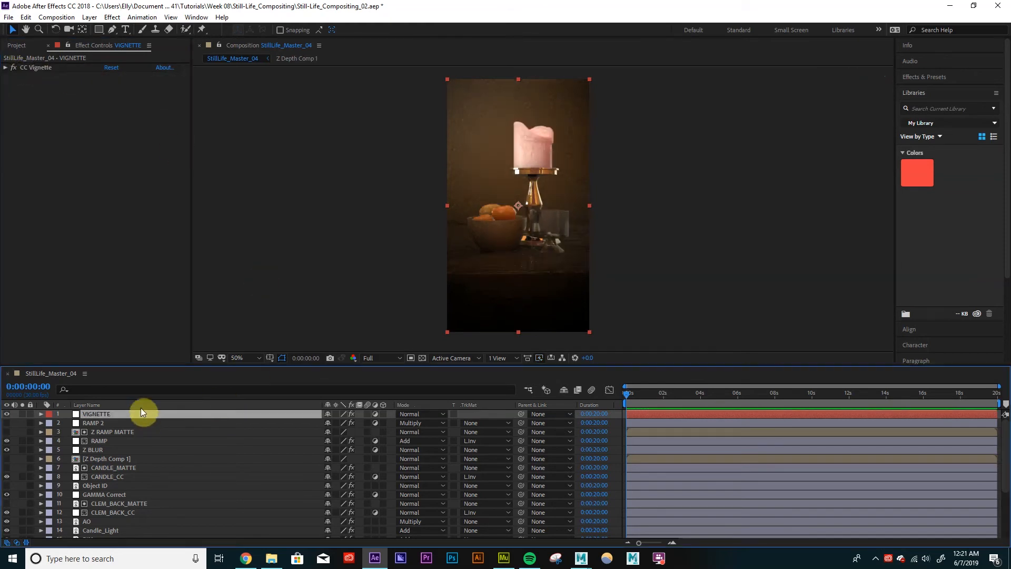
key(t)
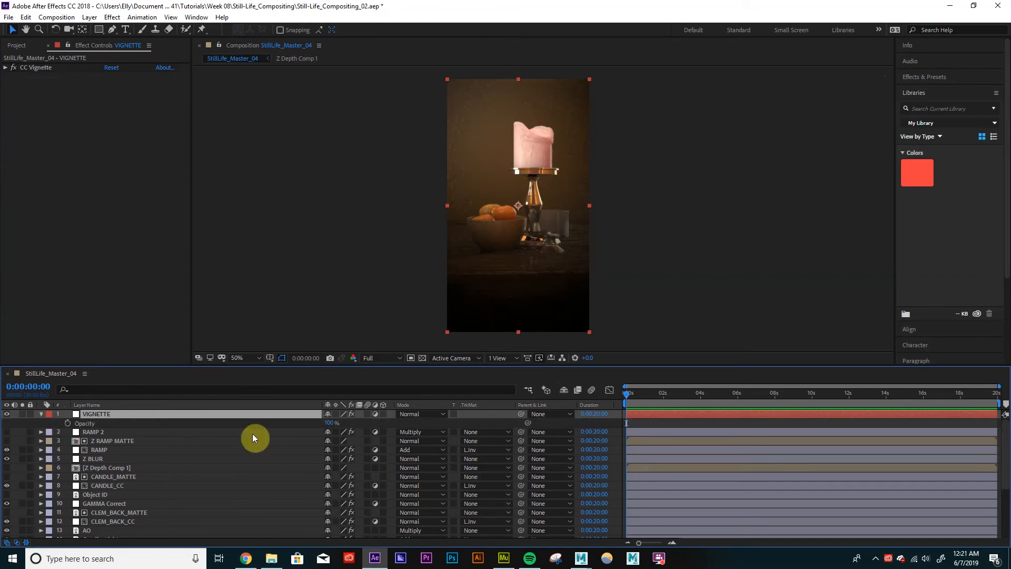
click(337, 422)
text(30)
key(Return)
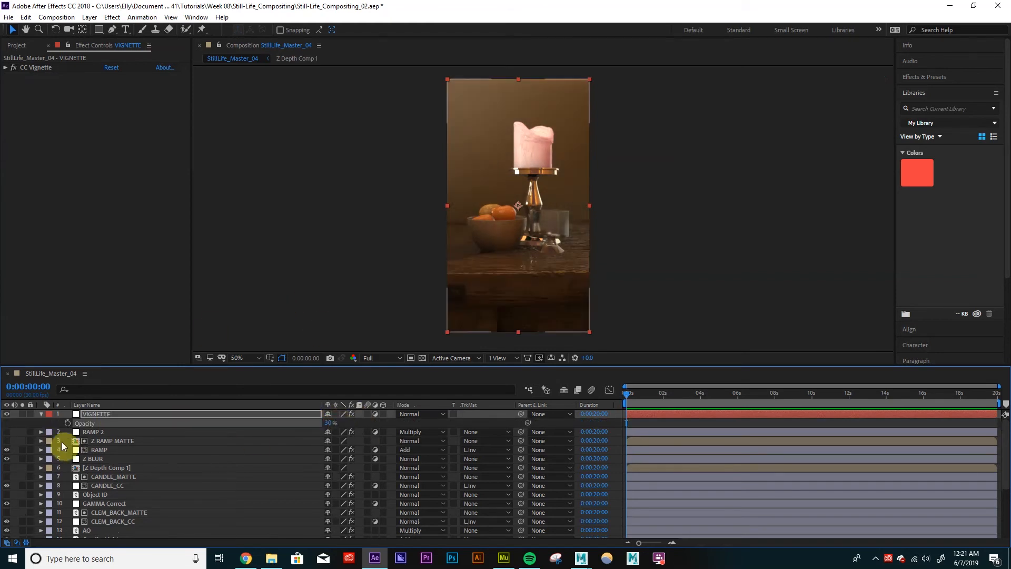
Step: Toggle the VIGNETTE layer's visibility repeatedly to compare the image with and without the darkened edges
click(9, 415)
click(8, 414)
click(8, 414)
click(8, 415)
click(8, 414)
click(8, 414)
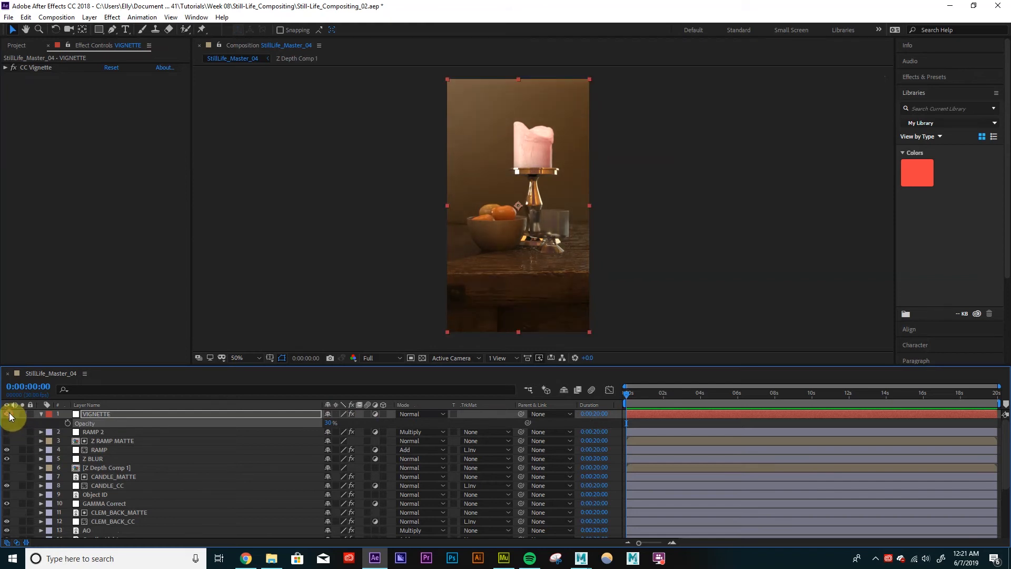
click(694, 227)
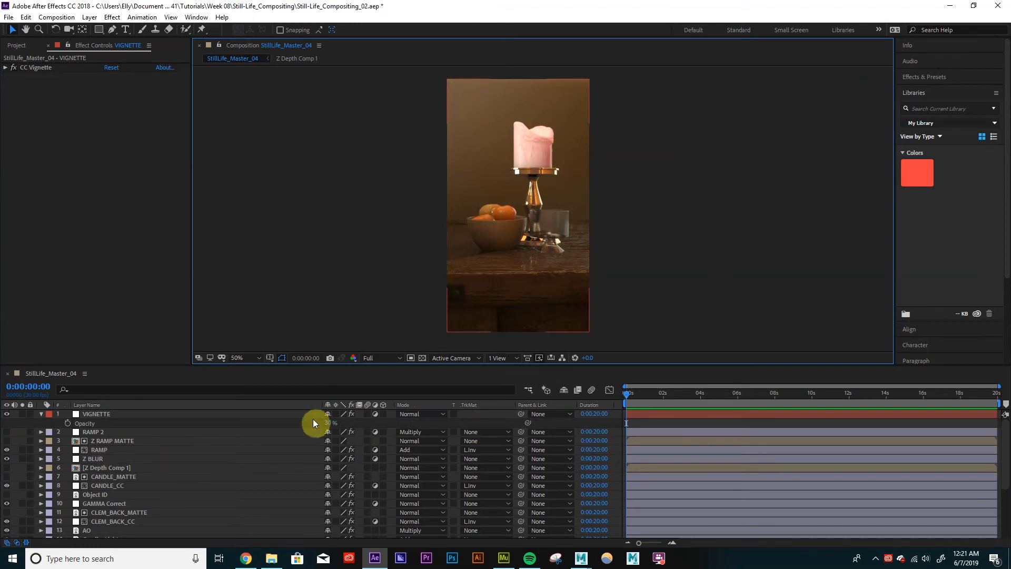
Step: Lower the VIGNETTE layer's opacity to 25% and collapse its properties
mouse_move(327, 420)
mouse_down()
mouse_move(340, 414)
mouse_move(316, 414)
mouse_up()
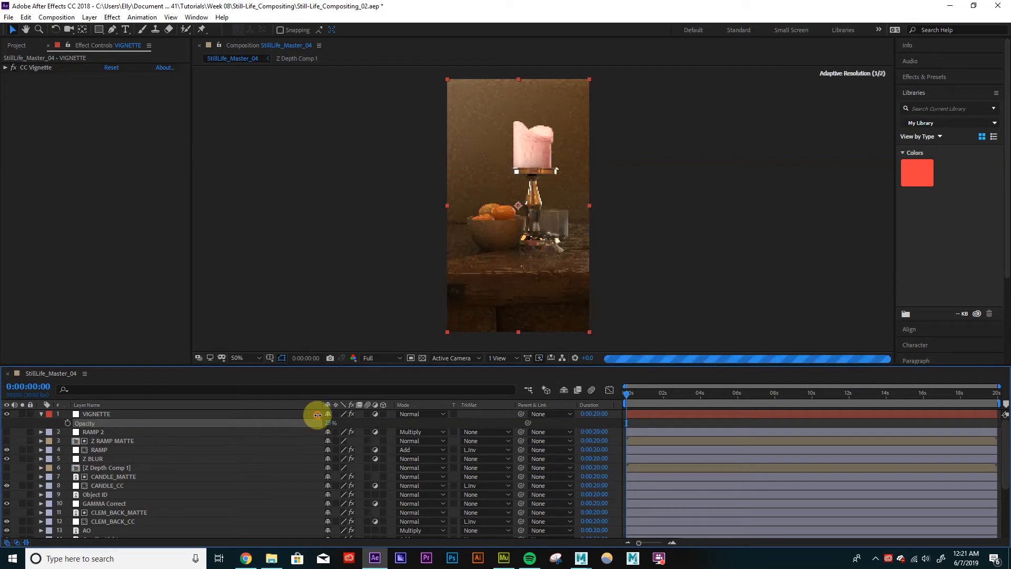
click(343, 318)
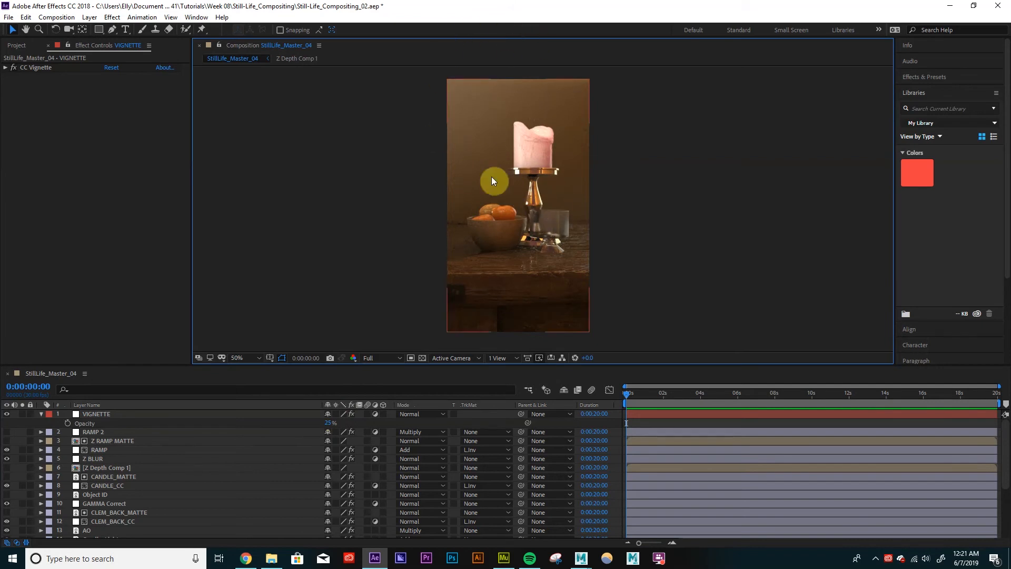
click(39, 414)
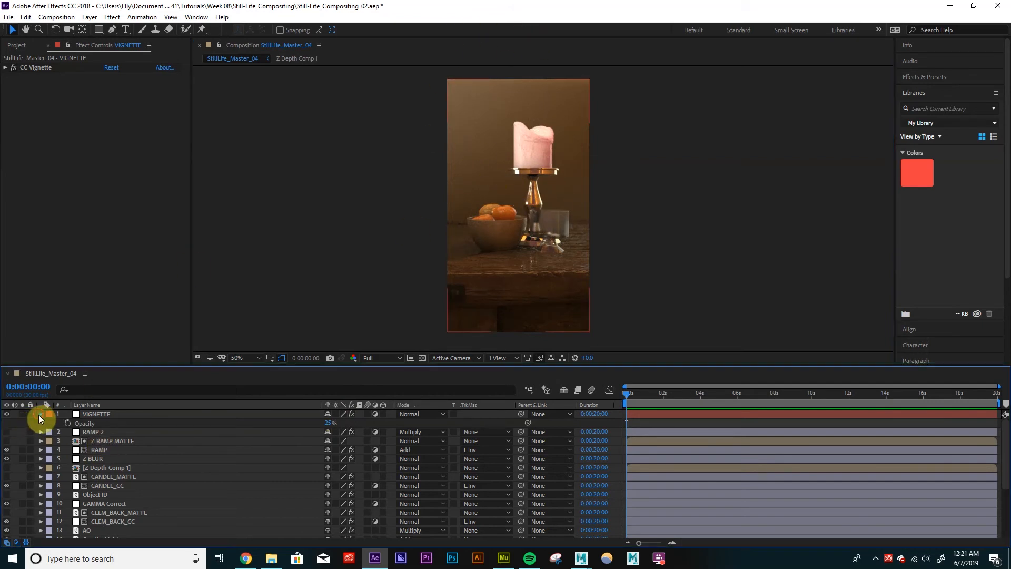
click(88, 413)
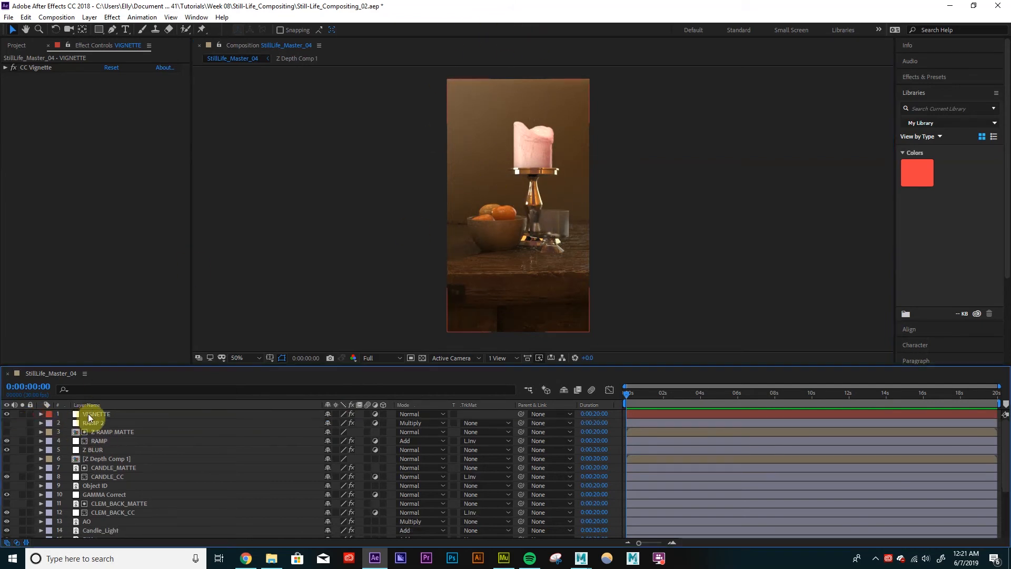
click(283, 294)
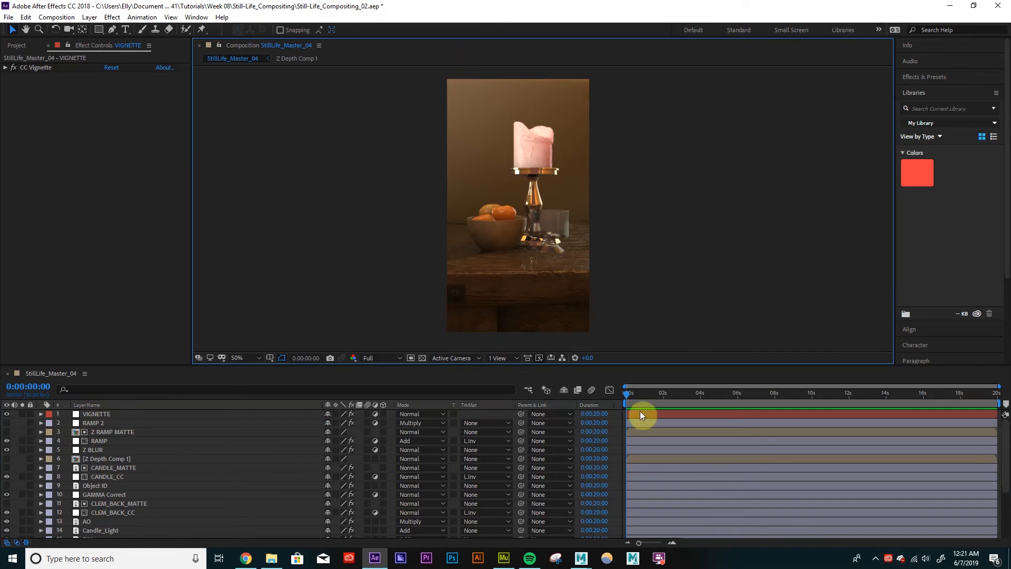
Step: Add a new adjustment layer above the VIGNETTE layer and name it CC
click(100, 414)
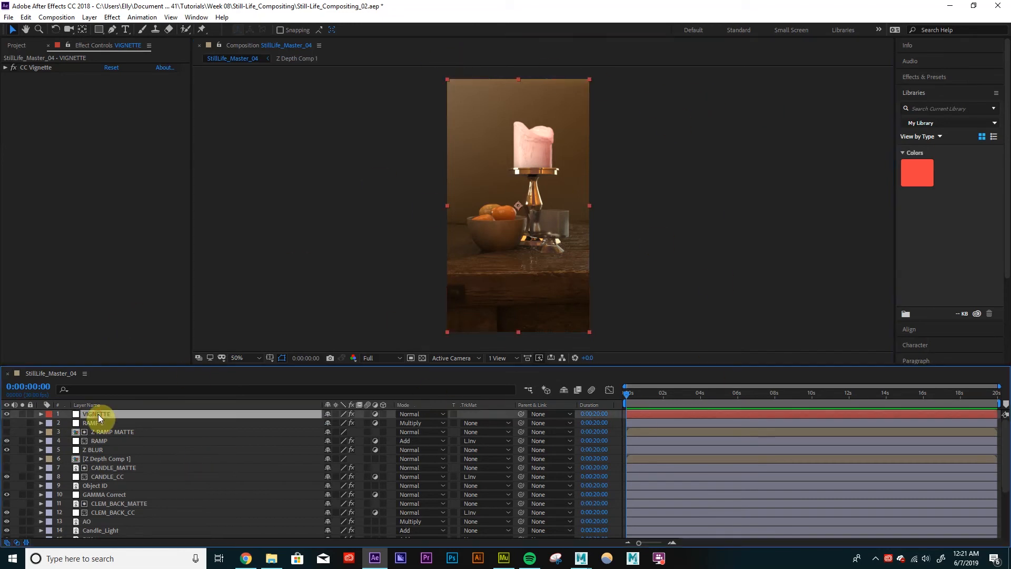
click(89, 18)
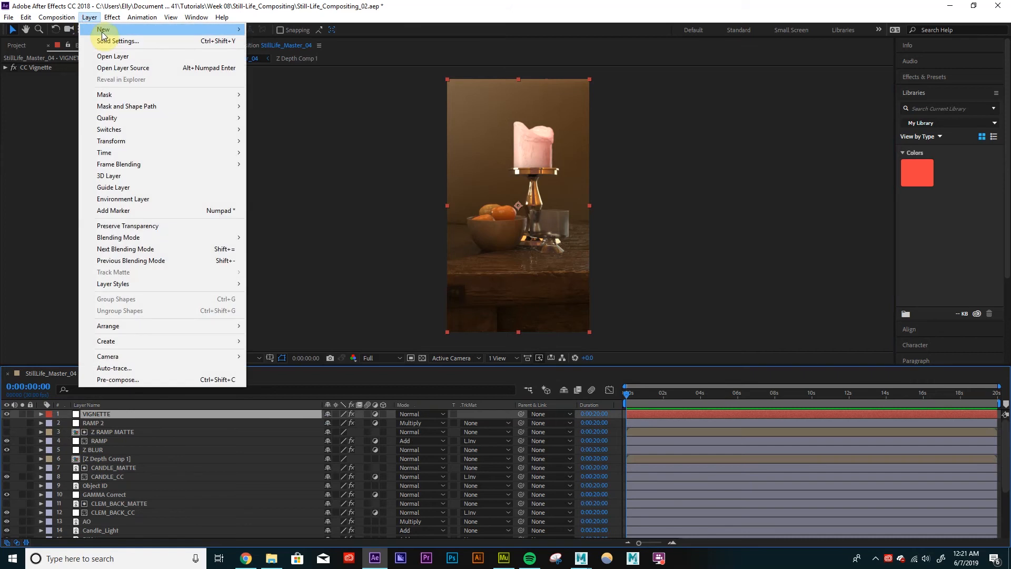
mouse_move(178, 29)
click(287, 99)
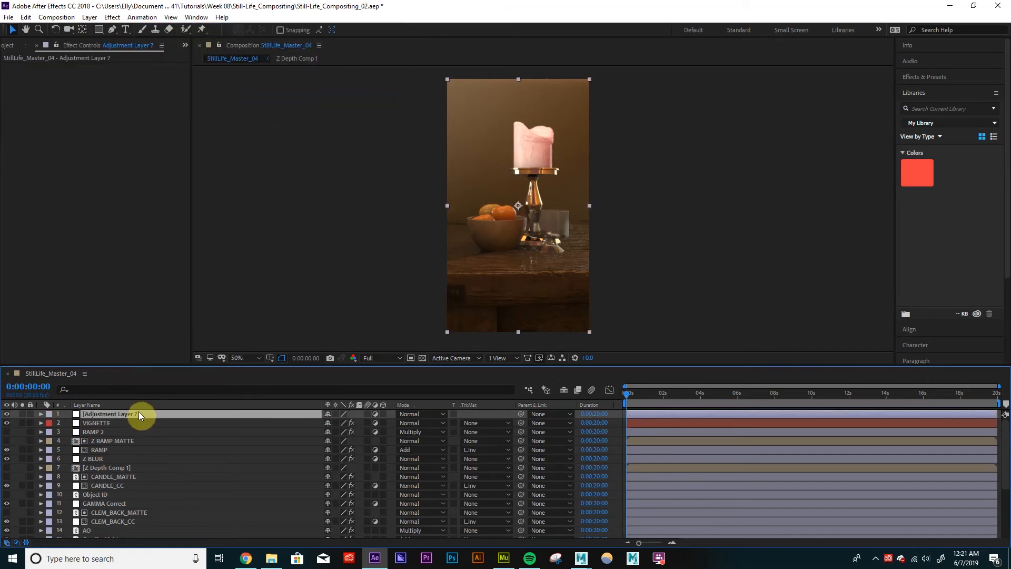
key(c)
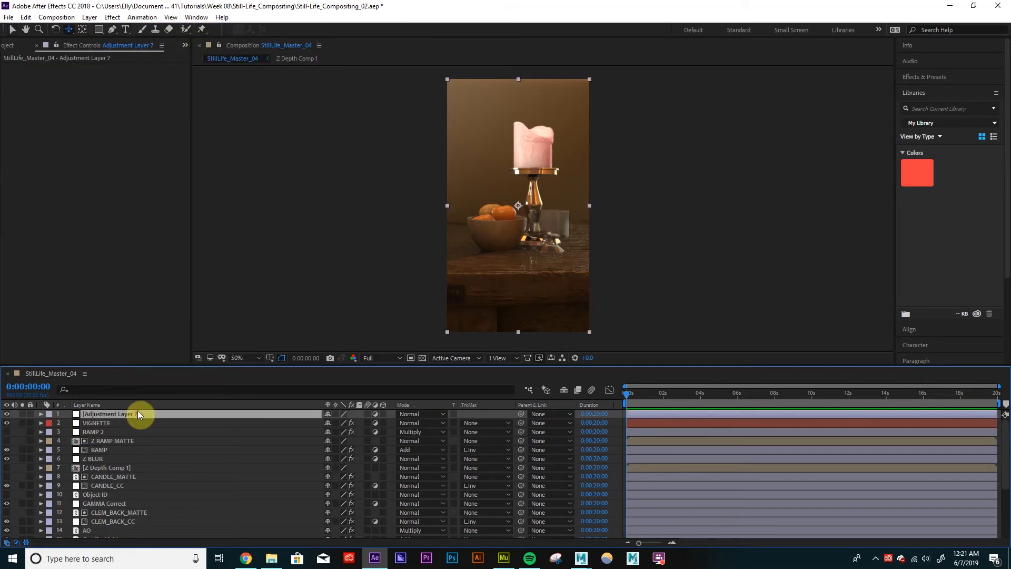
key(Return)
text(CC)
key(Return)
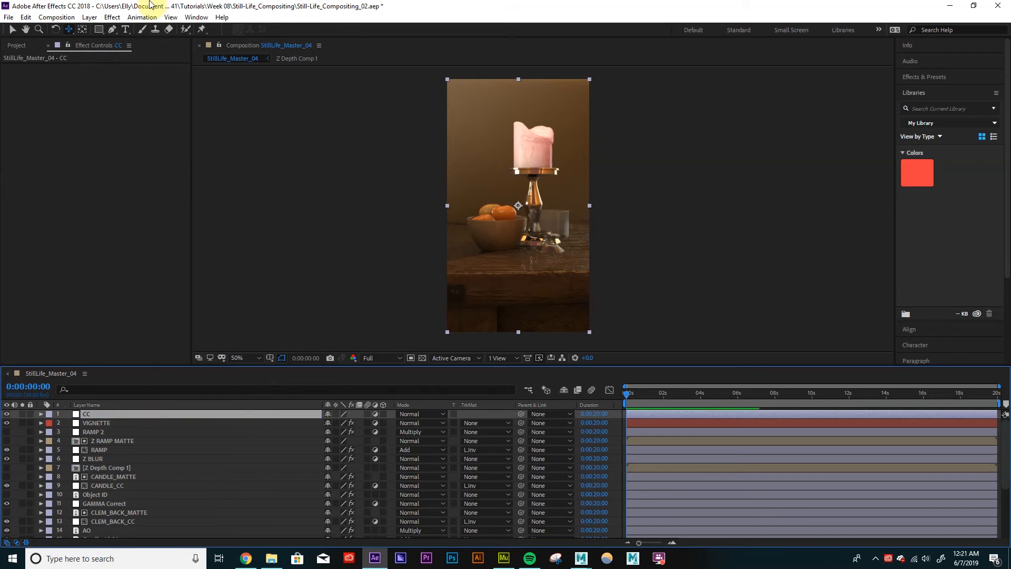
Step: Apply a Fill effect to the CC layer and set the layer's blending mode to Overlay
click(113, 17)
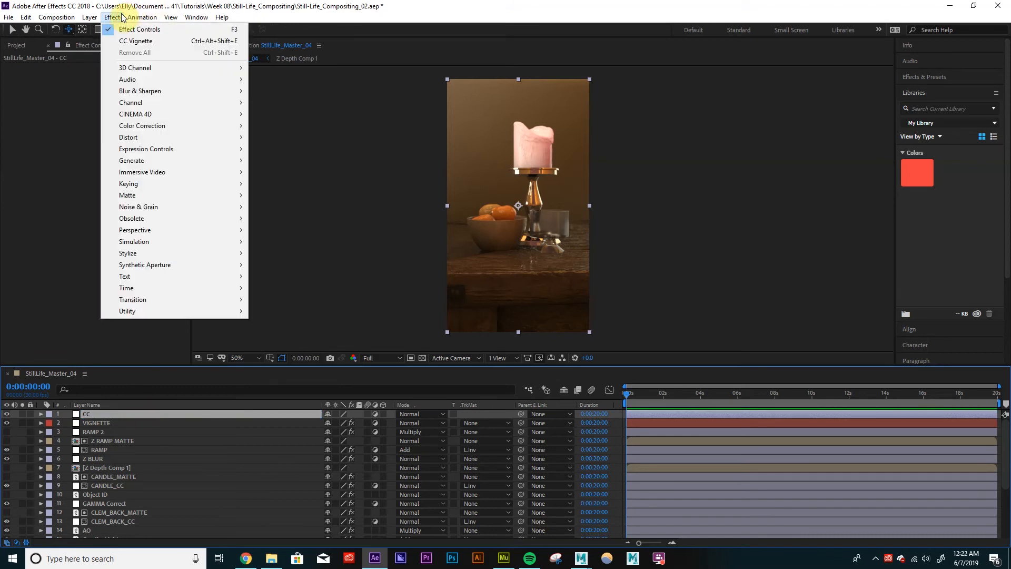
mouse_move(139, 152)
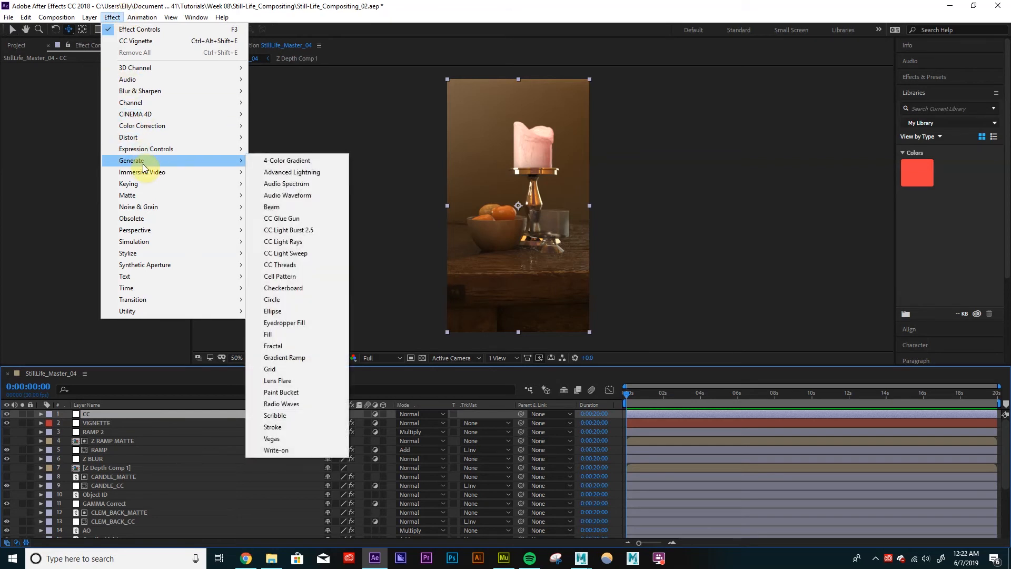
click(273, 335)
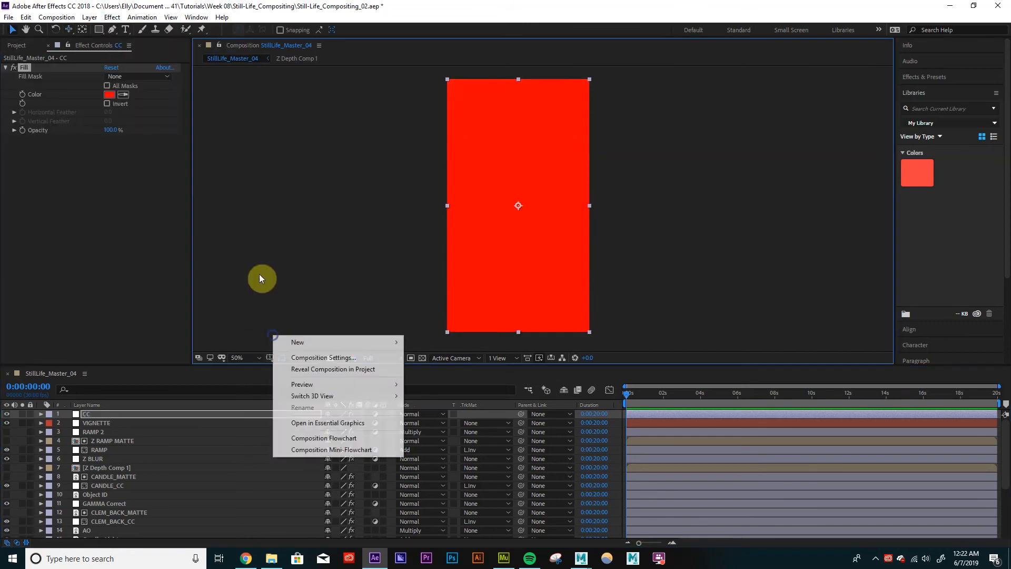
click(191, 415)
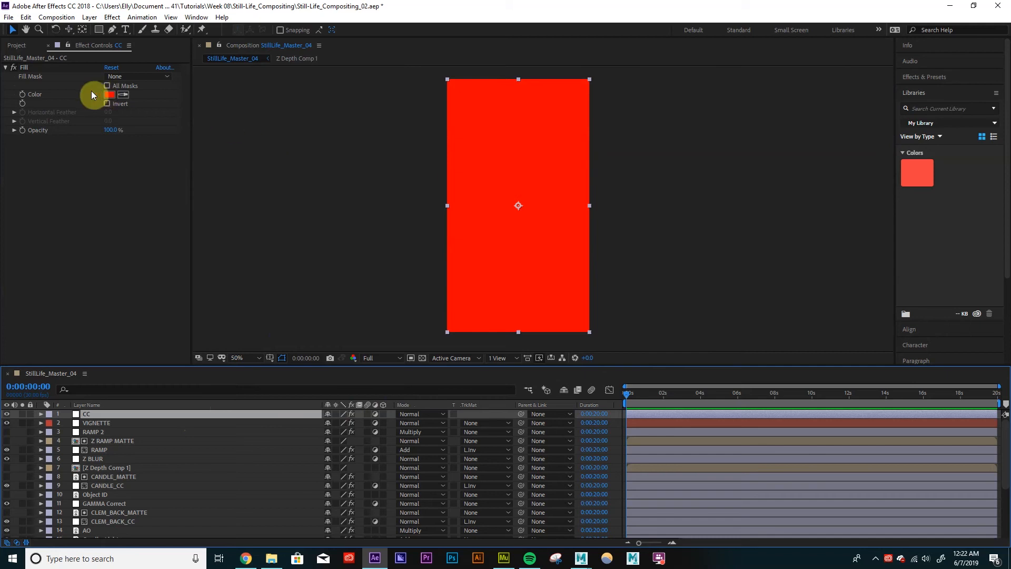
click(412, 416)
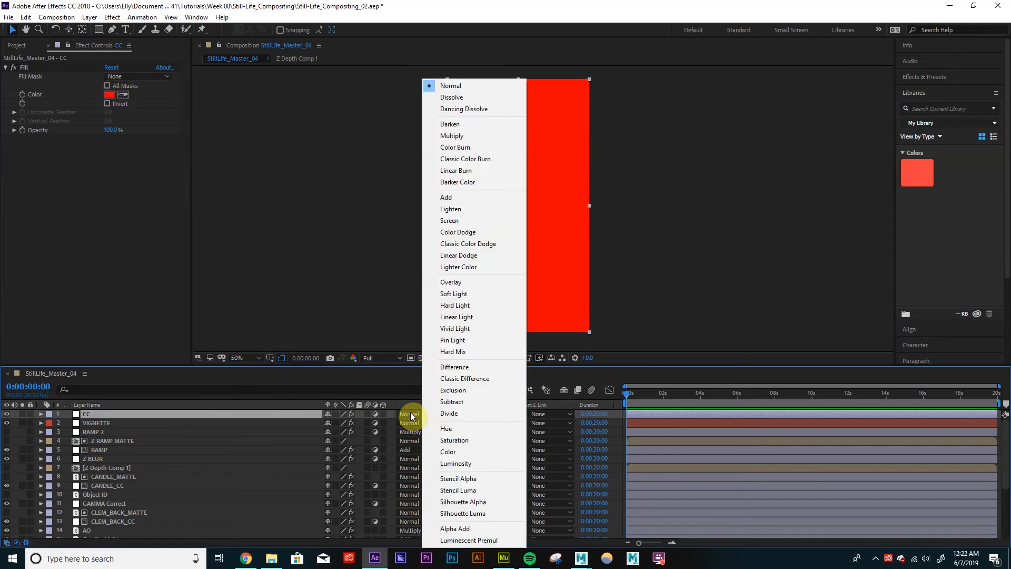
click(476, 284)
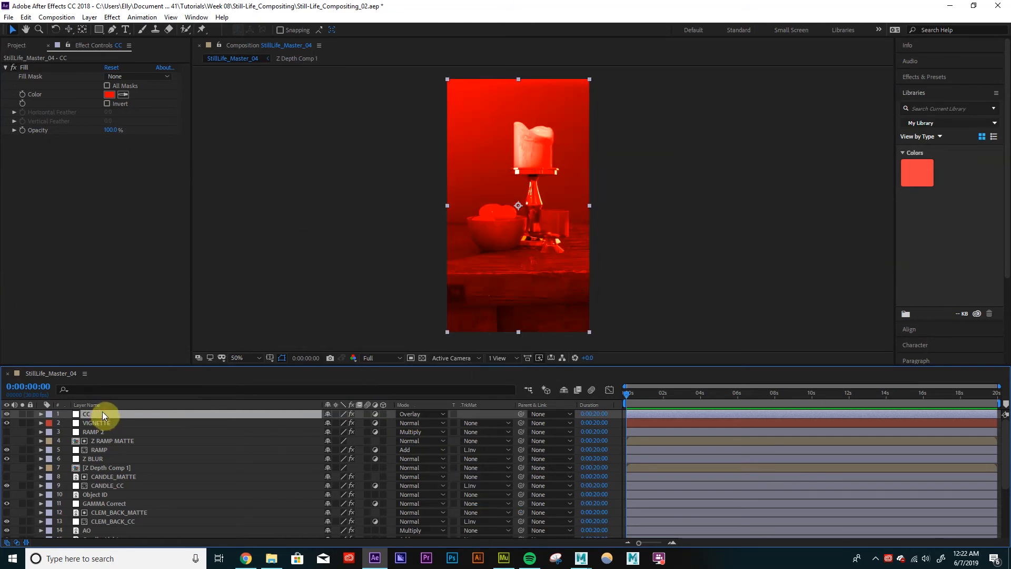
Step: Lower the CC layer's opacity and toggle its visibility repeatedly to compare the image with and without the red tint
key(t)
key(Return)
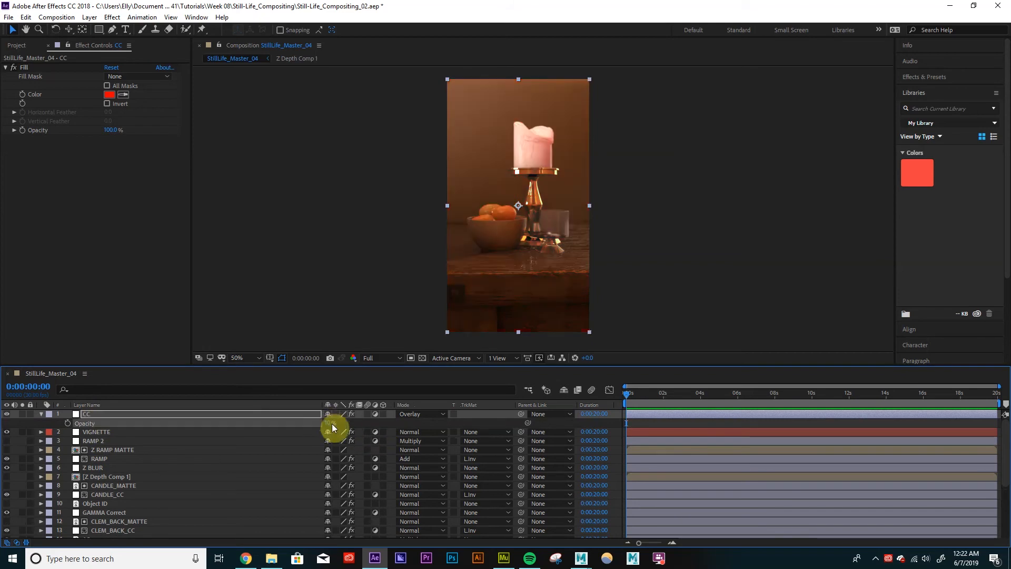
click(7, 414)
click(7, 414)
click(7, 414)
click(6, 414)
click(6, 414)
click(6, 414)
click(6, 414)
Step: Set the CC layer's opacity to 5% and toggle its visibility to check the weaker tint
click(329, 423)
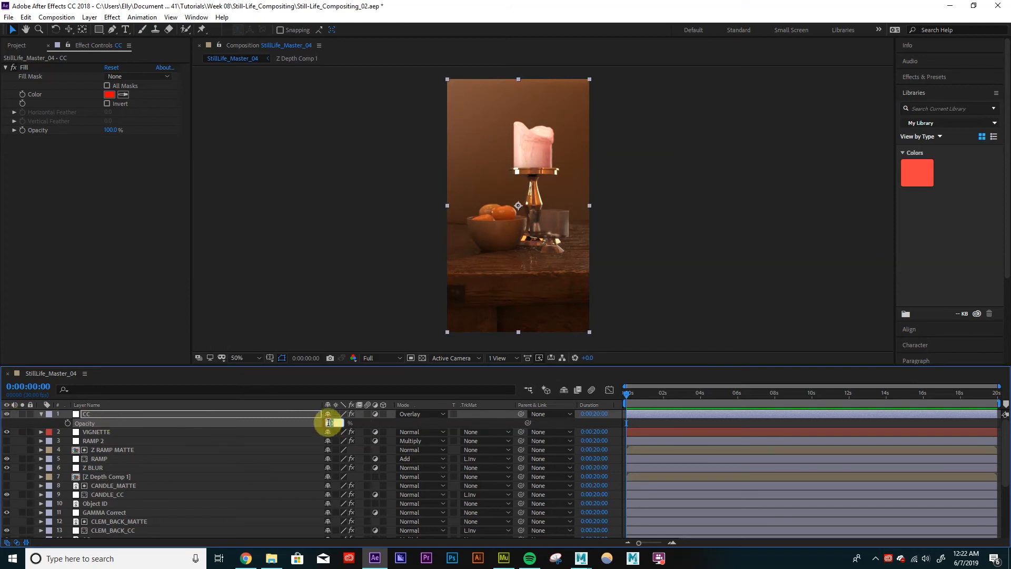
text(5)
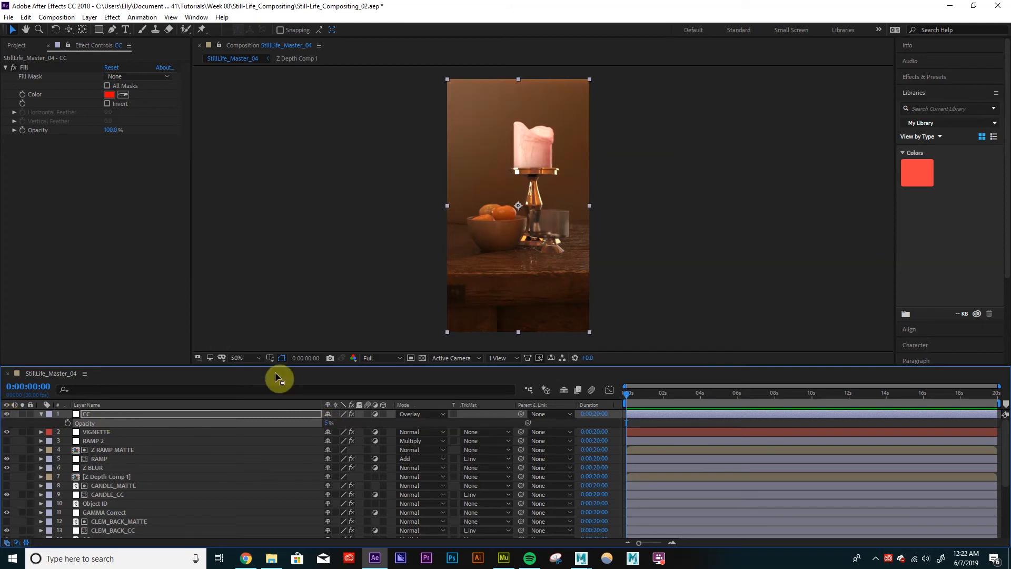
click(7, 414)
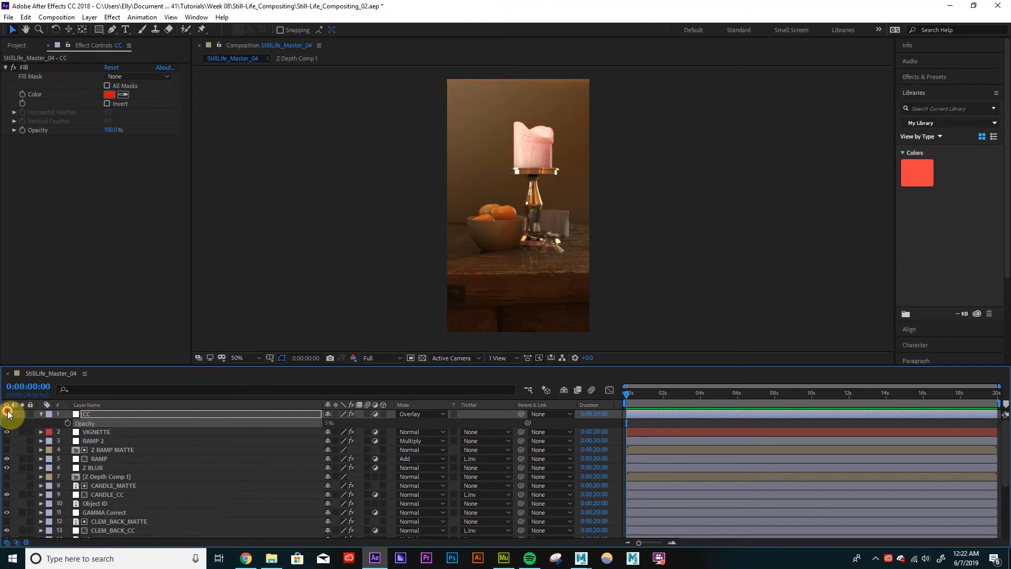
Step: Change the Fill color to orange (FFA200) and toggle the CC layer's visibility to compare the tint
click(109, 95)
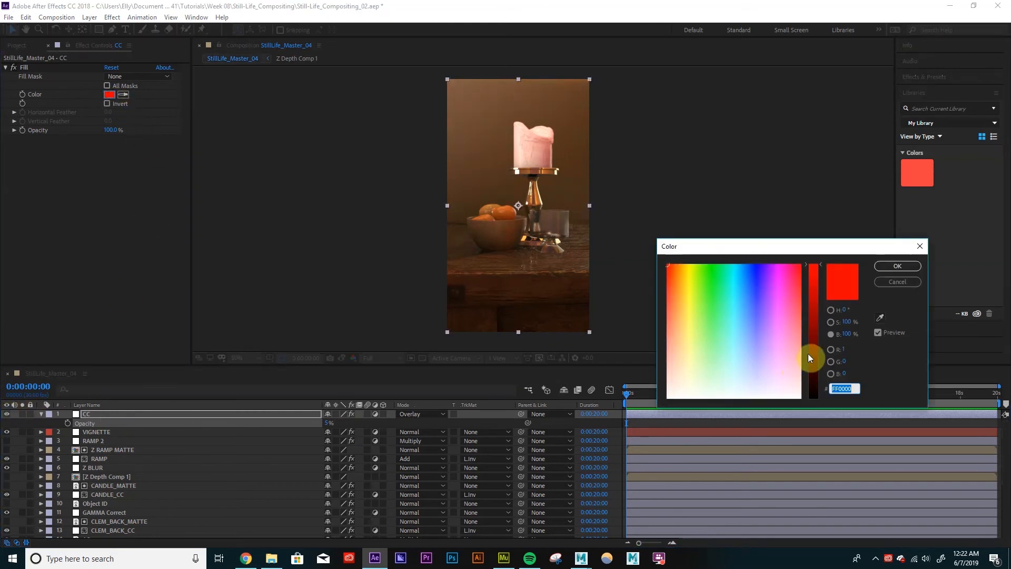
click(679, 264)
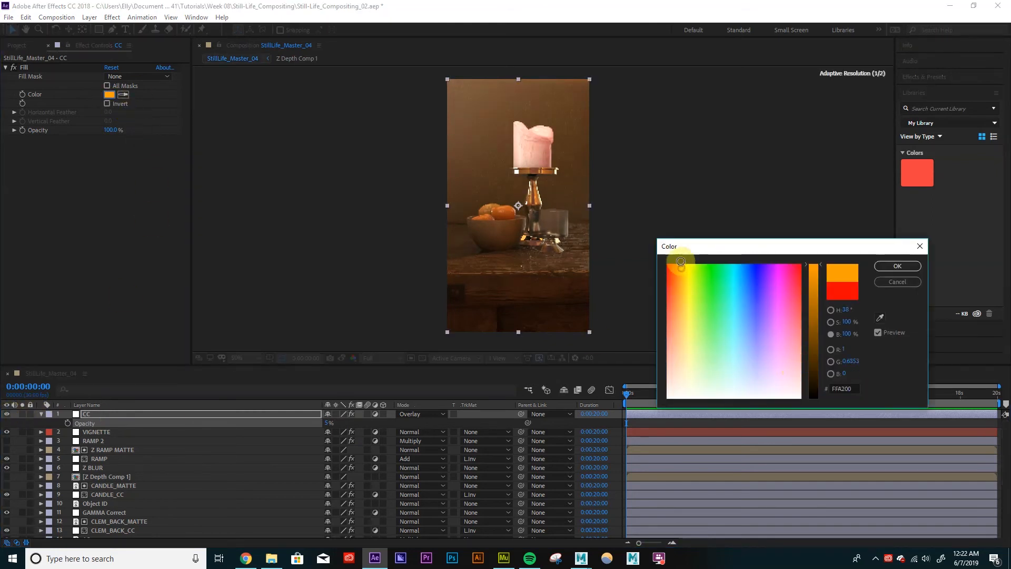
click(909, 265)
click(7, 414)
click(7, 414)
click(7, 415)
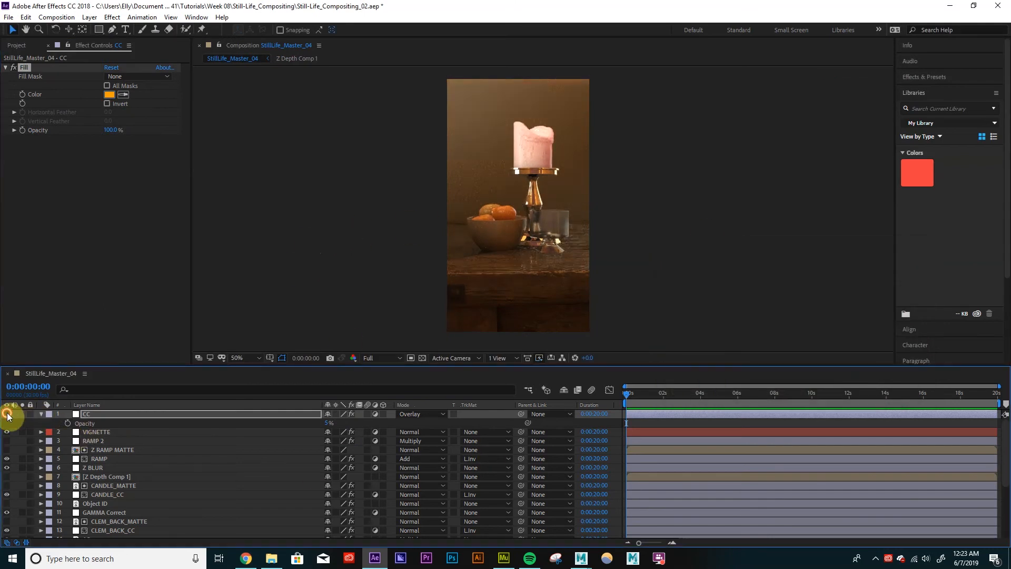
click(6, 415)
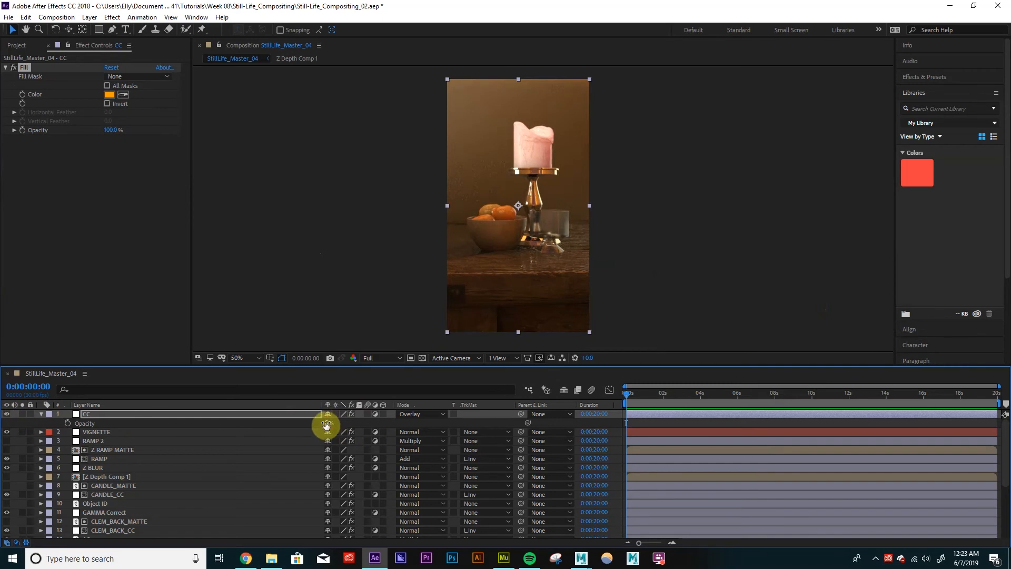
Step: Set the CC layer's opacity to 8% and collapse its properties
click(327, 423)
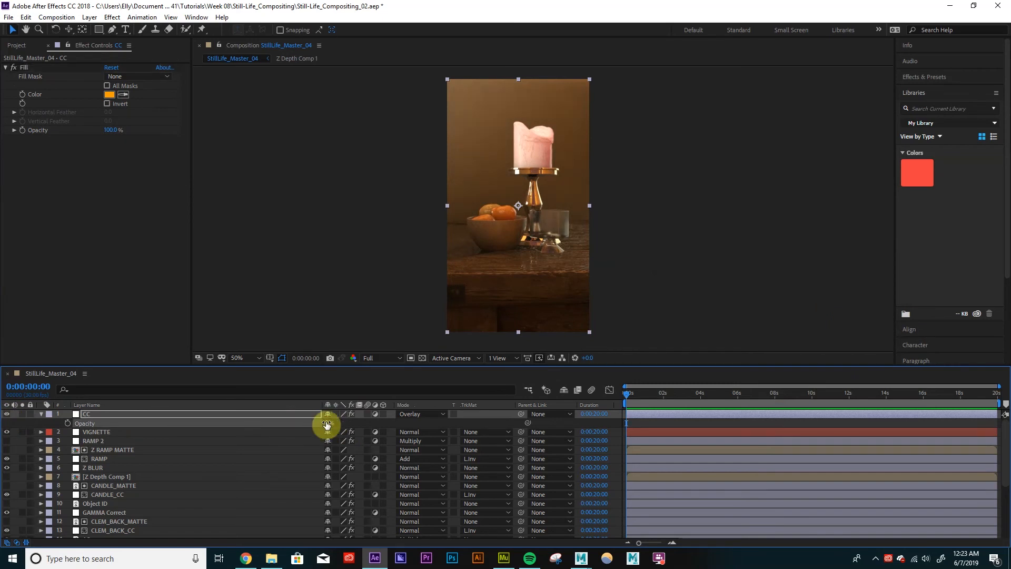
mouse_move(327, 425)
mouse_down()
mouse_move(352, 411)
mouse_move(328, 425)
mouse_up()
click(330, 423)
text(8)
key(Return)
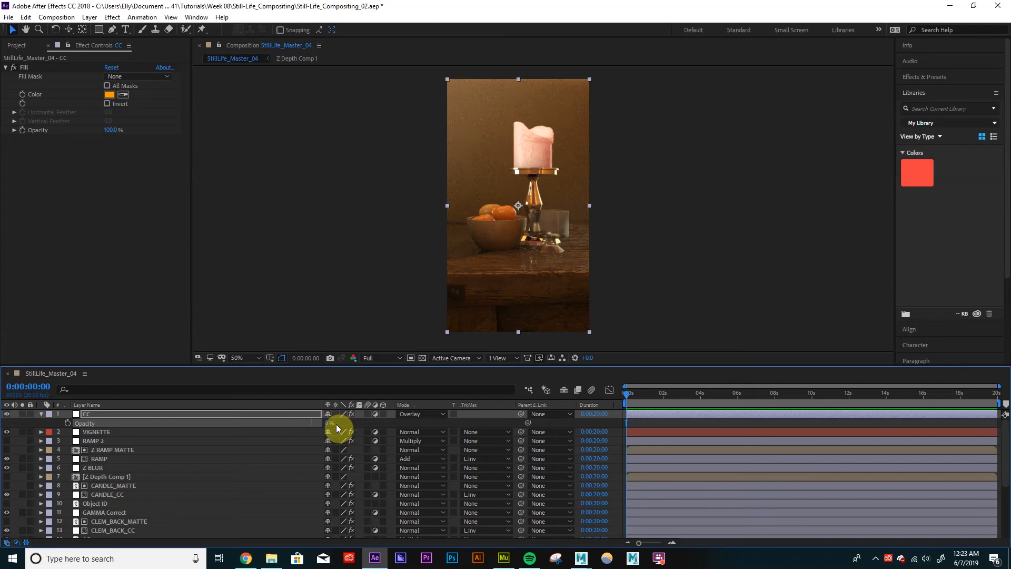
click(59, 414)
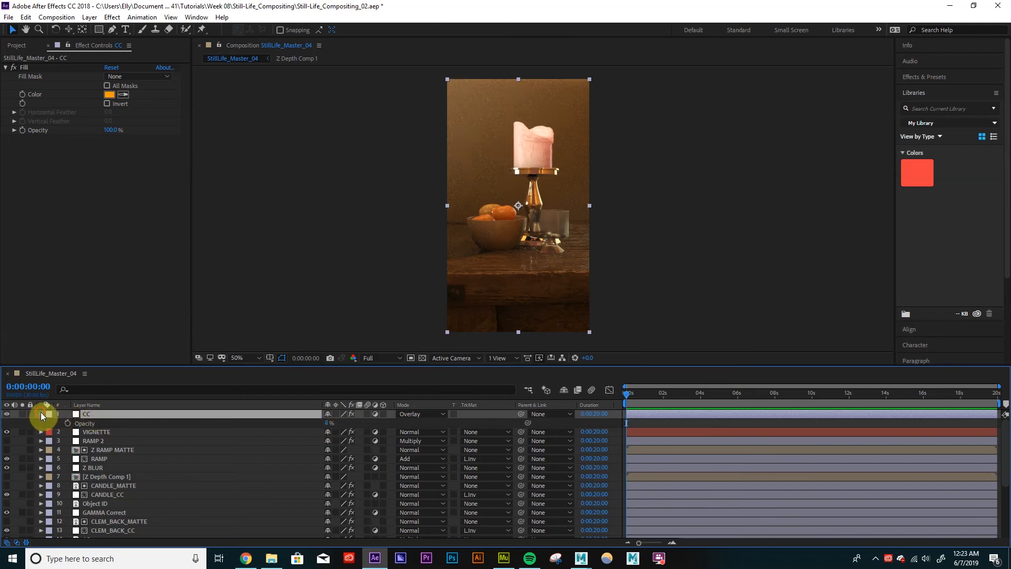
click(41, 414)
Step: Collapse the Fill effect on the CC layer and turn it off
click(7, 67)
click(6, 68)
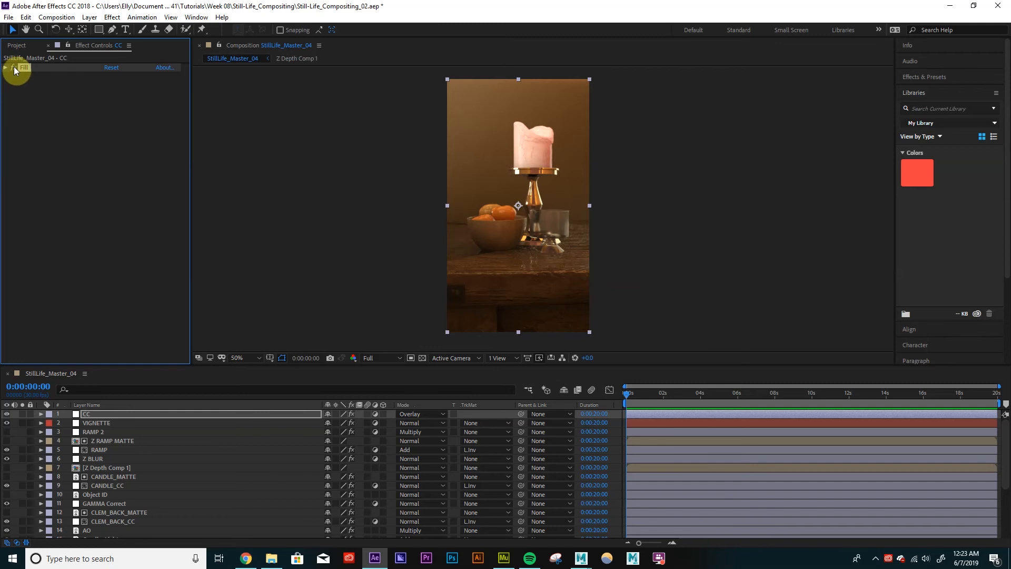
click(14, 67)
Step: Apply Levels to the CC layer with a gamma of 0.93 and an input white of 0.8745
click(111, 17)
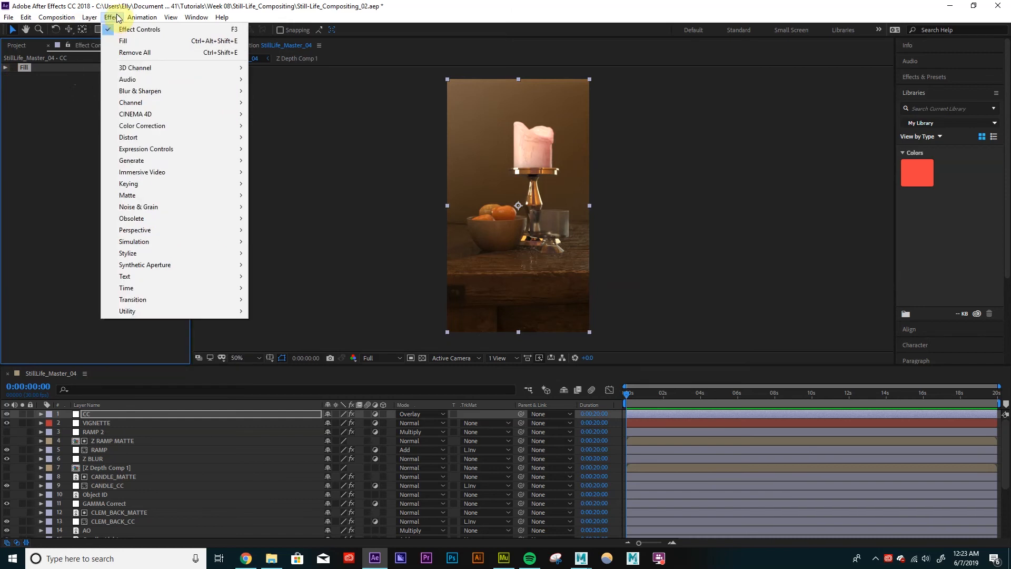
mouse_move(216, 126)
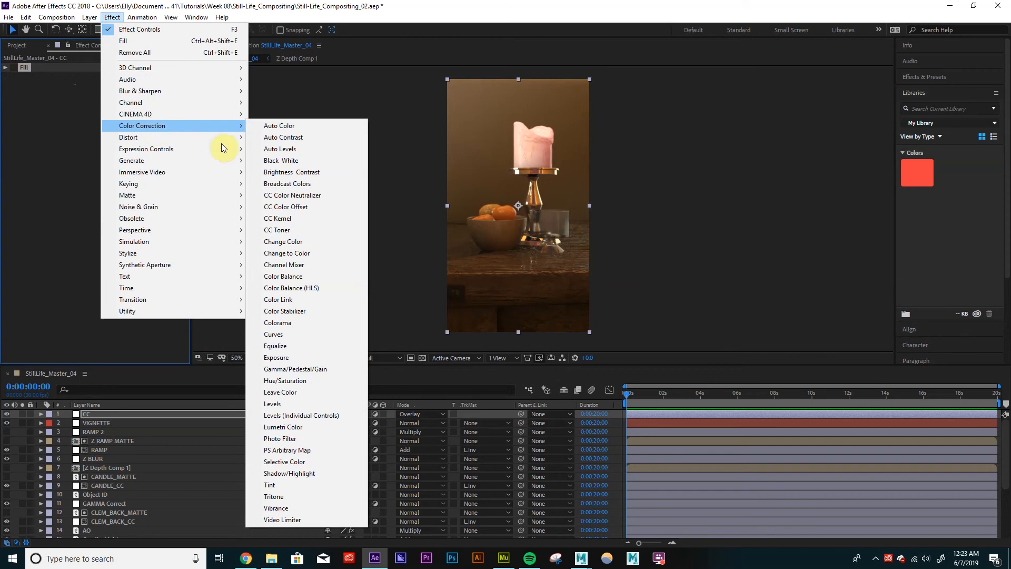
click(289, 403)
drag(98, 136, 87, 139)
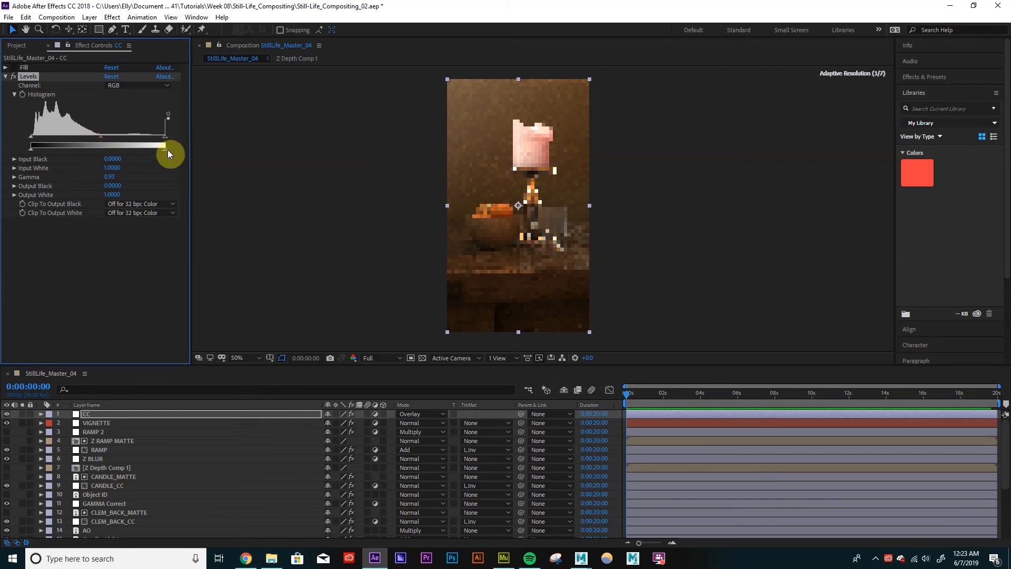
click(377, 229)
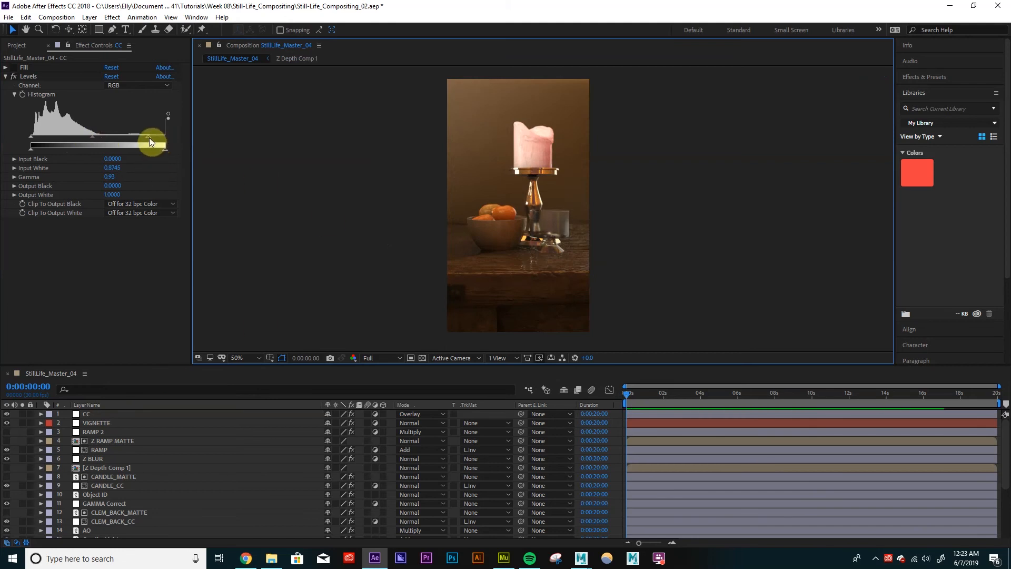
Step: Try stronger Levels contrast with input white at 0.7412 and input black at 0.4941
drag(148, 135, 127, 137)
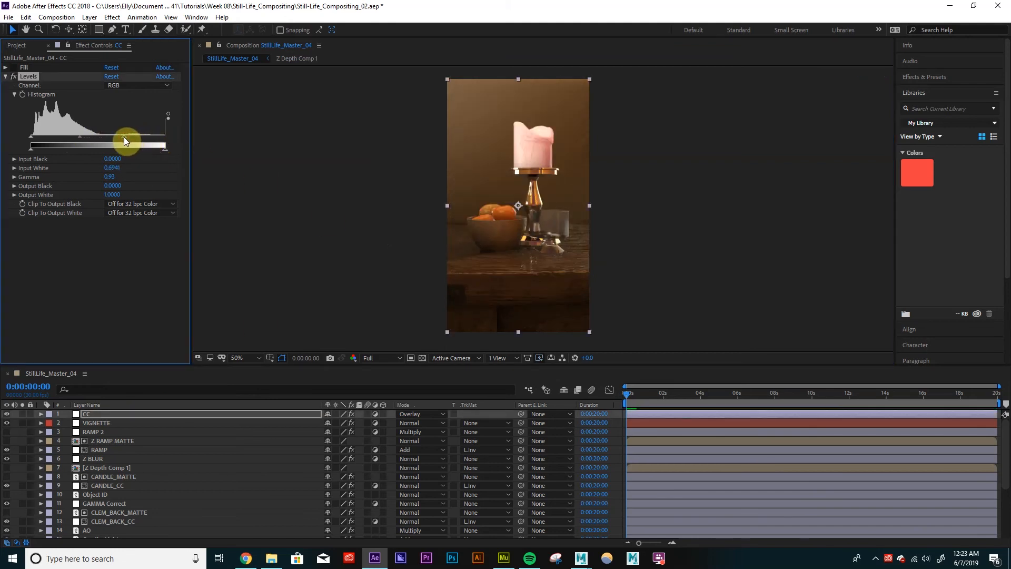
drag(124, 139, 129, 137)
drag(33, 139, 68, 137)
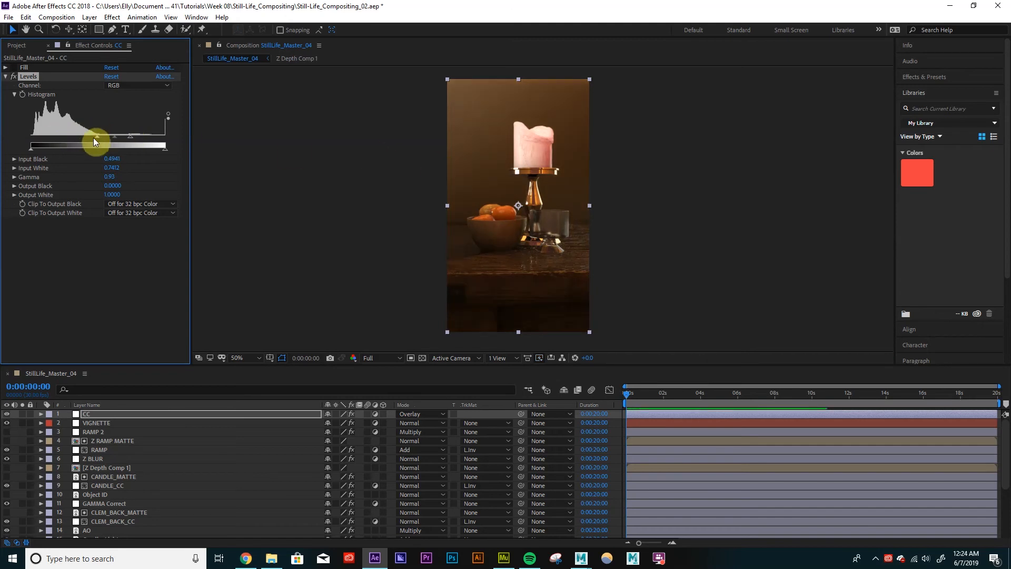
Step: Set the Levels input black to 0.1255 and input white to 0.9725, and collapse the effect
drag(98, 138, 43, 138)
drag(131, 138, 163, 136)
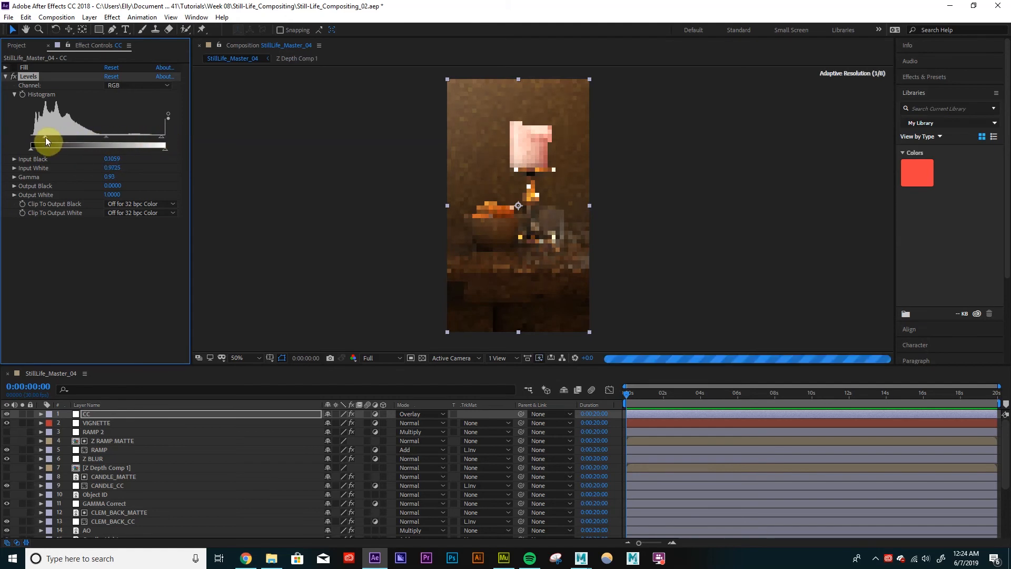
drag(45, 137, 47, 137)
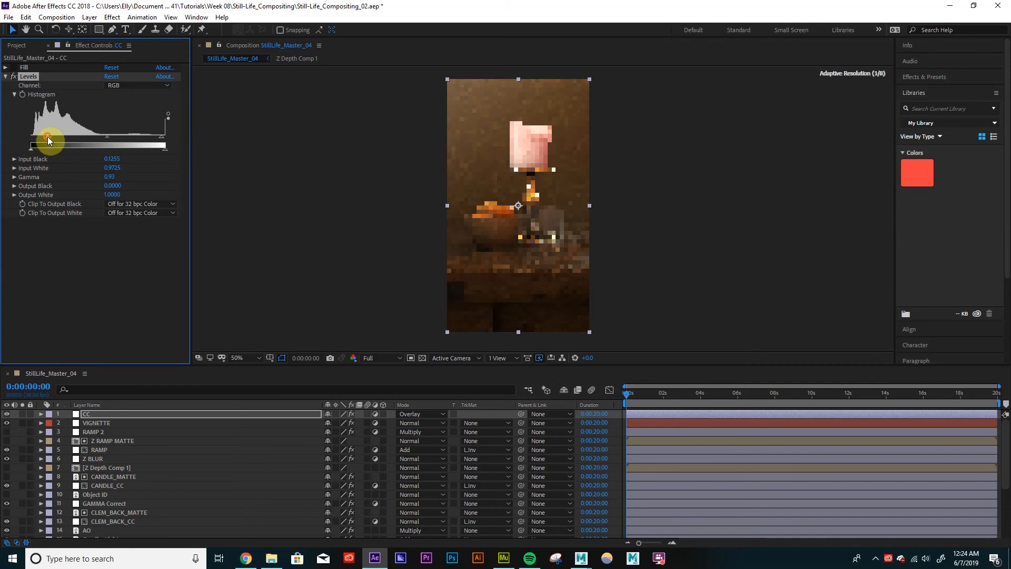
click(5, 76)
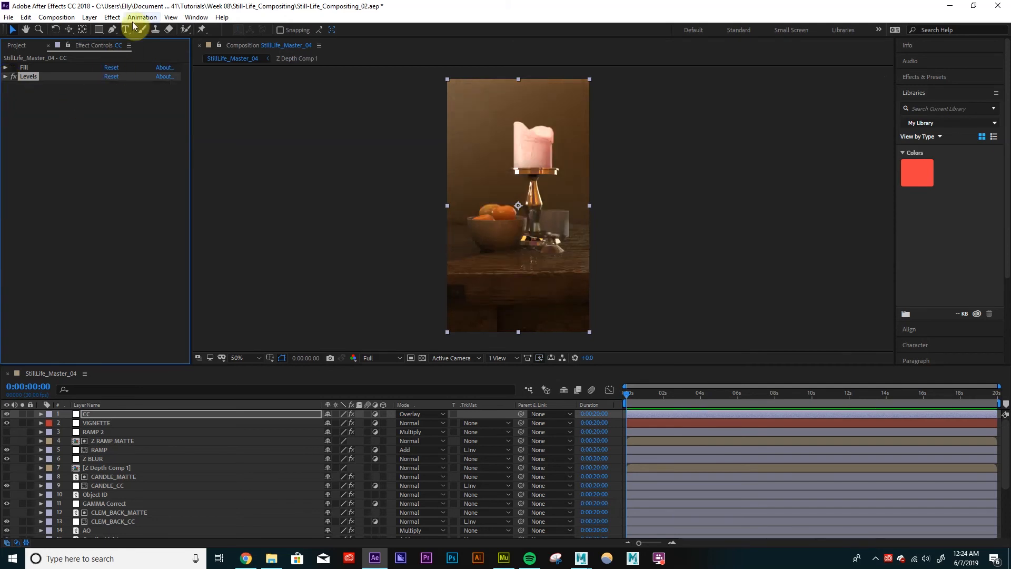
Step: Apply Brightness & Contrast to the CC layer and raise the brightness to 150
click(116, 17)
mouse_move(167, 128)
click(291, 172)
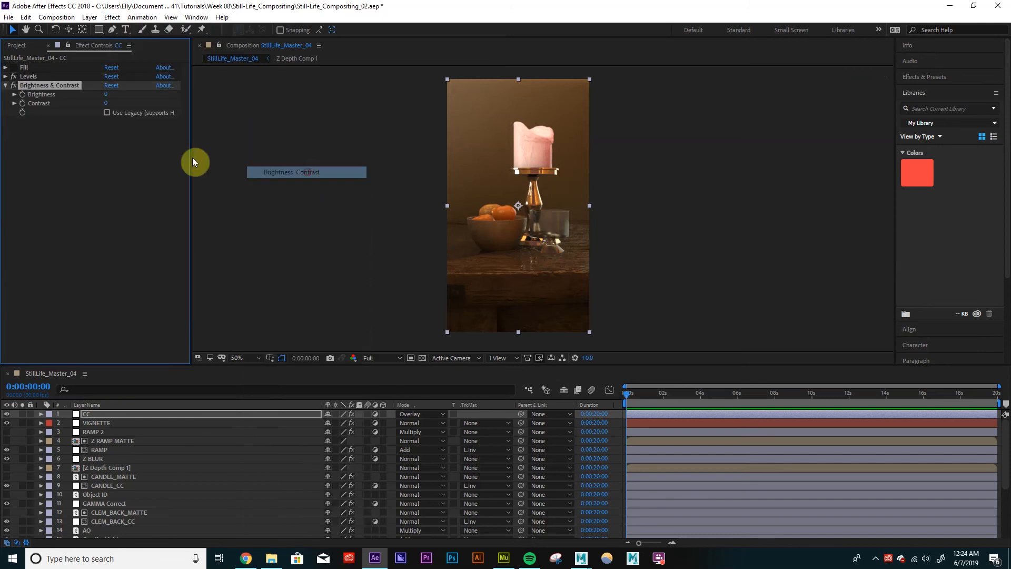
drag(107, 94, 140, 94)
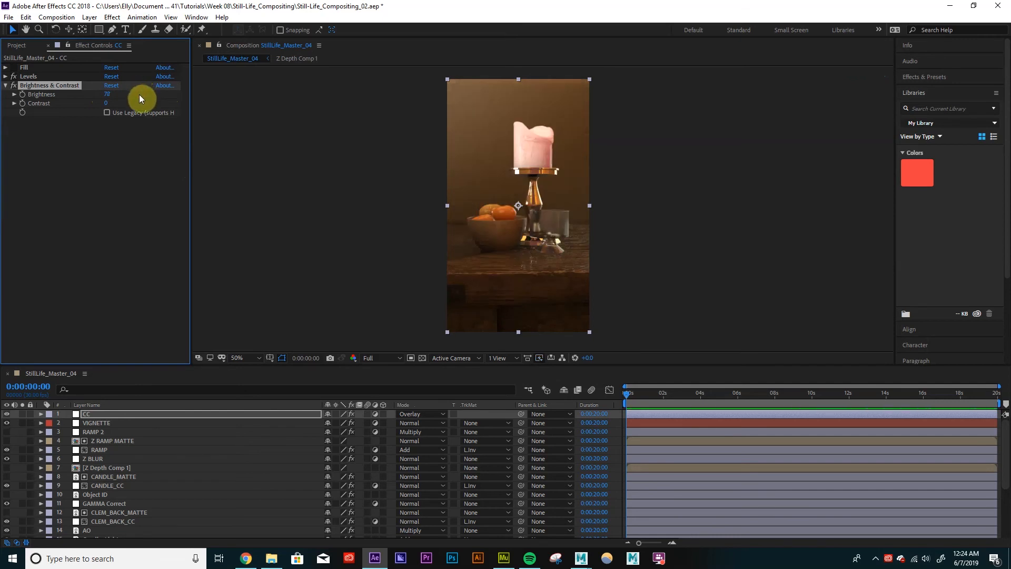
drag(109, 97, 174, 98)
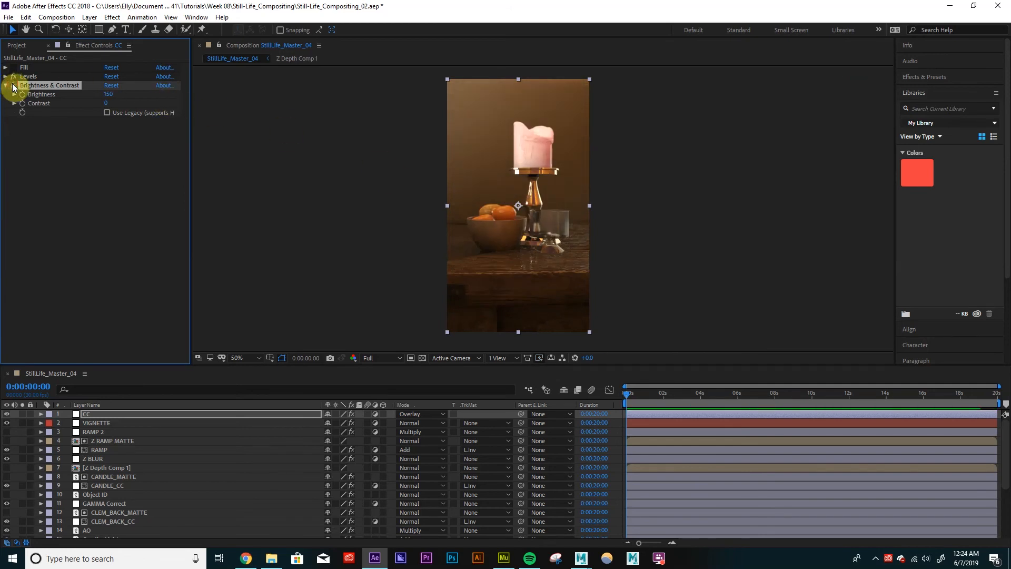
Step: Set the CC layer's opacity to 50% and turn off its Levels effect
click(183, 416)
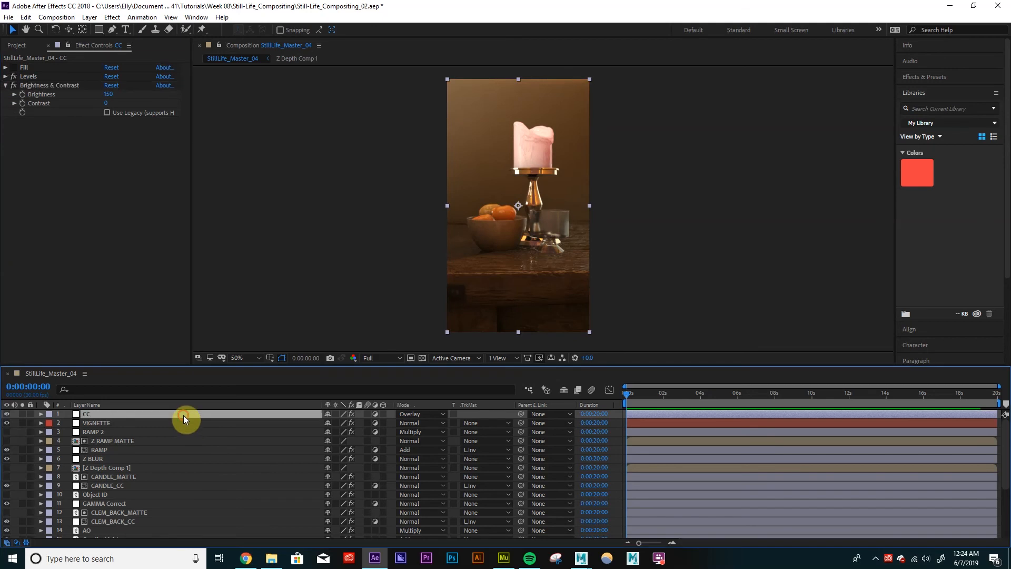
key(t)
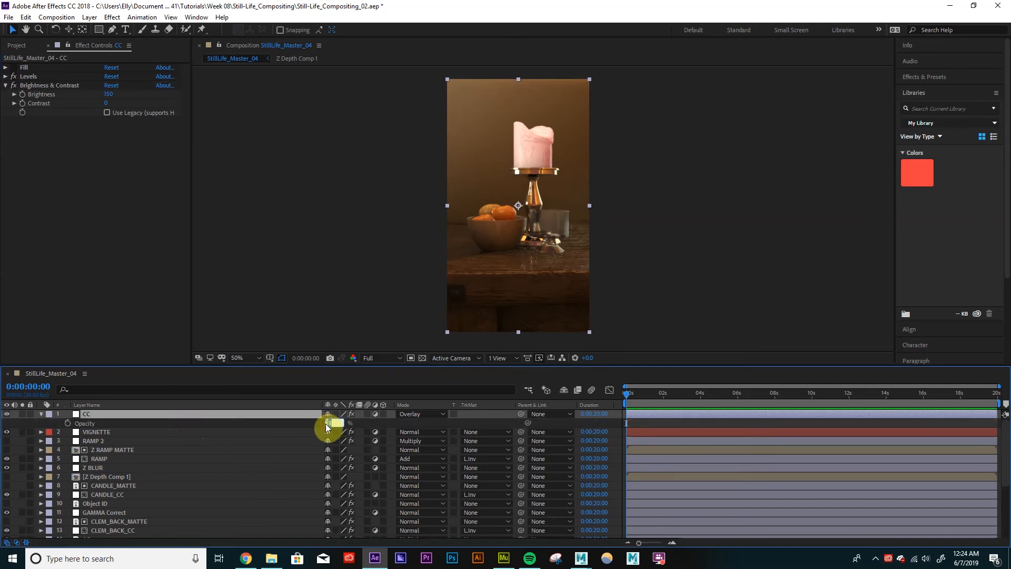
text(50)
key(Return)
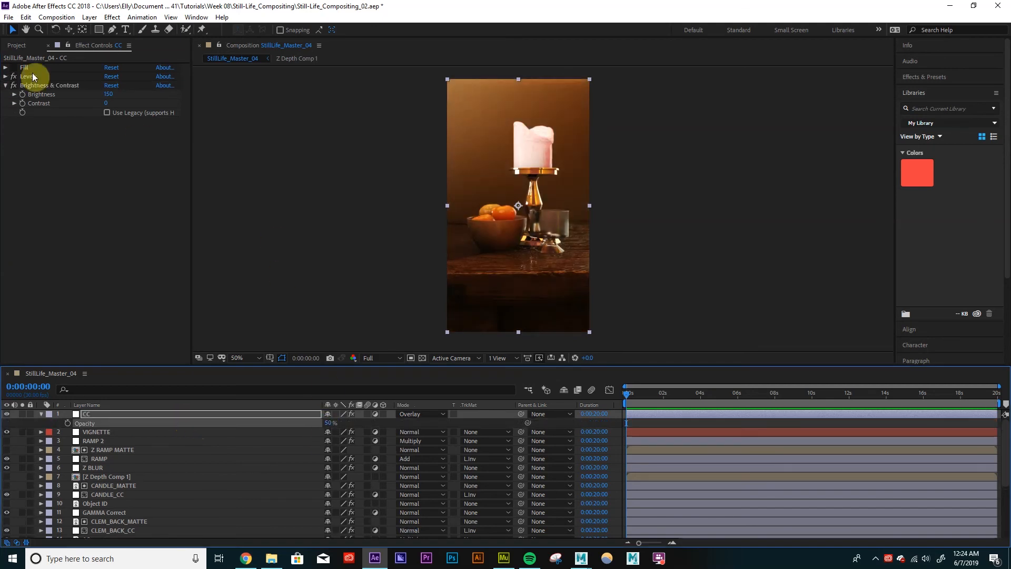
click(14, 76)
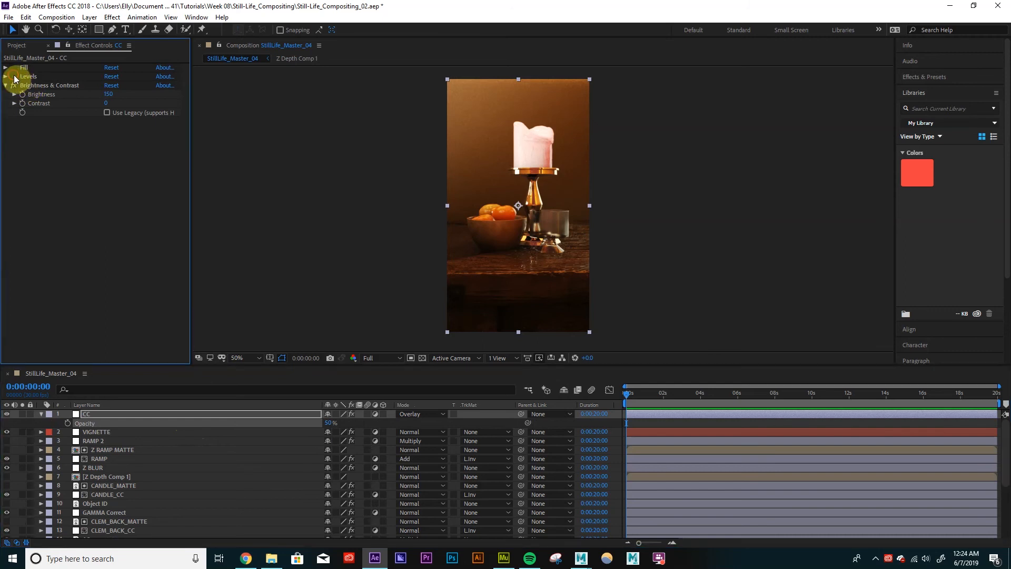
Step: Try a brightness of 10 and a contrast of 5 on the CC layer, comparing the image with the effect off and on
click(40, 85)
click(108, 94)
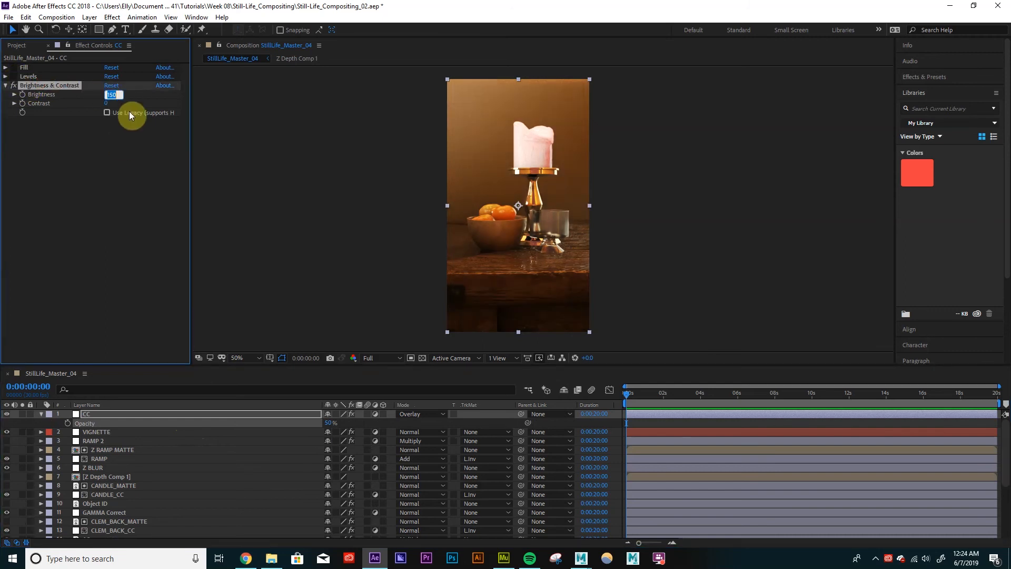
key(Return)
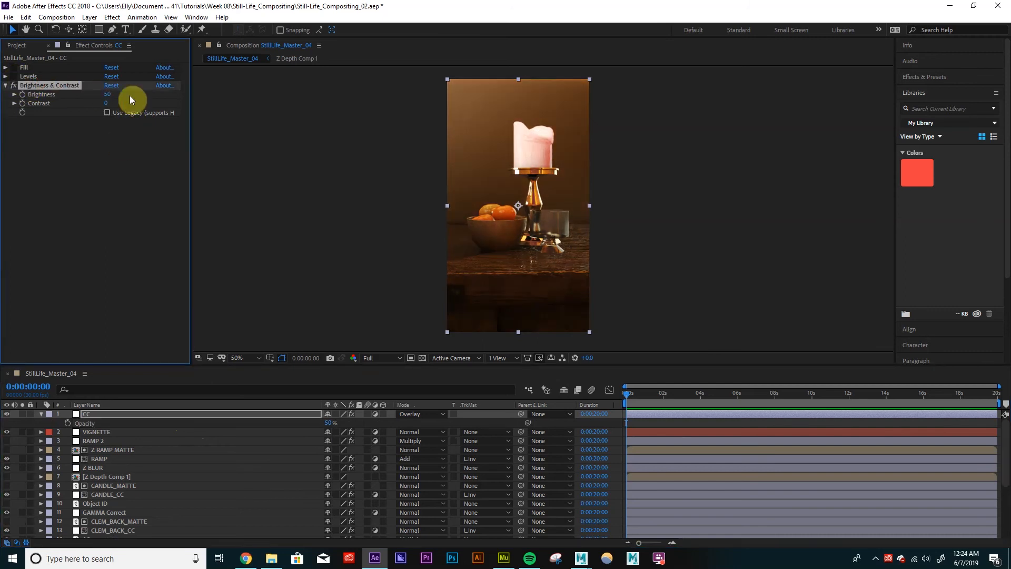
mouse_move(108, 94)
mouse_down()
mouse_move(100, 97)
mouse_move(128, 95)
mouse_move(79, 95)
mouse_move(111, 97)
mouse_move(143, 120)
mouse_move(107, 104)
mouse_up()
click(110, 94)
text(10)
key(Return)
click(13, 86)
click(13, 85)
click(14, 85)
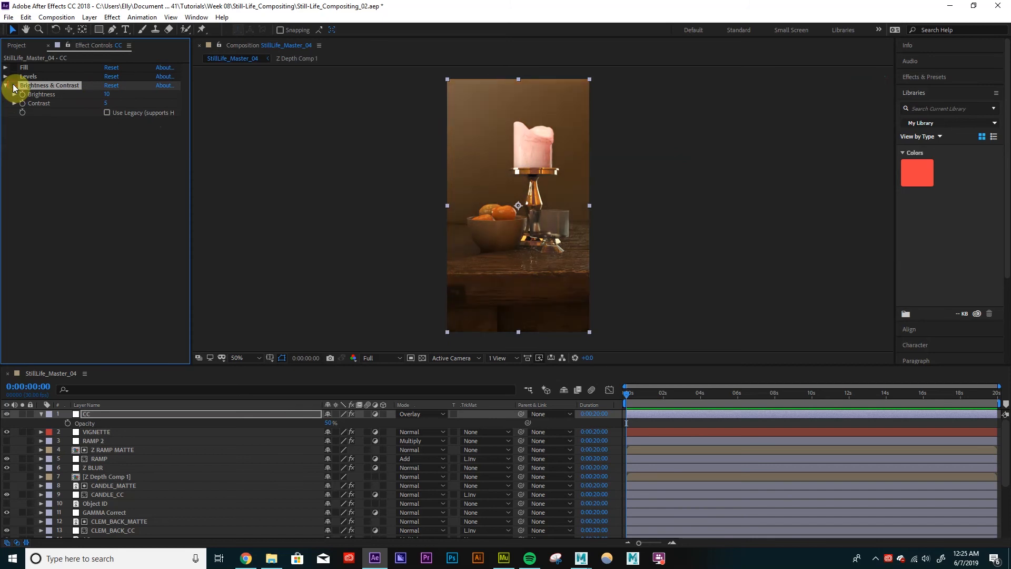
click(13, 85)
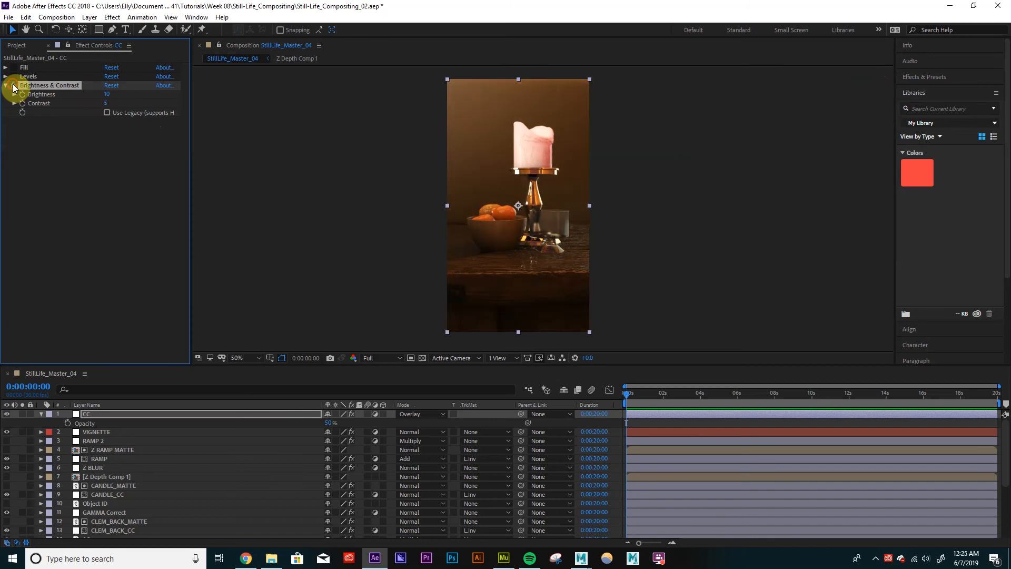
Step: Set the CC layer's contrast to 2 and brightness to 5, and compare the image with the effect off and on
click(105, 103)
click(106, 103)
text(2)
key(Return)
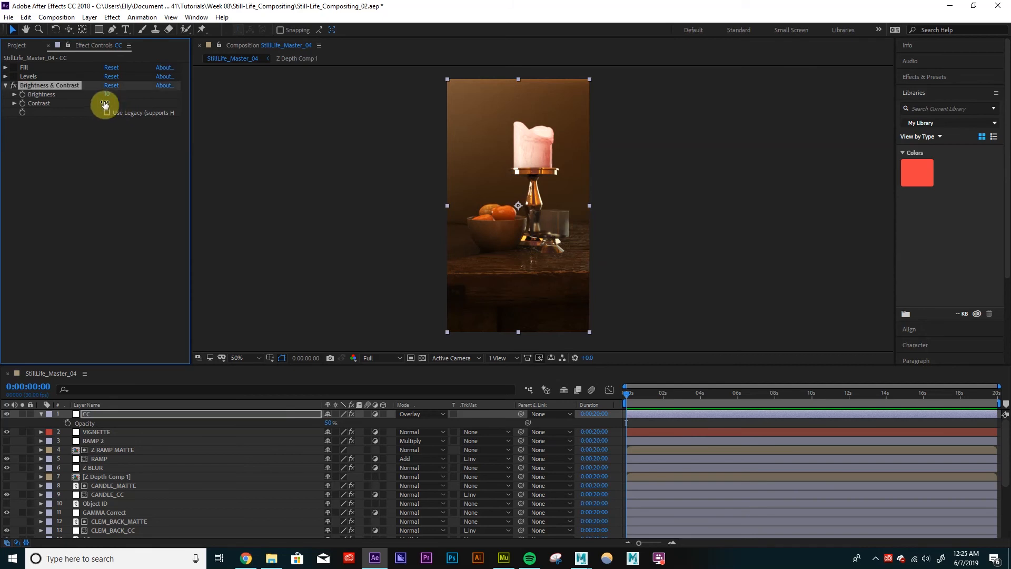
click(124, 96)
click(14, 85)
click(14, 86)
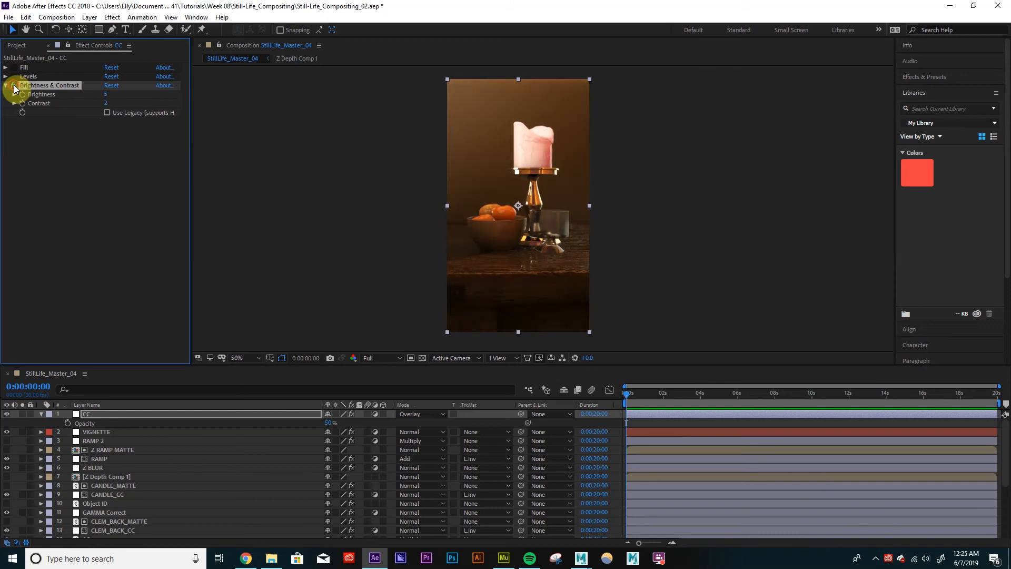
click(13, 85)
click(14, 86)
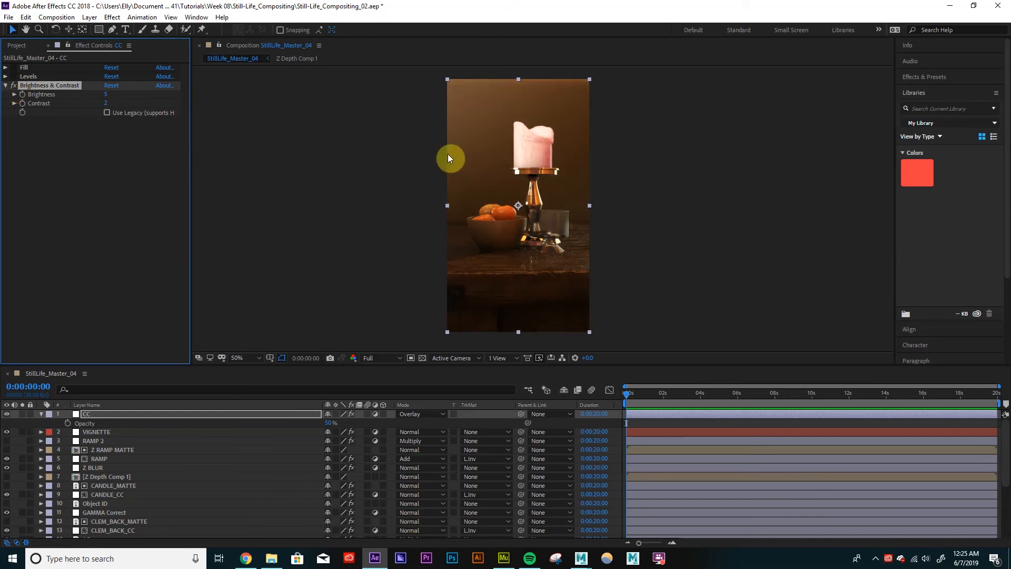
click(13, 86)
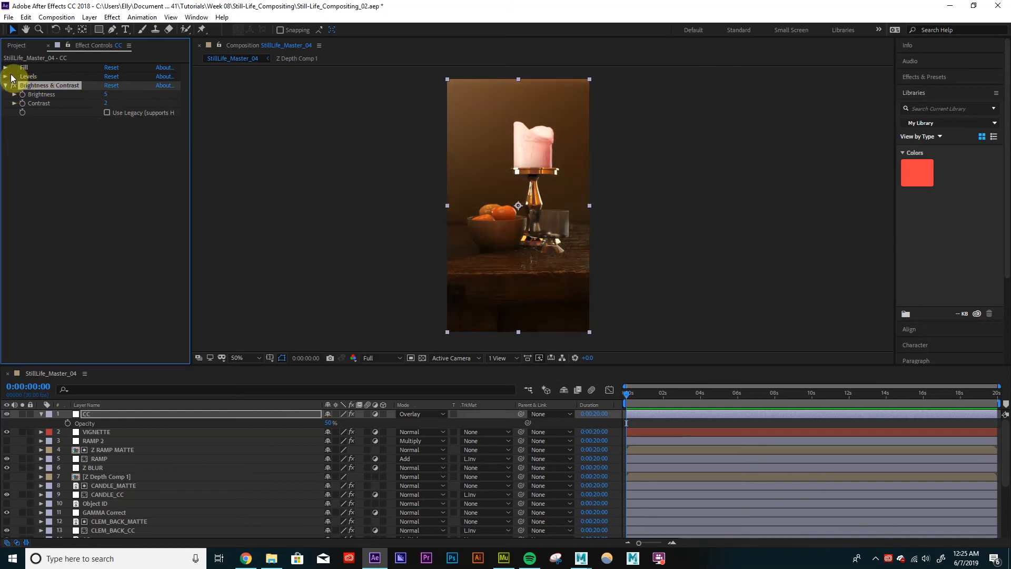
Step: Re-enable Levels and try input black 0.0471, input white 0.9412, gamma 1.08 and output white 0.9961
click(14, 77)
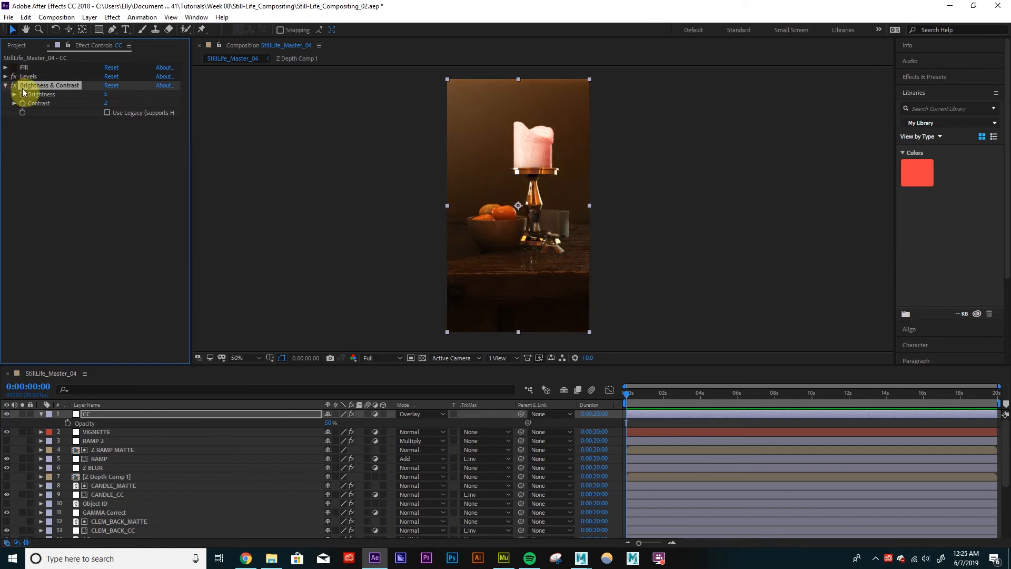
click(31, 77)
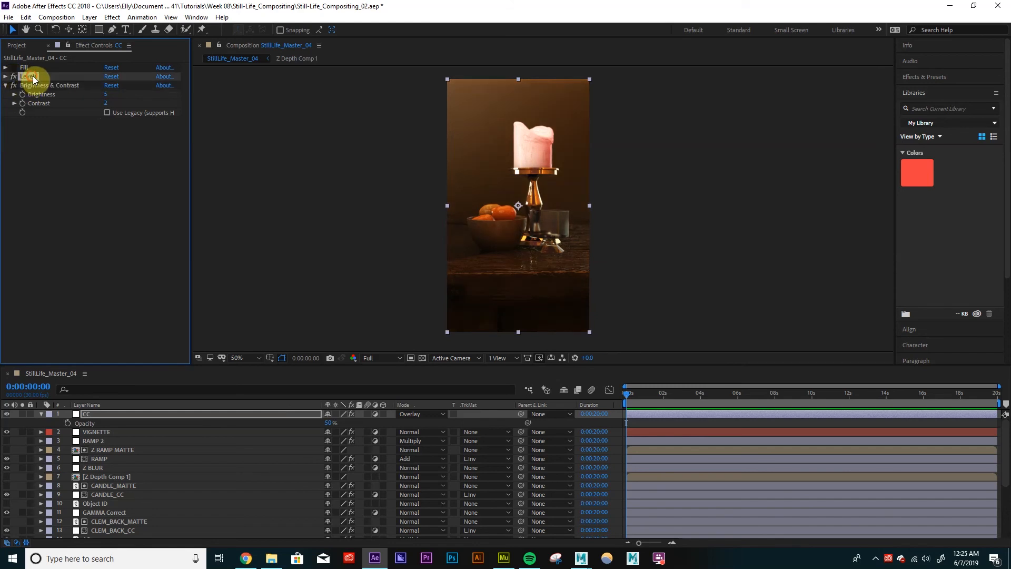
click(6, 76)
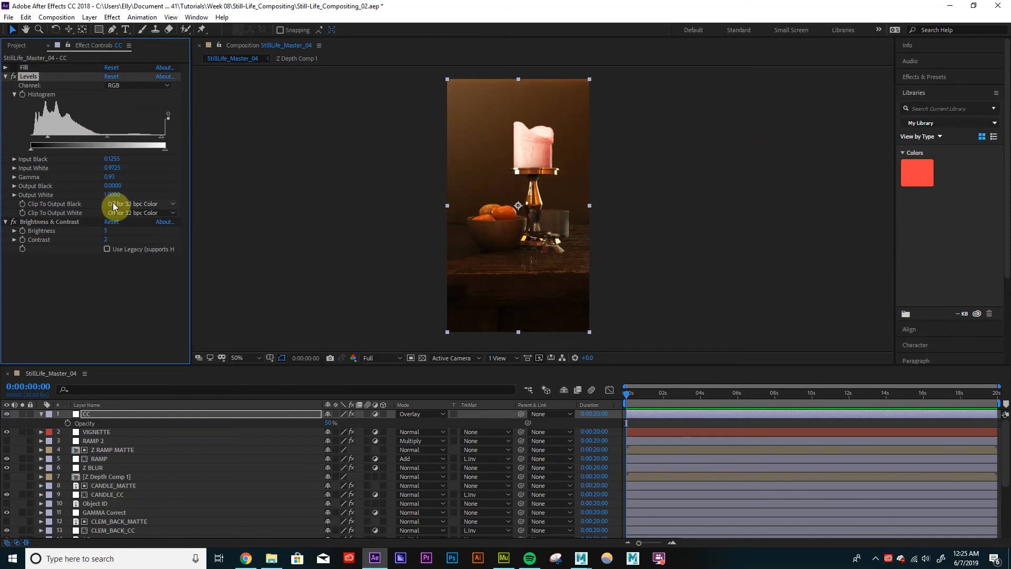
drag(47, 136, 36, 135)
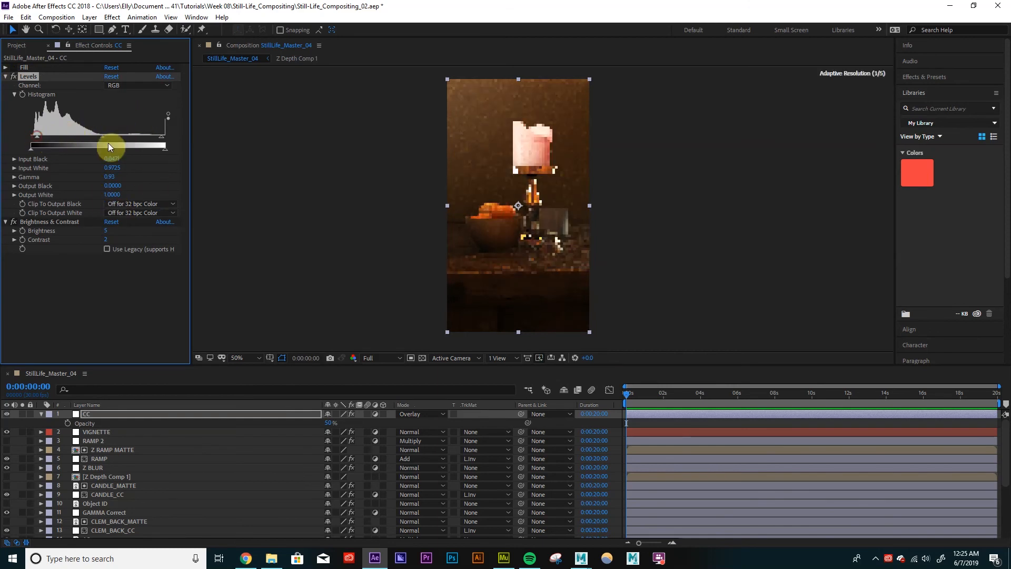
mouse_move(100, 136)
mouse_down()
mouse_move(84, 135)
mouse_move(120, 135)
mouse_up()
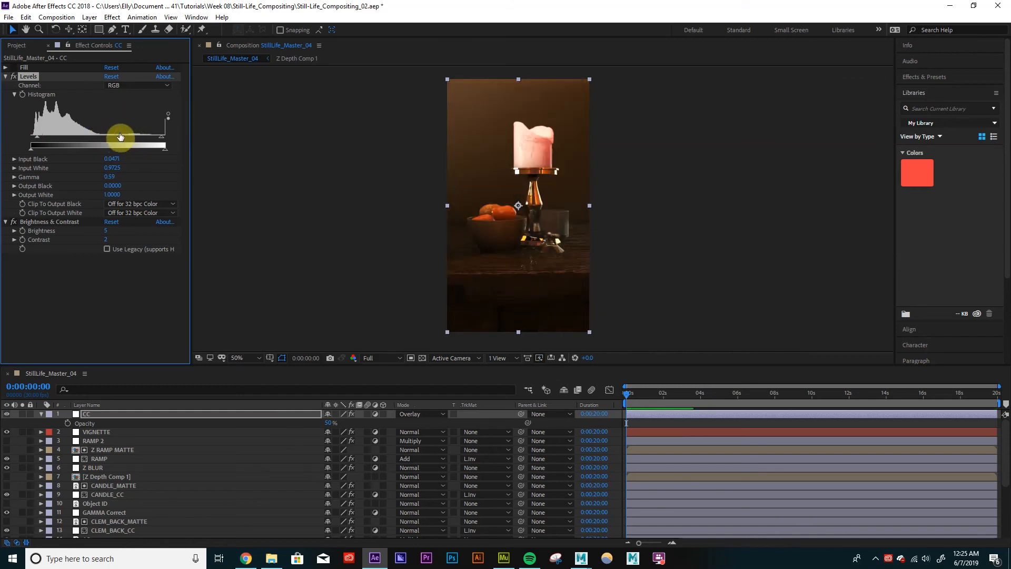
drag(118, 135, 91, 135)
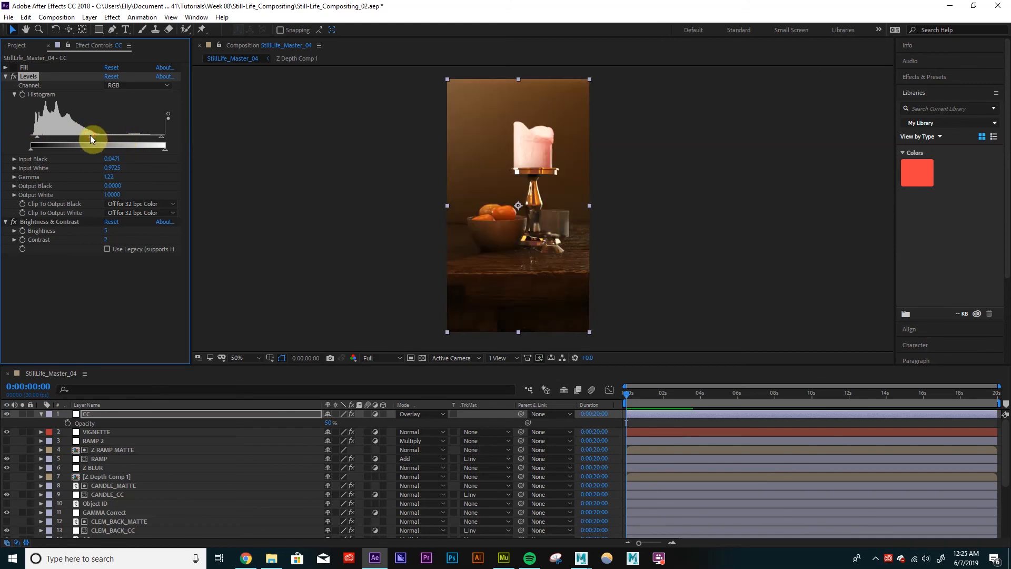
drag(91, 135, 94, 135)
mouse_move(161, 136)
mouse_down()
mouse_move(172, 139)
mouse_move(153, 136)
mouse_move(165, 148)
mouse_up()
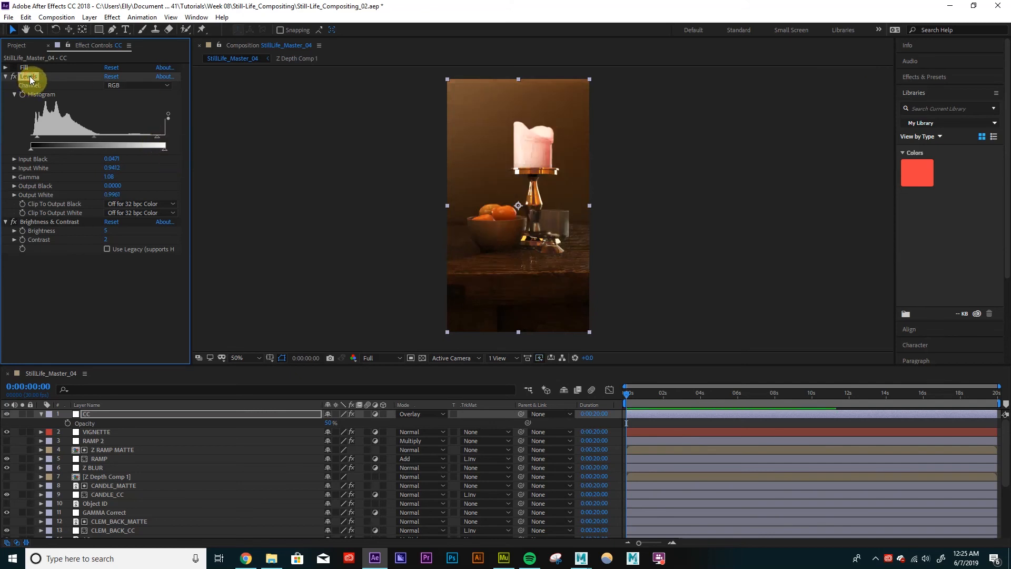
Step: Delete the Levels effect from the CC layer and apply Curves
key(Delete)
click(13, 76)
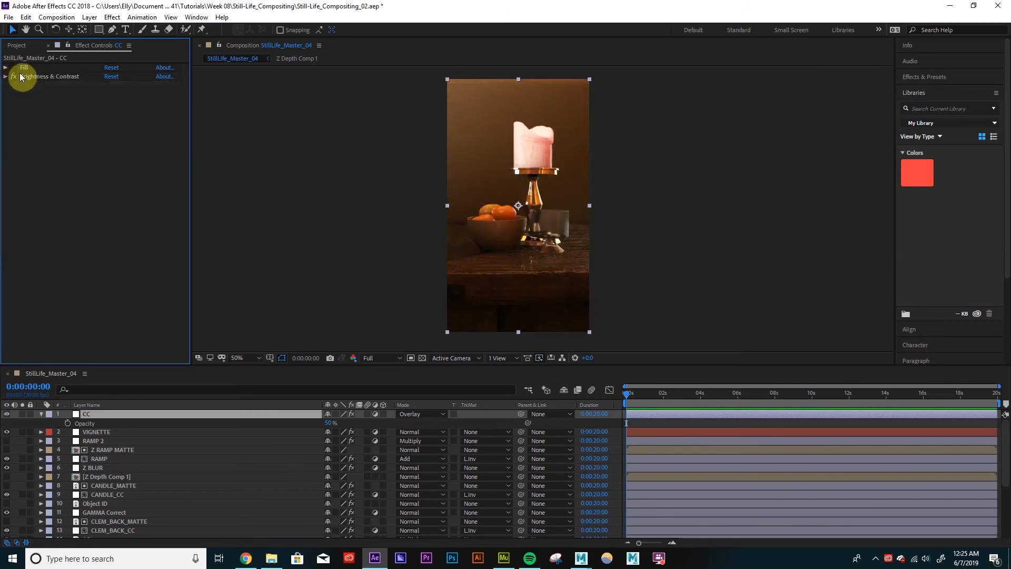
click(117, 17)
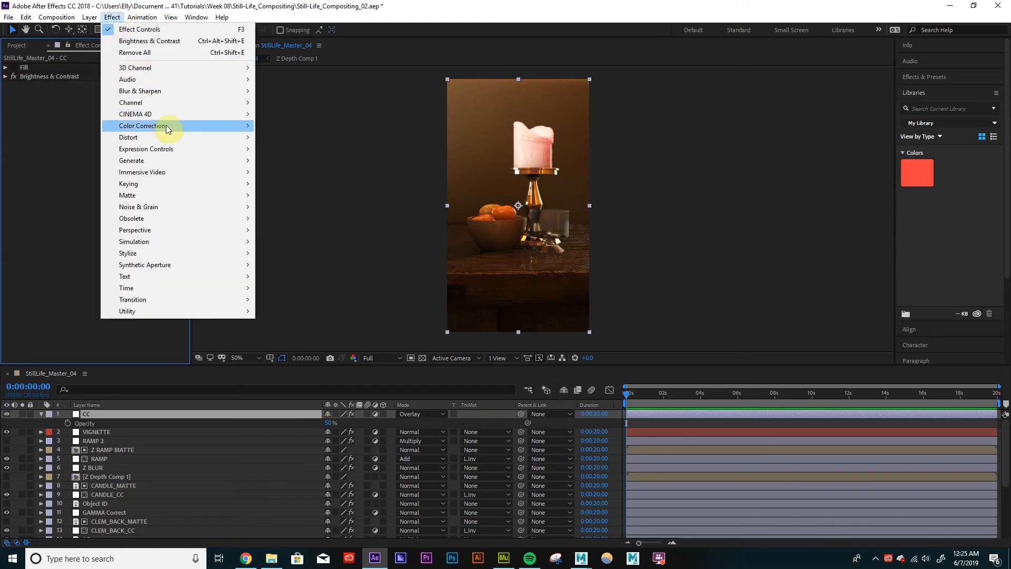
mouse_move(167, 128)
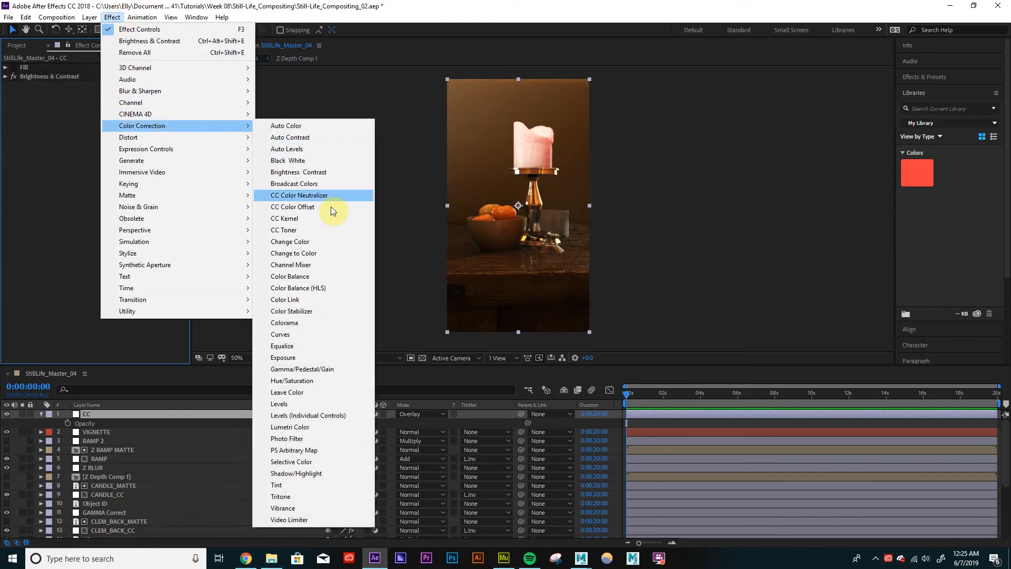
click(315, 332)
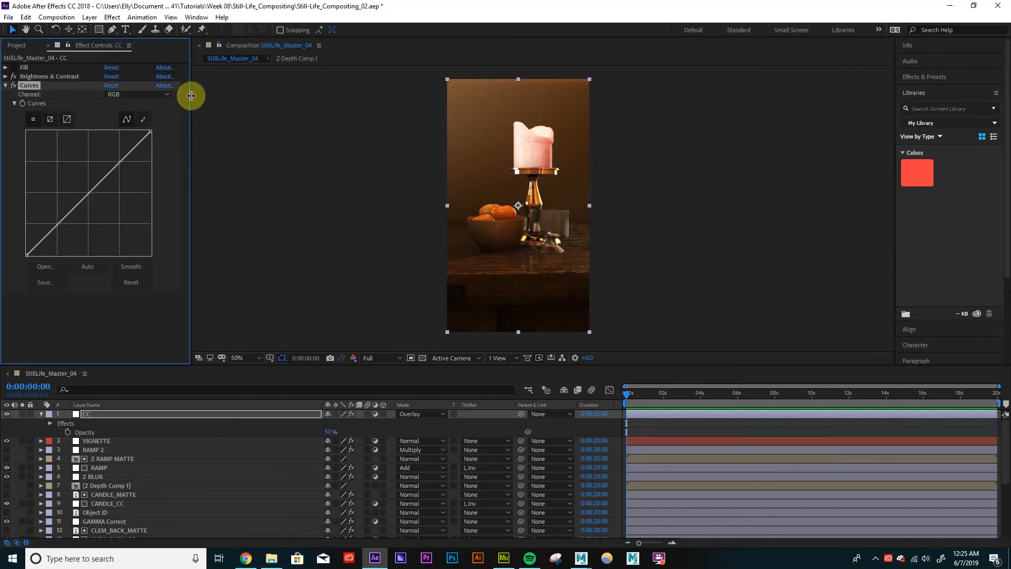
Step: Bow the red channel's curve slightly upward in the CC layer's Curves effect
click(143, 94)
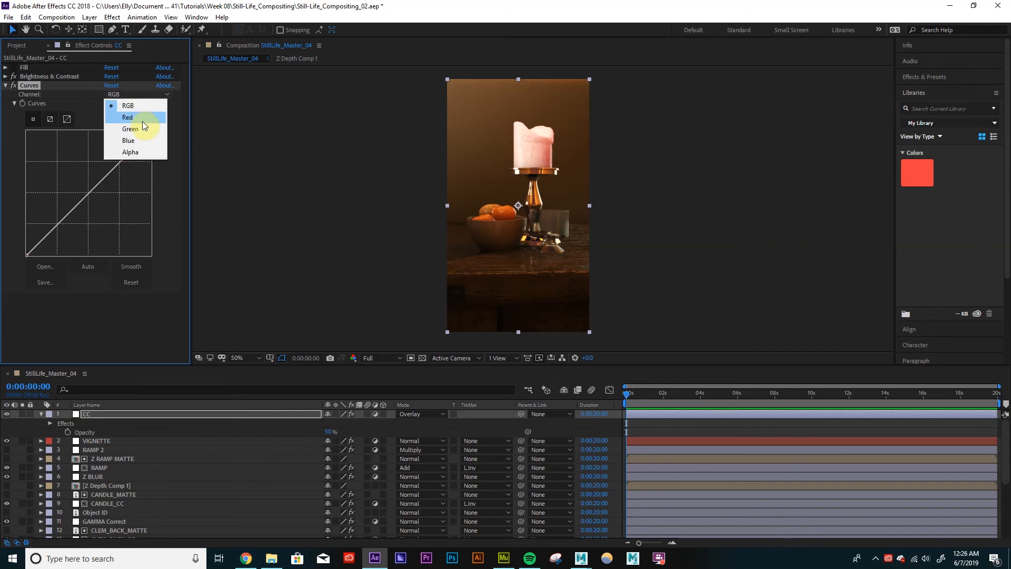
click(142, 117)
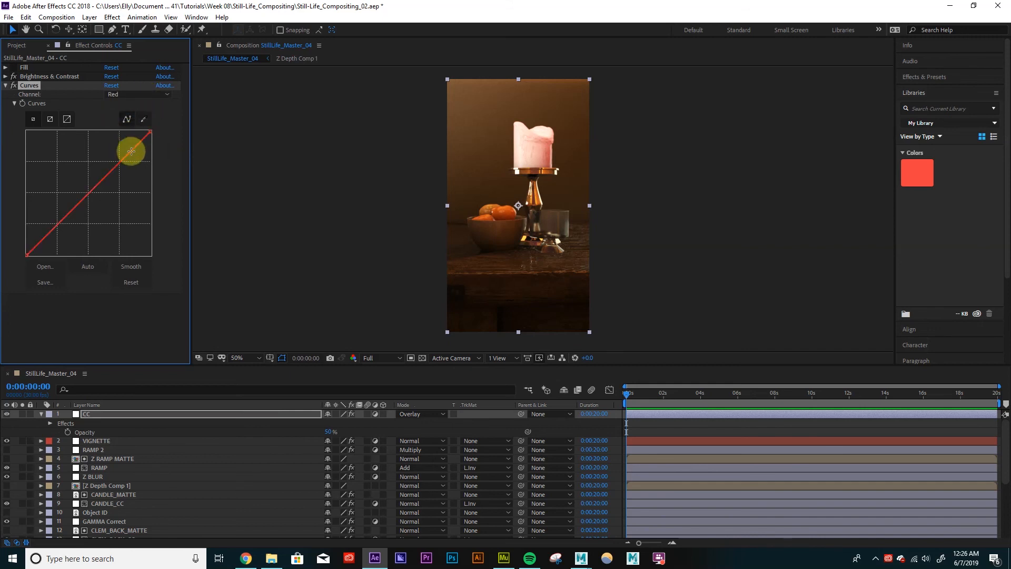
drag(131, 152, 131, 140)
drag(132, 147, 132, 145)
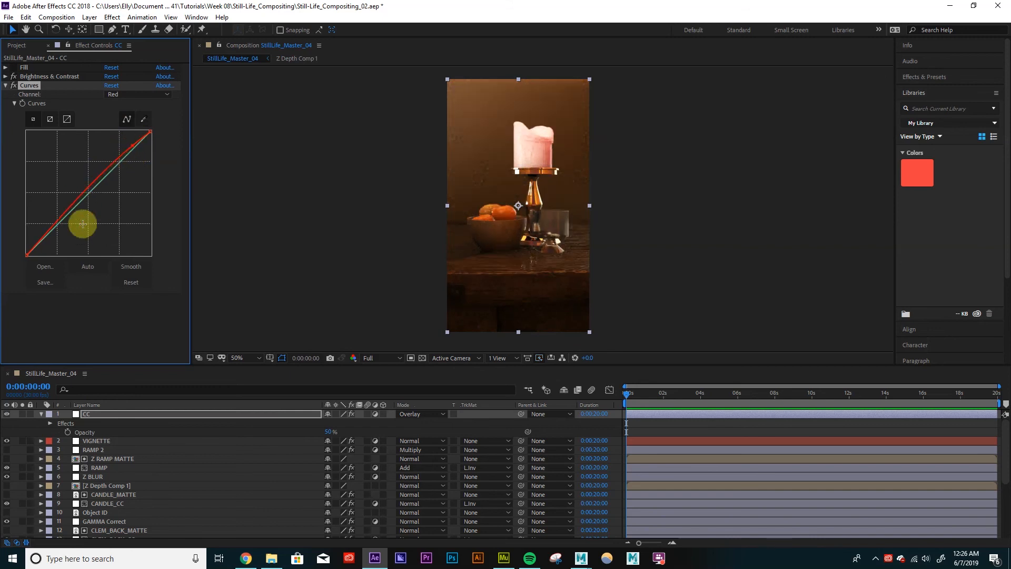
mouse_move(39, 240)
mouse_down()
mouse_move(39, 229)
mouse_move(27, 255)
mouse_move(41, 244)
mouse_up()
drag(135, 153, 132, 146)
Step: Pull the blue channel's curve slightly below the diagonal and turn the Curves effect off
click(143, 95)
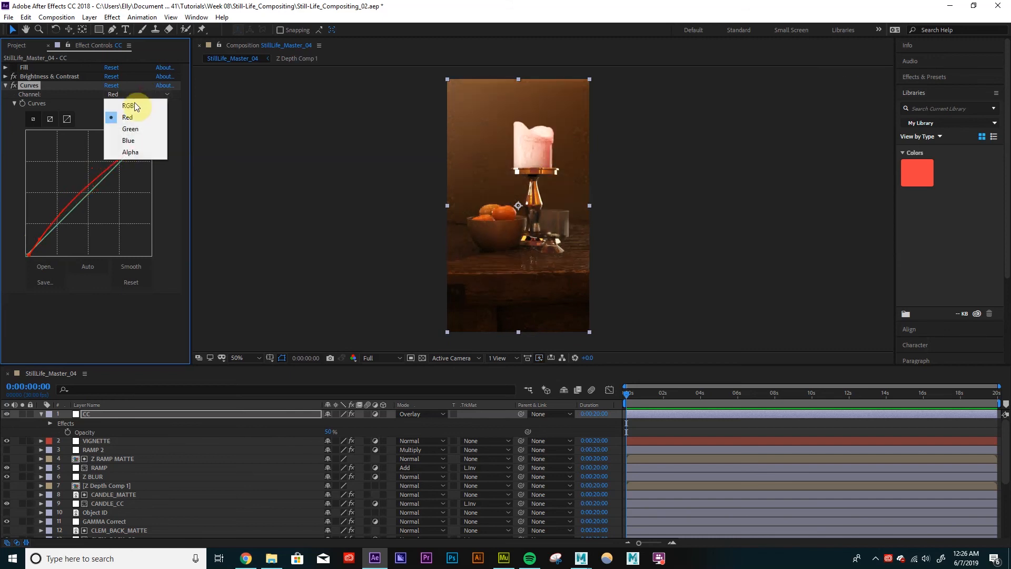
click(129, 140)
click(131, 152)
drag(132, 152, 40, 244)
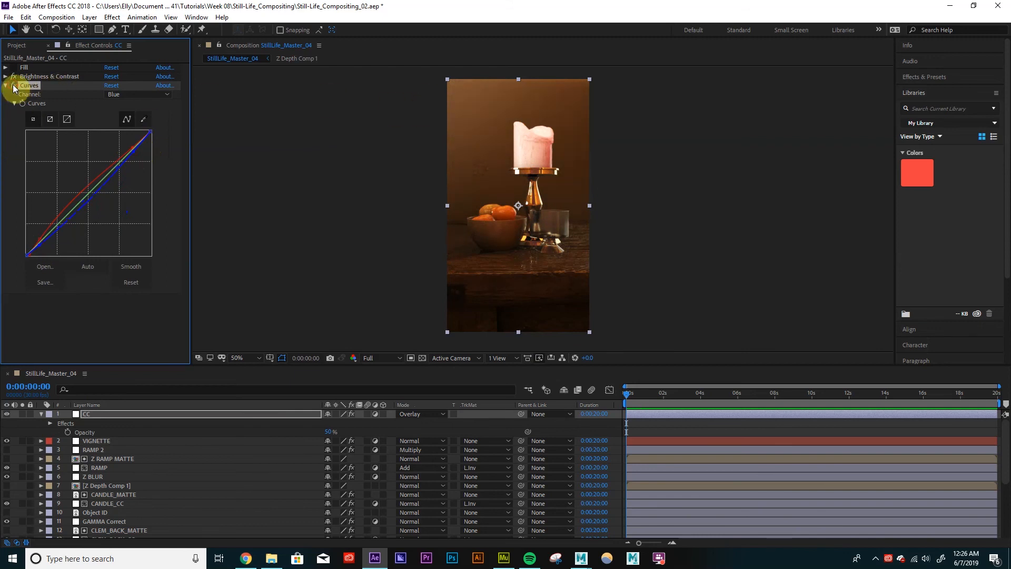
click(128, 95)
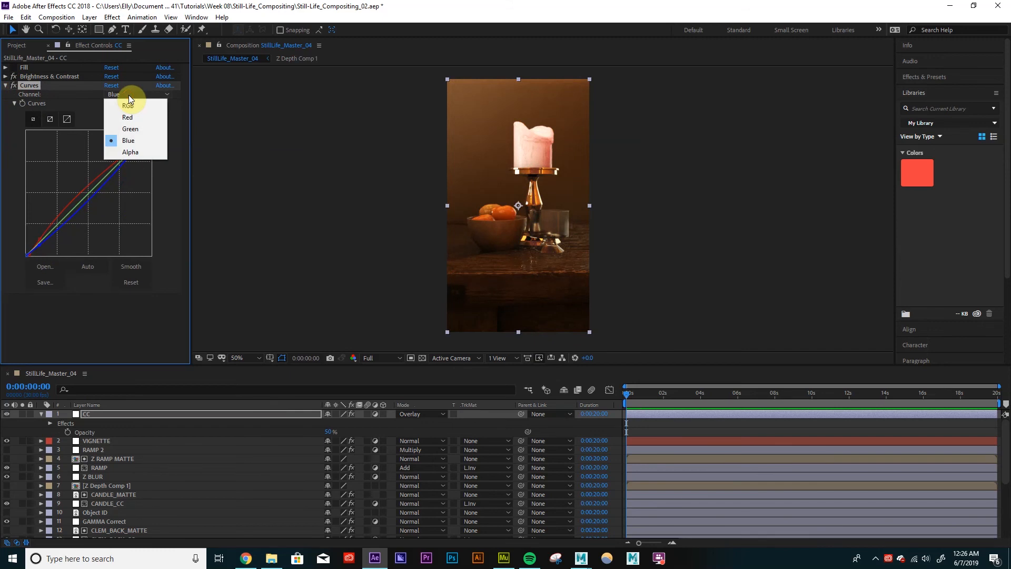
click(51, 85)
click(23, 83)
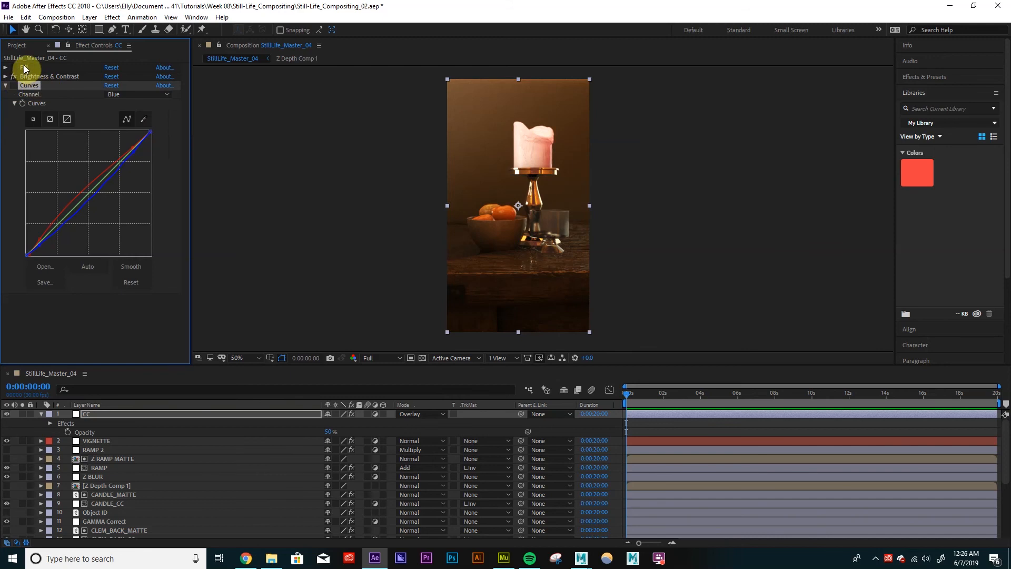
Step: Remove the Curves effect and cut the Fill effect from the CC layer, keeping only Brightness & Contrast
click(24, 68)
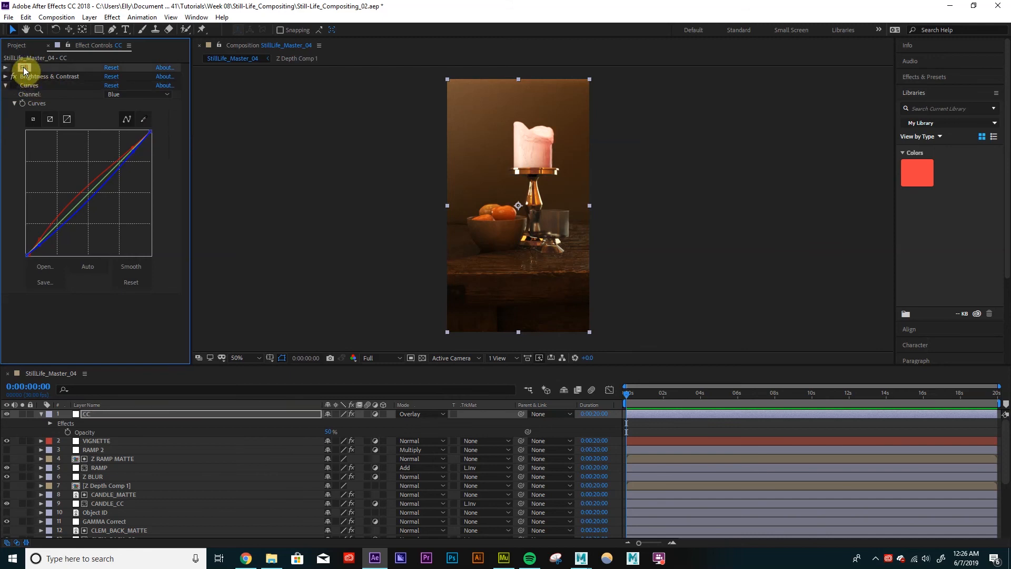
click(31, 84)
key(Delete)
click(33, 67)
key(Delete)
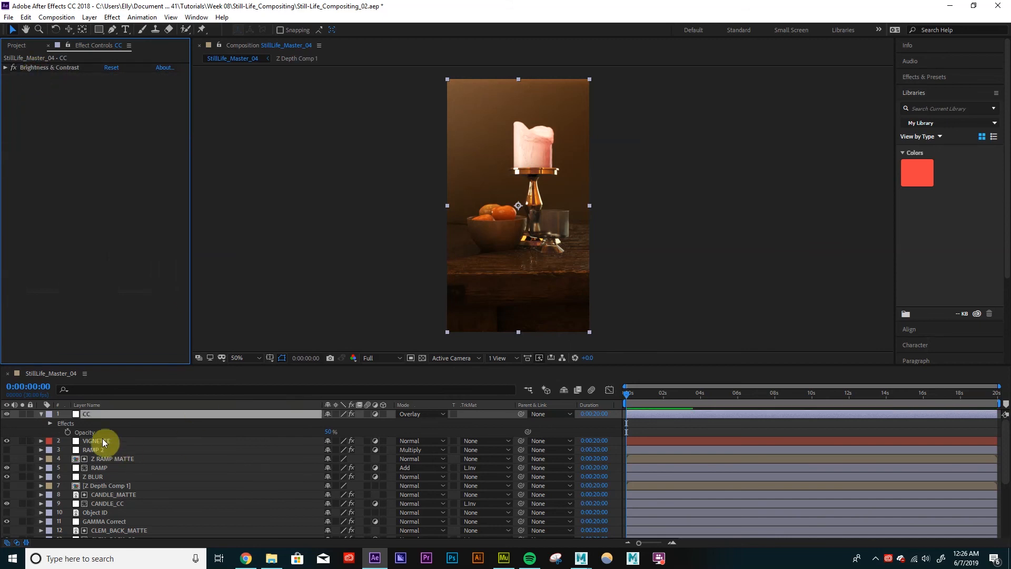
Step: Collapse the CC layer's properties and rename the layer B&C
click(41, 415)
click(93, 418)
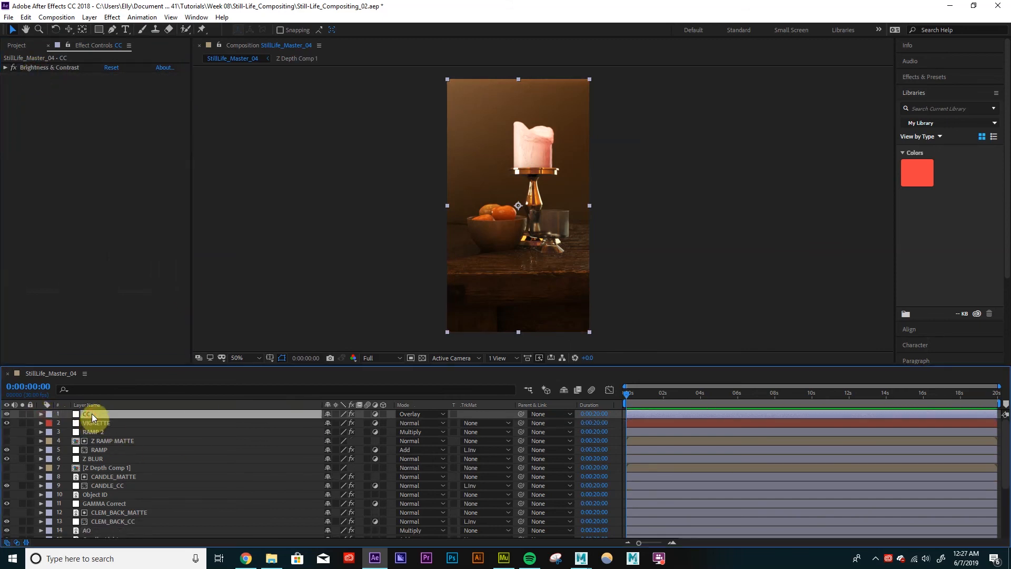
key(Return)
text(B&C)
Step: Duplicate the B&C layer and replace the copy's Brightness & Contrast effect with the cut Fill effect
click(91, 414)
key(ctrl+d)
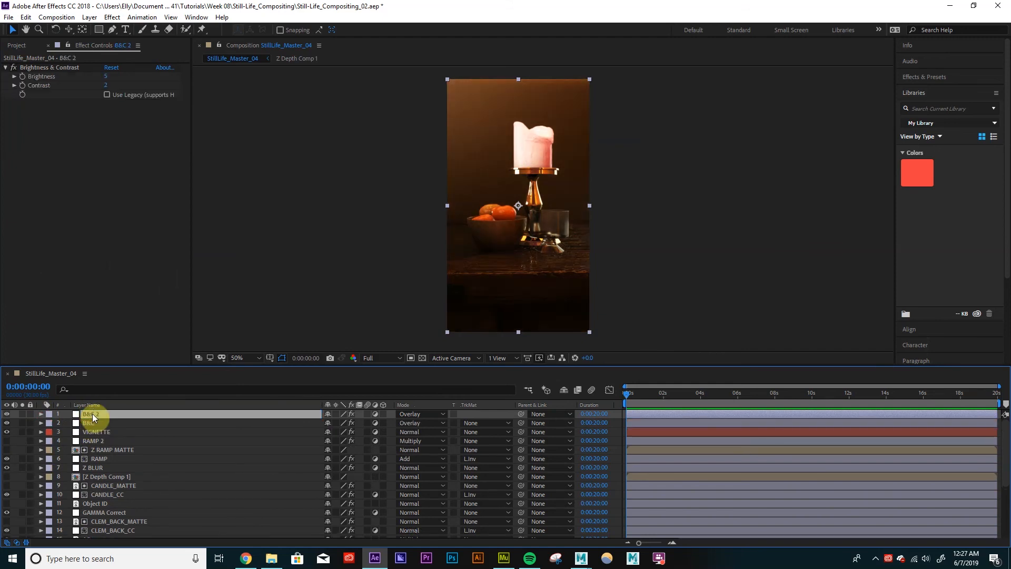
click(72, 68)
key(Delete)
key(ctrl+v)
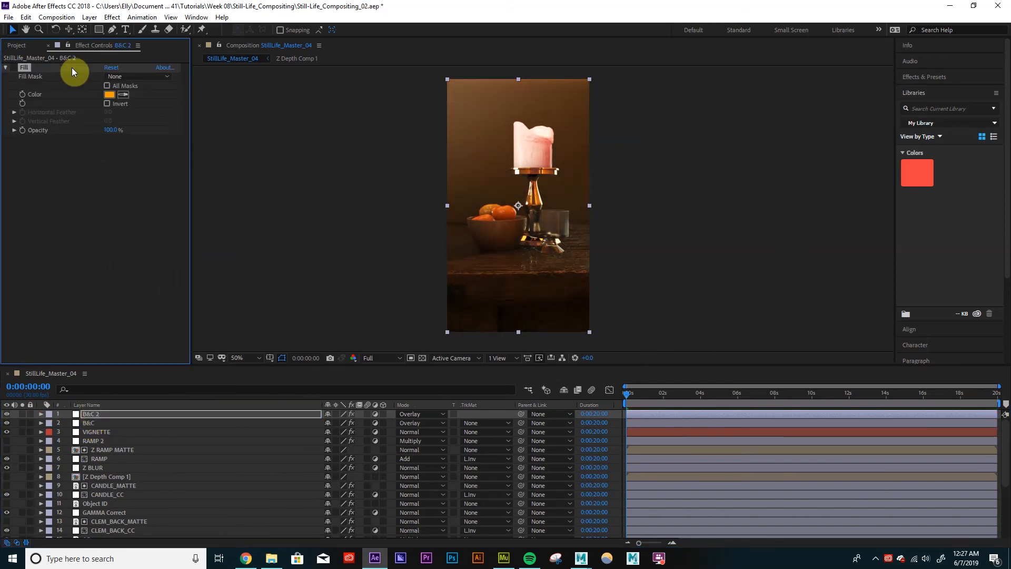
Step: Collapse the Fill effect's settings and rename the B&C 2 layer WARM
click(5, 67)
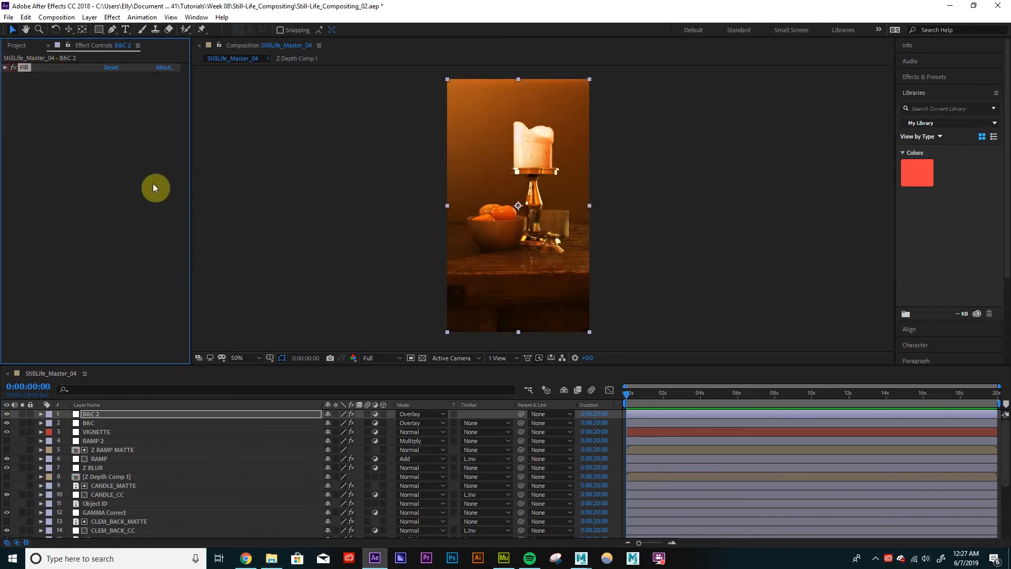
click(147, 417)
key(Return)
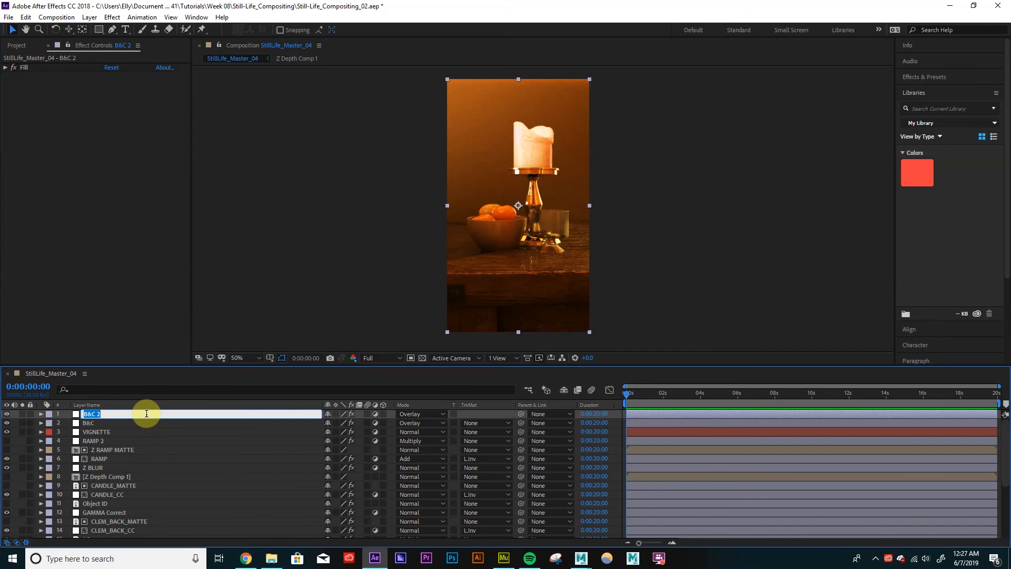
text(WARM)
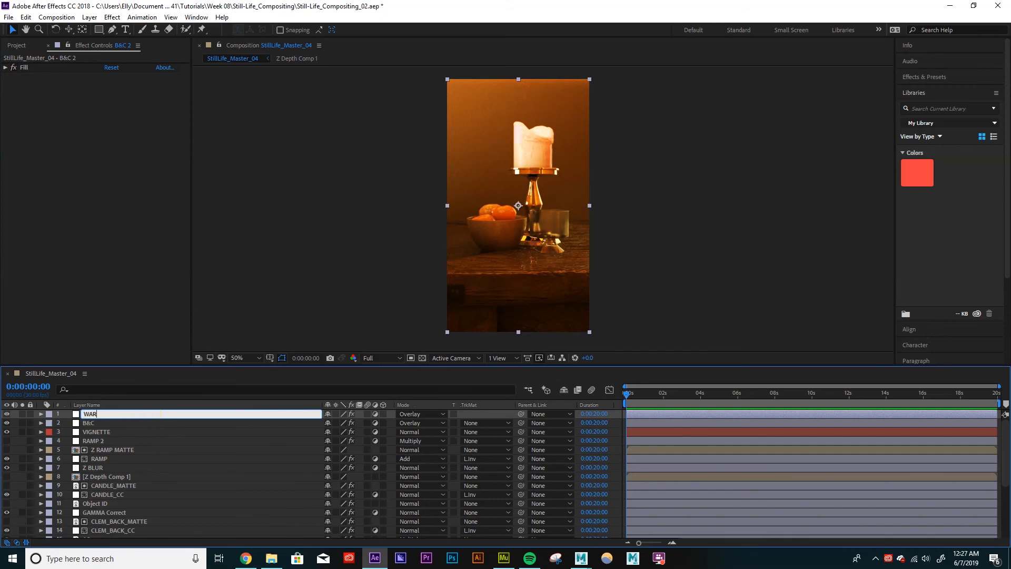
key(Return)
Step: Reveal the WARM layer's opacity and set it to 5%
key(t)
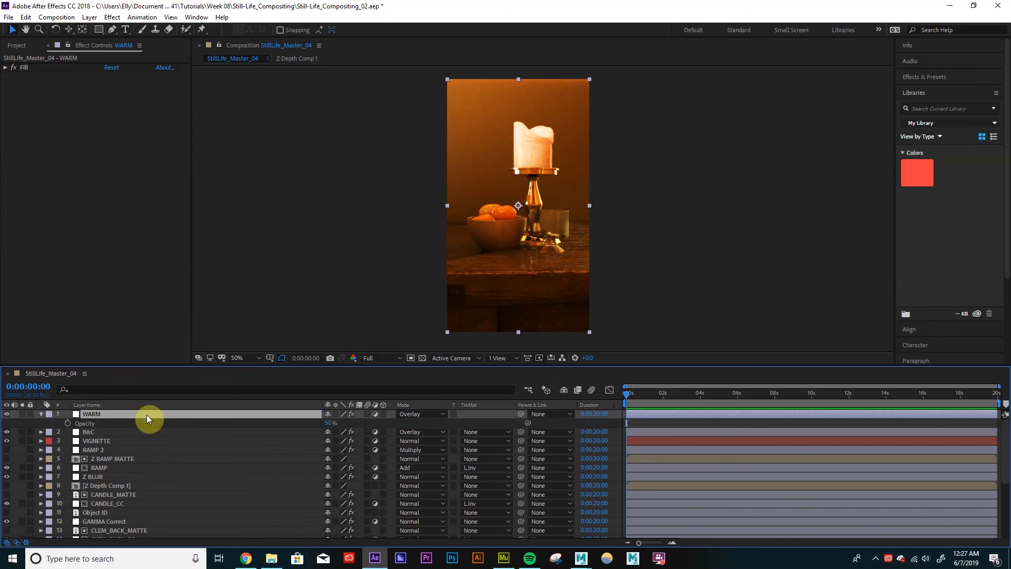
click(327, 424)
text(5)
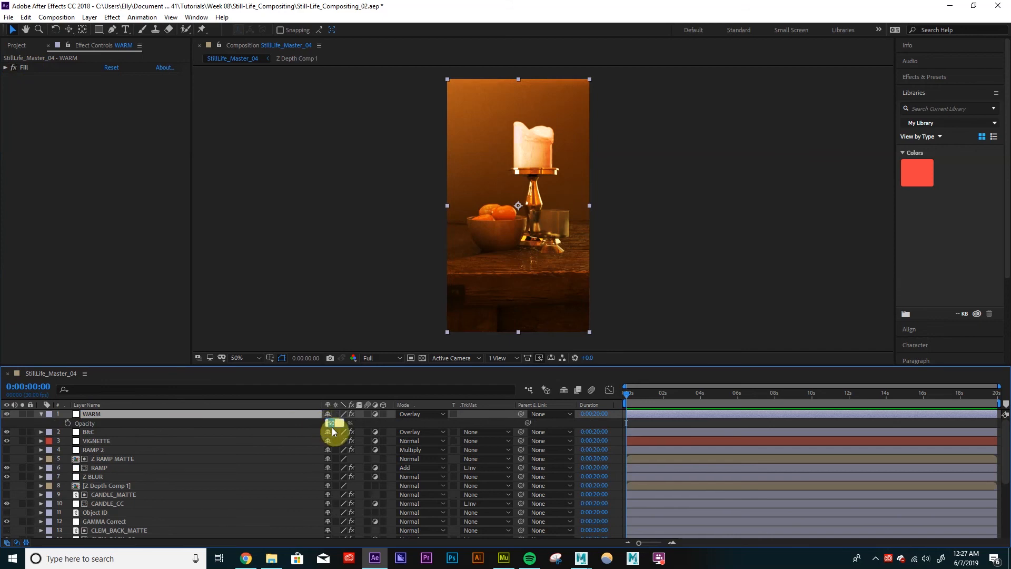
key(Return)
Step: Toggle the WARM layer's visibility several times to compare the image with and without it, and collapse its properties
click(8, 414)
click(8, 414)
click(7, 414)
click(8, 414)
click(7, 414)
click(8, 414)
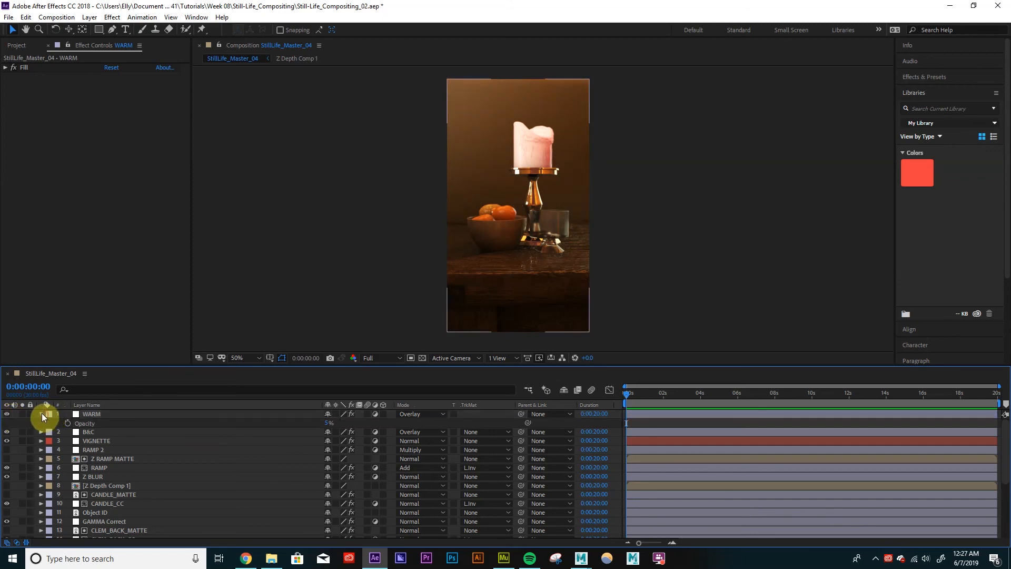
click(42, 414)
click(85, 414)
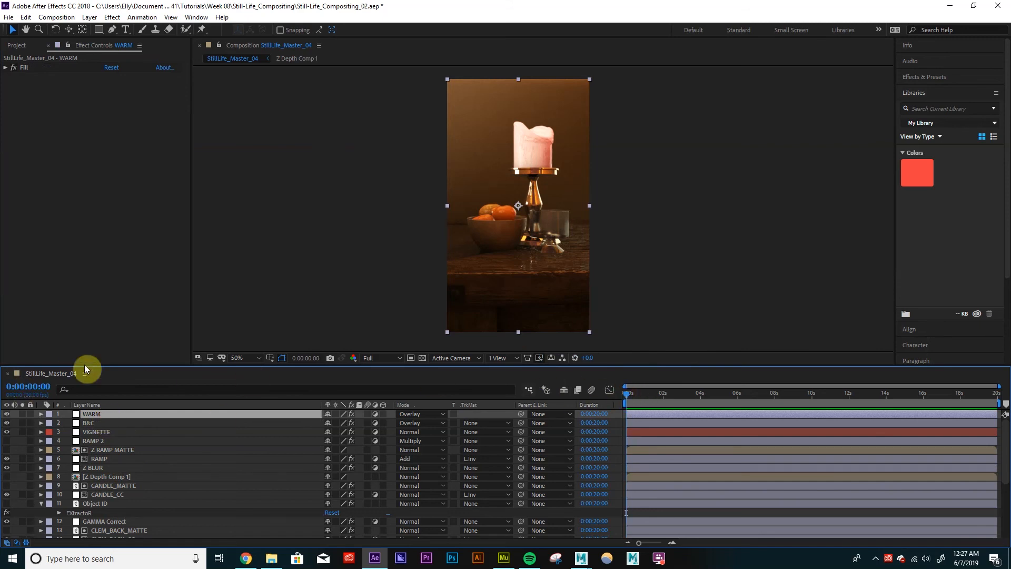
Step: Send the first frame of the StillLife_Master_04 composition to the render queue as a still image file
click(222, 450)
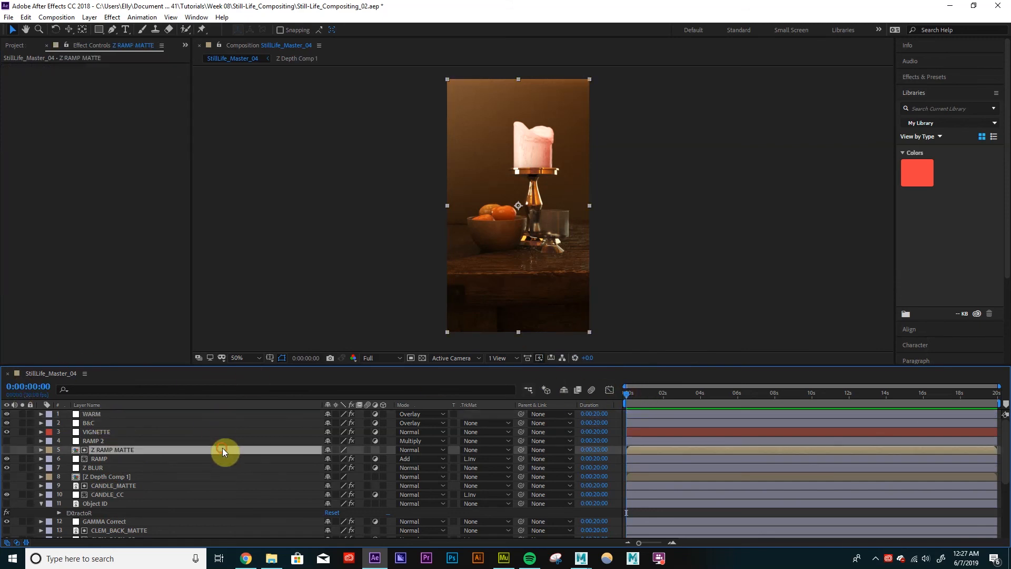
click(55, 17)
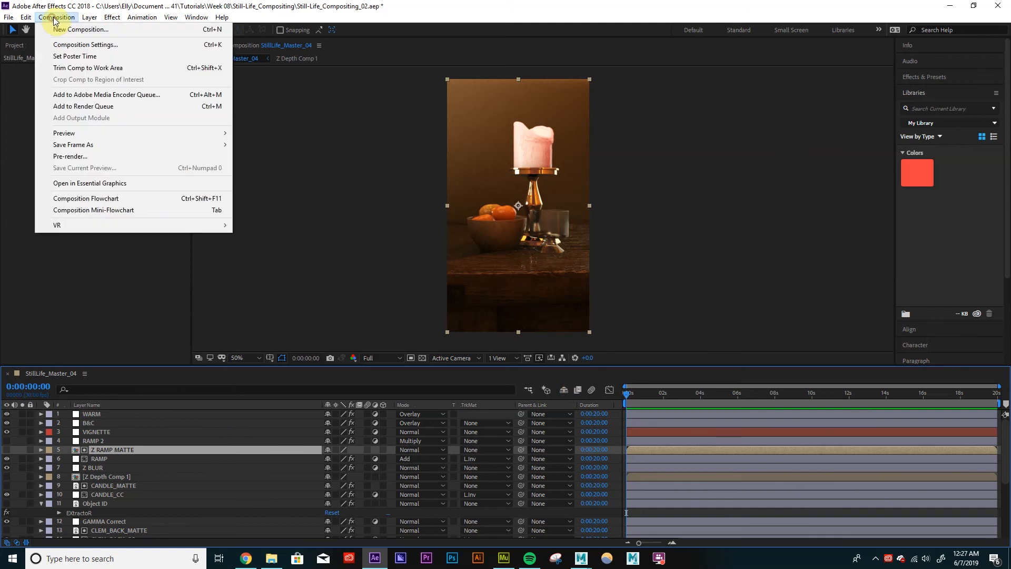
click(624, 393)
click(56, 17)
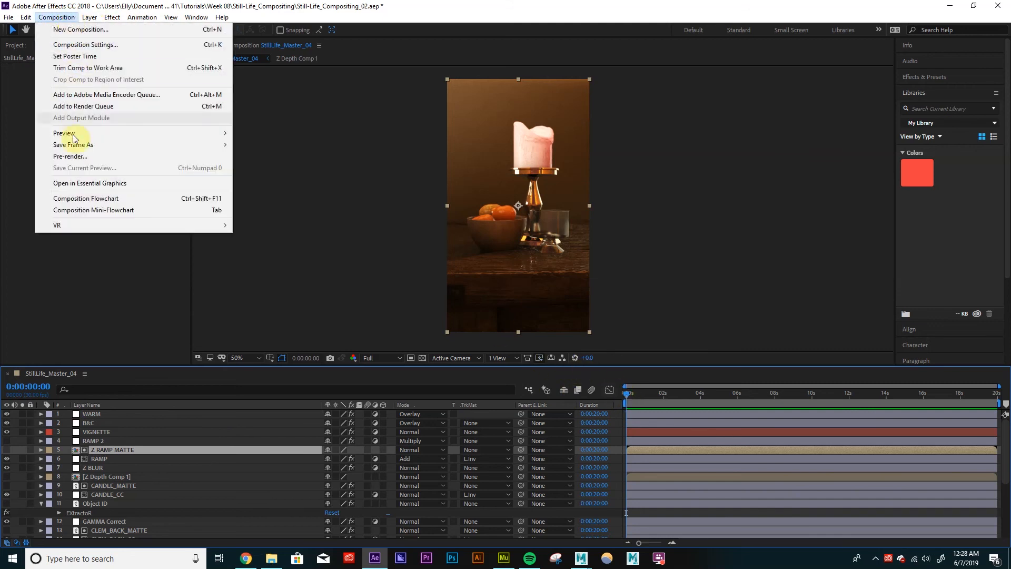
mouse_move(77, 147)
click(283, 143)
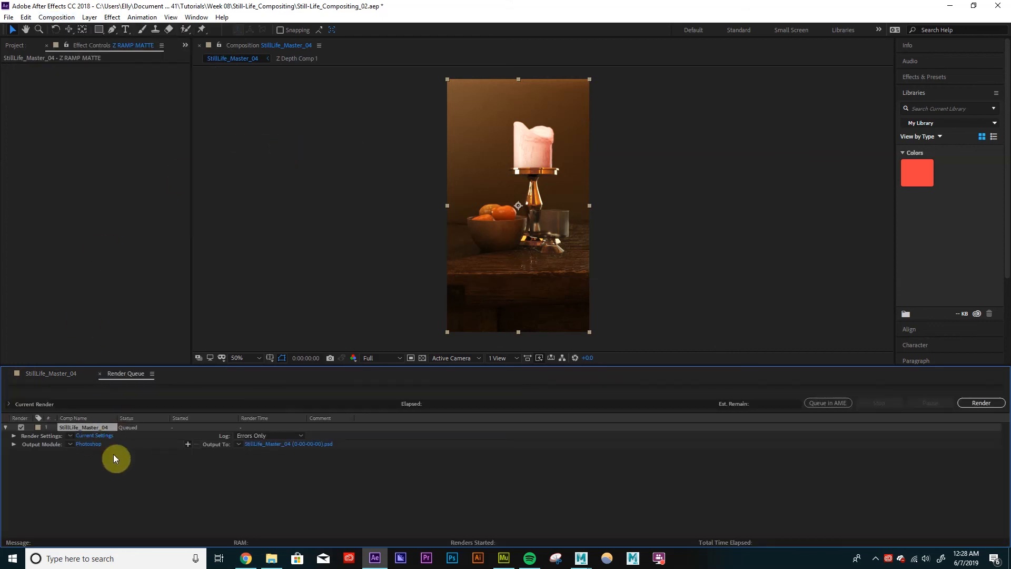
Step: Set the queued frame's output format to PNG Sequence, checking the PNG compression options without changing them
click(97, 444)
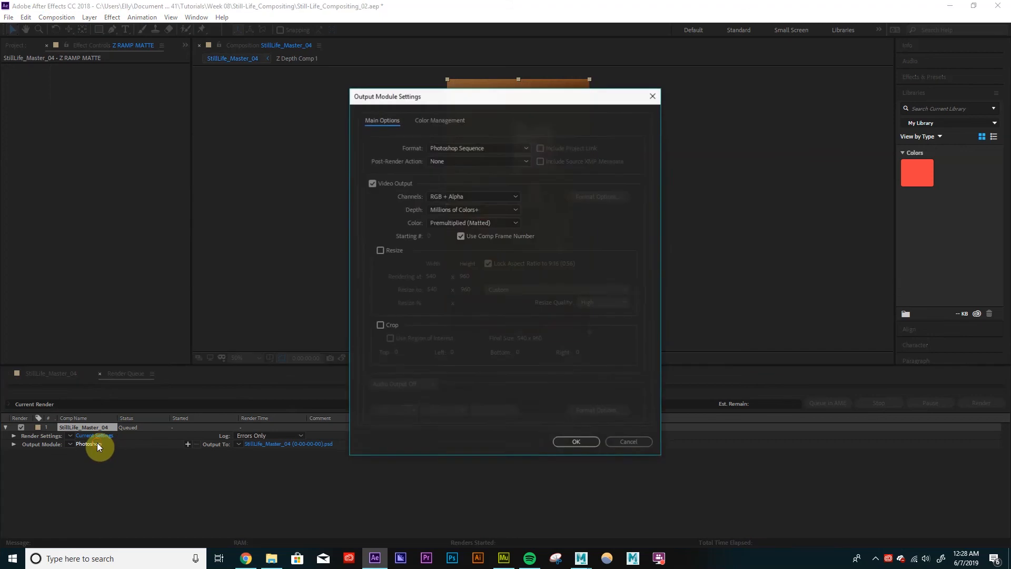
click(463, 150)
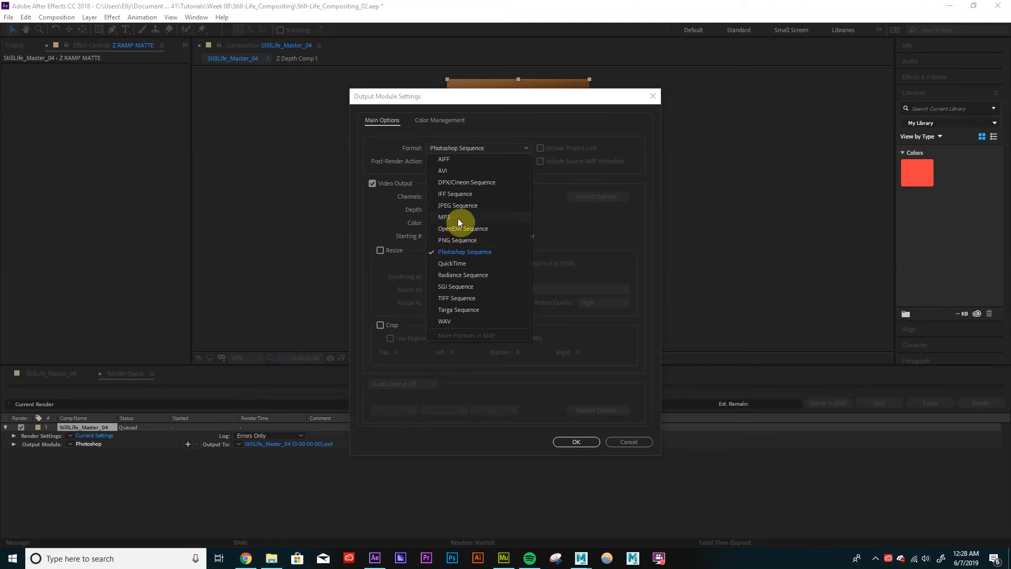
click(460, 239)
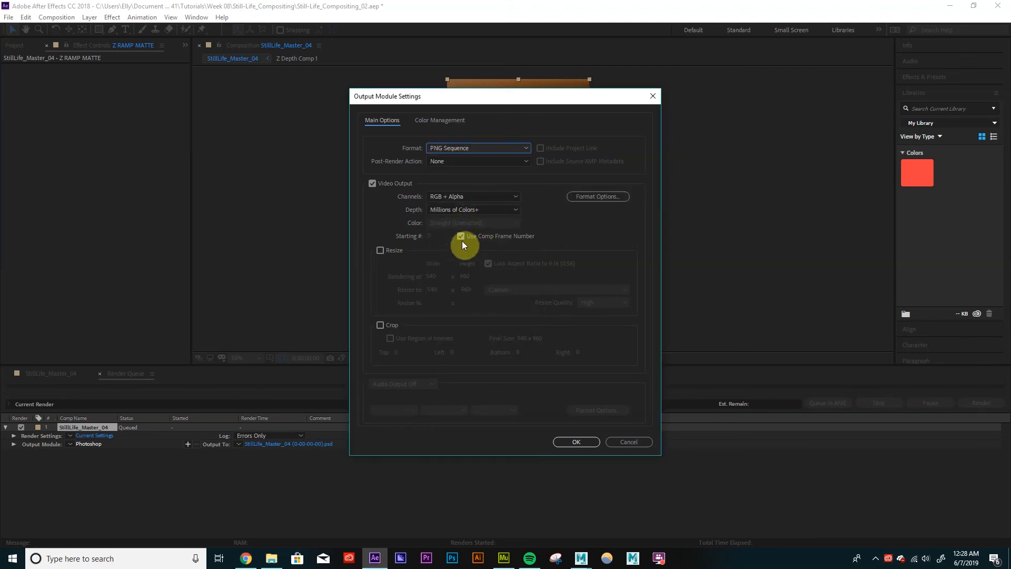
click(595, 196)
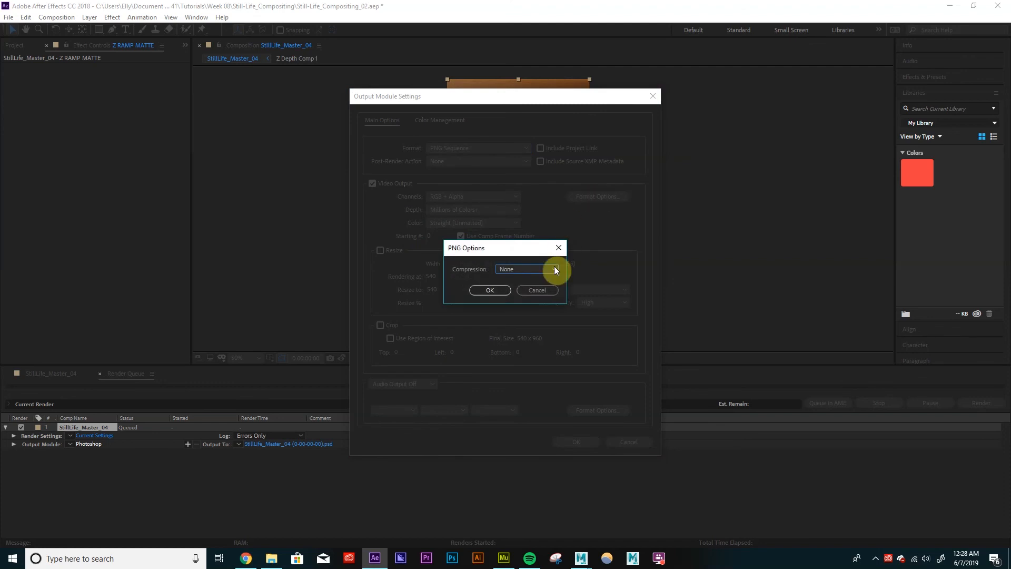
click(532, 291)
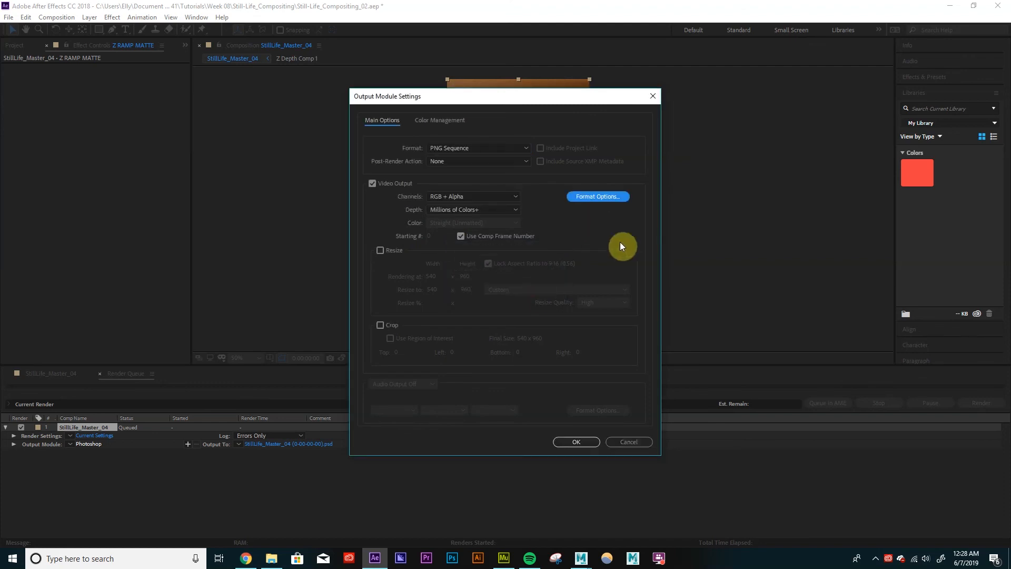
click(577, 438)
Step: Save the output in the Week 08 folder as StillLife_Master_04 (0-00-00-00).png and render the frame
click(289, 443)
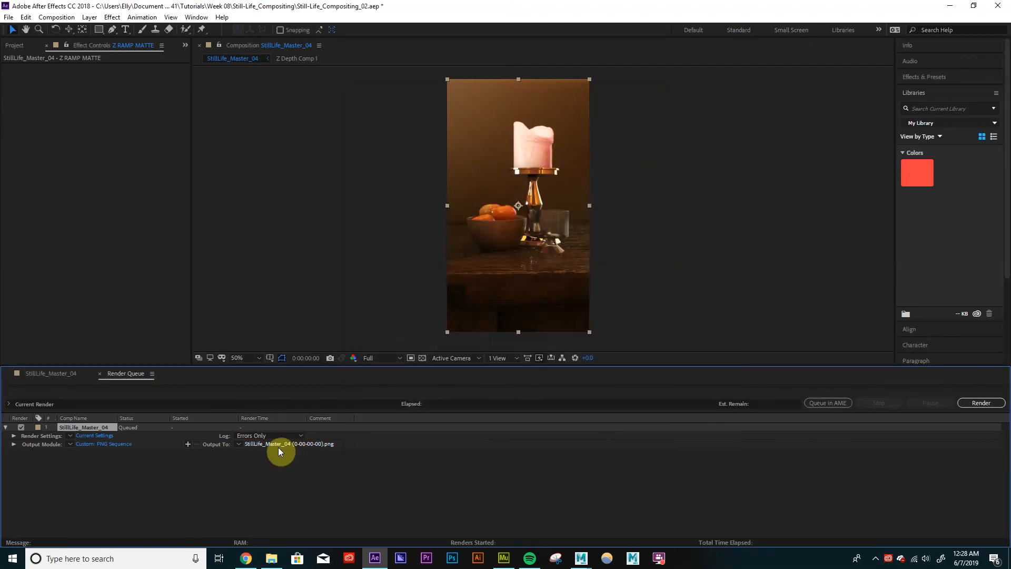
click(307, 444)
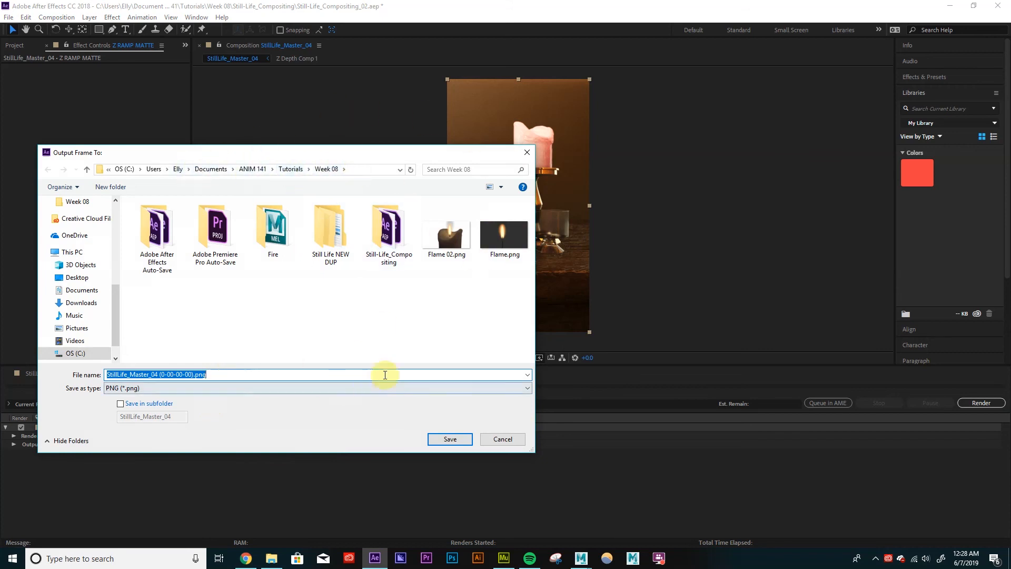
click(450, 437)
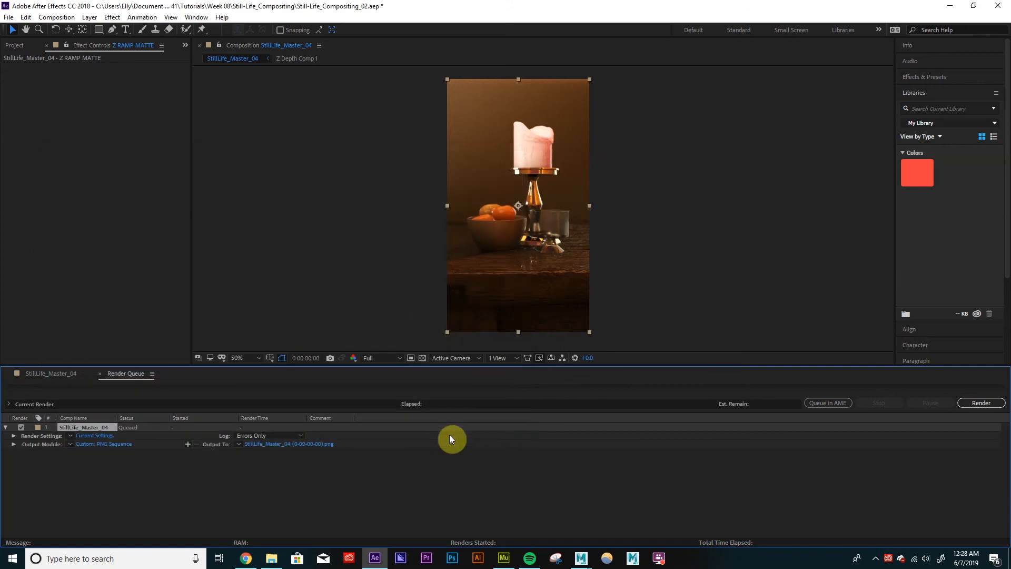
click(981, 403)
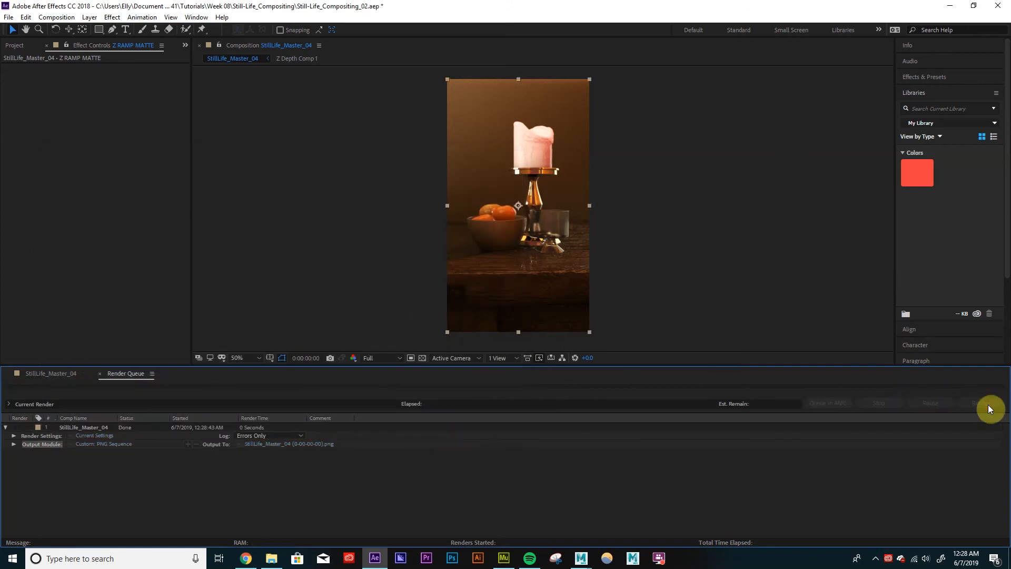
Step: Switch to File Explorer, view the rendered StillLife_Master_04 PNG from the Week 08 folder, and return to After Effects
mouse_move(271, 559)
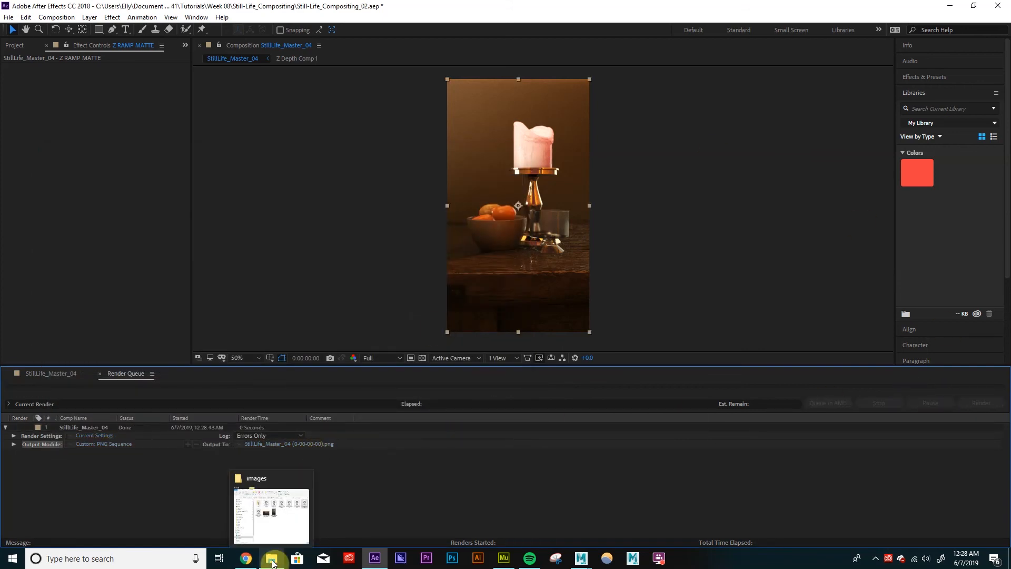
click(259, 519)
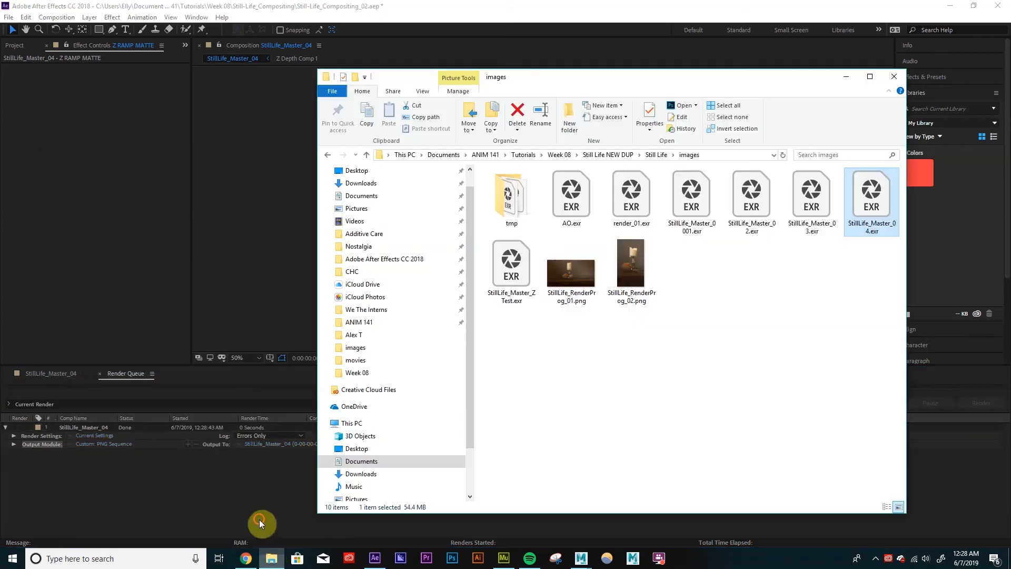
click(569, 157)
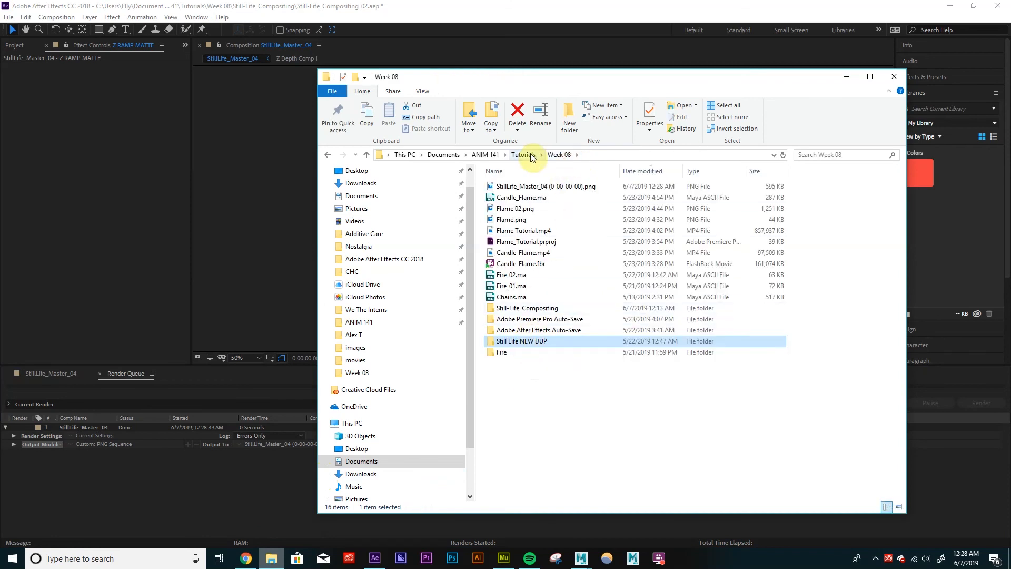
double_click(532, 188)
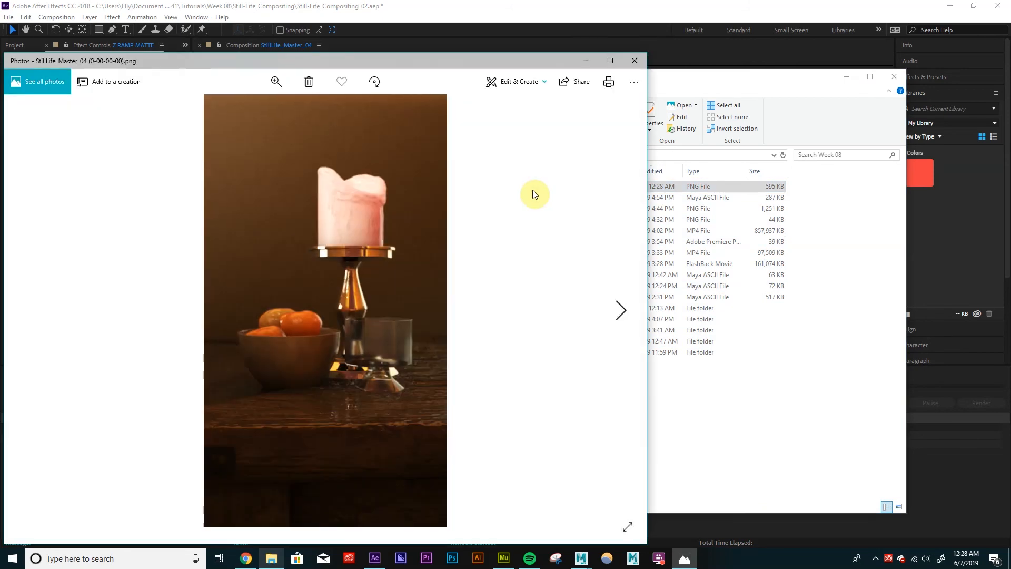
click(635, 61)
click(467, 6)
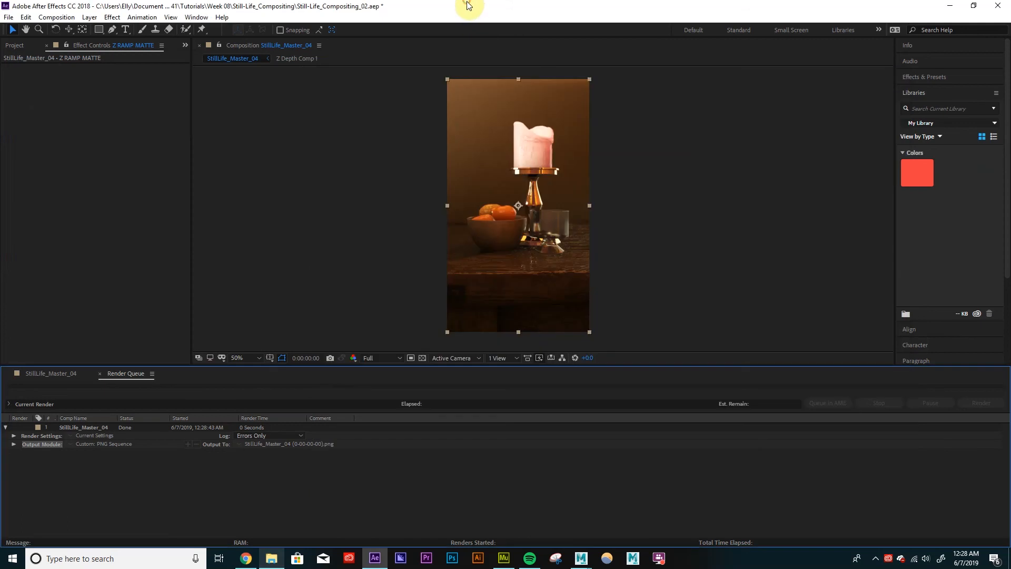
Step: Queue the StillLife_Master_04 frame again as a still image file and open the format choices of its output module
click(57, 374)
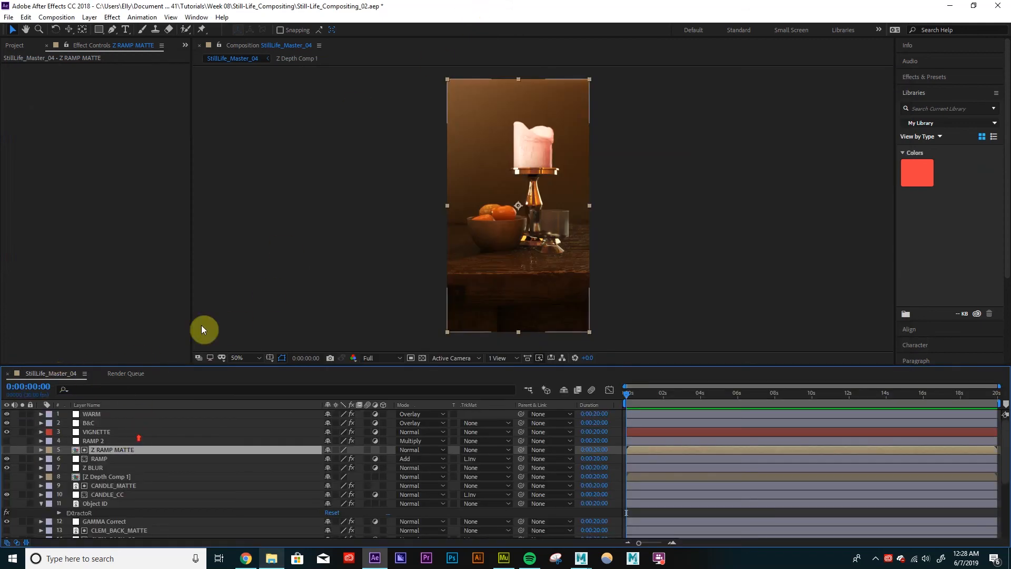
click(75, 17)
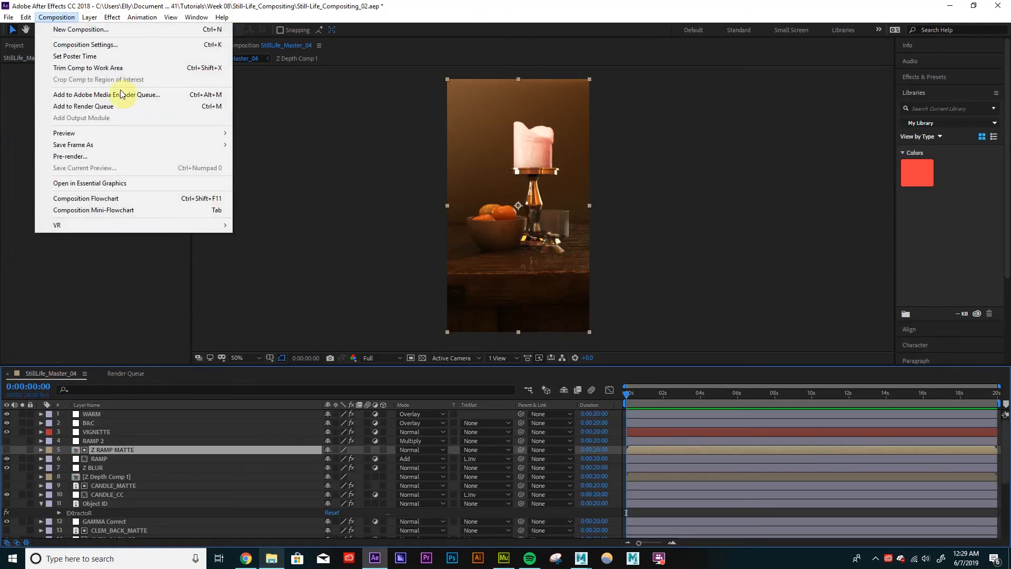
mouse_move(138, 147)
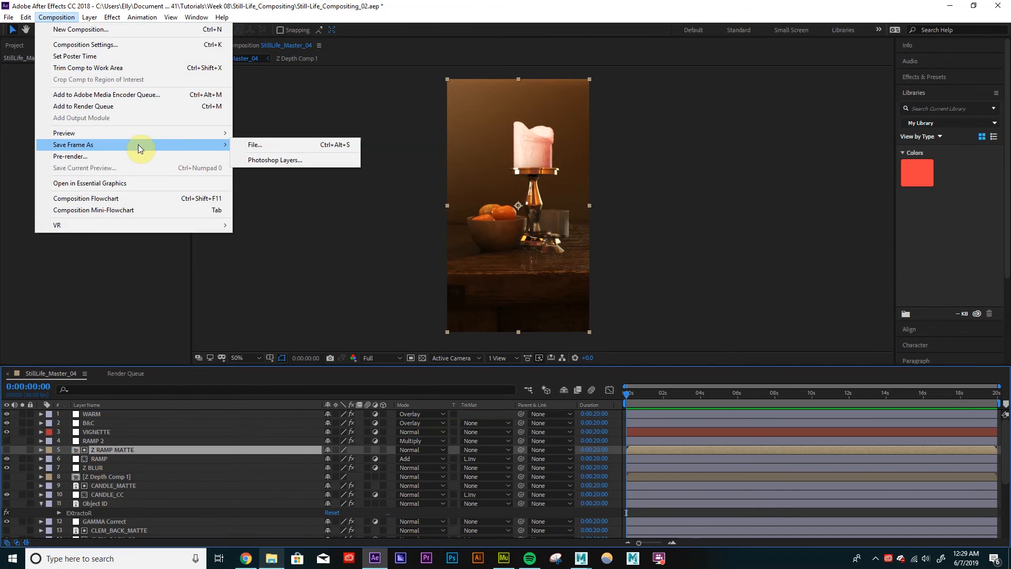
click(255, 145)
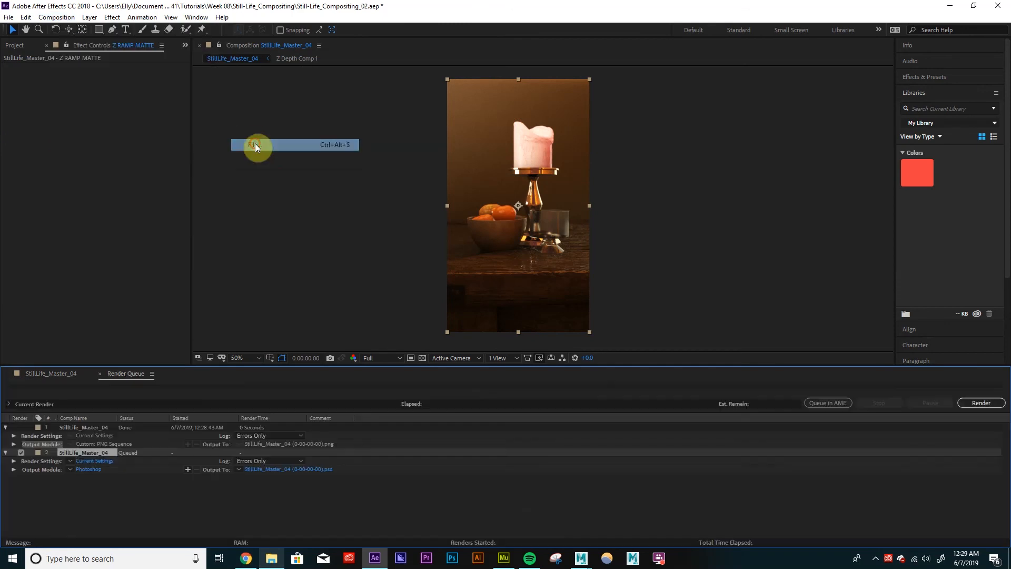
click(91, 470)
click(477, 148)
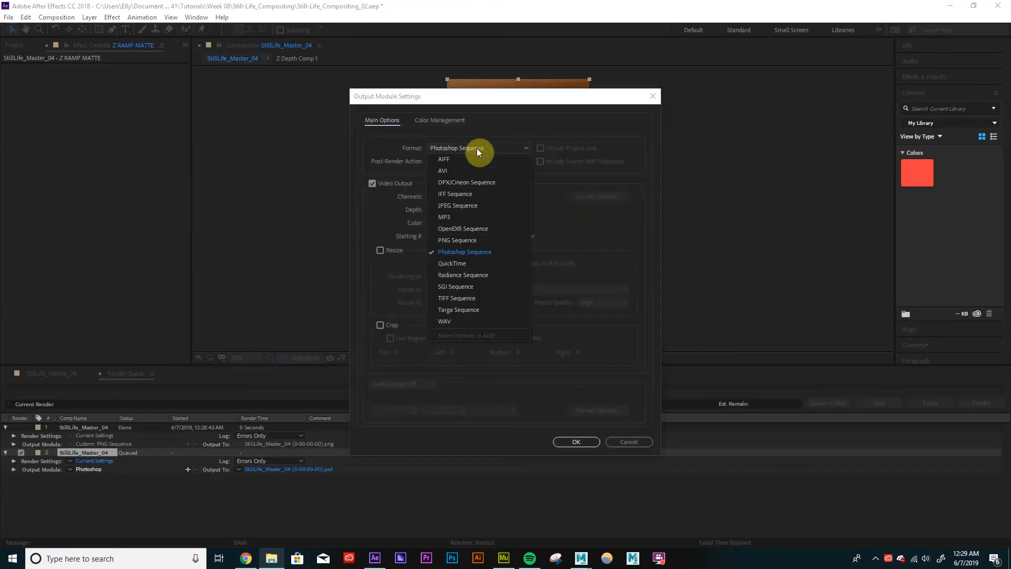